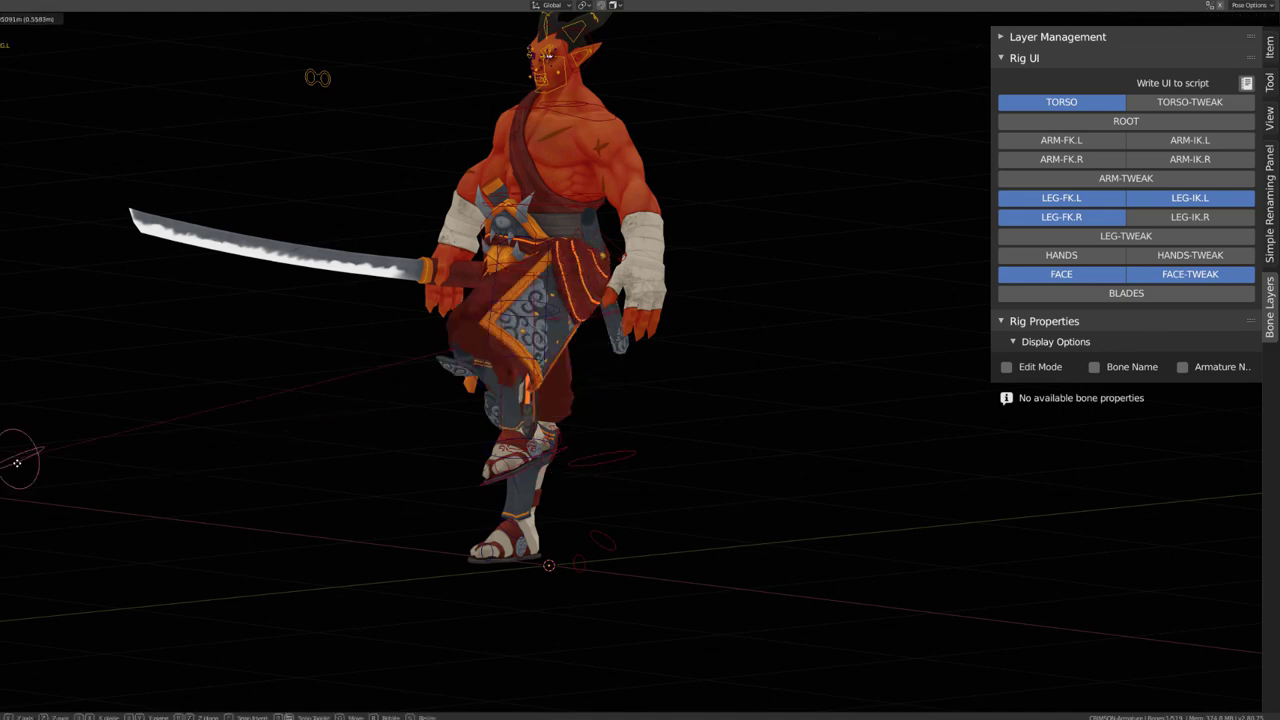
Step: Rotate the lower bone of the samurai's raised leg to bend the knee so the shin points downward
{"action": "right_click", "coordinate": [17, 463]}
{"action": "scroll", "coordinate": [540, 152], "scroll_direction": "down", "scroll_amount": 2}
{"action": "left_click", "coordinate": [357, 423]}
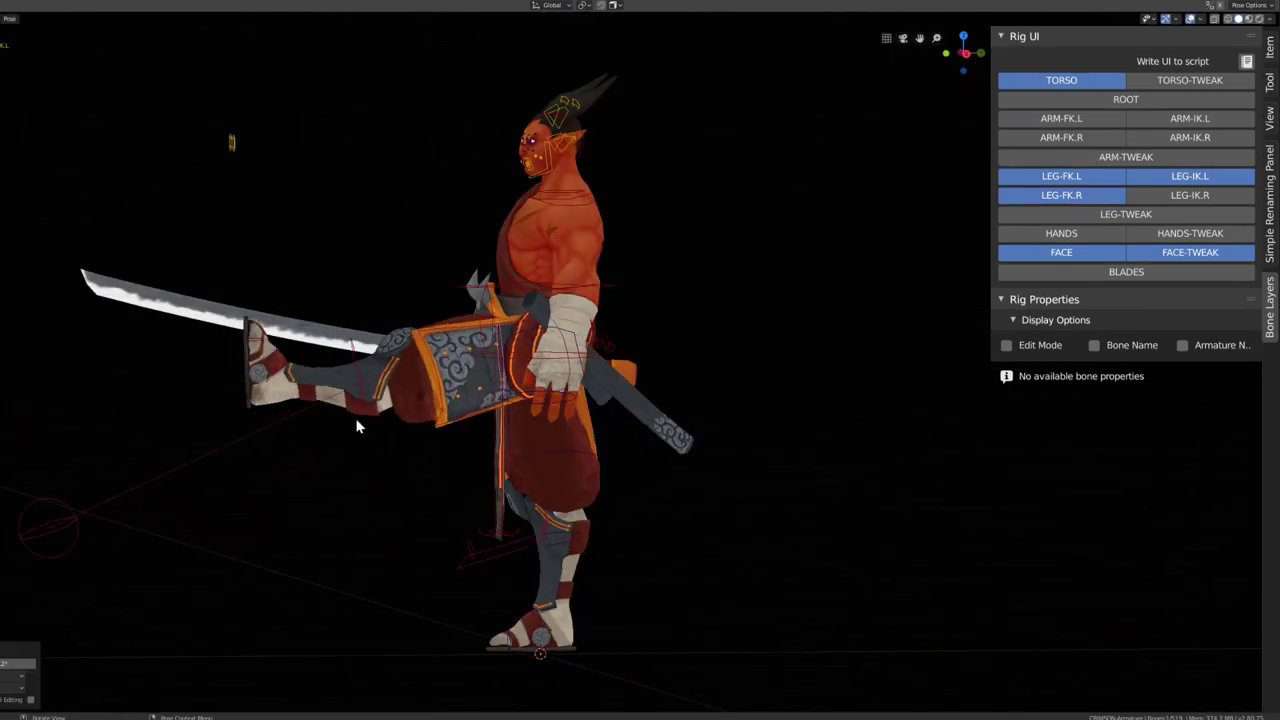
{"action": "key", "text": "r"}
{"action": "left_click", "coordinate": [396, 508]}
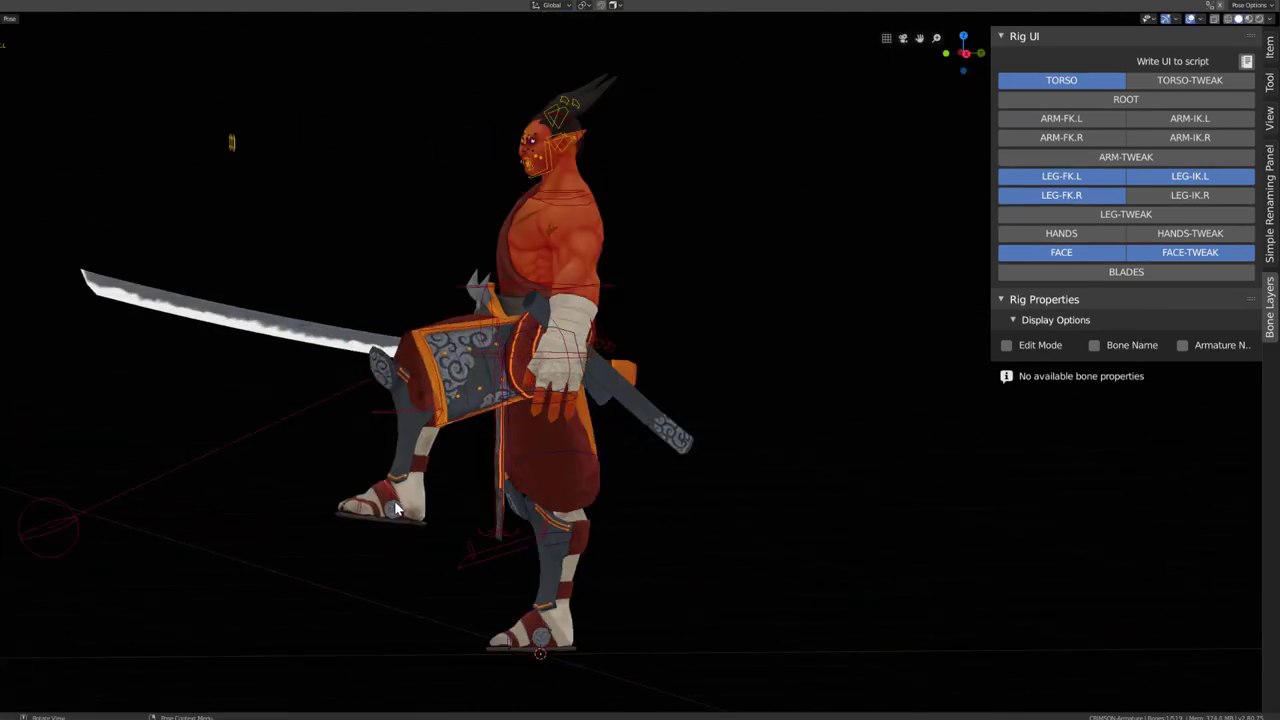
{"action": "middle_click_drag", "start_coordinate": [440, 541], "coordinate": [560, 545]}
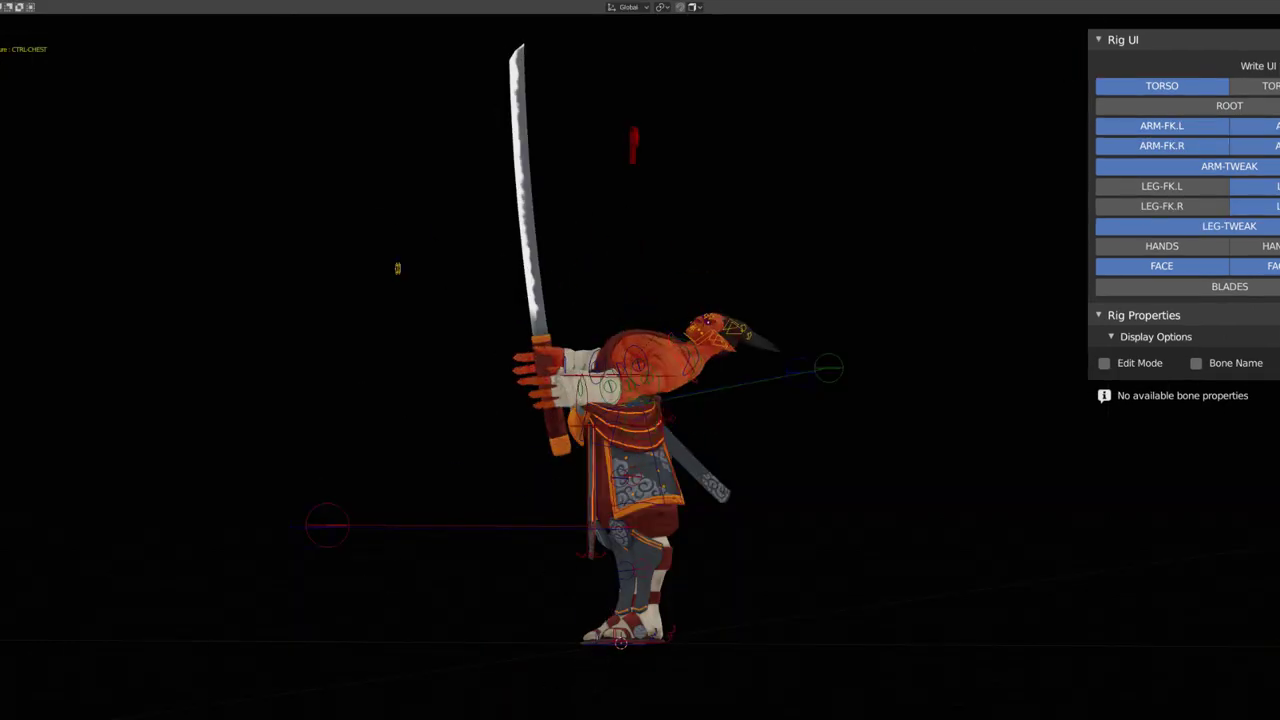
{"action": "middle_click_drag", "start_coordinate": [560, 440], "coordinate": [757, 430]}
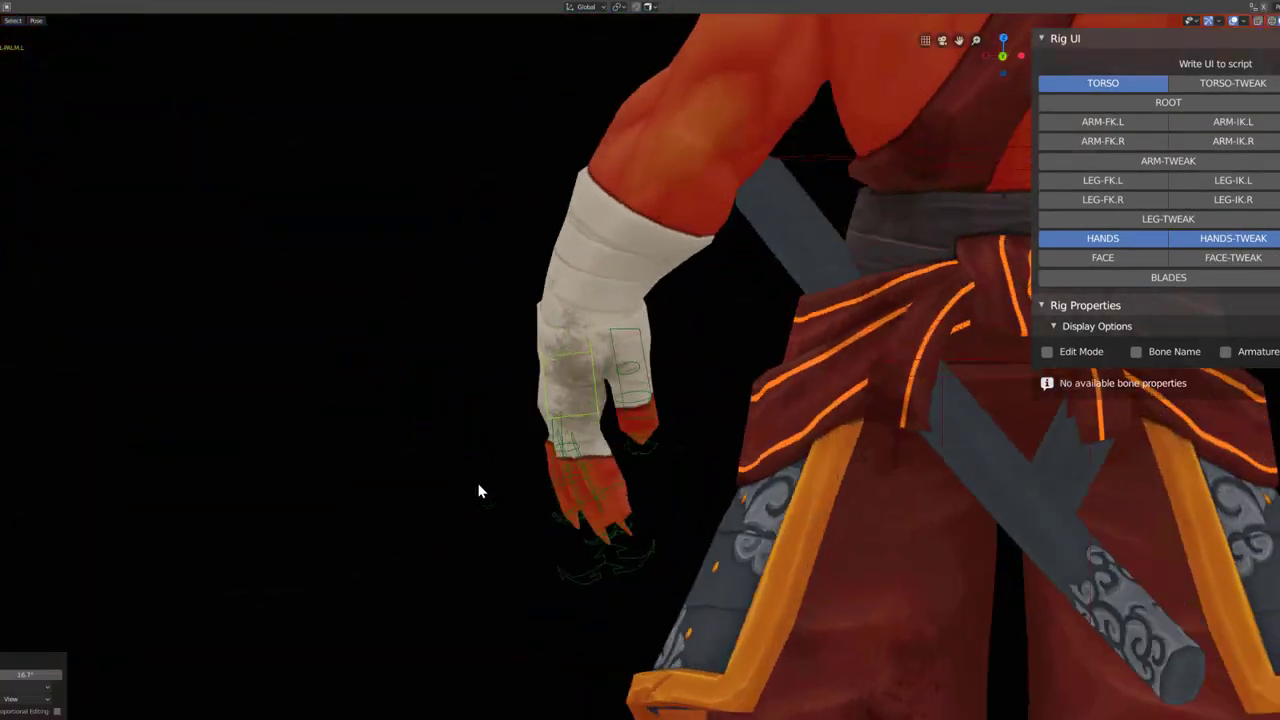
{"action": "left_click_drag", "start_coordinate": [477, 489], "coordinate": [537, 500]}
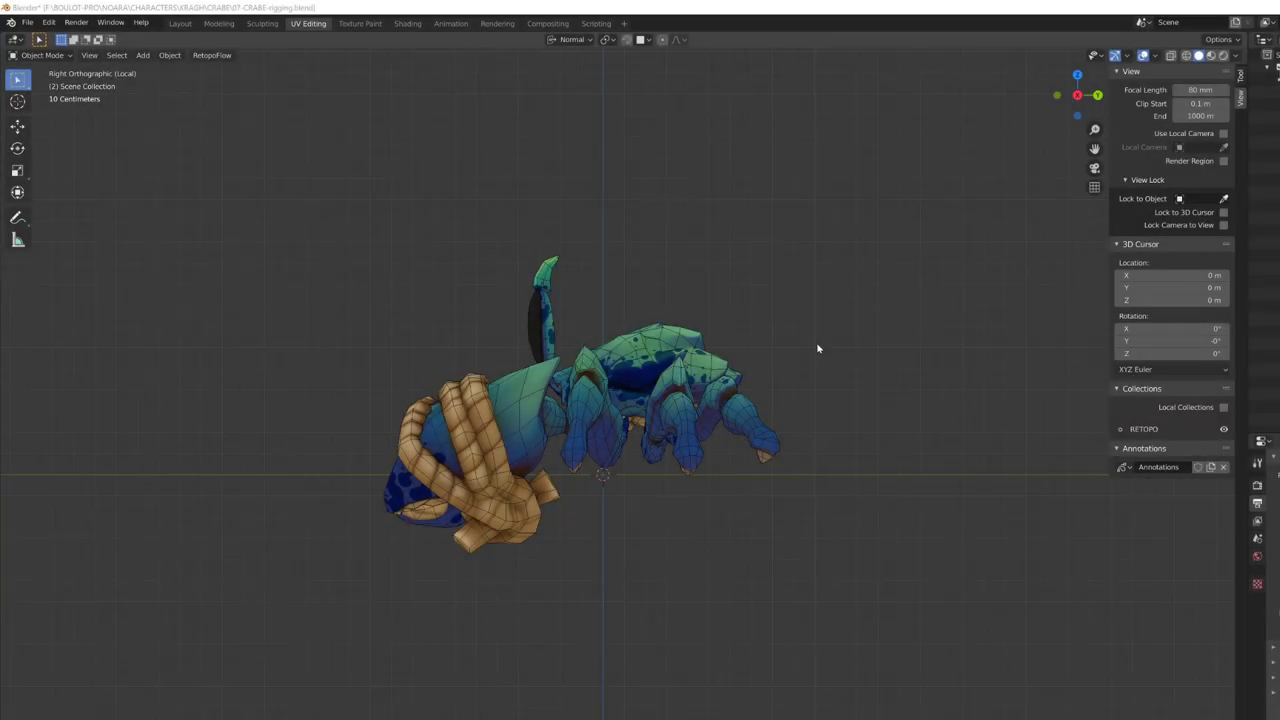
Step: Add an armature at the world origin under the crab, with its single bone named ROOT and set not to deform
{"action": "key", "text": "shift+a"}
{"action": "left_click", "coordinate": [608, 411]}
{"action": "left_click_drag", "start_coordinate": [1242, 528], "coordinate": [1152, 528]}
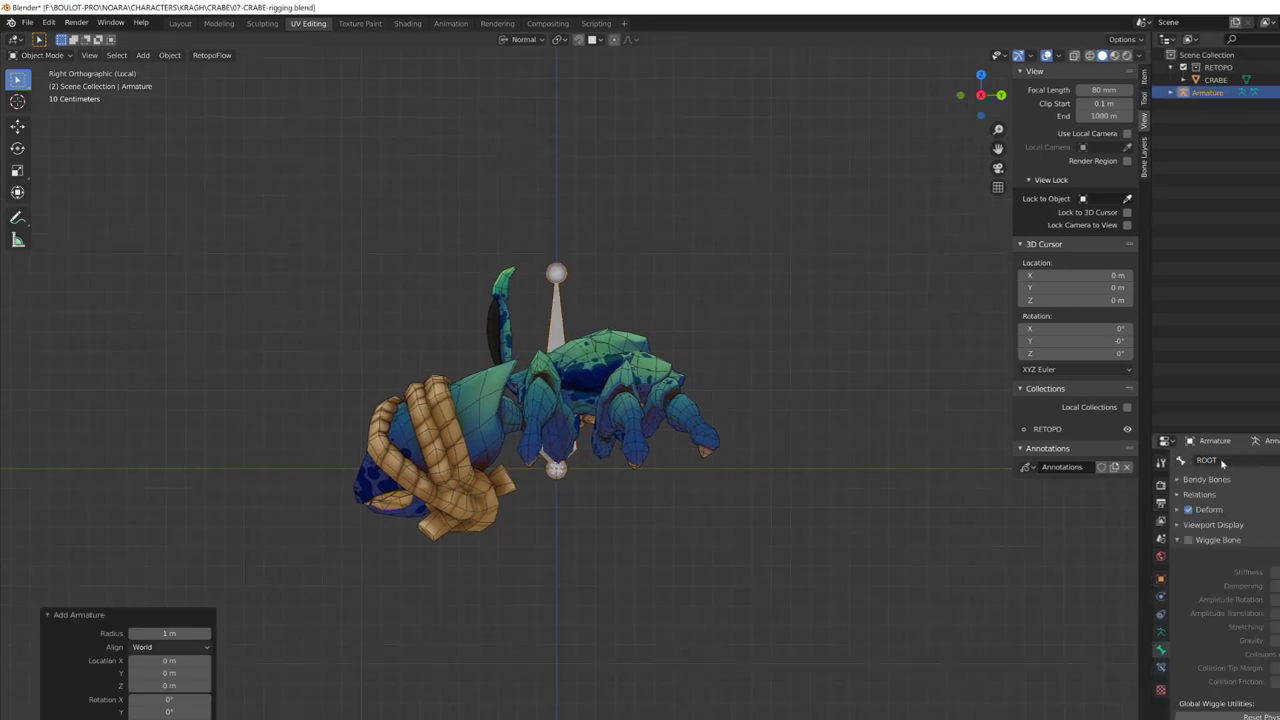
{"action": "left_click", "coordinate": [1188, 509]}
Step: Lay the ROOT bone flat along the Y axis on the floor line beneath the crab's body
{"action": "key", "text": "Tab"}
{"action": "key", "text": "shift+s"}
{"action": "left_click", "coordinate": [560, 200]}
{"action": "key", "text": "g"}
{"action": "key", "text": "y"}
{"action": "left_click", "coordinate": [700, 500]}
{"action": "key", "text": "a"}
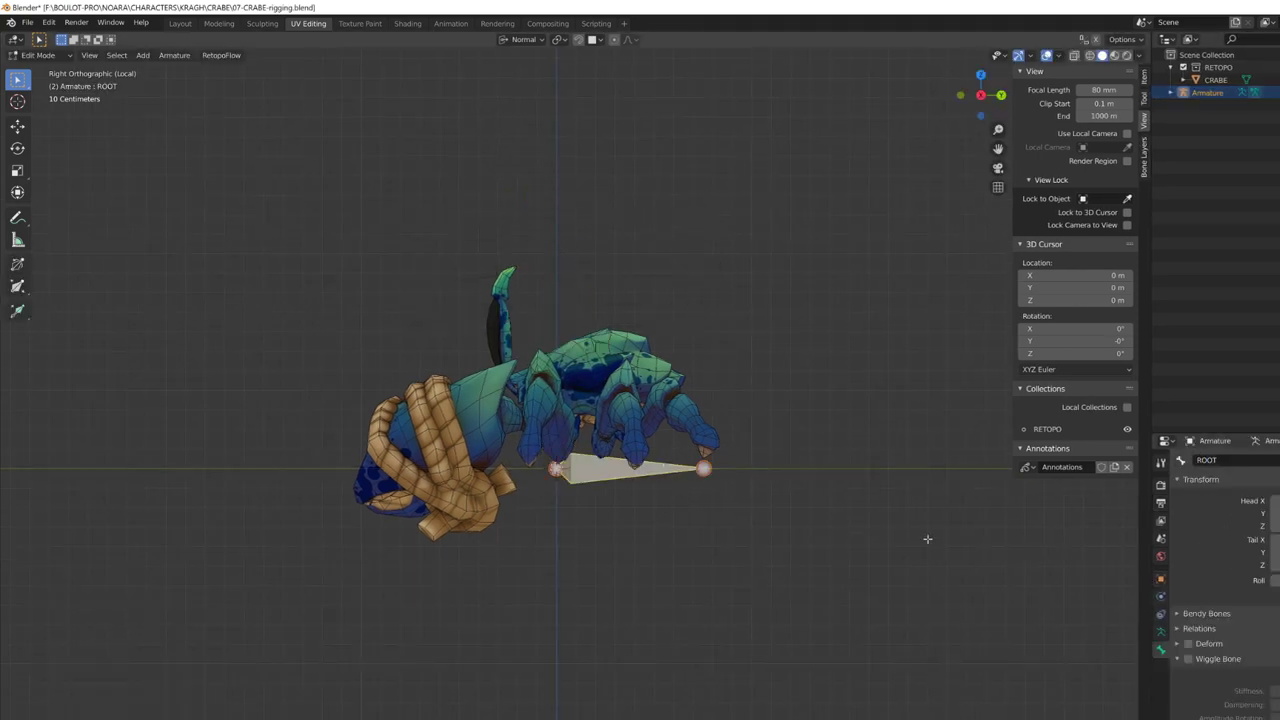
Step: Move the ROOT bone to the fourth bone layer and name that layer ROOT, keeping it visible
{"action": "left_click", "coordinate": [1145, 158]}
{"action": "left_click", "coordinate": [1085, 105]}
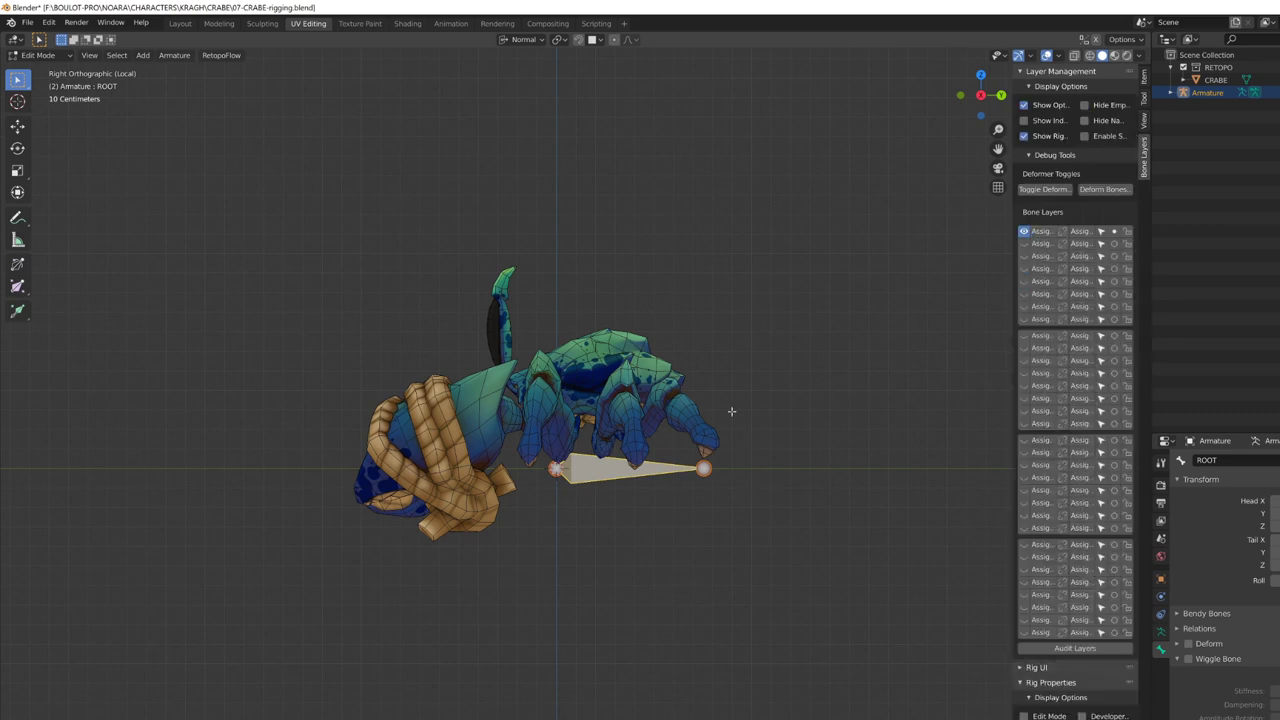
{"action": "key", "text": "m"}
{"action": "left_click", "coordinate": [756, 451]}
{"action": "left_click_drag", "start_coordinate": [1011, 243], "coordinate": [944, 243]}
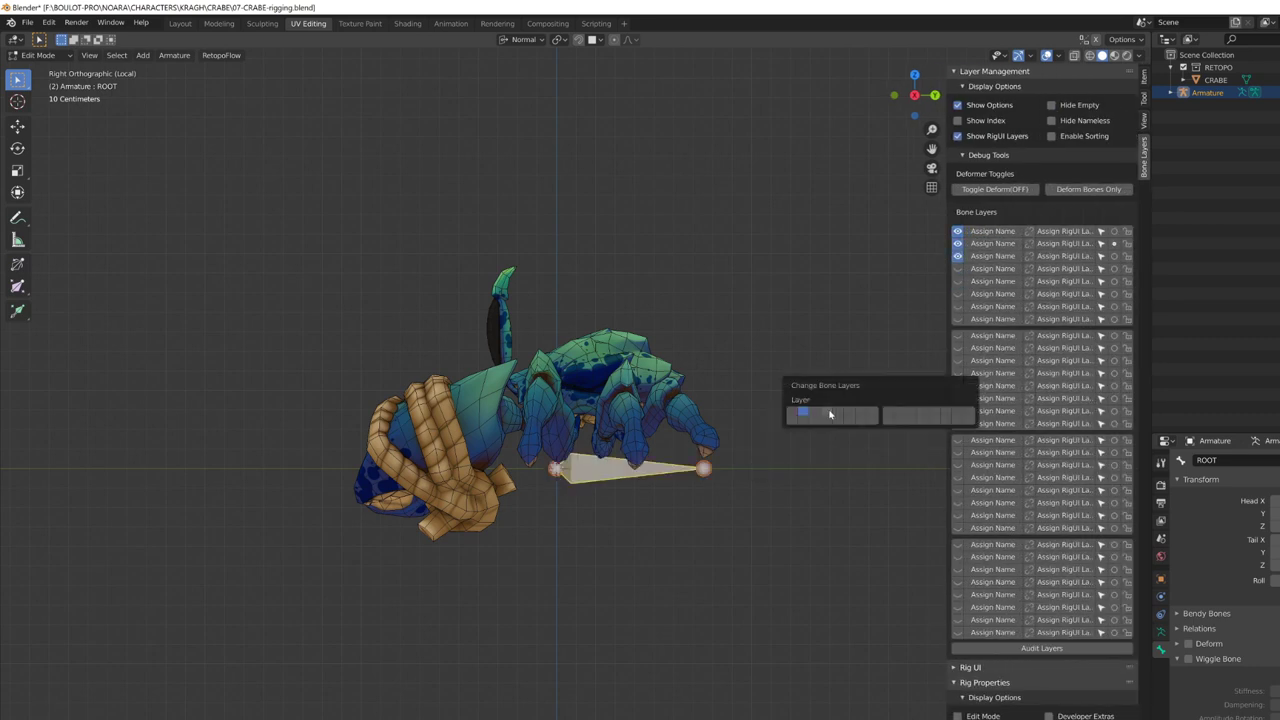
{"action": "left_click", "coordinate": [829, 414]}
{"action": "left_click", "coordinate": [992, 268]}
{"action": "left_click", "coordinate": [958, 268]}
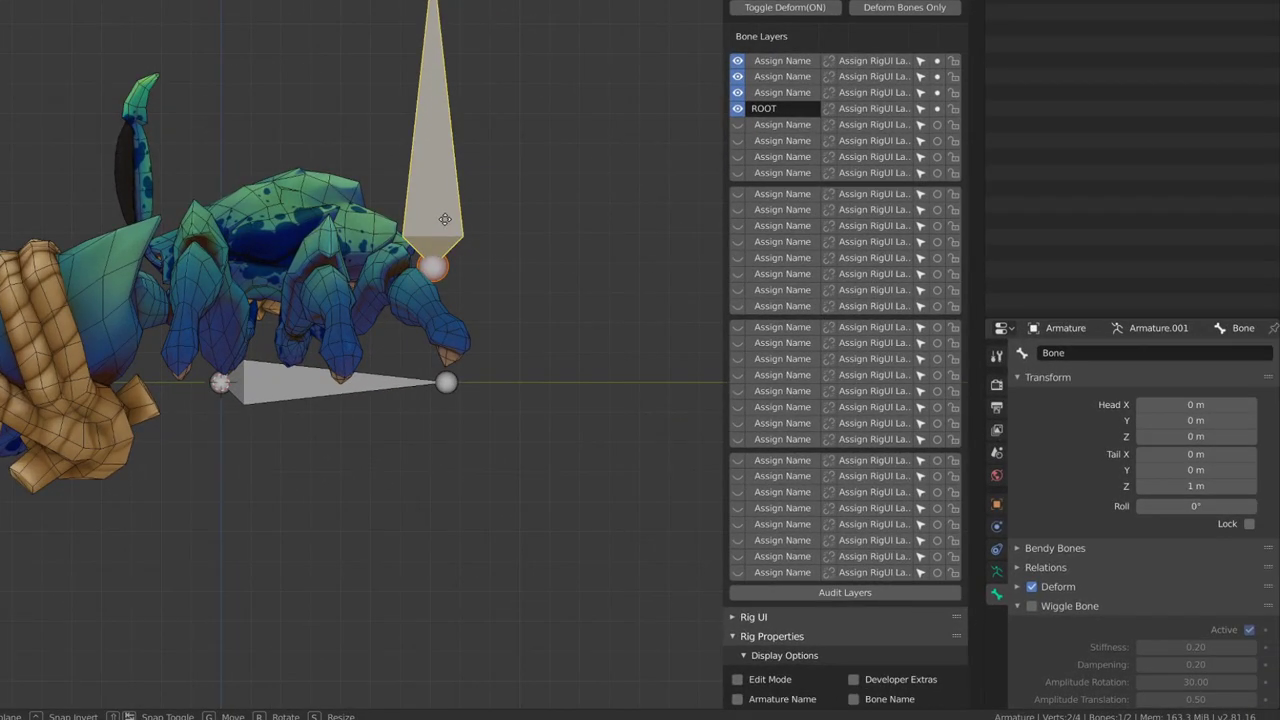
Step: Place the new bone's head at the rear of the crab's body, about Y 0.632 m and Z 0.343 m, and show bone axes
{"action": "left_click", "coordinate": [418, 64]}
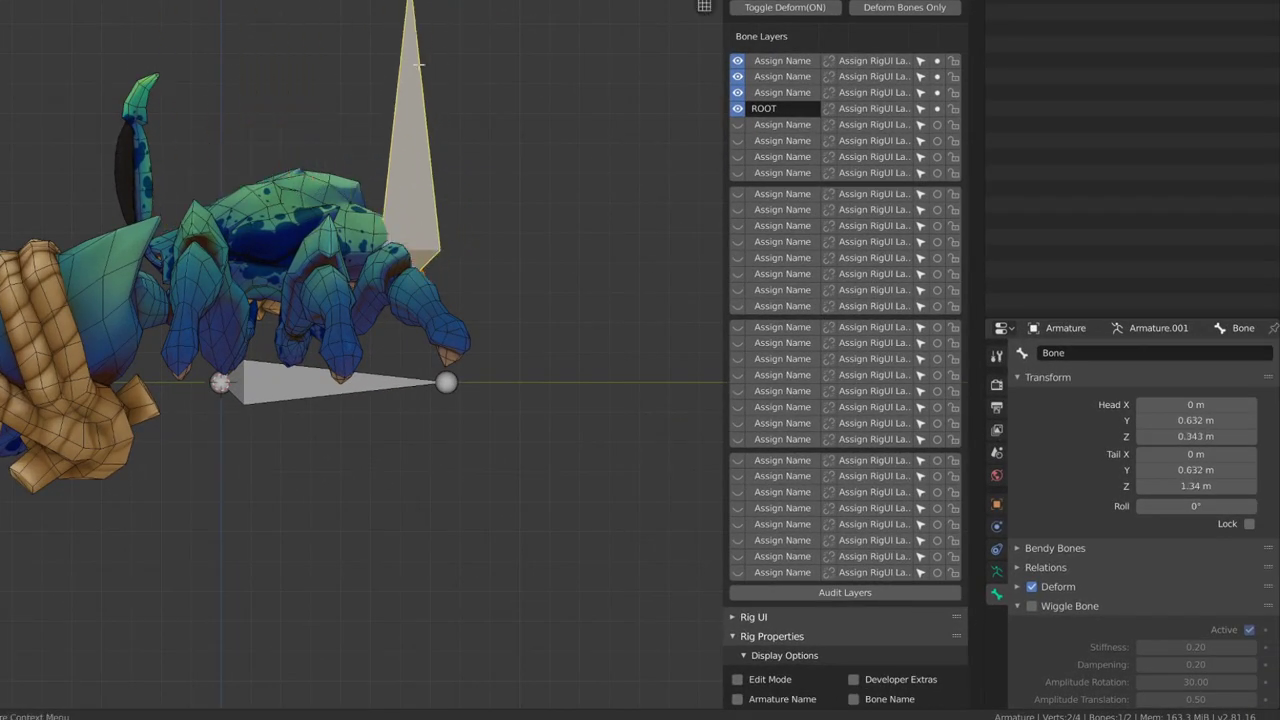
{"action": "left_click", "coordinate": [996, 571]}
{"action": "left_click", "coordinate": [1060, 568]}
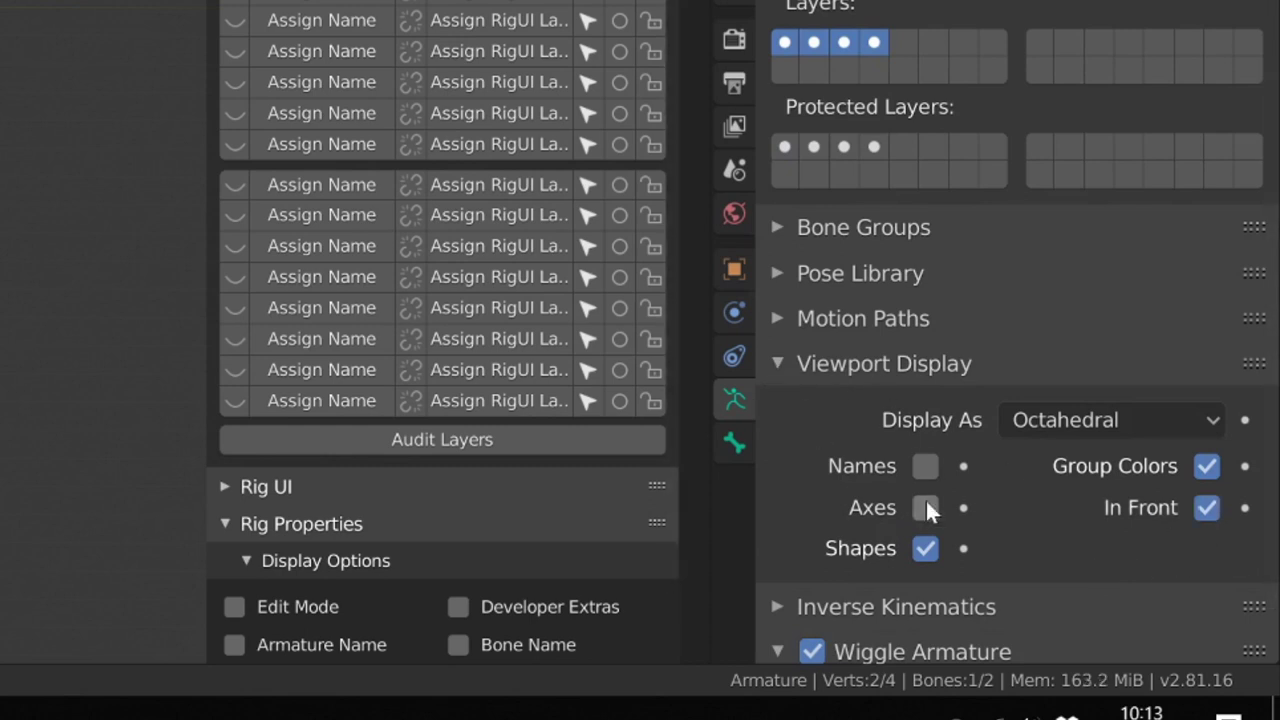
{"action": "left_click", "coordinate": [925, 507]}
{"action": "left_click", "coordinate": [785, 362]}
Step: Change the armature object's viewport display type so its bones are drawn see-through
{"action": "left_click", "coordinate": [731, 284]}
{"action": "left_click", "coordinate": [866, 461]}
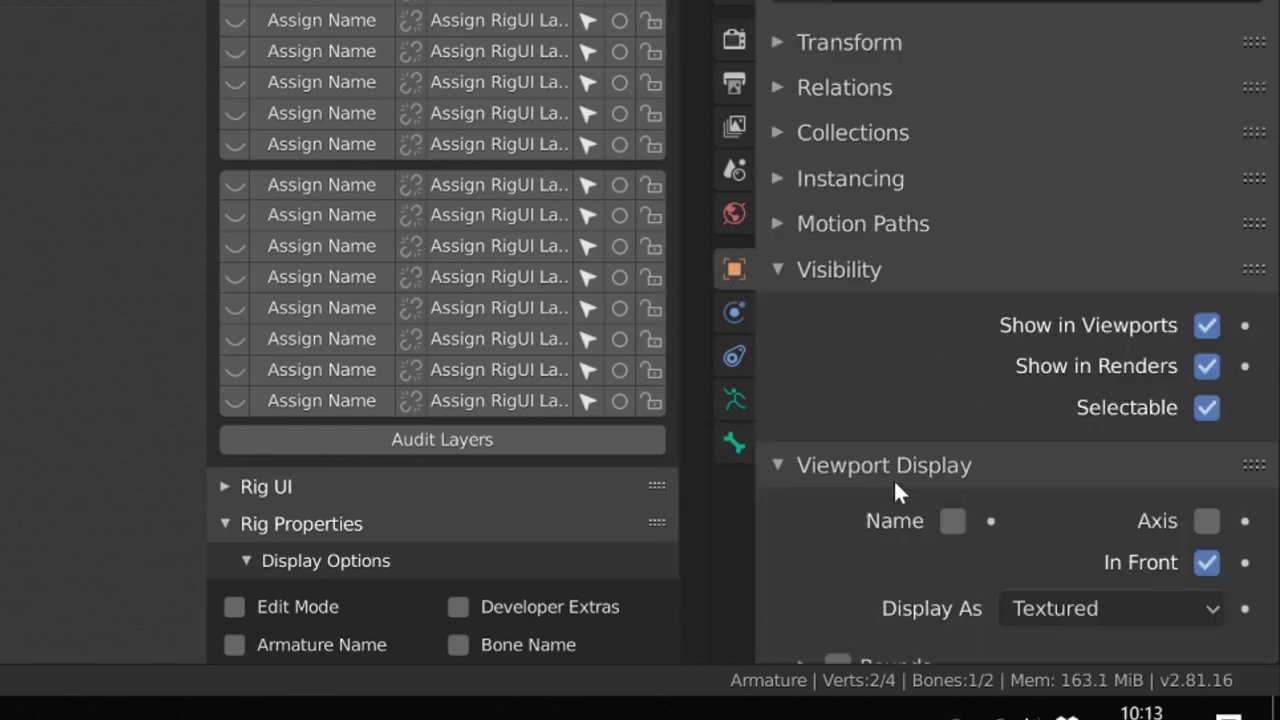
{"action": "scroll", "coordinate": [1000, 500], "scroll_direction": "down", "scroll_amount": 1}
{"action": "left_click", "coordinate": [1133, 533]}
{"action": "left_click", "coordinate": [1050, 453]}
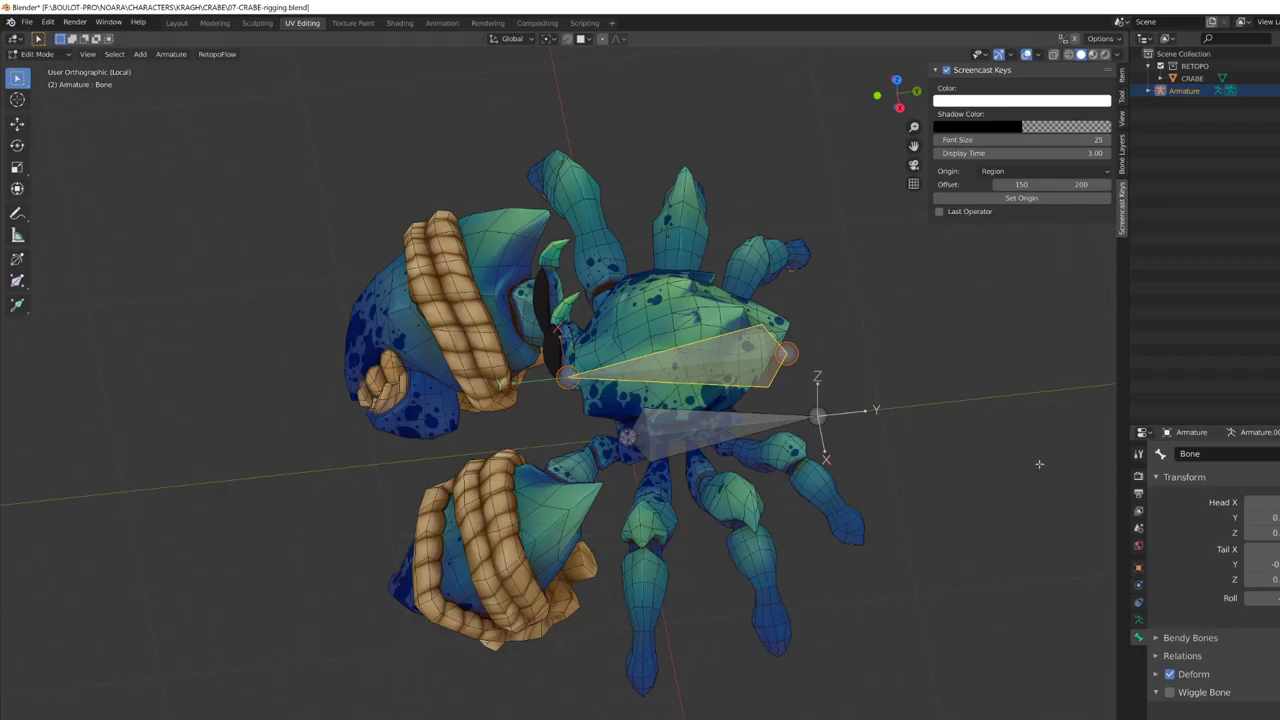
Step: Rename the body bone DEF-TORSO and subdivide it into a chain of four bones
{"action": "middle_click_drag", "start_coordinate": [1039, 463], "coordinate": [1102, 513], "text": "alt"}
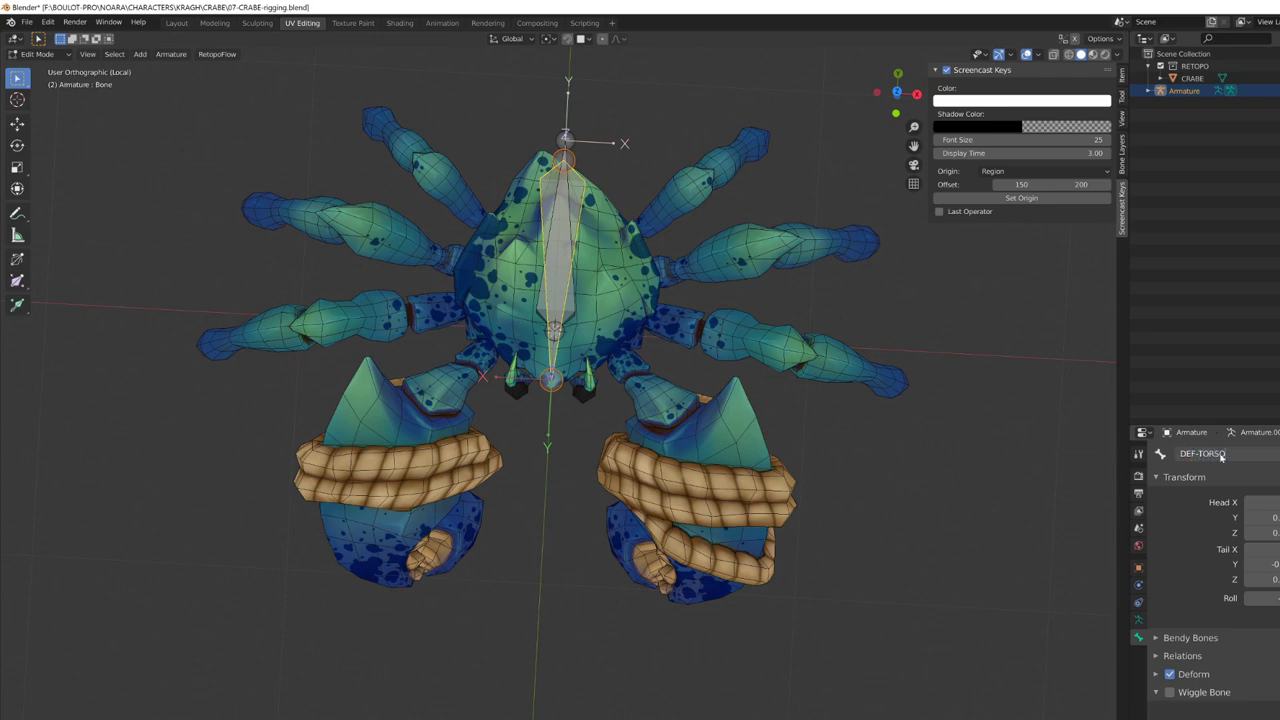
{"action": "right_click", "coordinate": [577, 266]}
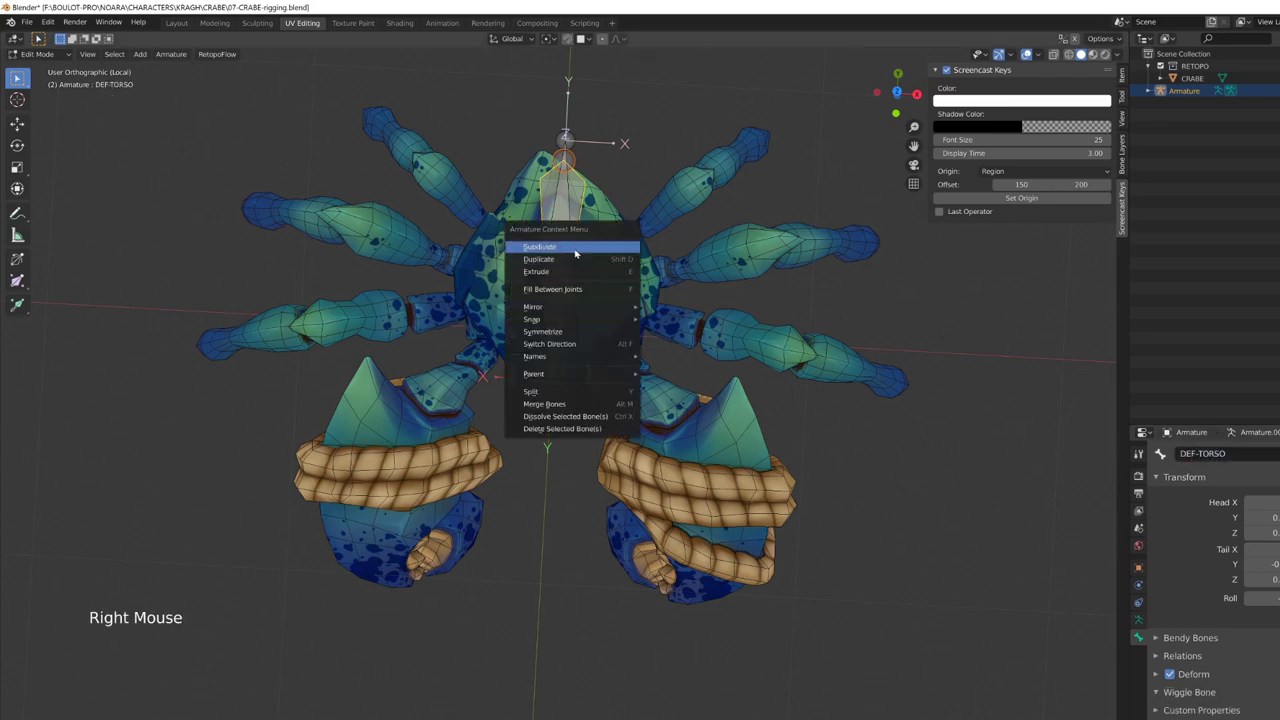
{"action": "left_click", "coordinate": [575, 247]}
{"action": "middle_click_drag", "start_coordinate": [575, 247], "coordinate": [616, 312], "text": "alt"}
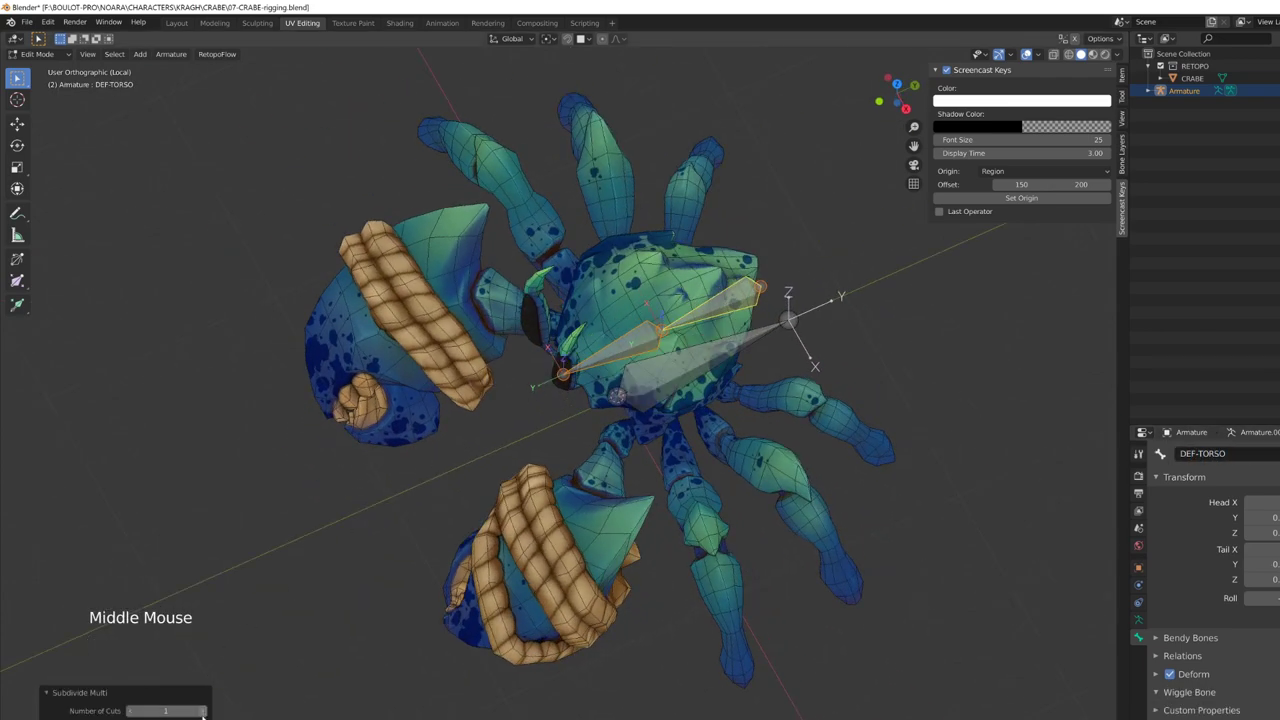
{"action": "middle_click_drag", "start_coordinate": [213, 699], "coordinate": [551, 375], "text": "alt"}
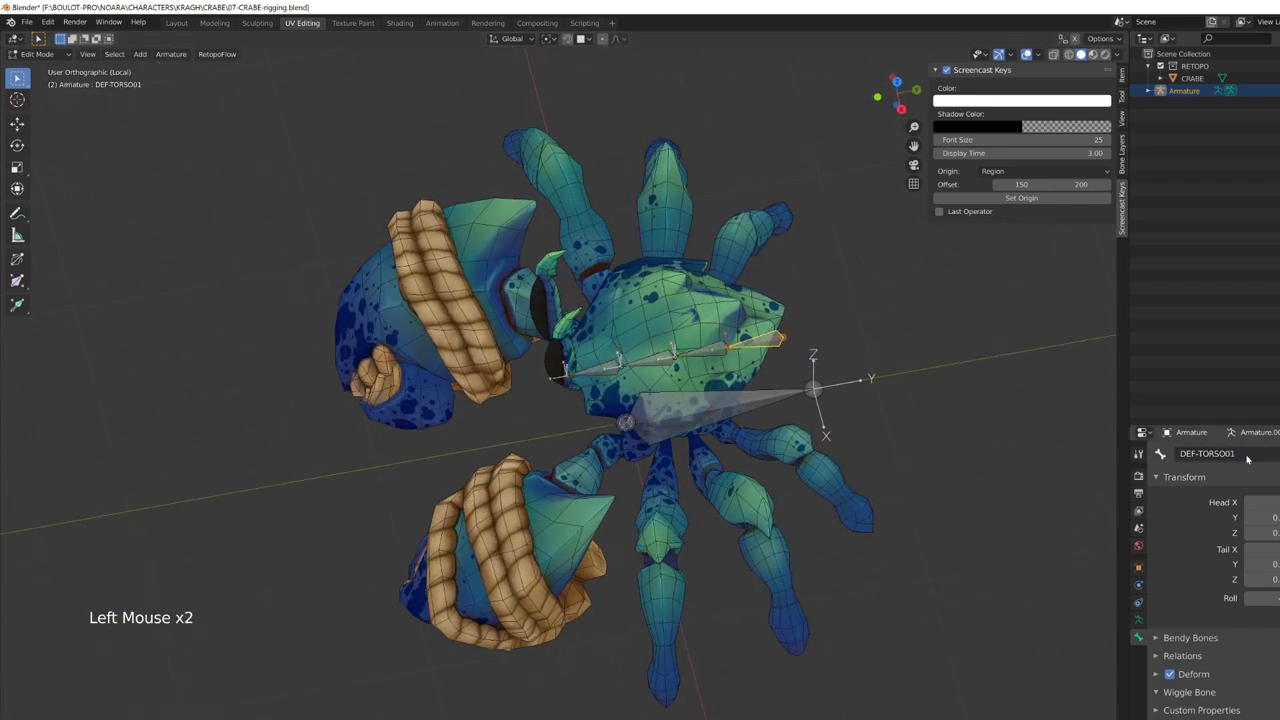
Step: Rename the torso chain bones from rear to front, numbering them from DEF-TORSO01 to DEF-TORSO04
{"action": "left_click", "coordinate": [715, 348]}
{"action": "double_click", "coordinate": [1210, 453]}
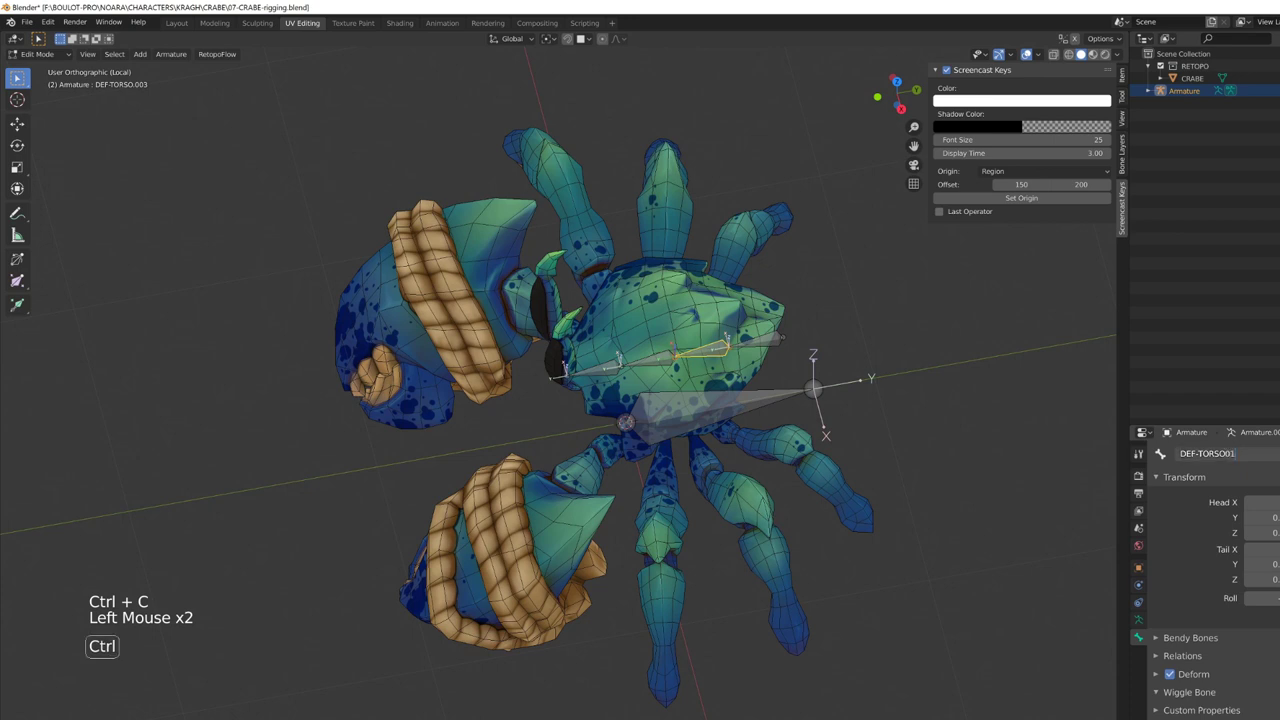
{"action": "key", "text": "Return"}
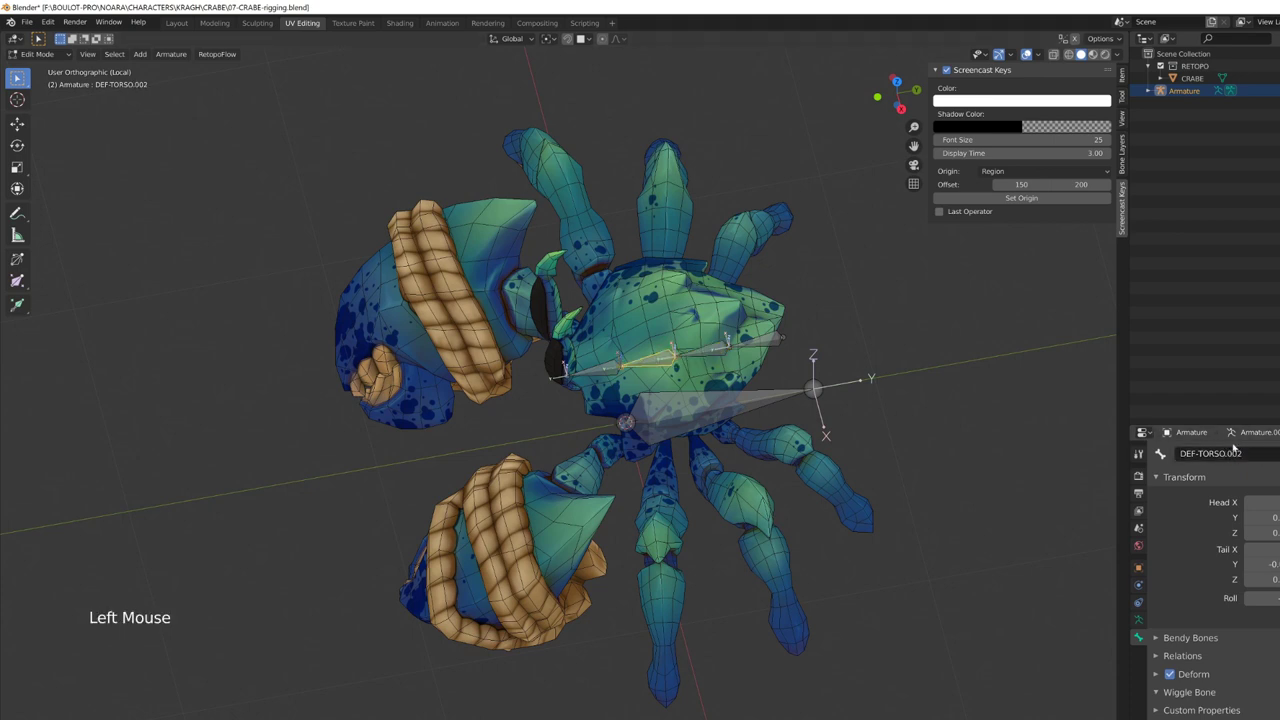
{"action": "key", "text": "Return"}
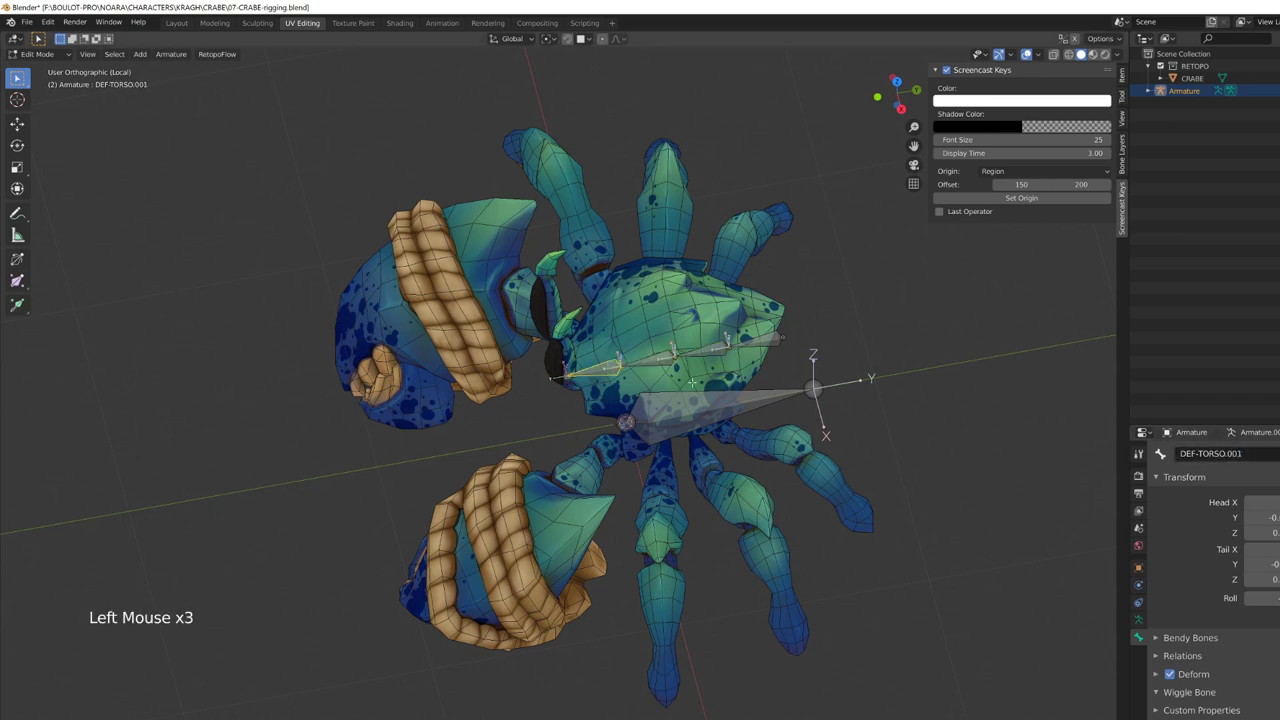
{"action": "scroll", "coordinate": [620, 300], "scroll_direction": "up", "scroll_amount": 3}
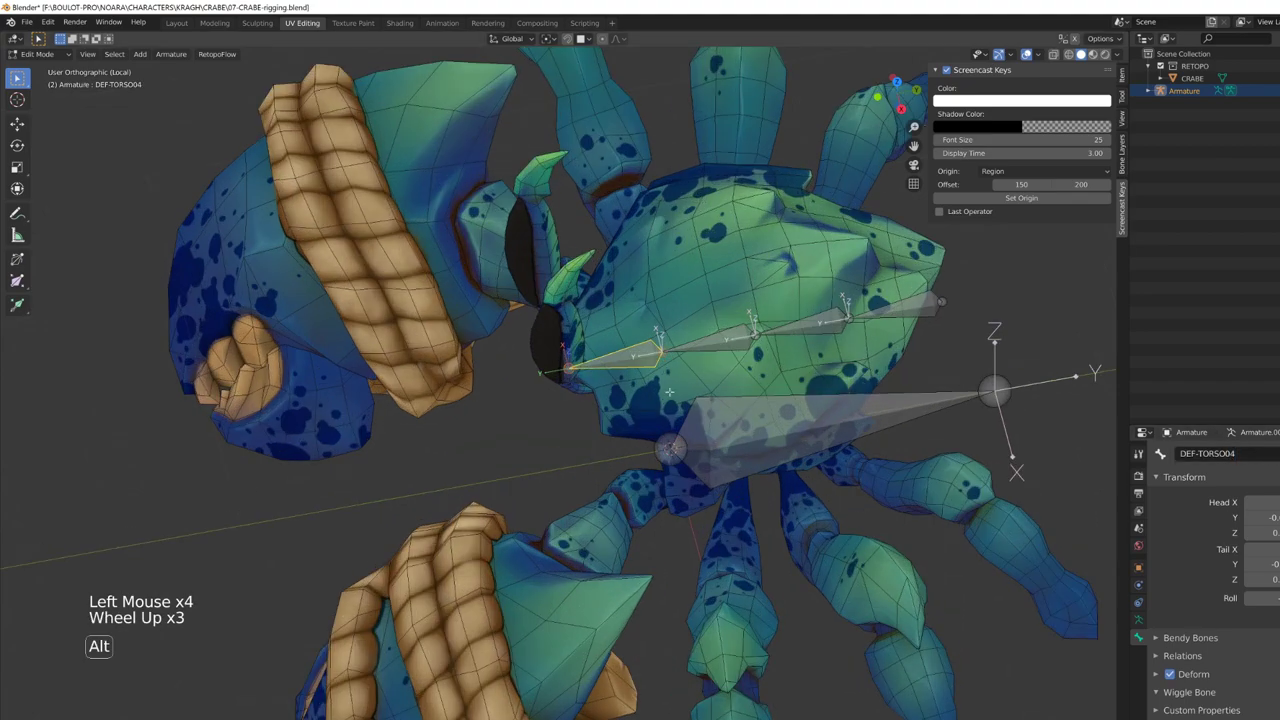
Step: Place a new bone scaled to 0.295 at the base of the left eye stalk and name it DEF-EYE-01.L
{"action": "middle_click_drag", "start_coordinate": [620, 300], "coordinate": [628, 287], "text": "alt"}
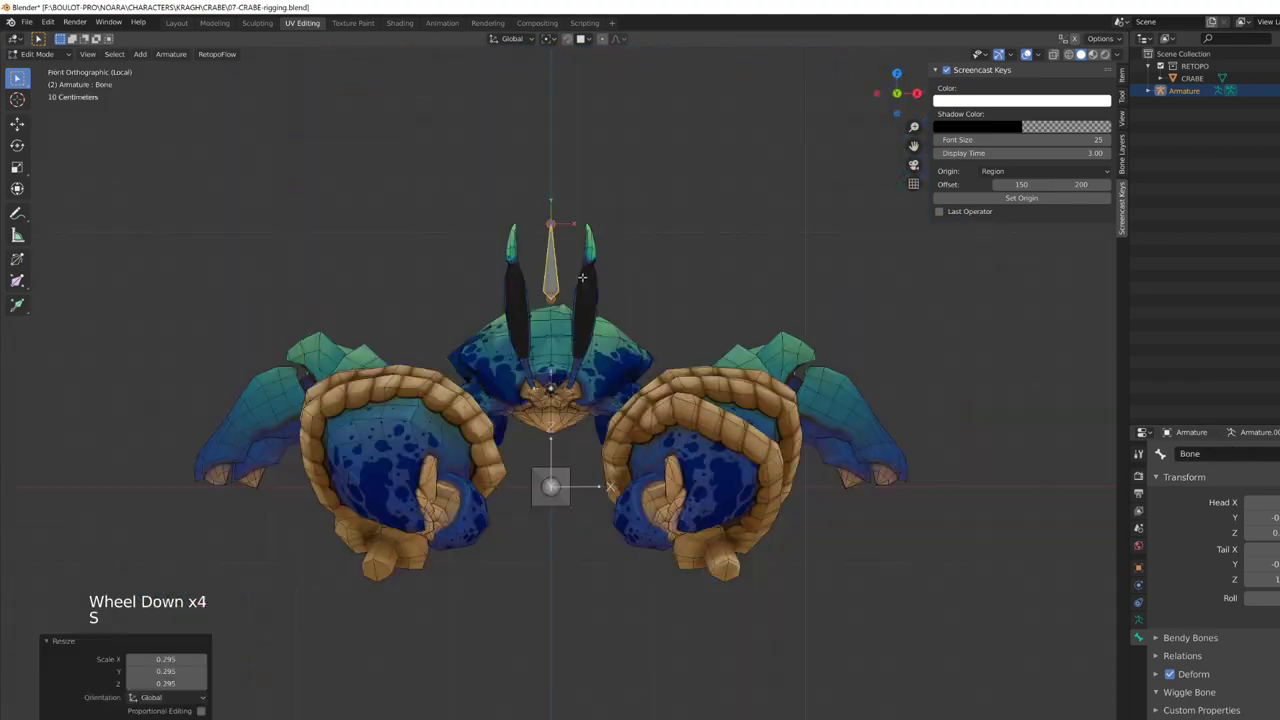
{"action": "left_click", "coordinate": [505, 443]}
{"action": "scroll", "coordinate": [565, 385], "scroll_direction": "up", "scroll_amount": 6}
{"action": "key", "text": "KP_3"}
{"action": "scroll", "coordinate": [565, 385], "scroll_direction": "up", "scroll_amount": 1}
{"action": "key", "text": "g"}
{"action": "left_click", "coordinate": [625, 392]}
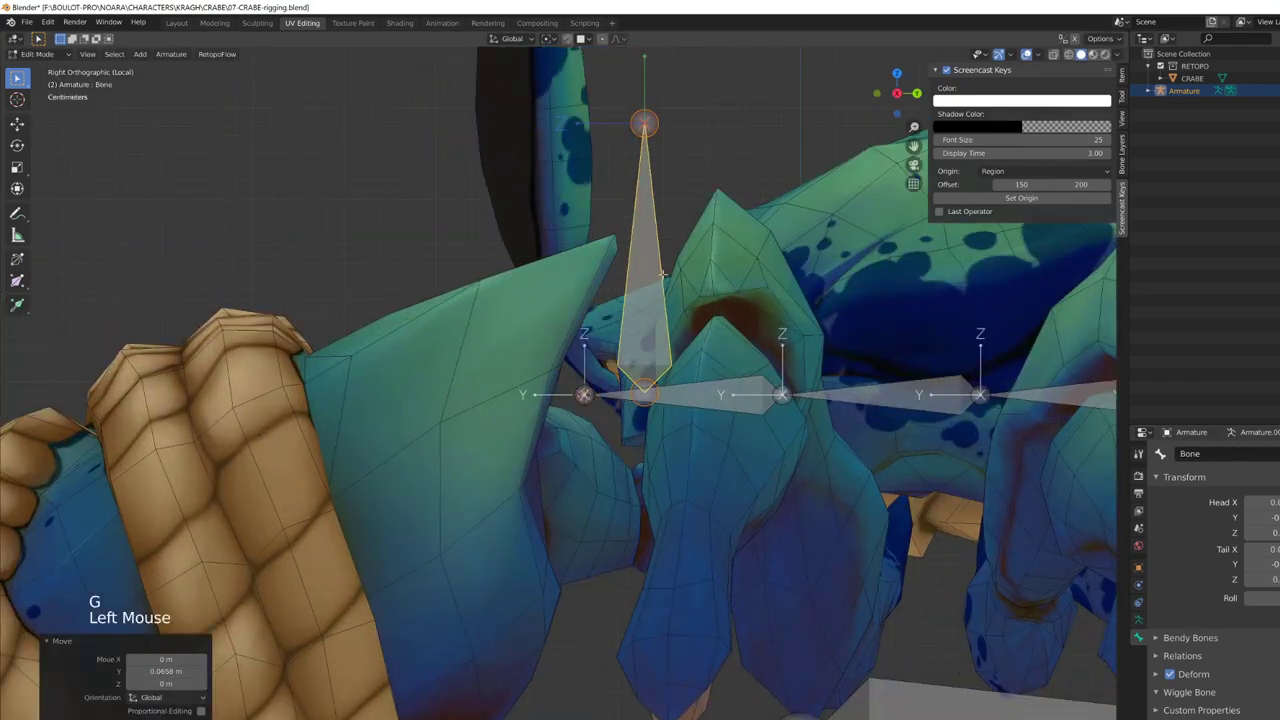
{"action": "left_click", "coordinate": [1215, 453]}
{"action": "type", "text": "DEF-EYE-01.L"}
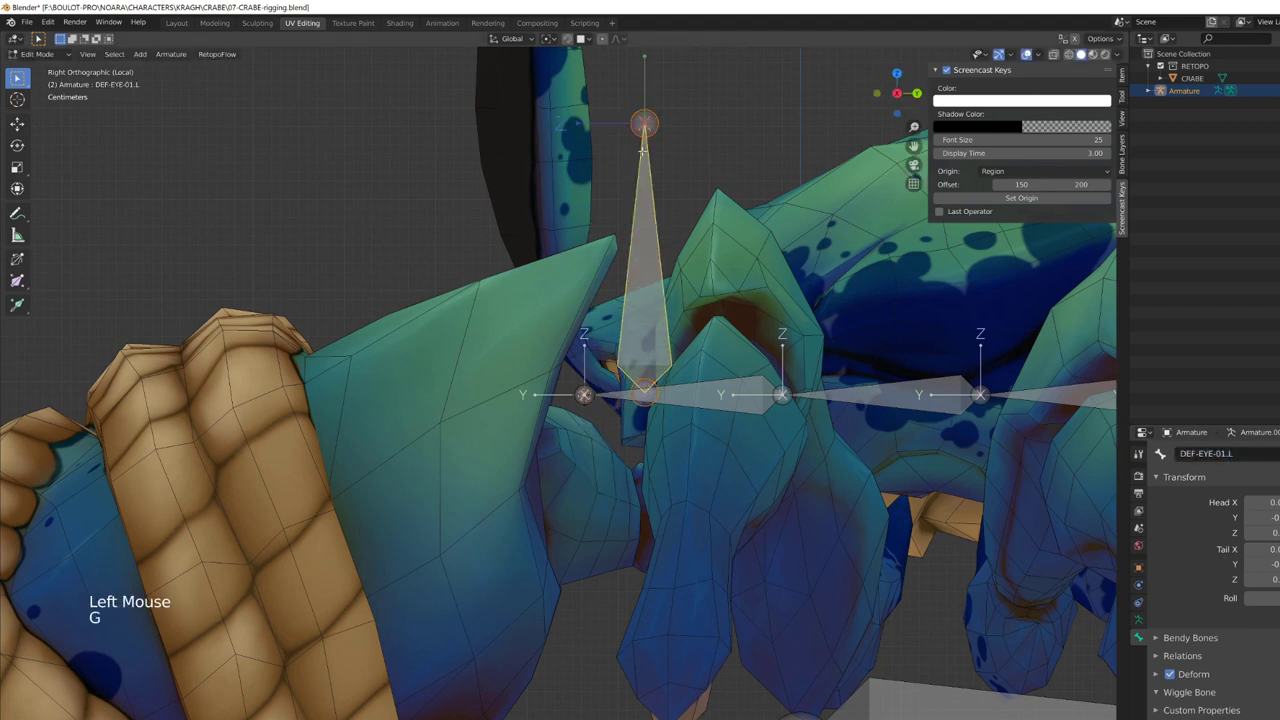
Step: Align the DEF-EYE-01.L bone roughly with the left eye stalk in the side and front views
{"action": "left_click", "coordinate": [561, 334]}
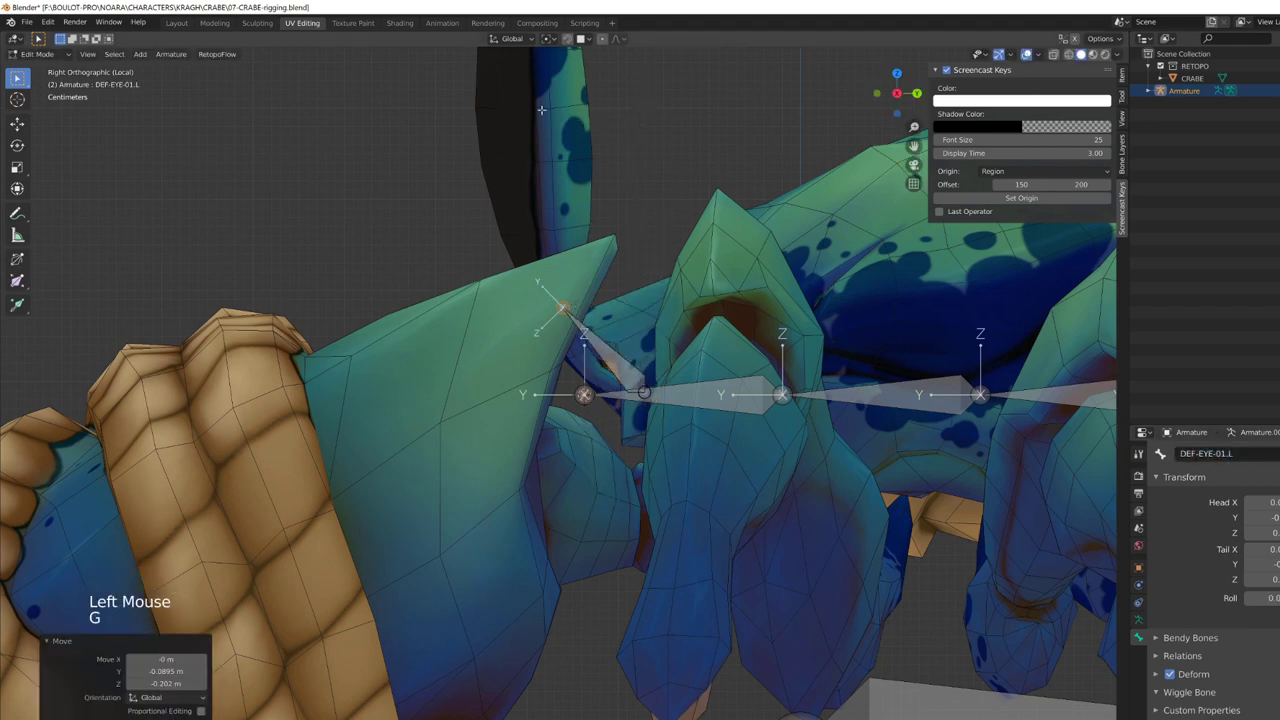
{"action": "left_click", "coordinate": [548, 38]}
{"action": "left_click", "coordinate": [580, 110]}
{"action": "key", "text": "KP_1"}
{"action": "left_click", "coordinate": [586, 390]}
{"action": "scroll", "coordinate": [625, 372], "scroll_direction": "up", "scroll_amount": 2}
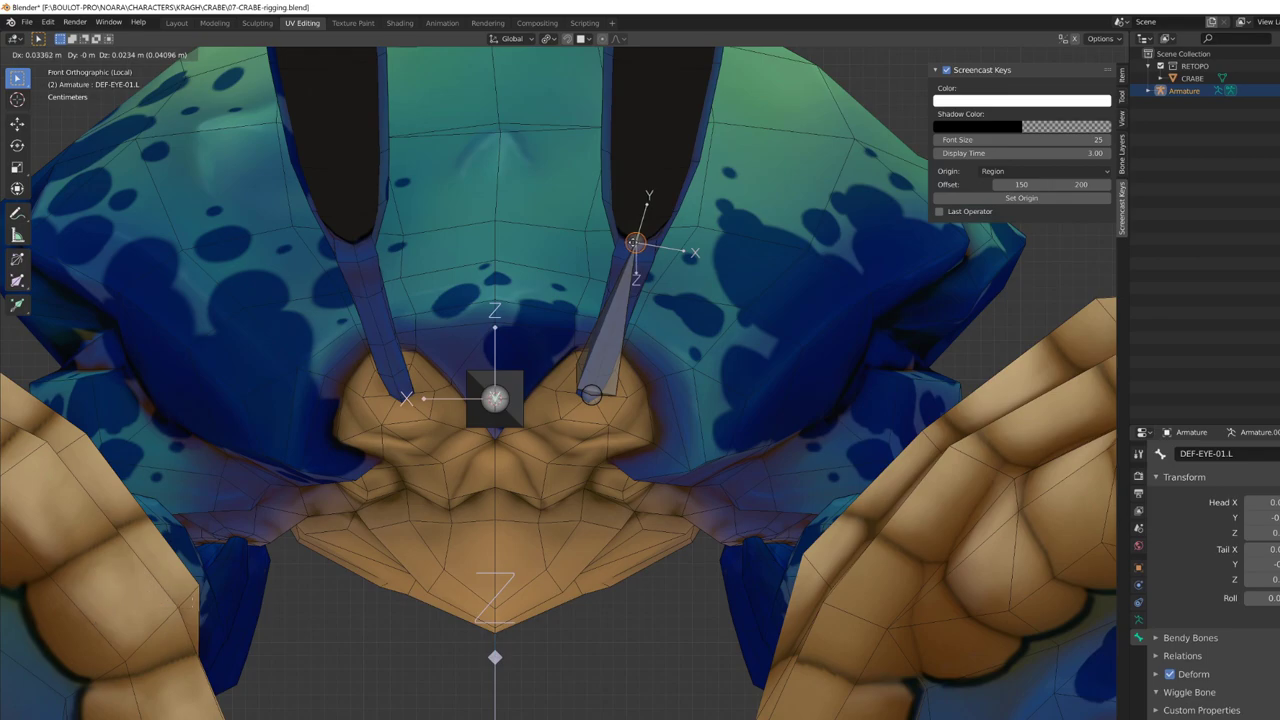
Step: Edit the crab mesh and snap the 3D cursor to vertices at the base of the left eye stalk
{"action": "key", "text": "ctrl+r"}
{"action": "right_click", "coordinate": [692, 333]}
{"action": "middle_click_drag", "start_coordinate": [692, 333], "coordinate": [470, 340]}
{"action": "scroll", "coordinate": [640, 390], "scroll_direction": "up", "scroll_amount": 3}
{"action": "key", "text": "Tab"}
{"action": "left_click", "coordinate": [660, 400]}
{"action": "key", "text": "Tab"}
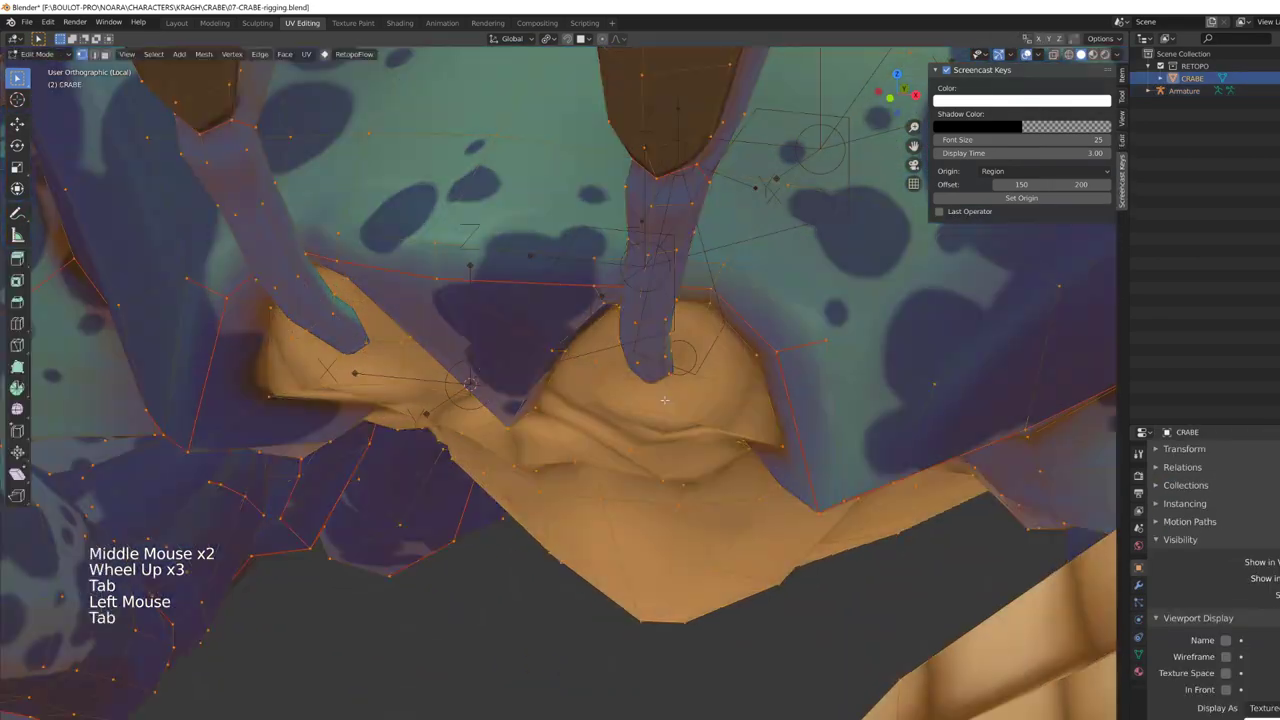
{"action": "key", "text": "alt+z"}
{"action": "middle_click_drag", "start_coordinate": [623, 502], "coordinate": [580, 430]}
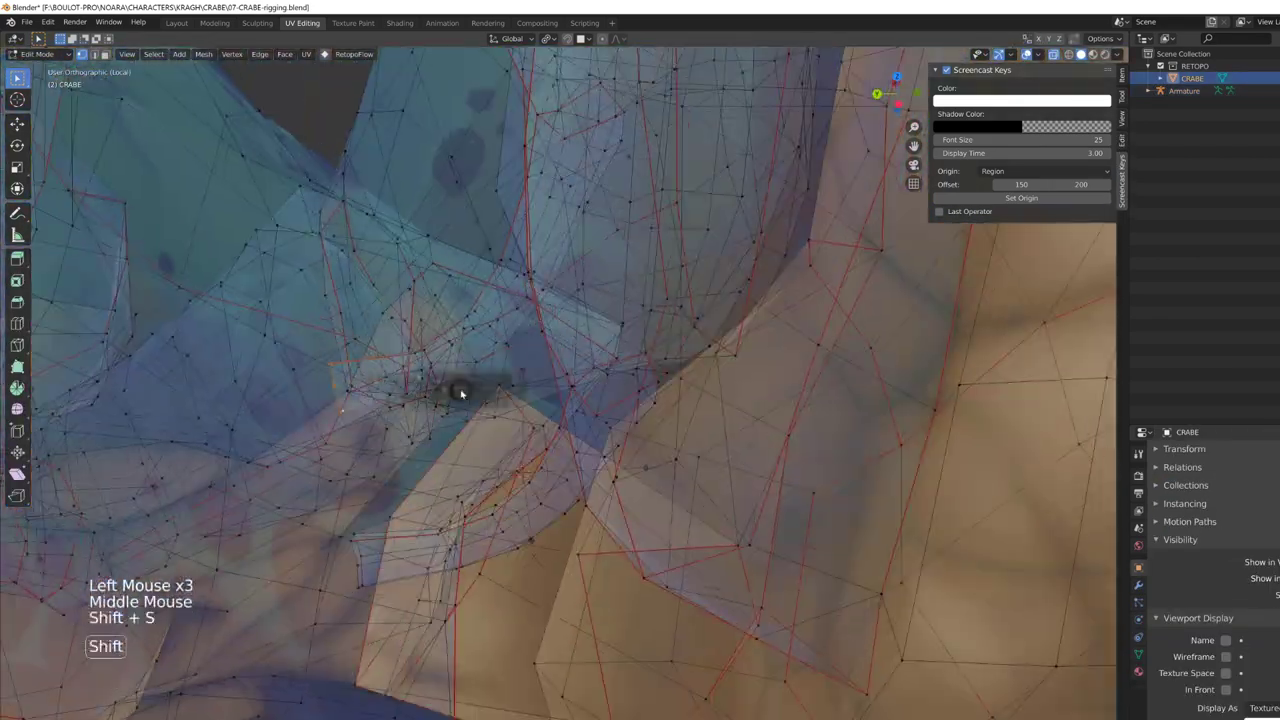
{"action": "middle_click_drag", "start_coordinate": [457, 391], "coordinate": [640, 448]}
Step: Return to editing the armature and snap the base joint of the left eye bone to the 3D cursor
{"action": "key", "text": "alt+z"}
{"action": "key", "text": "Tab"}
{"action": "left_click", "coordinate": [729, 371]}
{"action": "key", "text": "Tab"}
{"action": "left_click", "coordinate": [729, 371]}
{"action": "middle_click_drag", "start_coordinate": [700, 371], "coordinate": [743, 380]}
{"action": "key", "text": "shift+s"}
{"action": "left_click", "coordinate": [743, 311]}
Step: Select mesh vertices around the upper end of the left eye stalk and snap the 3D cursor to them
{"action": "middle_click_drag", "start_coordinate": [743, 330], "coordinate": [614, 194]}
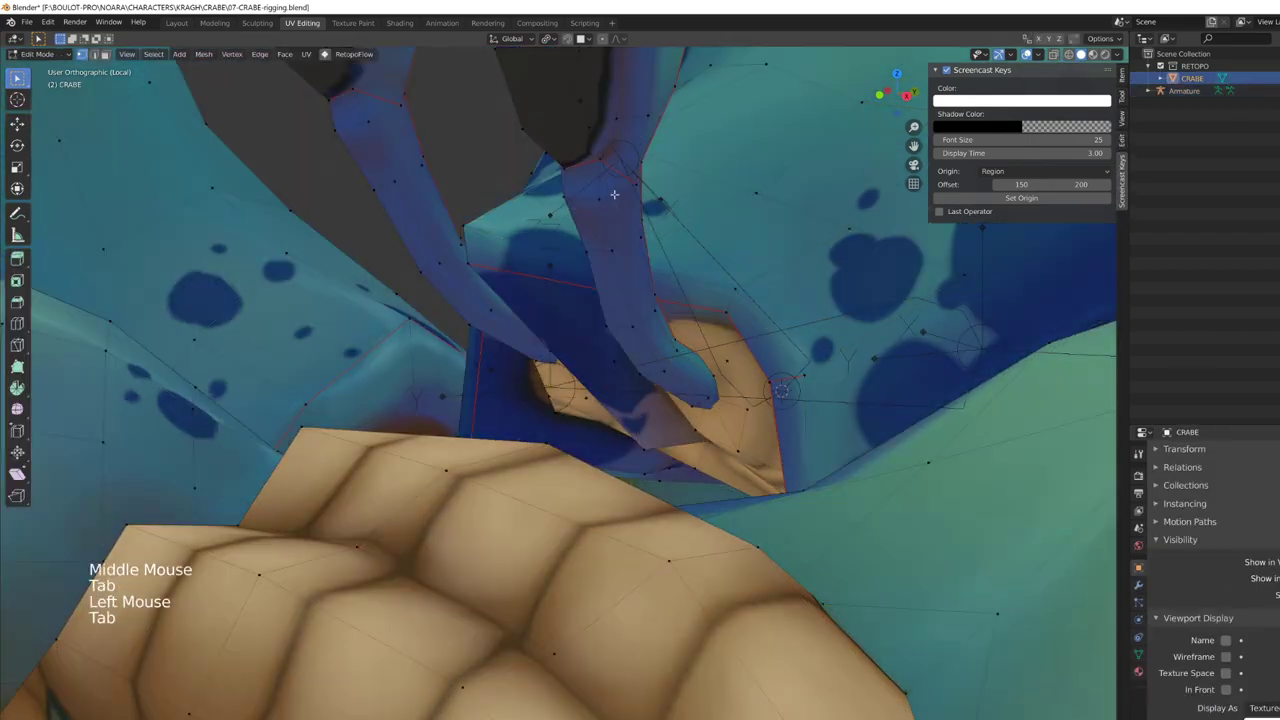
{"action": "left_click", "coordinate": [519, 224], "text": "shift"}
{"action": "middle_click_drag", "start_coordinate": [519, 224], "coordinate": [648, 262]}
{"action": "key", "text": "shift+s"}
{"action": "left_click", "coordinate": [648, 331]}
Step: Snap the tip of the DEF-EYE-01.L bone to the 3D cursor at the stalk's upper end
{"action": "key", "text": "Tab"}
{"action": "middle_click_drag", "start_coordinate": [648, 320], "coordinate": [686, 220]}
{"action": "left_click", "coordinate": [686, 215]}
{"action": "key", "text": "Tab"}
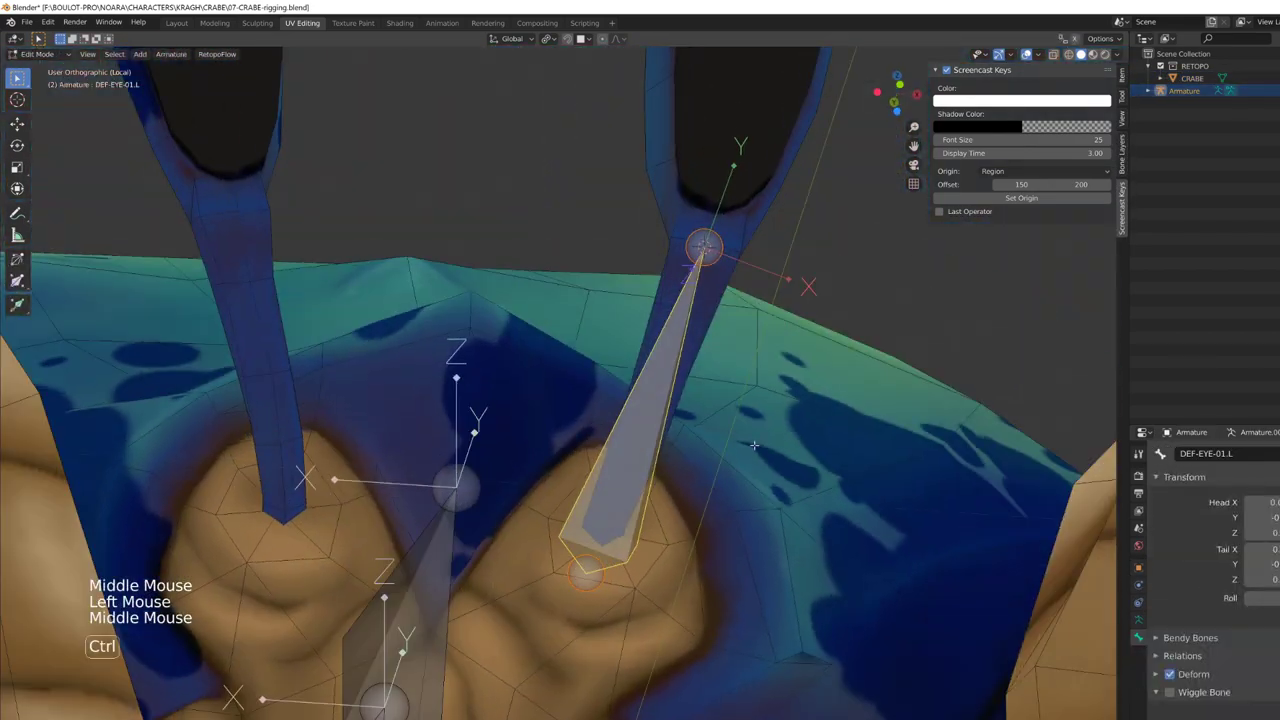
Step: Subdivide the left eye stalk bone into two bones with one cut
{"action": "key", "text": "ctrl+r"}
{"action": "left_click", "coordinate": [754, 445]}
{"action": "middle_click_drag", "start_coordinate": [754, 445], "coordinate": [700, 346]}
{"action": "right_click", "coordinate": [700, 346]}
{"action": "left_click", "coordinate": [700, 346]}
{"action": "key", "text": "KP_3"}
{"action": "scroll", "coordinate": [661, 360], "scroll_direction": "down", "scroll_amount": 2}
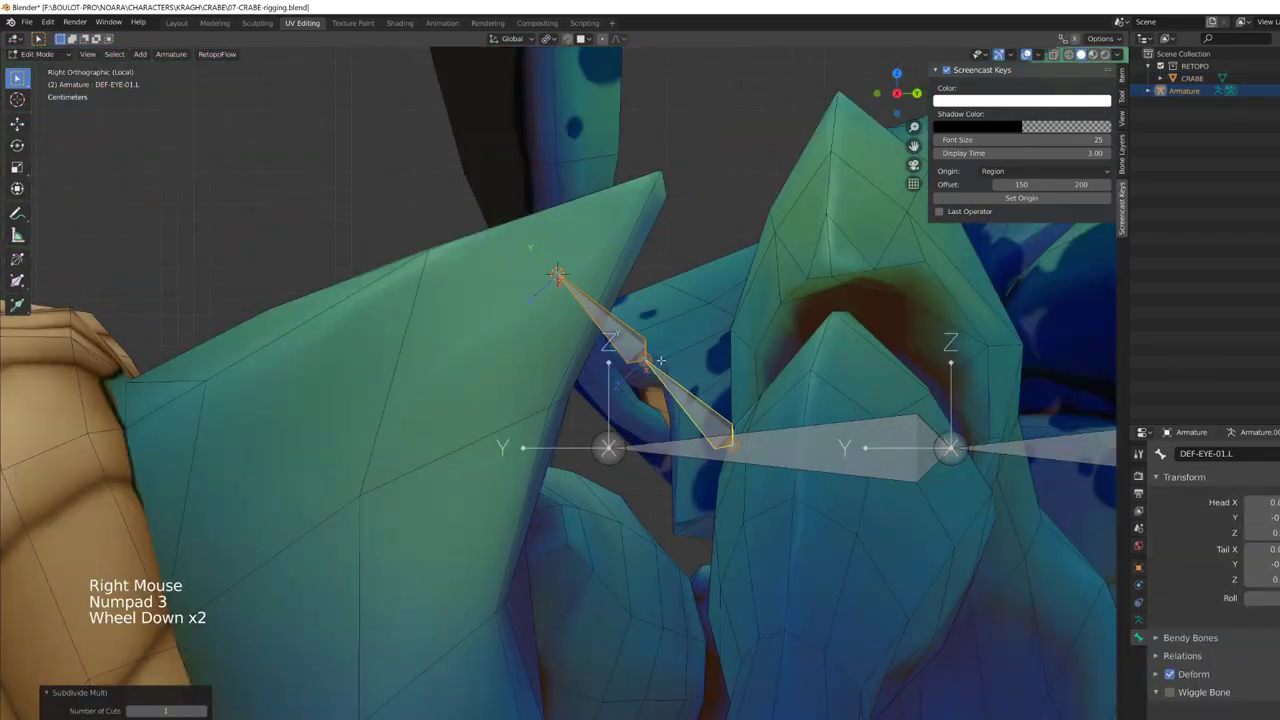
Step: Move the middle joint of the left eye bones so the chain follows the stalk's curve
{"action": "left_click", "coordinate": [621, 378]}
{"action": "middle_click_drag", "start_coordinate": [621, 378], "coordinate": [800, 374]}
{"action": "left_click", "coordinate": [666, 294]}
{"action": "key", "text": "KP_3"}
{"action": "scroll", "coordinate": [590, 364], "scroll_direction": "down", "scroll_amount": 5}
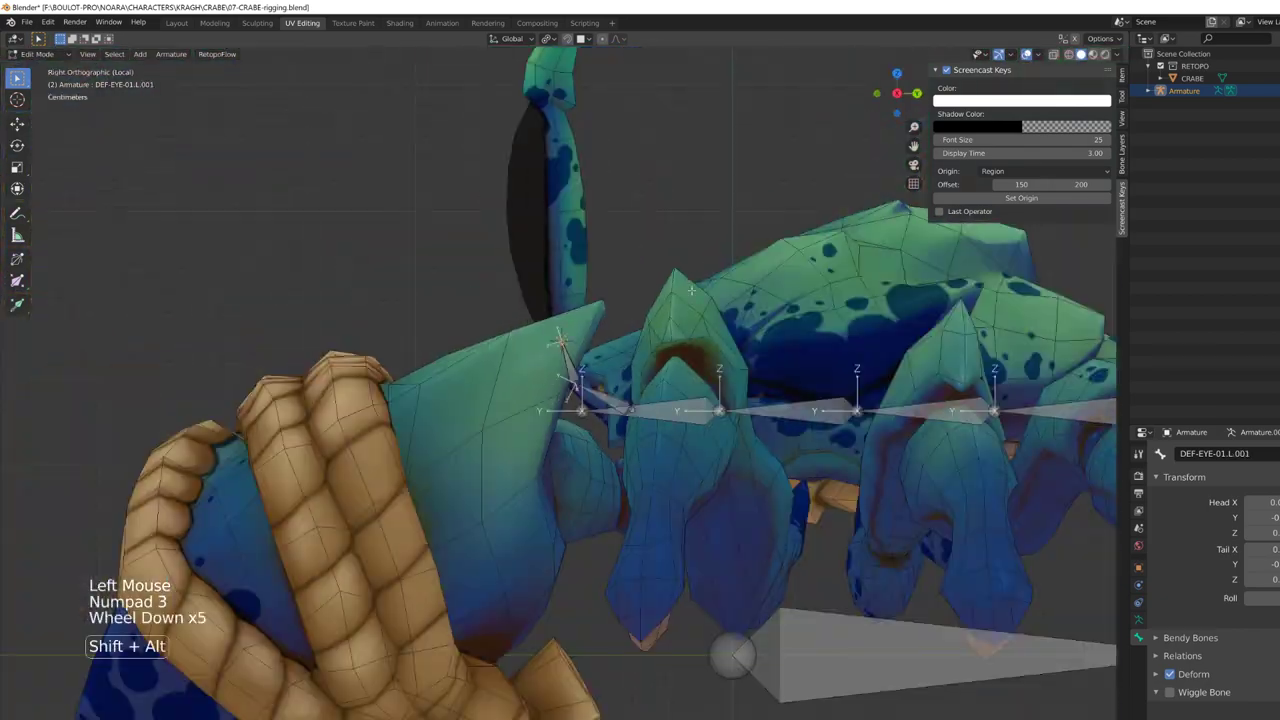
Step: Extrude another bone upward from the tip of the left eye chain along the eye
{"action": "middle_click_drag", "start_coordinate": [590, 364], "coordinate": [588, 617], "text": "shift"}
{"action": "key", "text": "e"}
{"action": "key", "text": "z"}
{"action": "middle_click_drag", "start_coordinate": [586, 200], "coordinate": [560, 300]}
{"action": "middle_click_drag", "start_coordinate": [560, 300], "coordinate": [600, 320], "text": "shift"}
{"action": "left_click", "coordinate": [600, 320]}
{"action": "key", "text": "KP_1"}
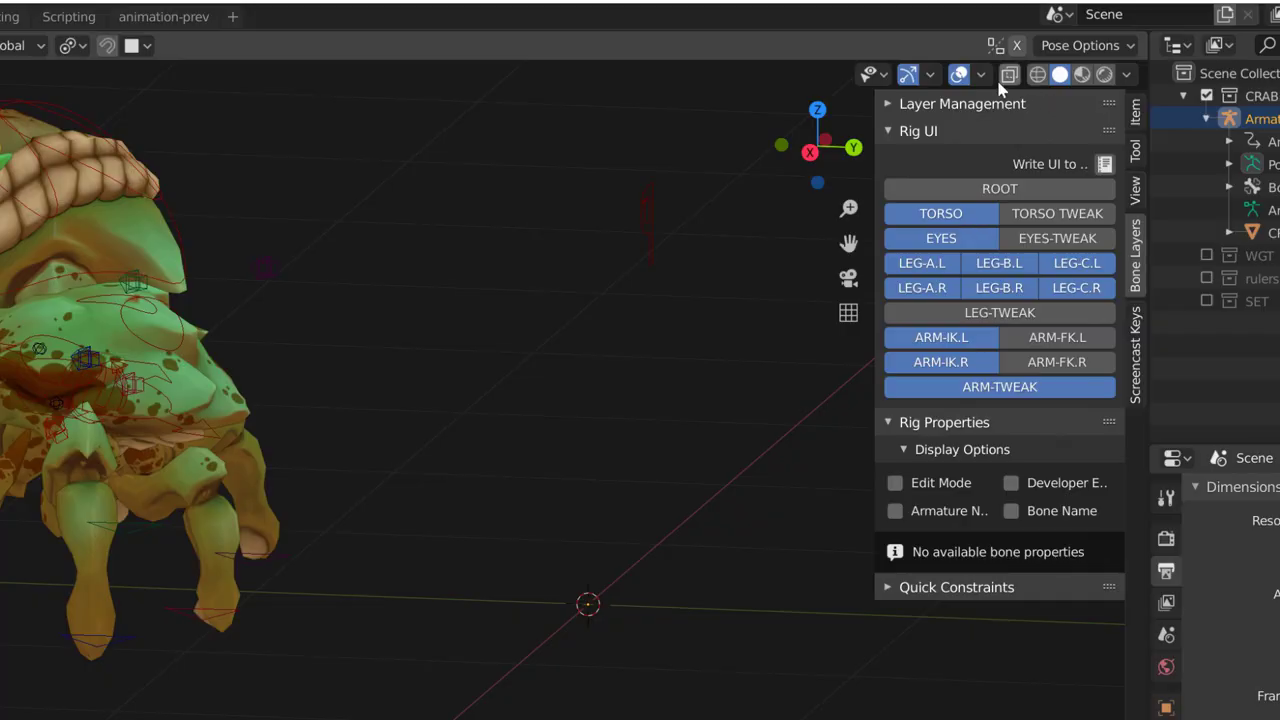
Step: Enable the Wireframe overlay in the viewport so the crab mesh's edges are displayed
{"action": "left_click", "coordinate": [981, 75]}
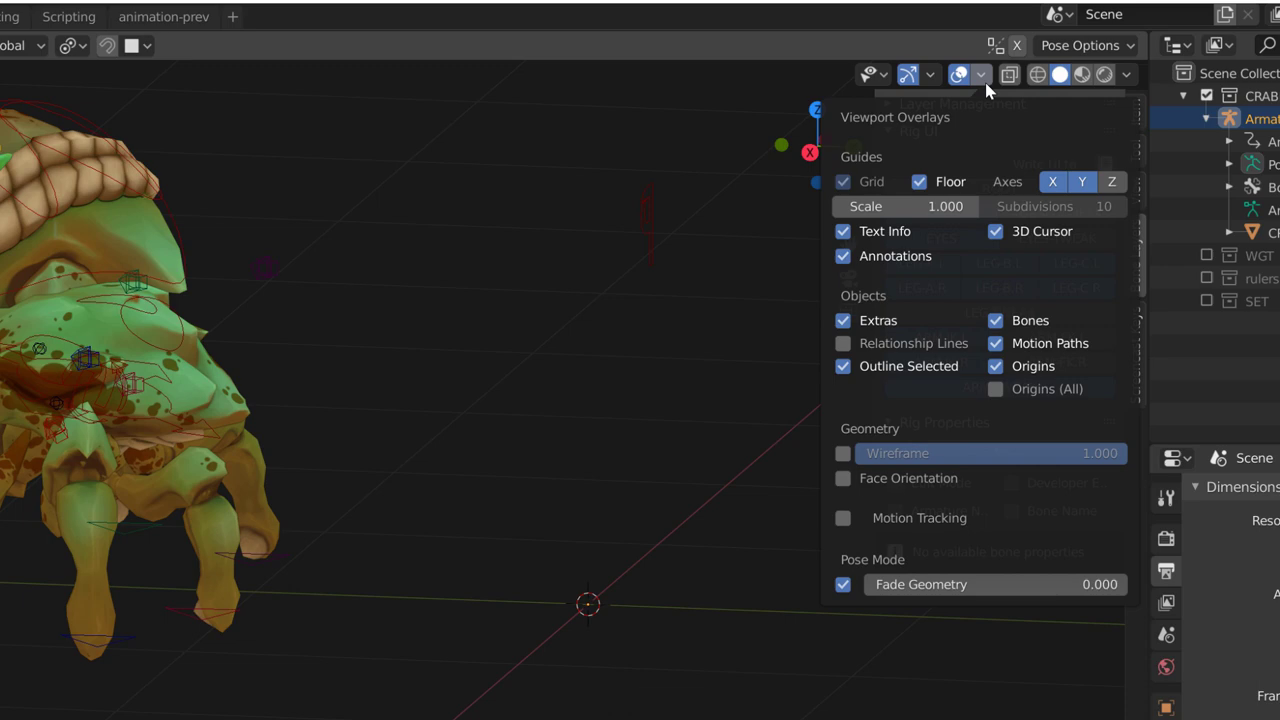
{"action": "left_click", "coordinate": [843, 453]}
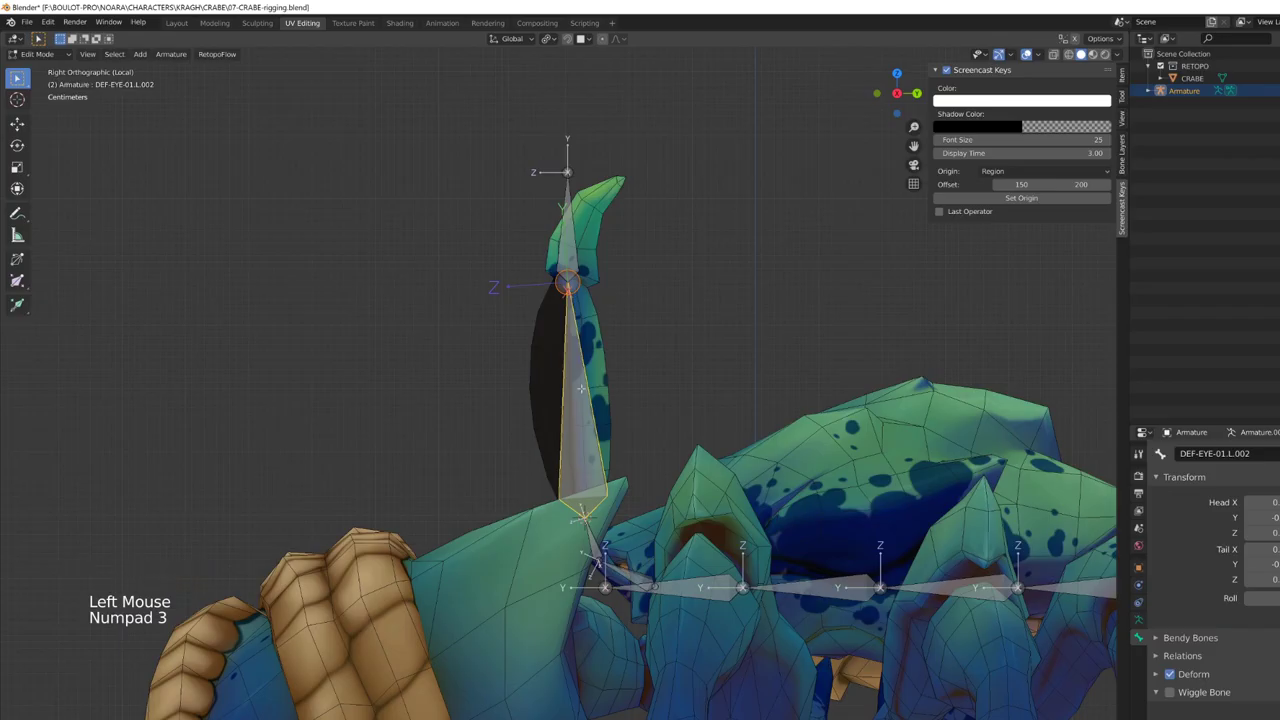
Step: Select the left claw bone and rename it DEF-HAND01
{"action": "scroll", "coordinate": [580, 389], "scroll_direction": "down", "scroll_amount": 10}
{"action": "middle_click_drag", "start_coordinate": [560, 309], "coordinate": [840, 480]}
{"action": "scroll", "coordinate": [570, 381], "scroll_direction": "up", "scroll_amount": 8}
{"action": "left_click", "coordinate": [586, 330]}
{"action": "key", "text": "KP_3"}
{"action": "scroll", "coordinate": [589, 400], "scroll_direction": "up", "scroll_amount": 3}
{"action": "left_click", "coordinate": [568, 200]}
{"action": "scroll", "coordinate": [647, 421], "scroll_direction": "down", "scroll_amount": 4}
{"action": "middle_click_drag", "start_coordinate": [640, 420], "coordinate": [600, 380], "text": "shift"}
{"action": "left_click", "coordinate": [614, 434]}
{"action": "middle_click_drag", "start_coordinate": [614, 434], "coordinate": [660, 450]}
{"action": "left_click", "coordinate": [1219, 454]}
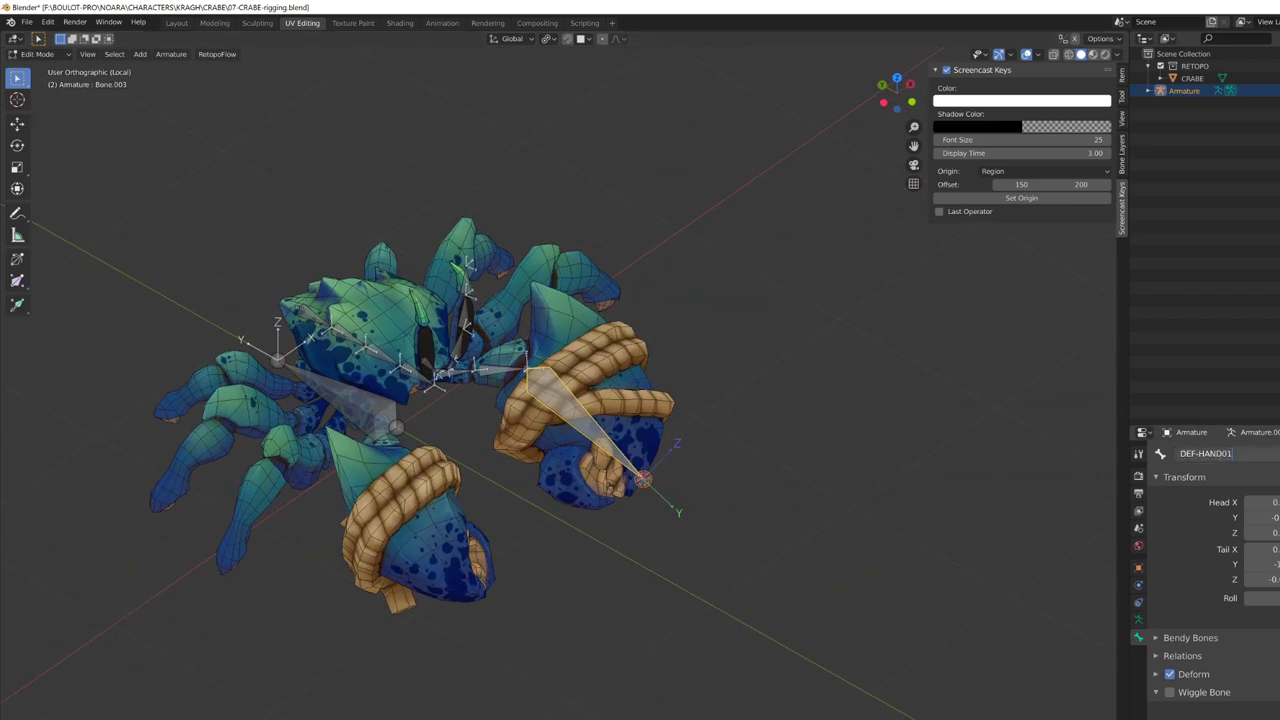
Step: Subdivide the left claw's hand bone with two cuts
{"action": "right_click", "coordinate": [572, 404]}
{"action": "left_click", "coordinate": [572, 406]}
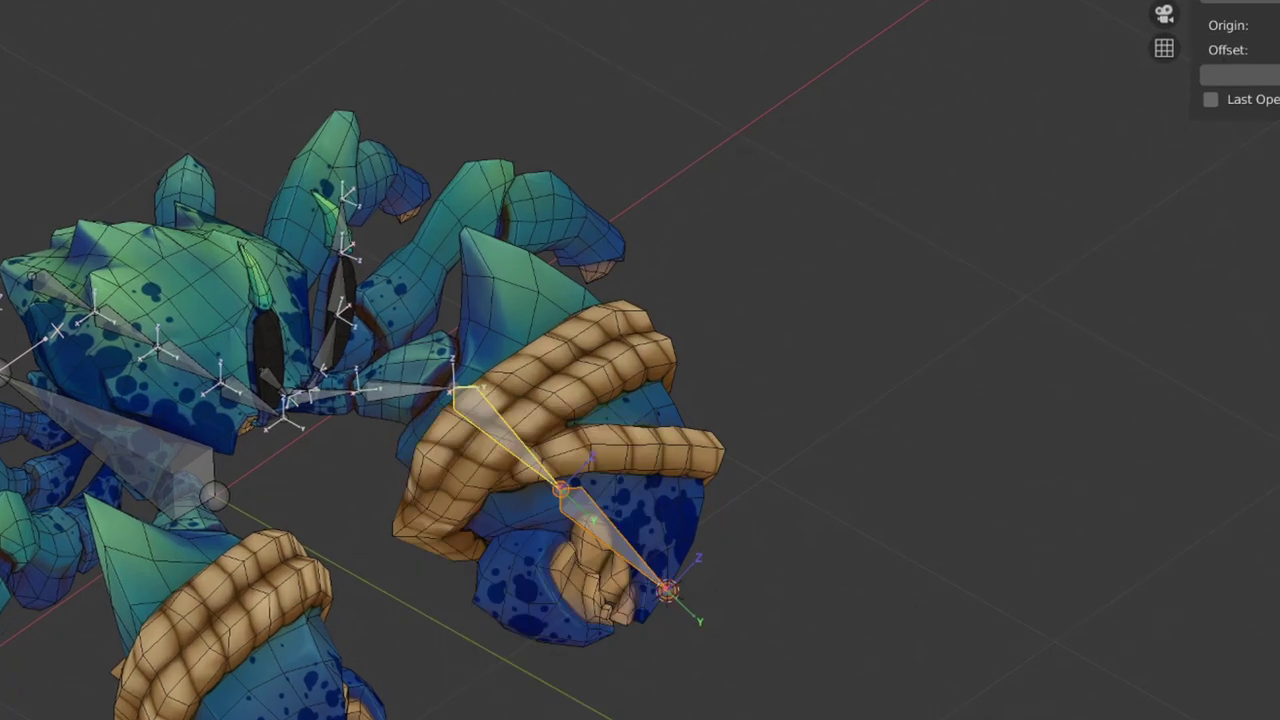
{"action": "middle_click_drag", "start_coordinate": [615, 715], "coordinate": [627, 659]}
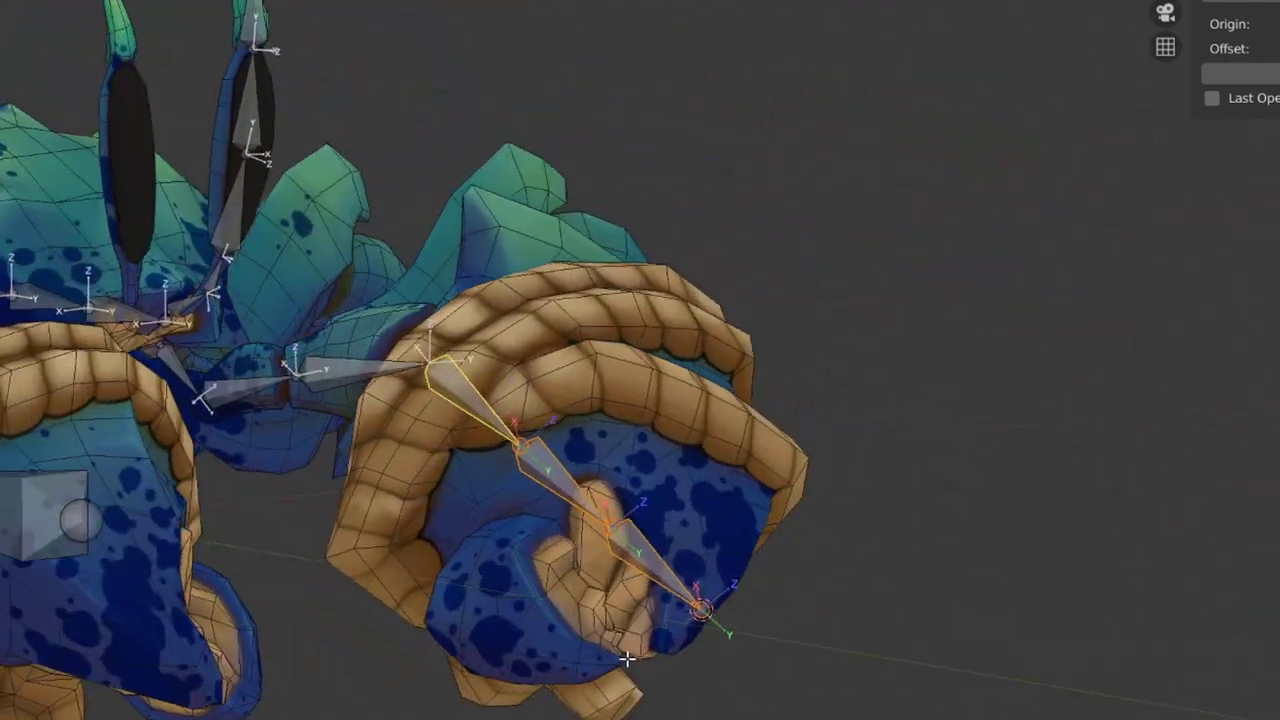
{"action": "mouse_move", "coordinate": [627, 659]}
{"action": "left_mouse_down", "text": "alt"}
{"action": "mouse_move", "coordinate": [698, 671]}
{"action": "mouse_move", "coordinate": [641, 659]}
{"action": "left_mouse_up", "text": "alt"}
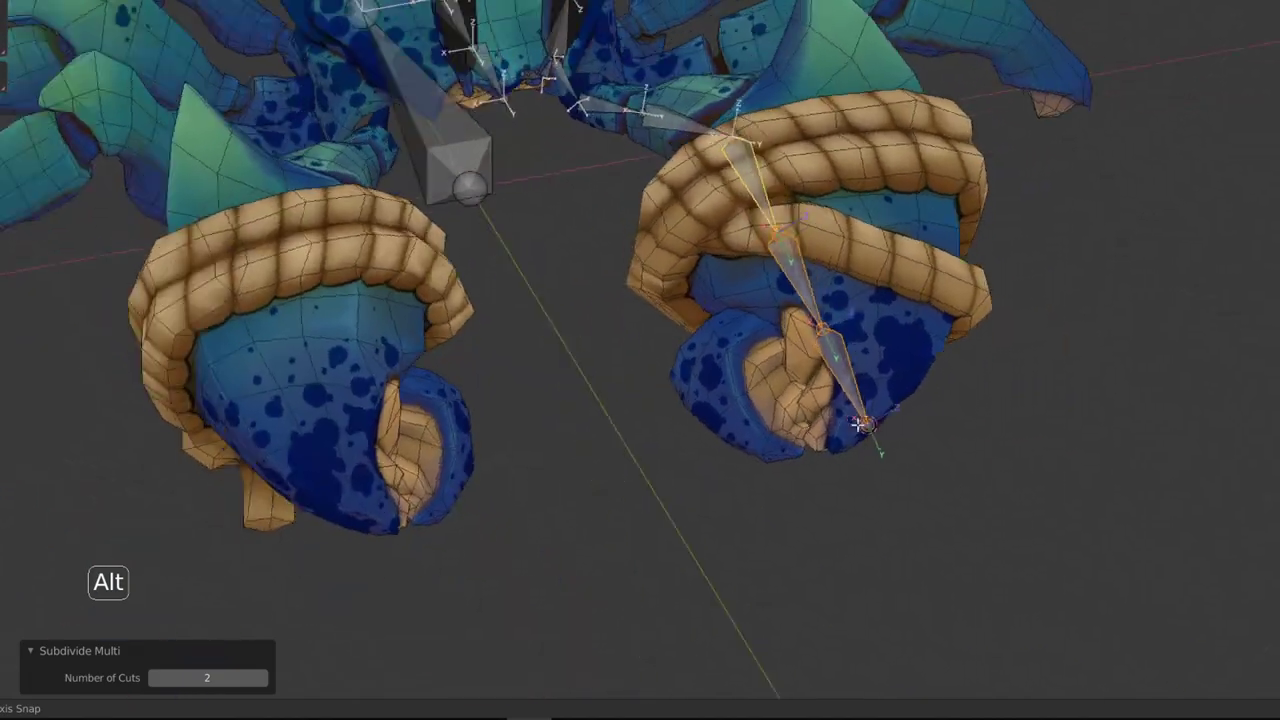
{"action": "middle_click_drag", "start_coordinate": [860, 424], "coordinate": [918, 440], "text": "alt"}
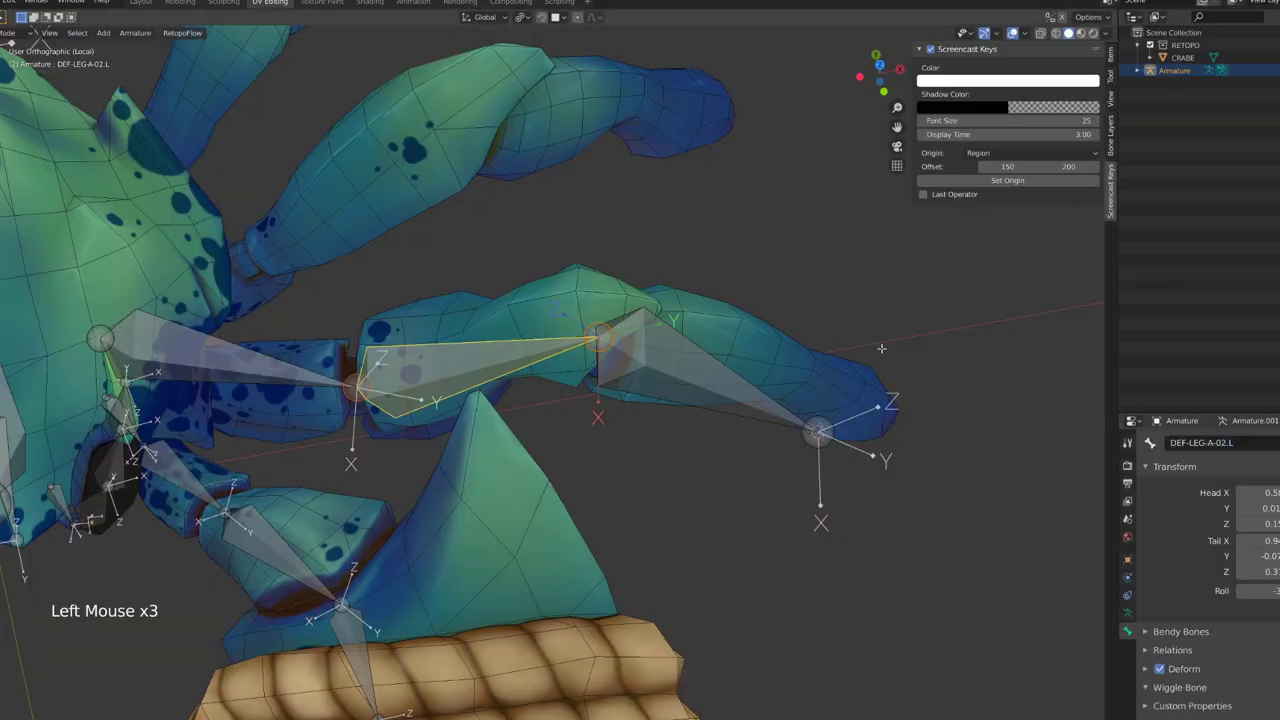
Step: Rename the end bone of the left front leg DEF-LEG-A-03.L
{"action": "left_click", "coordinate": [720, 388]}
{"action": "double_click", "coordinate": [1236, 443]}
{"action": "type", "text": "3.L"}
{"action": "key", "text": "Return"}
Step: Duplicate the left front leg's three-bone chain, then move and rotate the copy toward the neighbouring middle leg
{"action": "scroll", "coordinate": [830, 380], "scroll_direction": "down", "scroll_amount": 4}
{"action": "middle_click_drag", "start_coordinate": [830, 380], "coordinate": [640, 330]}
{"action": "scroll", "coordinate": [491, 418], "scroll_direction": "up", "scroll_amount": 2}
{"action": "middle_click_drag", "start_coordinate": [640, 330], "coordinate": [676, 420]}
{"action": "left_click", "coordinate": [676, 446]}
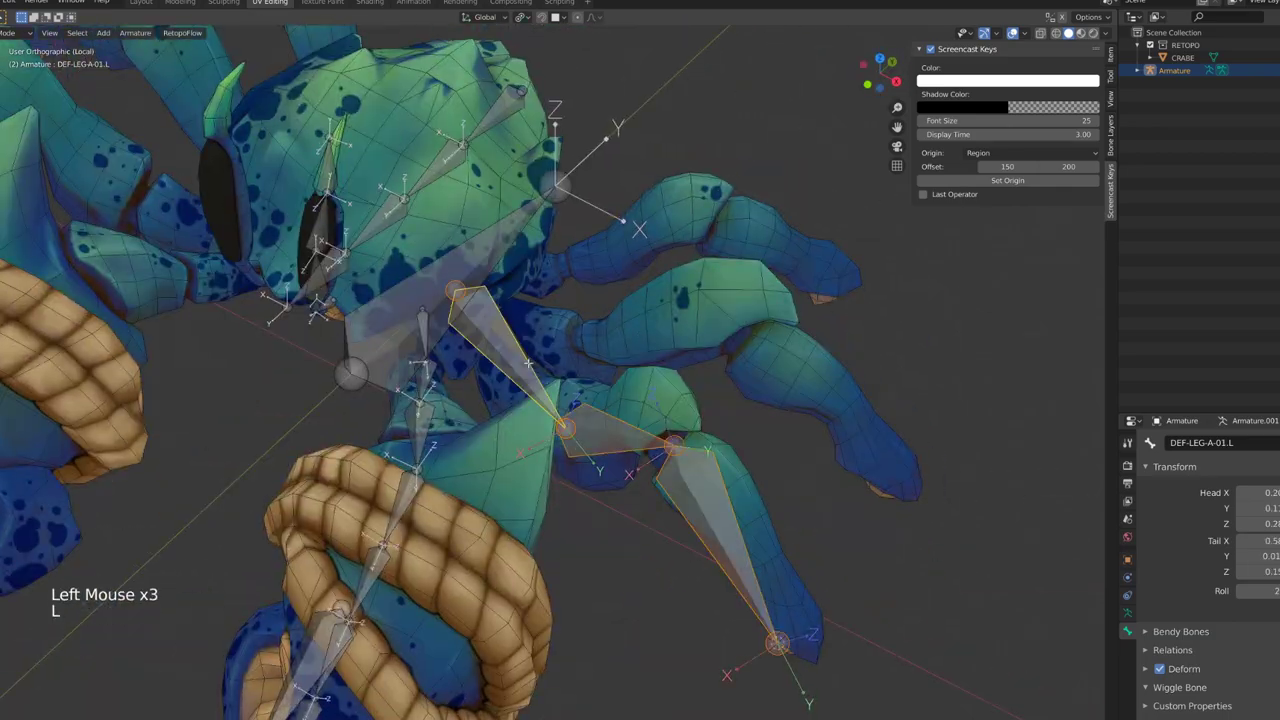
{"action": "scroll", "coordinate": [640, 360], "scroll_direction": "down", "scroll_amount": 2}
{"action": "middle_click_drag", "start_coordinate": [640, 360], "coordinate": [600, 400]}
{"action": "key", "text": "shift+d"}
{"action": "key", "text": "r"}
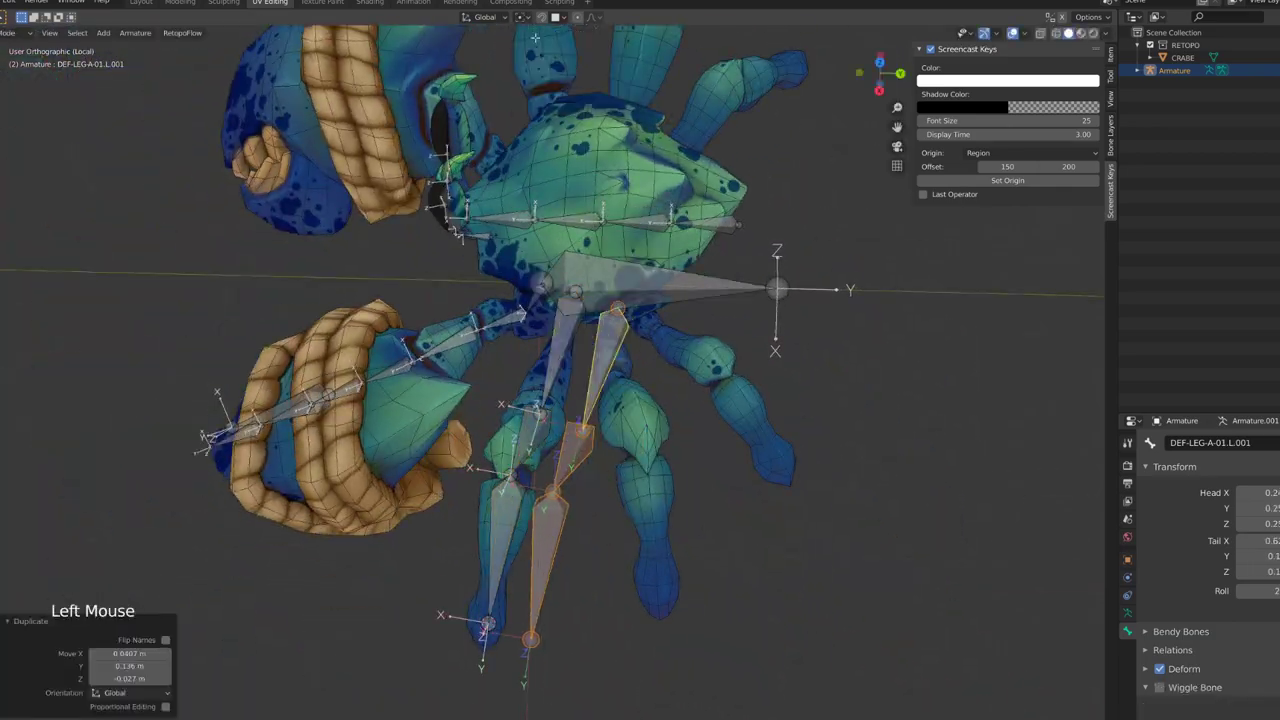
{"action": "key", "text": "r"}
{"action": "key", "text": "g"}
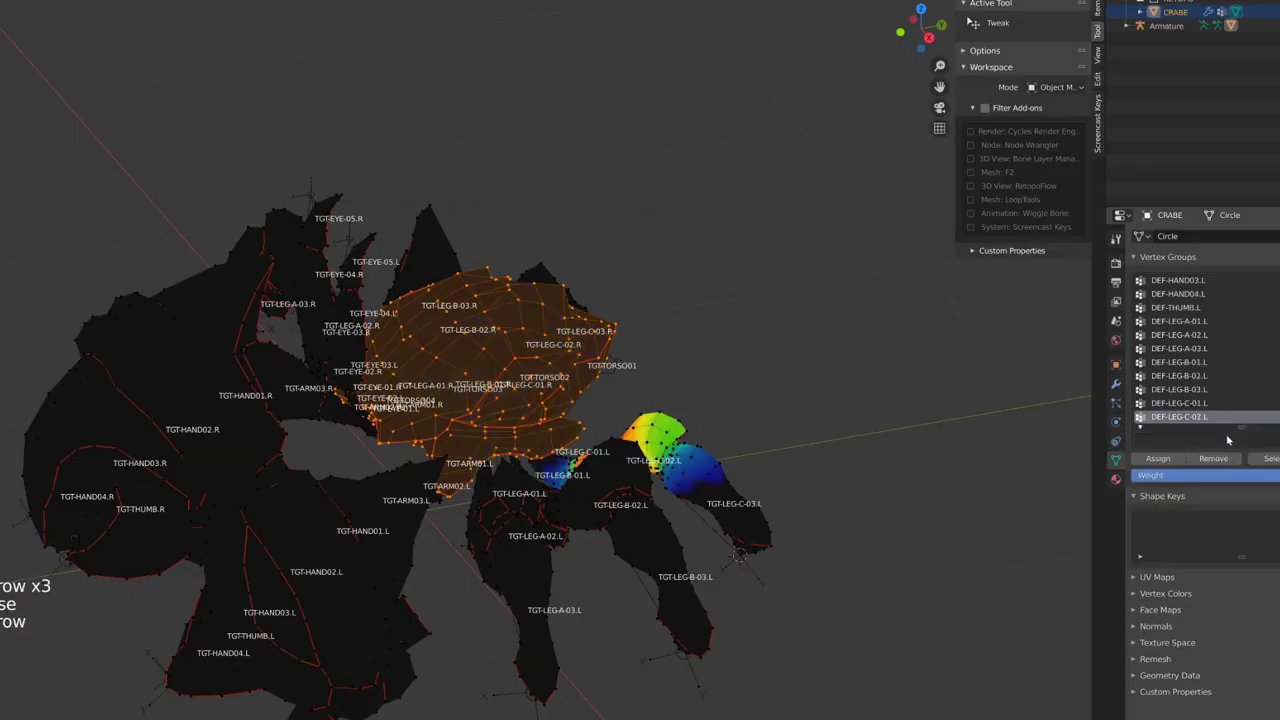
Step: Step through the crab mesh's DEF vertex groups and examine each group's weight distribution on the model
{"action": "key", "text": "Down"}
{"action": "key", "text": "Down"}
{"action": "key", "text": "Down"}
{"action": "key", "text": "Down"}
{"action": "key", "text": "Down"}
{"action": "key", "text": "Down"}
{"action": "key", "text": "Down"}
{"action": "key", "text": "Down"}
{"action": "key", "text": "Down"}
{"action": "key", "text": "Down"}
{"action": "key", "text": "Down"}
{"action": "key", "text": "Down"}
{"action": "key", "text": "Down"}
{"action": "key", "text": "Down"}
{"action": "key", "text": "Down"}
{"action": "key", "text": "Down"}
{"action": "key", "text": "Down"}
{"action": "key", "text": "Down"}
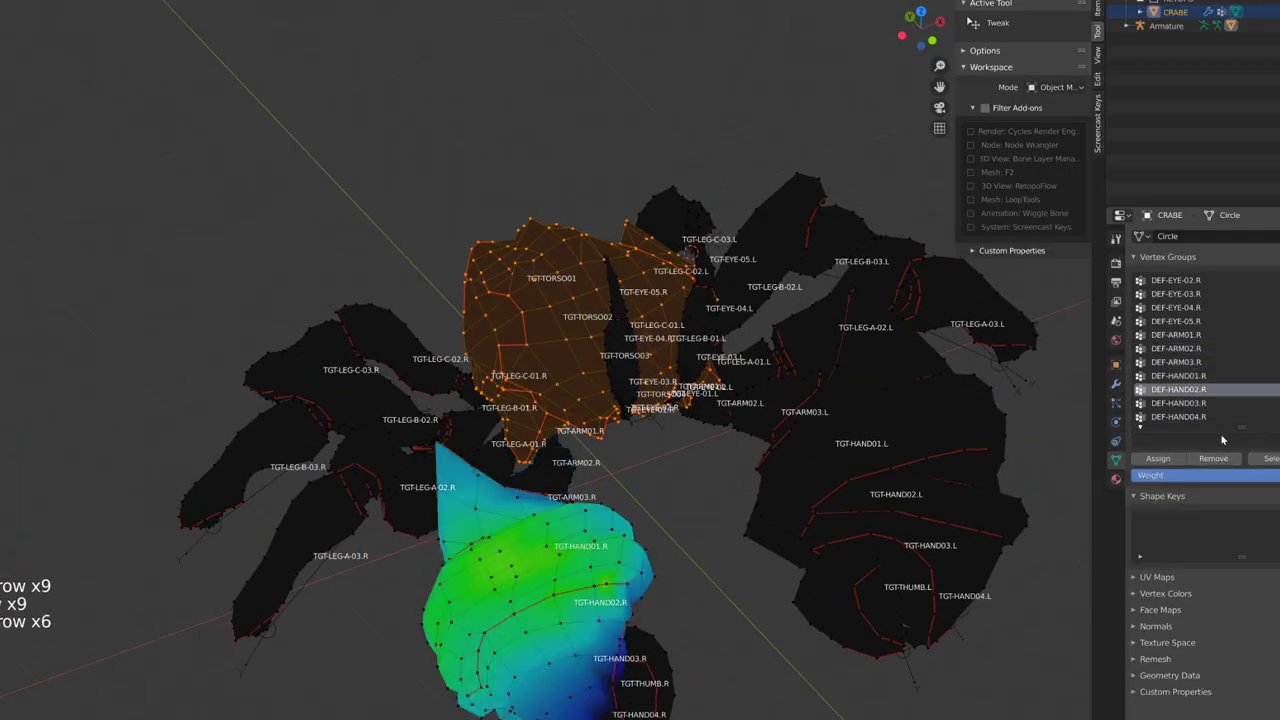
{"action": "key", "text": "Down"}
{"action": "mouse_move", "coordinate": [560, 400]}
{"action": "middle_mouse_down"}
{"action": "mouse_move", "coordinate": [520, 500]}
{"action": "mouse_move", "coordinate": [454, 483]}
{"action": "mouse_move", "coordinate": [650, 460]}
{"action": "middle_mouse_up"}
{"action": "key", "text": "Tab"}
{"action": "scroll", "coordinate": [560, 470], "scroll_direction": "down", "scroll_amount": 2}
{"action": "key", "text": "Tab"}
{"action": "left_click", "coordinate": [1176, 280]}
{"action": "mouse_move", "coordinate": [760, 240]}
{"action": "middle_mouse_down"}
{"action": "mouse_move", "coordinate": [711, 246]}
{"action": "mouse_move", "coordinate": [600, 400]}
{"action": "middle_mouse_up"}
{"action": "left_click", "coordinate": [1175, 334]}
{"action": "key", "text": "Tab"}
{"action": "middle_click_drag", "start_coordinate": [800, 470], "coordinate": [790, 320]}
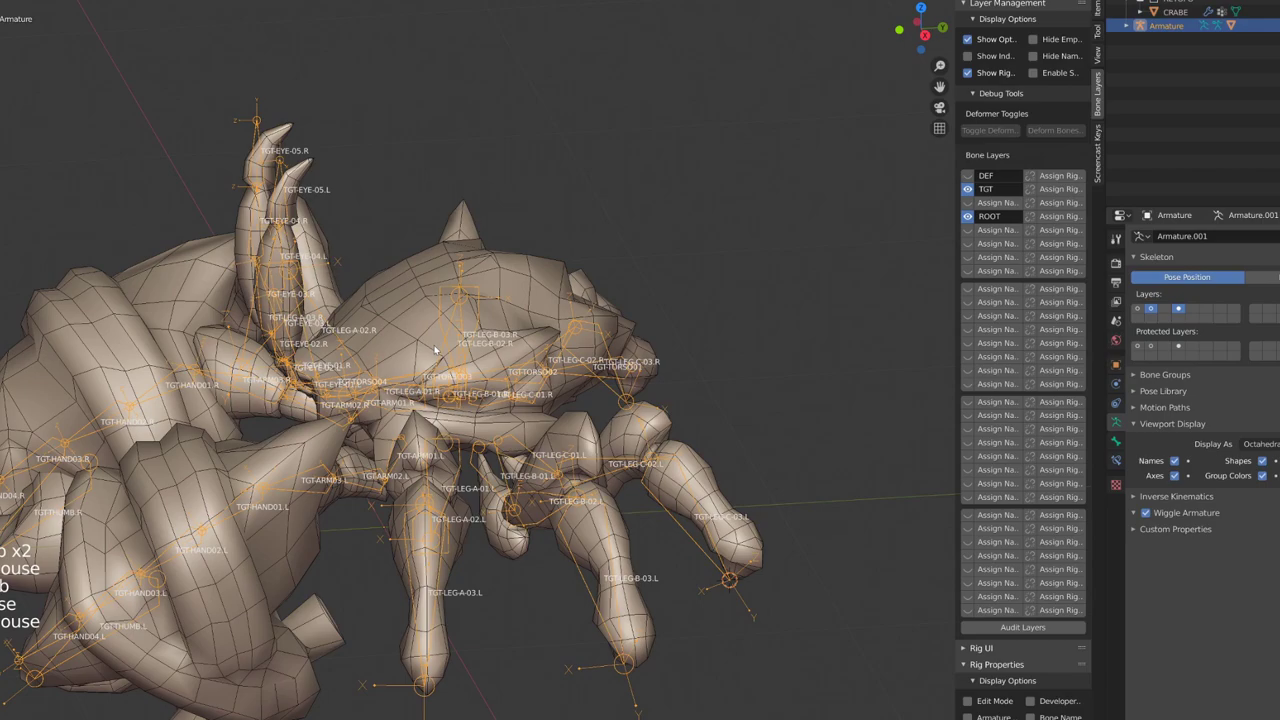
{"action": "middle_click_drag", "start_coordinate": [680, 520], "coordinate": [729, 548]}
{"action": "scroll", "coordinate": [729, 548], "scroll_direction": "up", "scroll_amount": 3}
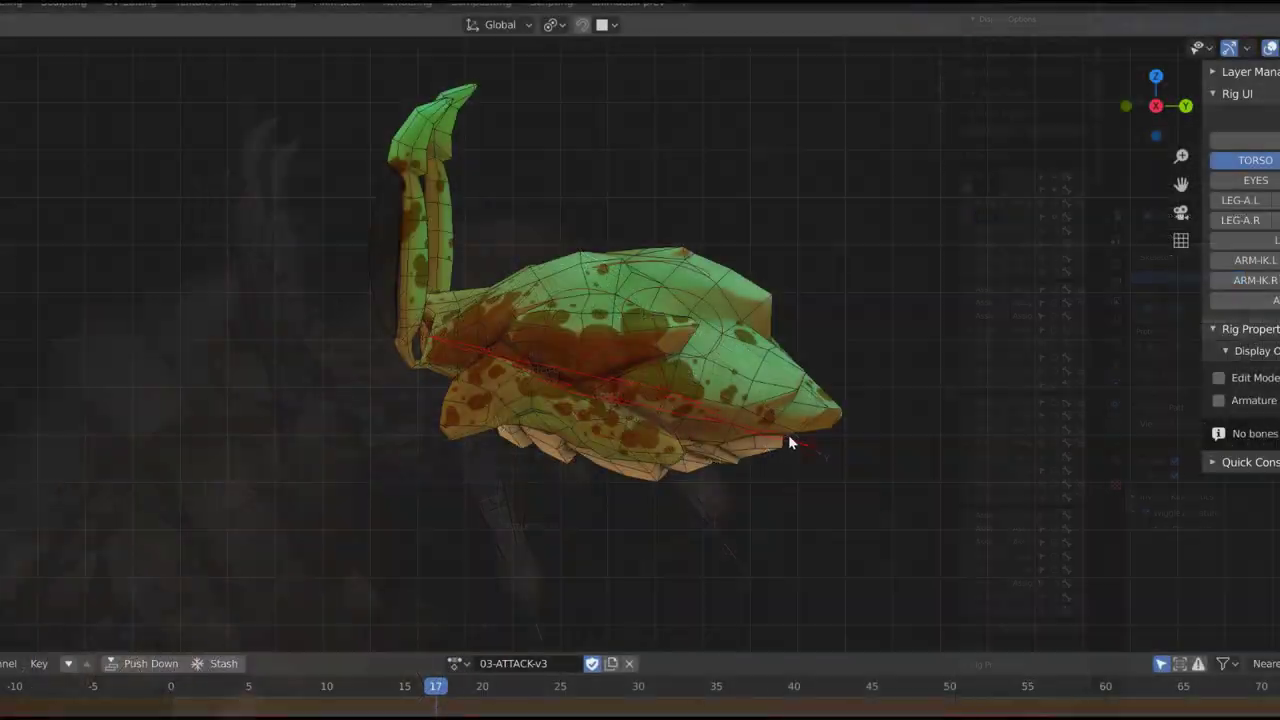
Step: Try moving the main torso control upward and sideways at frame 17 of the 03-ATTACK-v3 action
{"action": "key", "text": "g"}
{"action": "key", "text": "x"}
{"action": "left_click", "coordinate": [665, 357]}
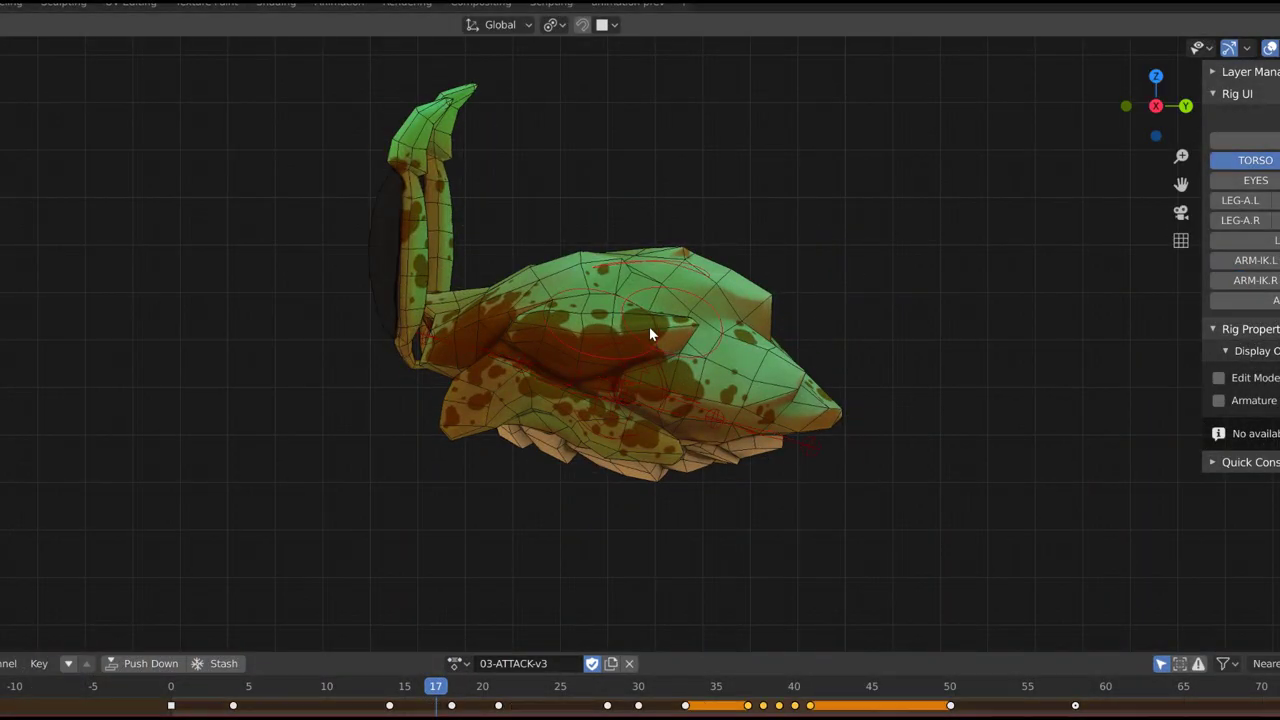
{"action": "key", "text": "g"}
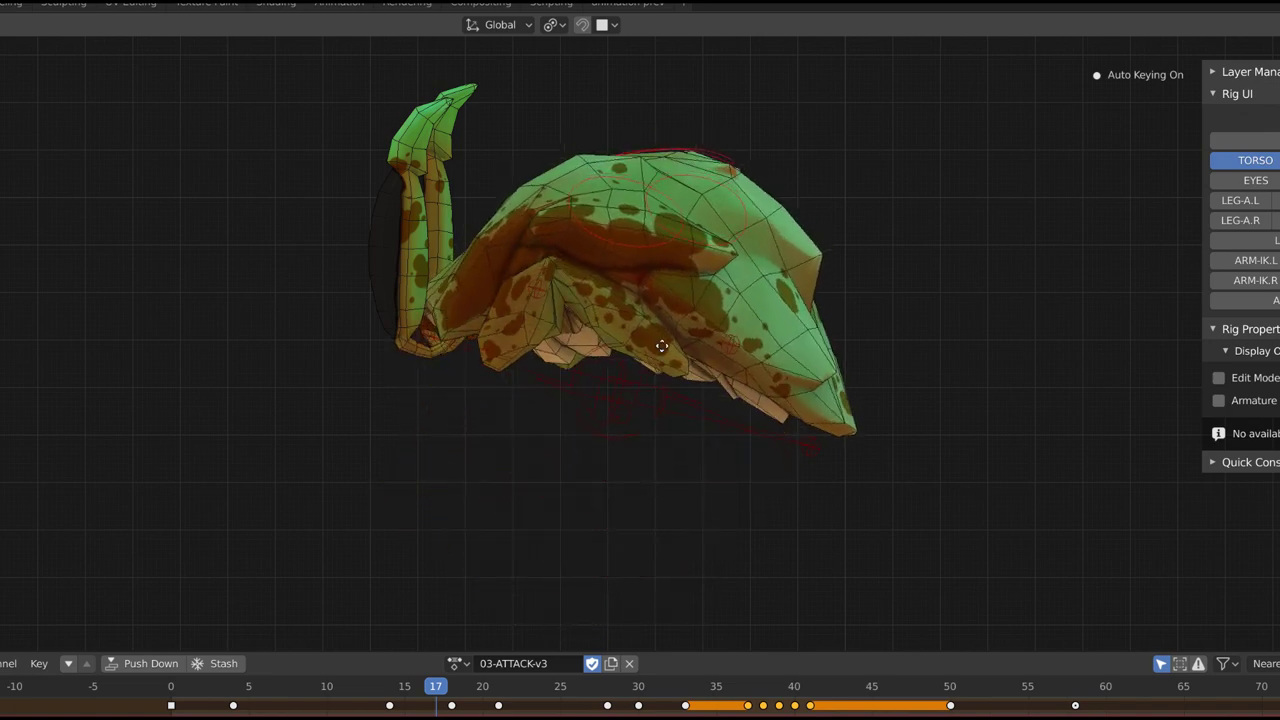
{"action": "left_click", "coordinate": [679, 335]}
{"action": "middle_click_drag", "start_coordinate": [679, 335], "coordinate": [600, 395]}
{"action": "key", "text": "g"}
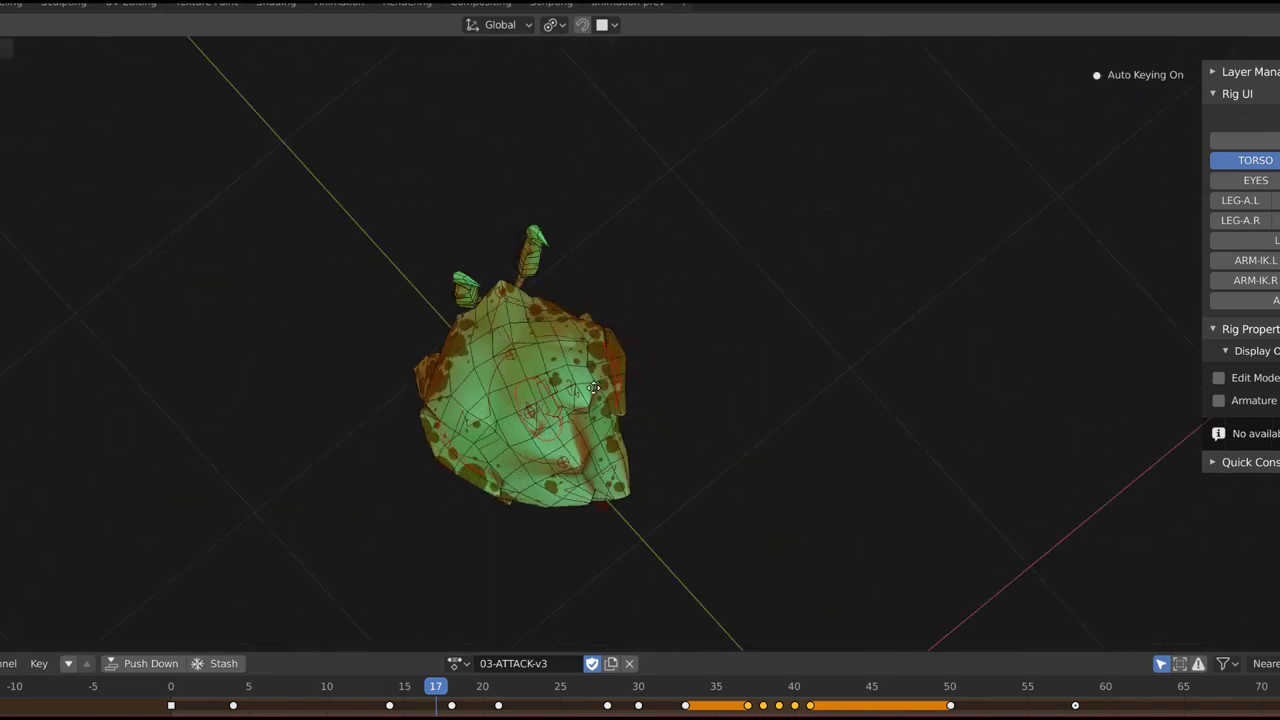
{"action": "left_click", "coordinate": [605, 448]}
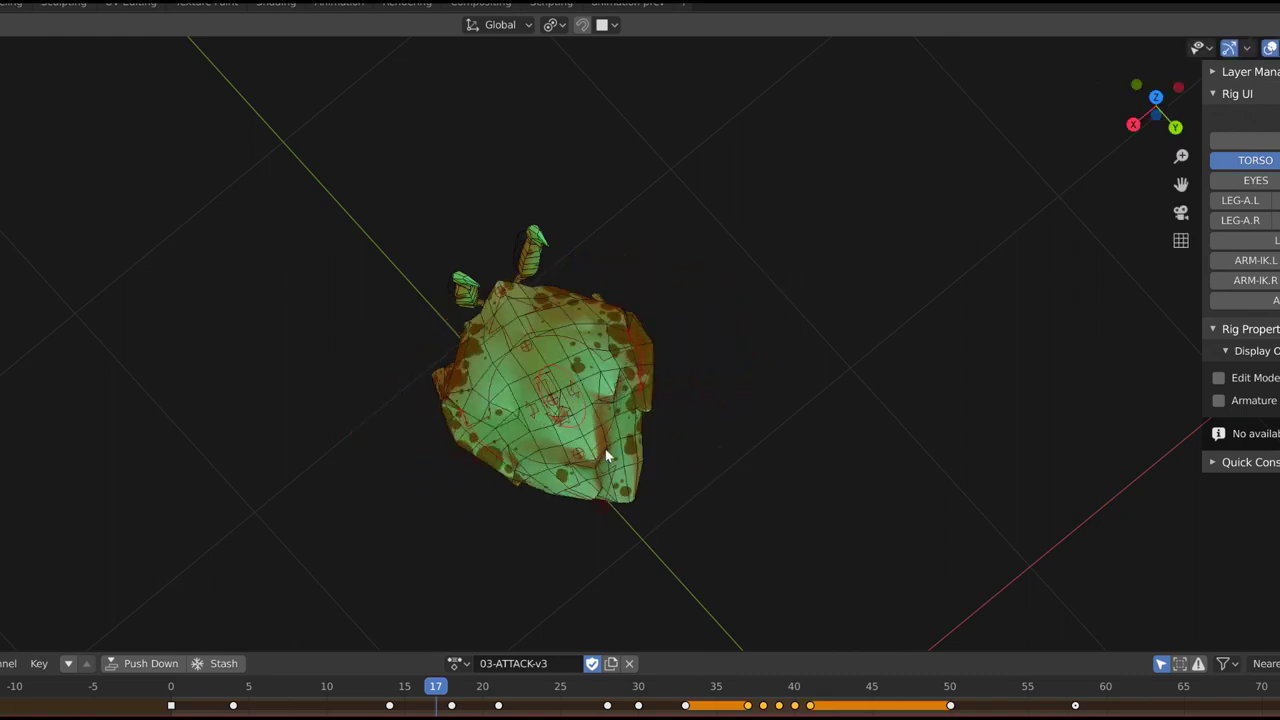
Step: Try moving the small tweak control in the middle of the torso
{"action": "middle_click_drag", "start_coordinate": [605, 448], "coordinate": [714, 387]}
{"action": "scroll", "coordinate": [714, 387], "scroll_direction": "up", "scroll_amount": 4}
{"action": "left_click", "coordinate": [635, 406]}
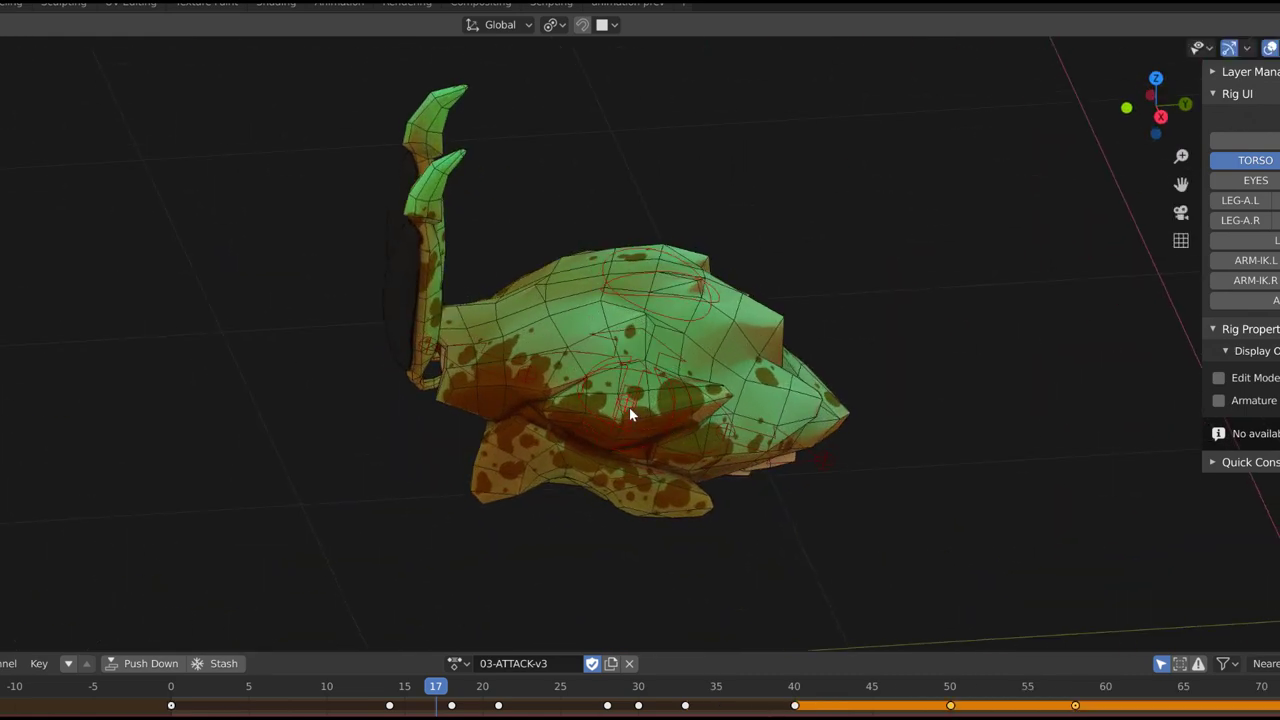
{"action": "key", "text": "g"}
{"action": "right_click", "coordinate": [656, 390]}
Step: Pull the torso's rear tweak control backward and raise the tweak control in front of it
{"action": "left_click", "coordinate": [831, 461]}
{"action": "key", "text": "g"}
{"action": "left_click", "coordinate": [1008, 497]}
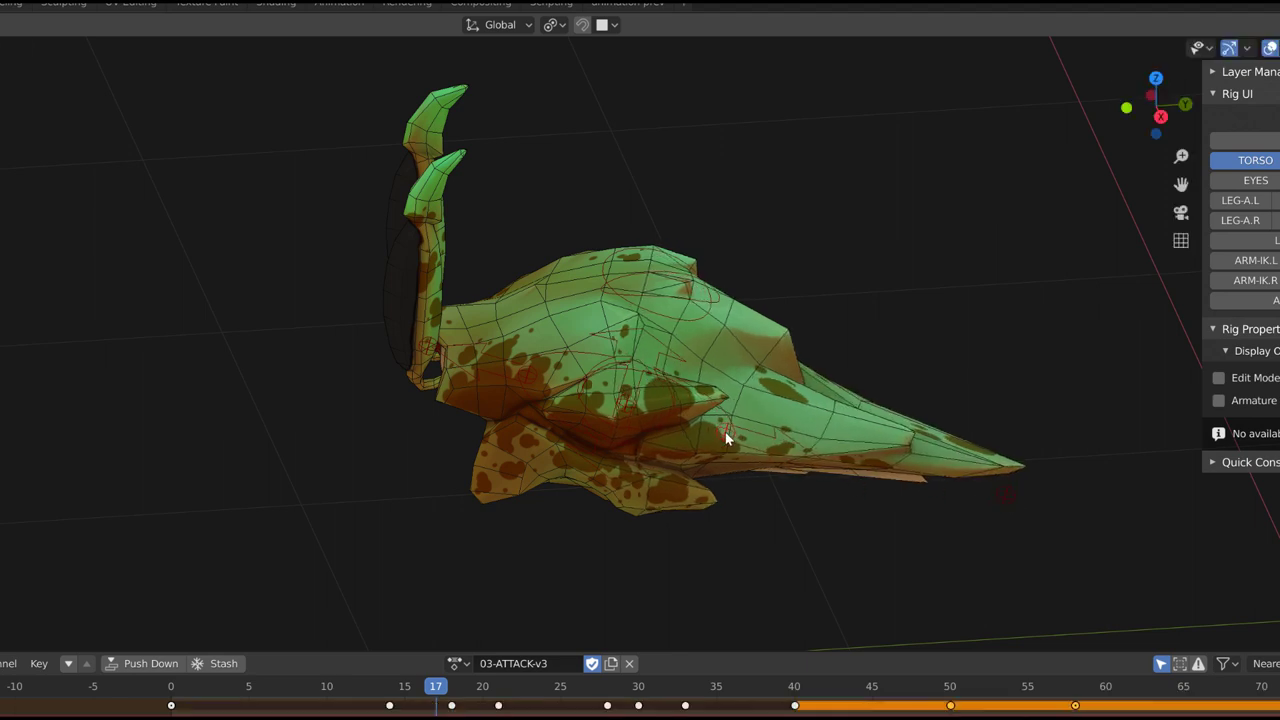
{"action": "key", "text": "g"}
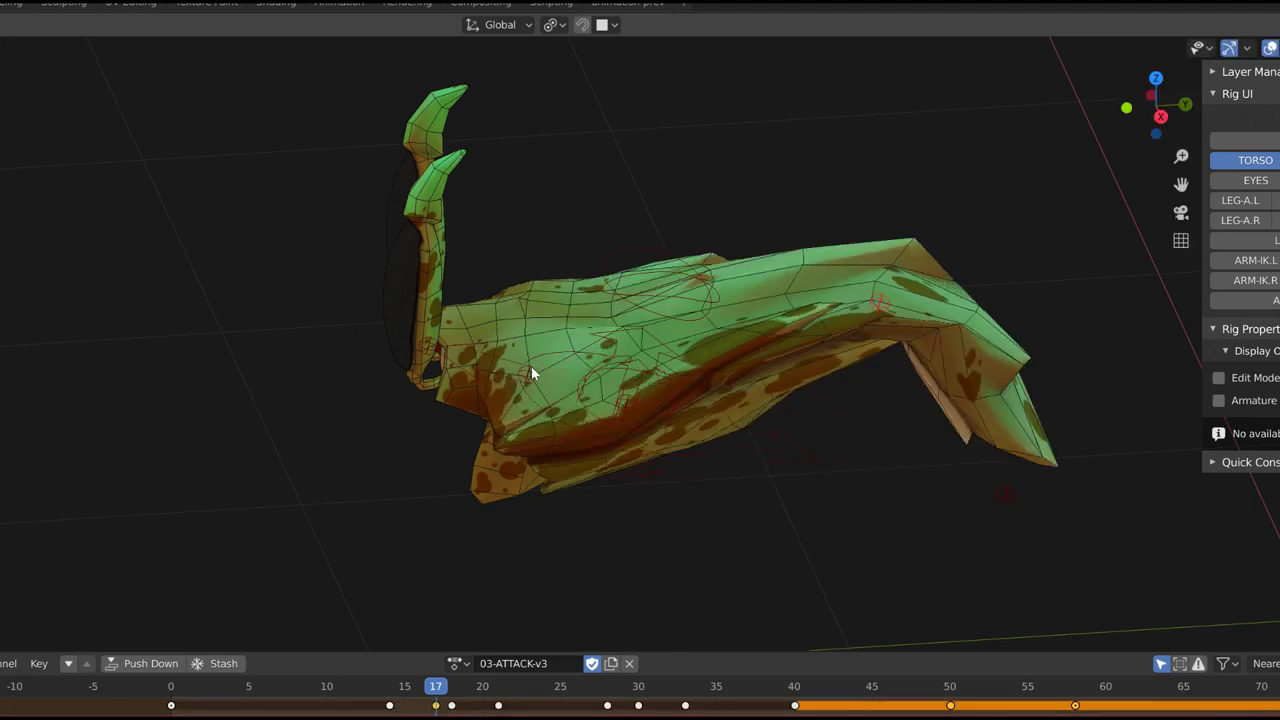
{"action": "key", "text": "g"}
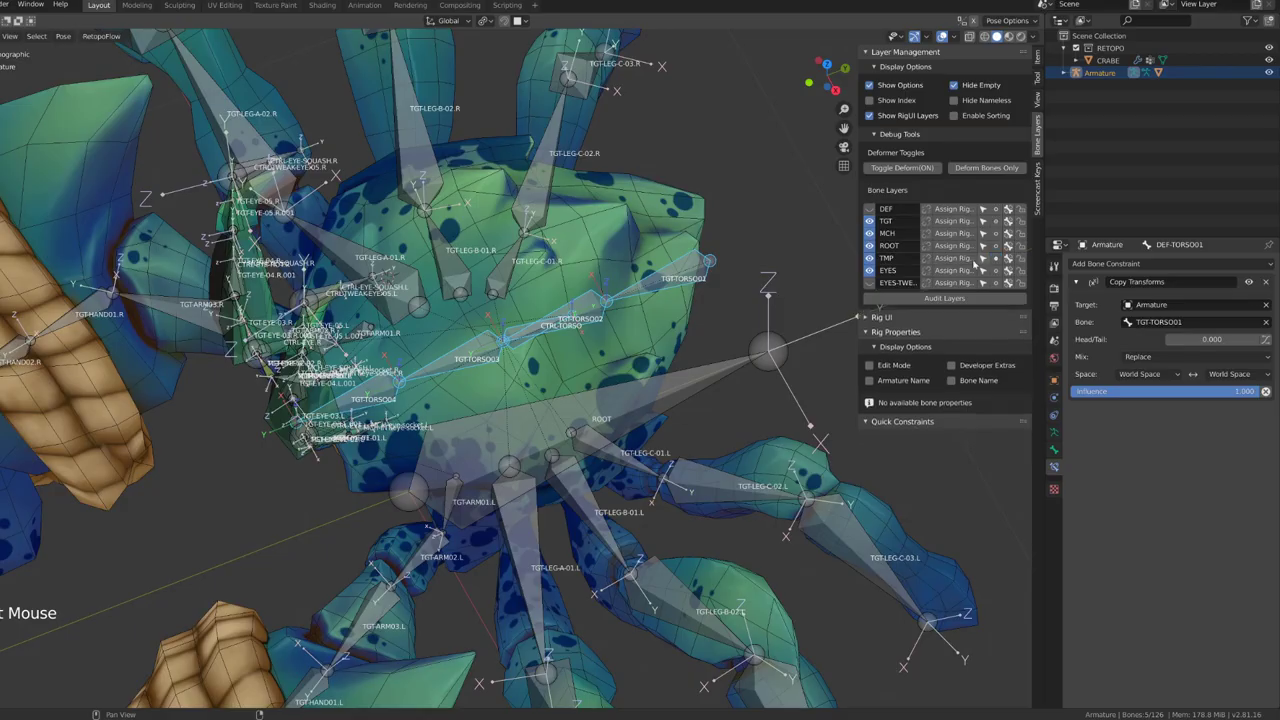
Step: Hide the TGT, MCH, ROOT and EYES bone layers of the armature
{"action": "left_click_drag", "start_coordinate": [869, 221], "coordinate": [869, 246]}
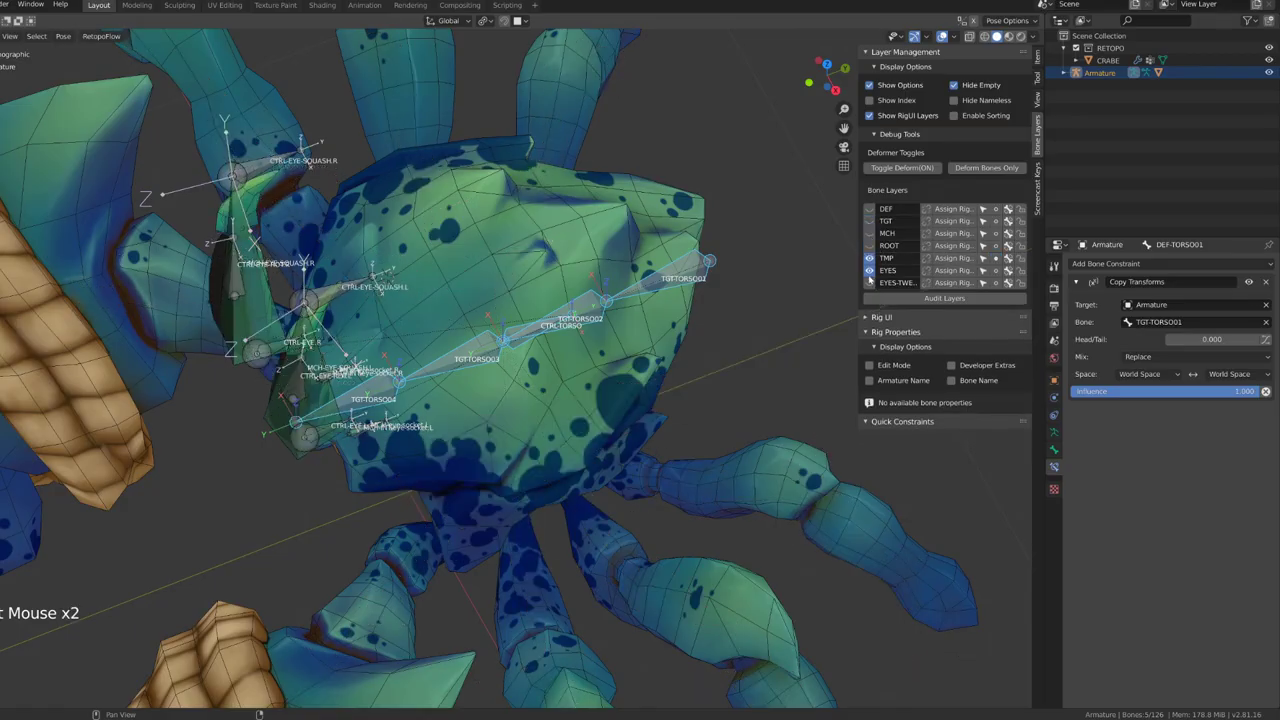
{"action": "middle_click_drag", "start_coordinate": [744, 375], "coordinate": [608, 165]}
{"action": "key", "text": "KP_3"}
{"action": "scroll", "coordinate": [630, 380], "scroll_direction": "up", "scroll_amount": 2}
Step: Try moving the TGT-TORSO02 bone in Pose mode
{"action": "double_click", "coordinate": [649, 383]}
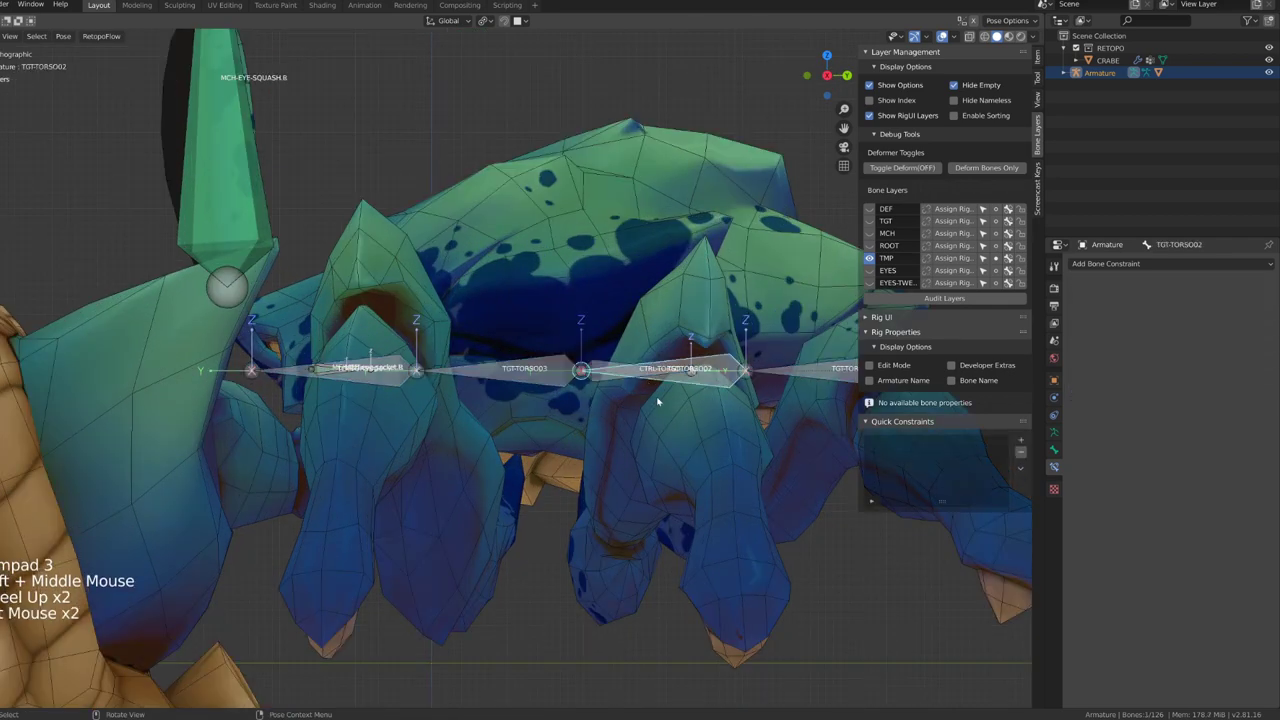
{"action": "key", "text": "g"}
{"action": "right_click", "coordinate": [654, 375]}
Step: Extrude short vertical bones along Z from the tips of the four TGT-TORSO bones in Edit mode
{"action": "scroll", "coordinate": [651, 386], "scroll_direction": "down", "scroll_amount": 2}
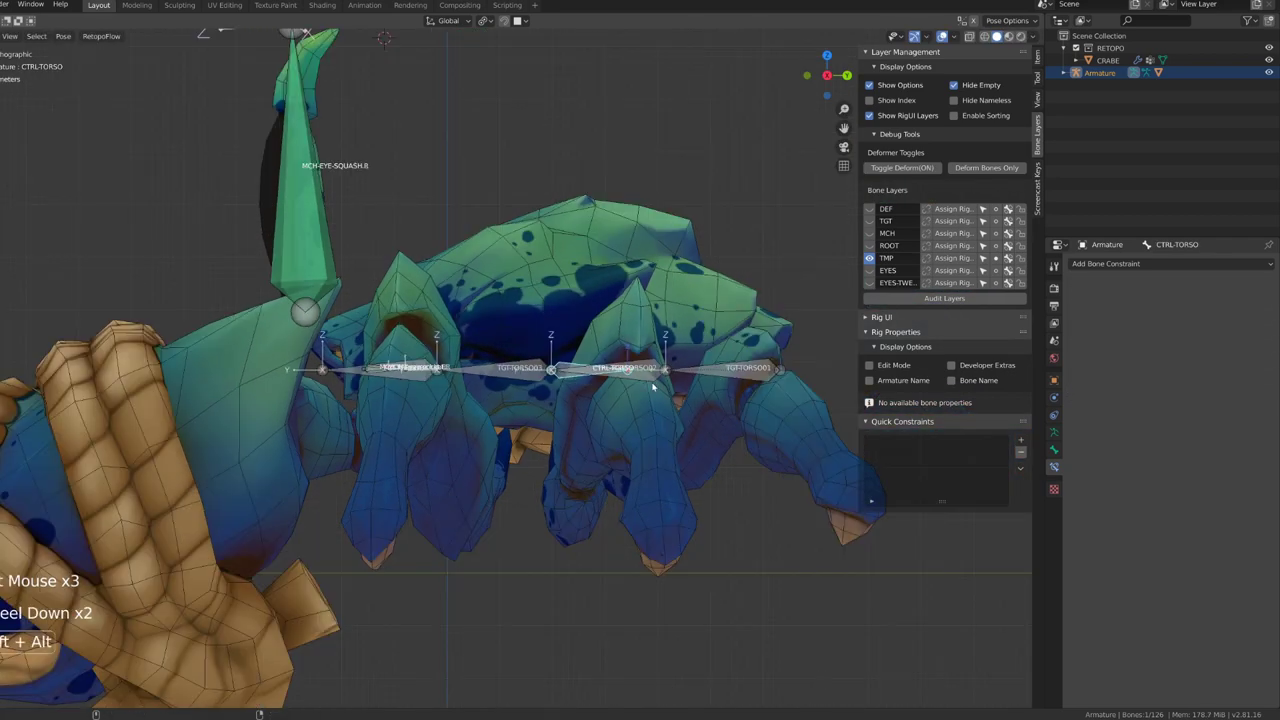
{"action": "middle_click_drag", "start_coordinate": [651, 386], "coordinate": [611, 411], "text": "shift"}
{"action": "left_click", "coordinate": [703, 414]}
{"action": "middle_click_drag", "start_coordinate": [703, 400], "coordinate": [707, 342]}
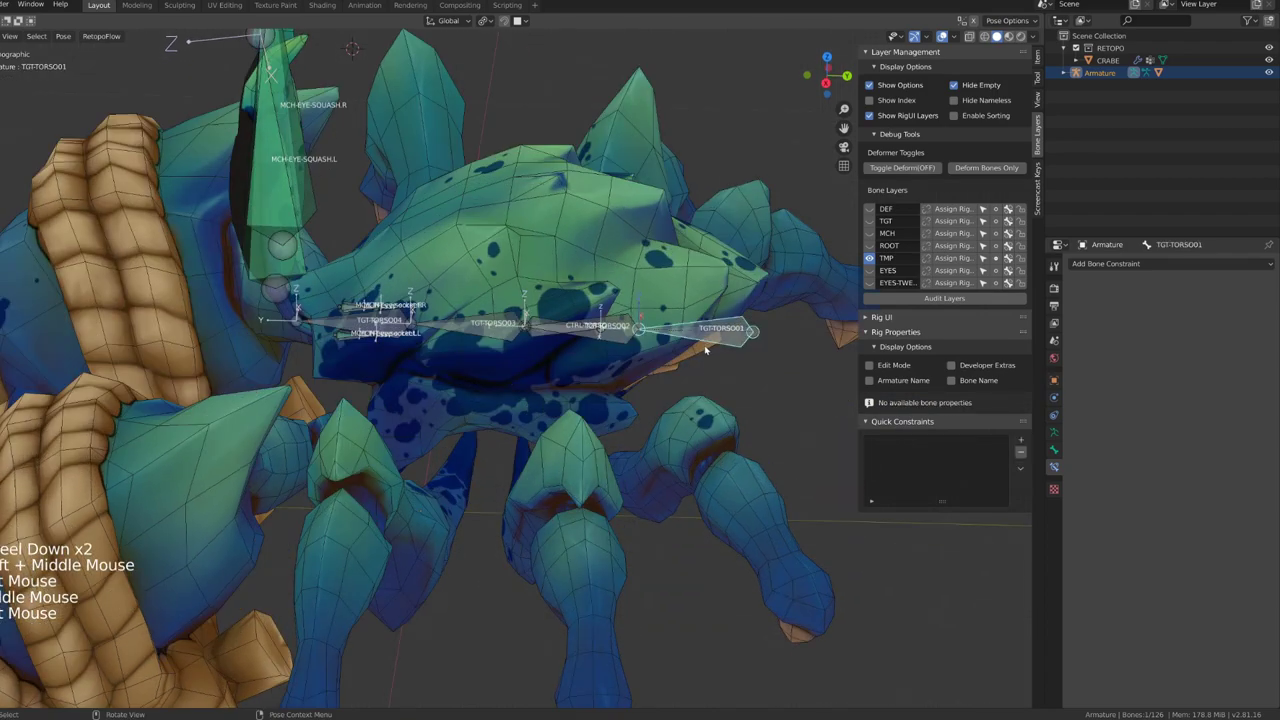
{"action": "key", "text": "ctrl+Tab"}
{"action": "left_click", "coordinate": [473, 330], "text": "shift"}
{"action": "left_click", "coordinate": [390, 324], "text": "shift"}
{"action": "middle_click_drag", "start_coordinate": [395, 345], "coordinate": [420, 464], "text": "shift"}
{"action": "scroll", "coordinate": [408, 440], "scroll_direction": "up", "scroll_amount": 1}
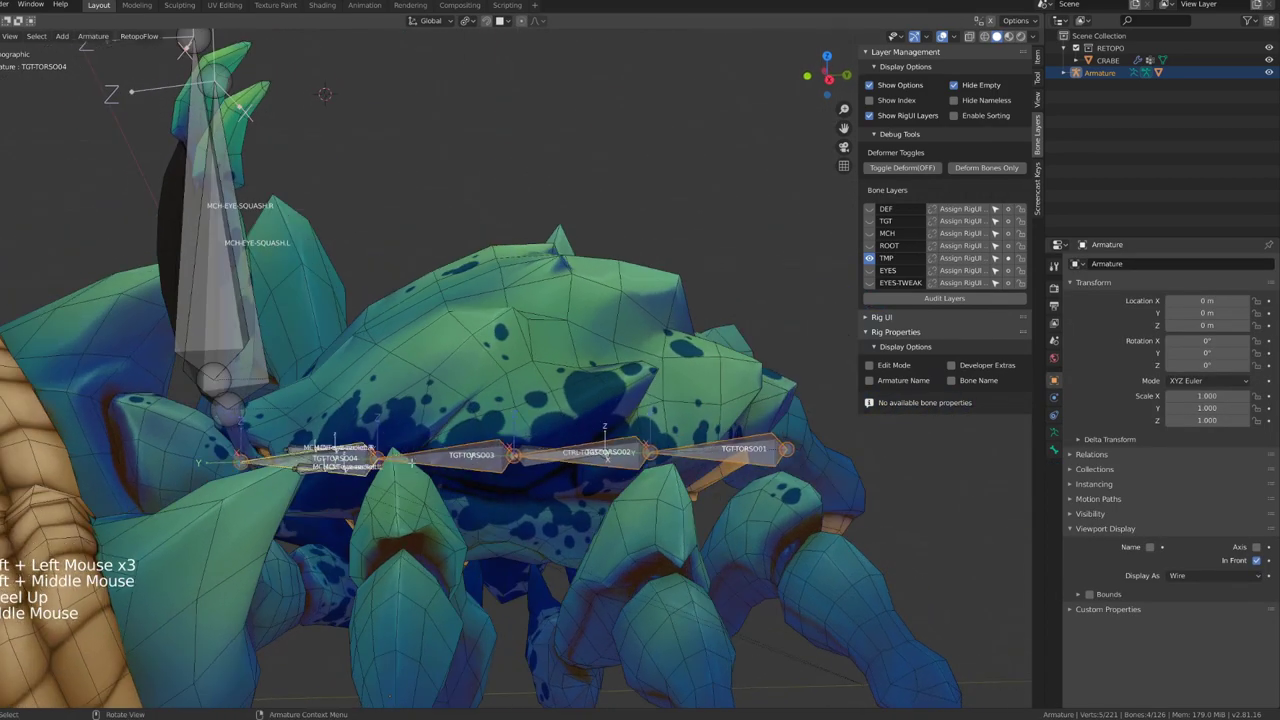
{"action": "key", "text": "e"}
{"action": "key", "text": "z"}
{"action": "left_click", "coordinate": [418, 418]}
Step: Parent the TGT-TORSO02 bone to the vertical TGT-TORSO01.001 bone with Keep Offset
{"action": "middle_click_drag", "start_coordinate": [418, 418], "coordinate": [219, 610]}
{"action": "left_click", "coordinate": [307, 564]}
{"action": "left_click", "coordinate": [520, 431]}
{"action": "left_click", "coordinate": [651, 444]}
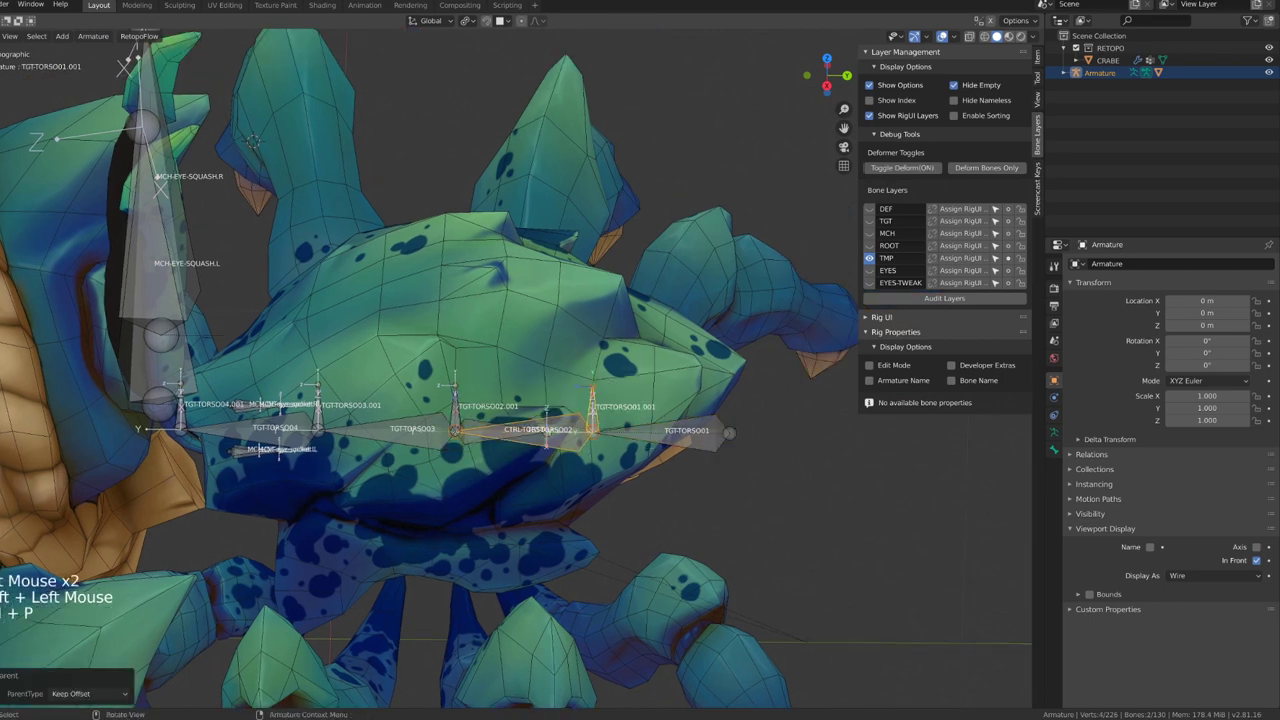
Step: Parent TGT-TORSO03 to TGT-TORSO02.001 and TGT-TORSO04 to TGT-TORSO03.001 with Keep Offset
{"action": "left_click", "coordinate": [480, 395]}
{"action": "scroll", "coordinate": [470, 405], "scroll_direction": "up", "scroll_amount": 2}
{"action": "left_click", "coordinate": [435, 422]}
{"action": "middle_click_drag", "start_coordinate": [435, 422], "coordinate": [472, 430], "text": "shift"}
{"action": "middle_click_drag", "start_coordinate": [472, 430], "coordinate": [538, 444]}
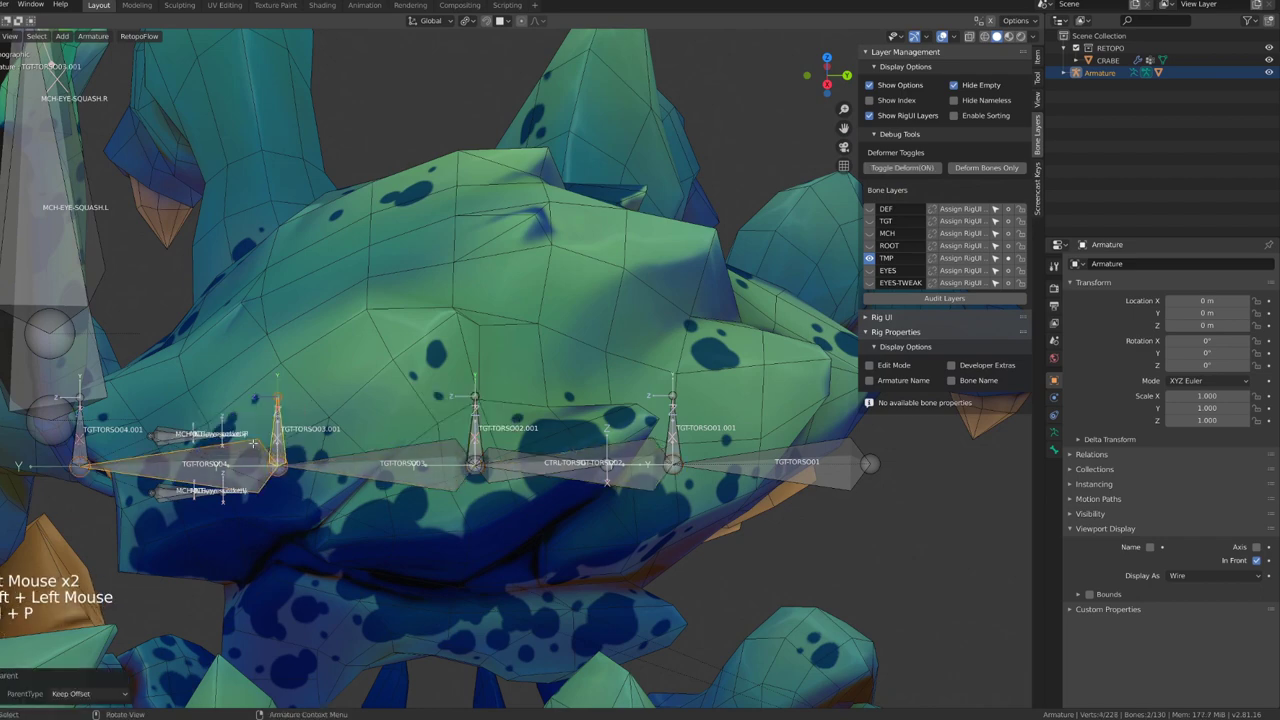
Step: Try rotating the vertical TGT-TORSO03.001 bone in Pose mode to test the parenting
{"action": "key", "text": "Tab"}
{"action": "left_click", "coordinate": [276, 430]}
{"action": "key", "text": "r"}
{"action": "key", "text": "r"}
{"action": "right_click", "coordinate": [482, 416]}
{"action": "key", "text": "Tab"}
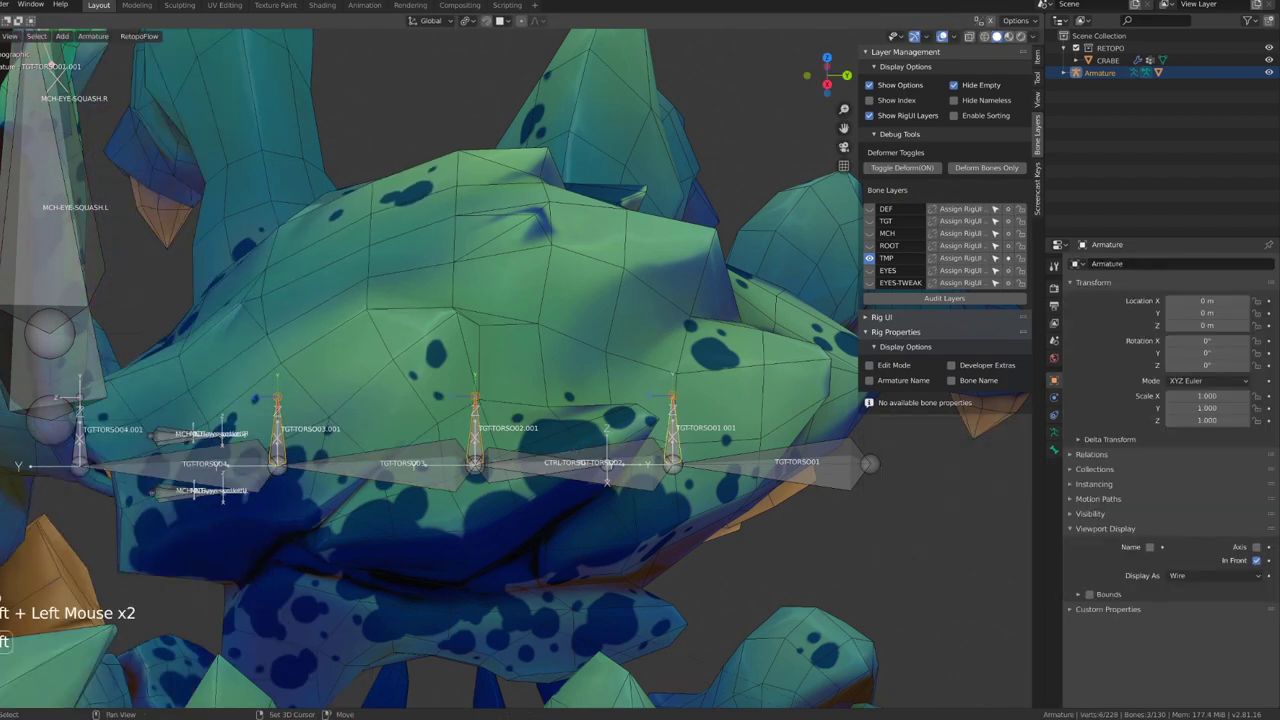
Step: Clear the parents of the four vertical torso bones
{"action": "middle_click_drag", "start_coordinate": [75, 455], "coordinate": [241, 443], "text": "shift"}
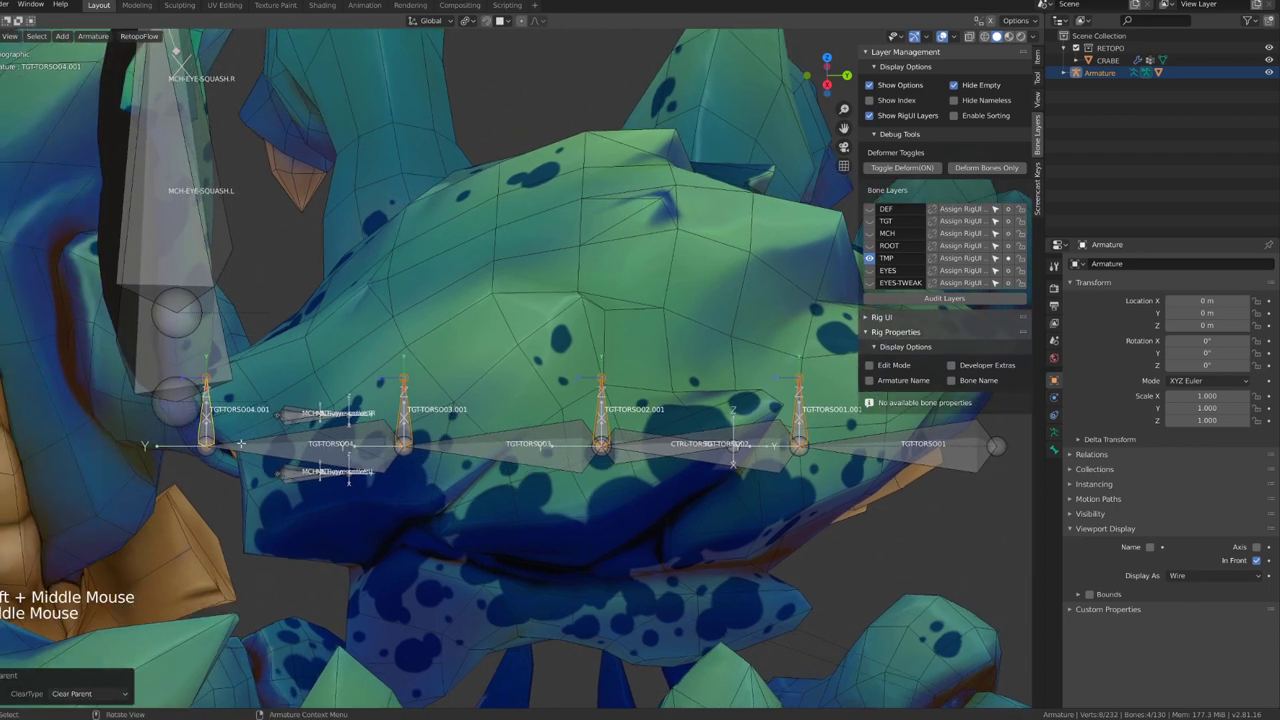
{"action": "middle_click_drag", "start_coordinate": [663, 403], "coordinate": [449, 438]}
Step: Add Damped Track and Stretch To constraints to the TGT-TORSO04 bone, targeting TGT-TORSO04.001
{"action": "left_click", "coordinate": [226, 470]}
{"action": "key", "text": "Tab"}
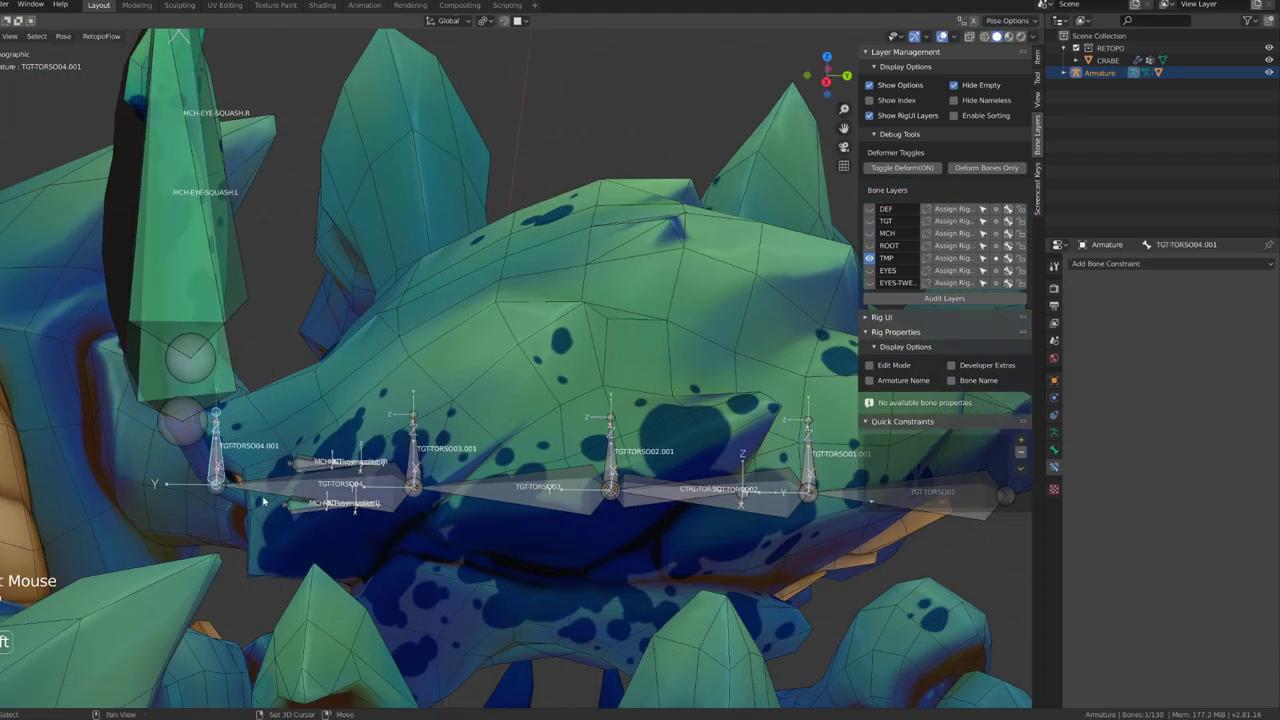
{"action": "left_click", "coordinate": [298, 492], "text": "shift"}
{"action": "key", "text": "ctrl+shift+c"}
{"action": "left_click", "coordinate": [431, 494]}
{"action": "key", "text": "ctrl+shift+c"}
{"action": "left_click", "coordinate": [514, 546]}
Step: Add Damped Track and Stretch To constraints to the TGT-TORSO03 bone, targeting TGT-TORSO03.001
{"action": "left_click", "coordinate": [416, 463]}
{"action": "left_click", "coordinate": [477, 497], "text": "shift"}
{"action": "key", "text": "ctrl+shift+c"}
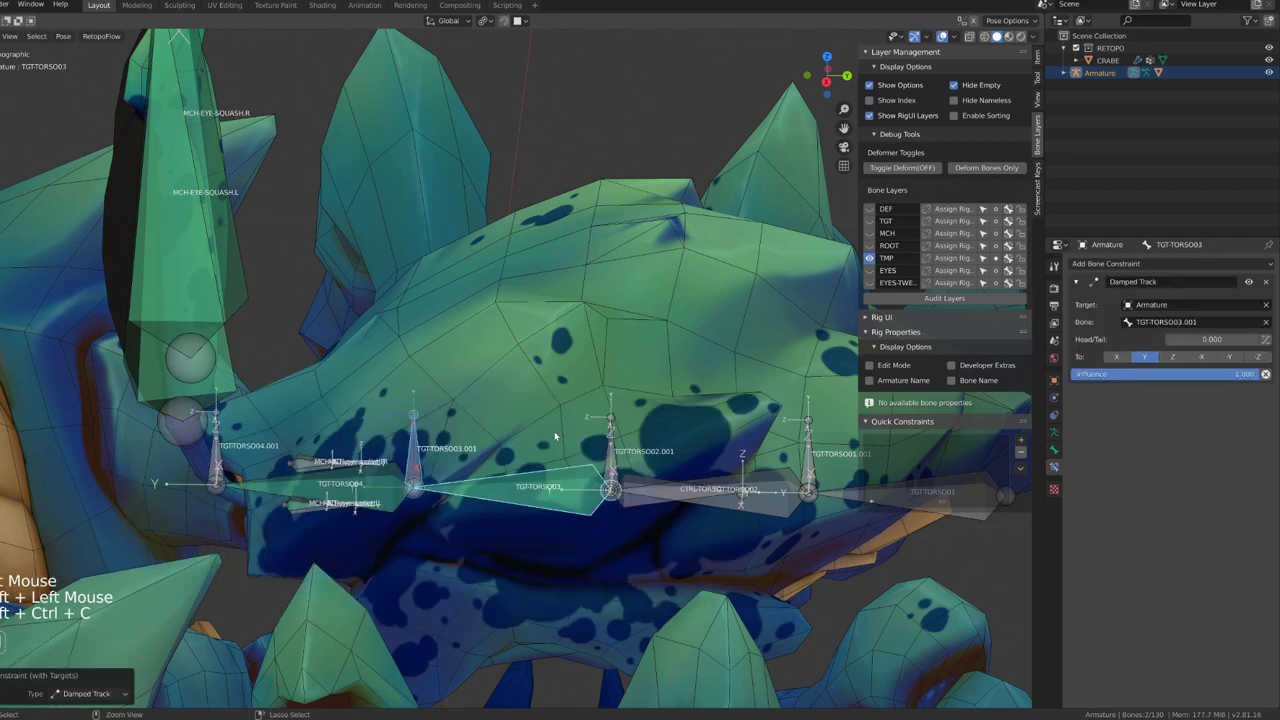
{"action": "key", "text": "ctrl+shift+c"}
{"action": "left_click", "coordinate": [625, 484]}
Step: Add Damped Track and Stretch To constraints to the TGT-TORSO02 bone, targeting TGT-TORSO02.001
{"action": "left_click", "coordinate": [617, 451]}
{"action": "left_click", "coordinate": [658, 478], "text": "shift"}
{"action": "key", "text": "ctrl+shift+c"}
{"action": "left_click", "coordinate": [772, 430]}
{"action": "key", "text": "ctrl+shift+c"}
{"action": "left_click", "coordinate": [843, 481]}
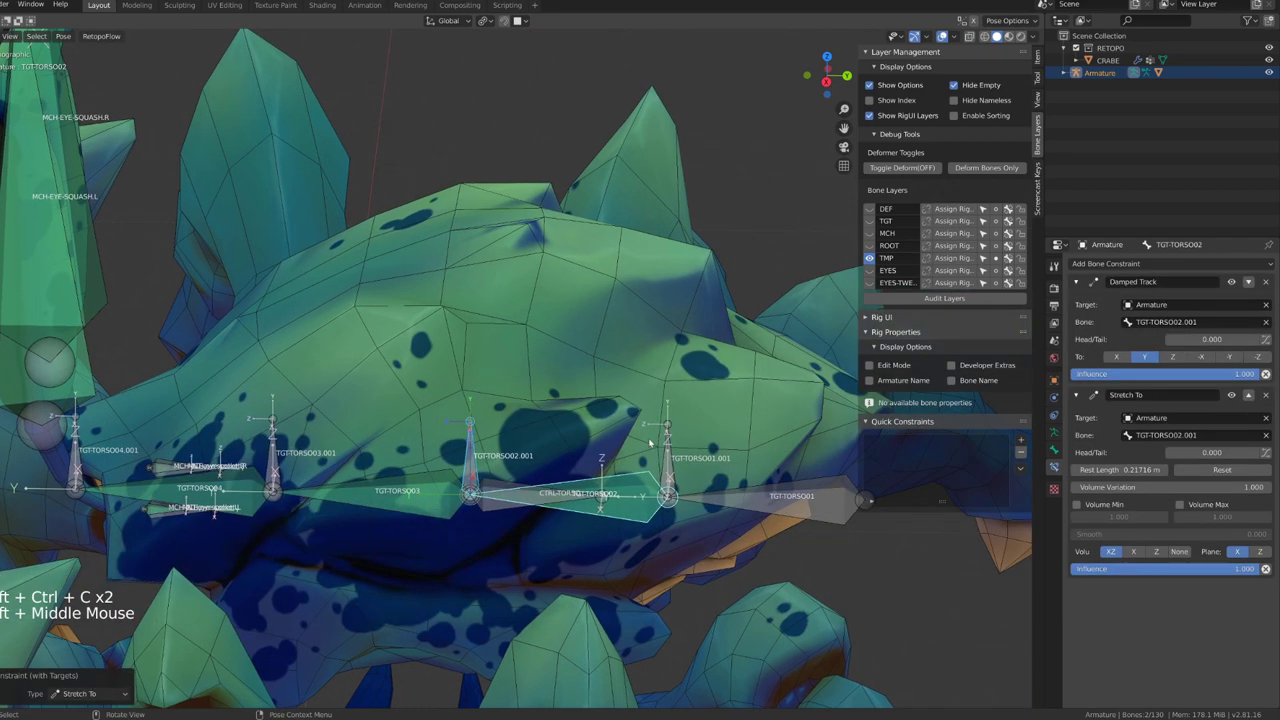
Step: Add Damped Track and Stretch To constraints to the TGT-TORSO01 bone, targeting TGT-TORSO01.001
{"action": "left_click", "coordinate": [668, 456]}
{"action": "left_click", "coordinate": [765, 490], "text": "shift"}
{"action": "key", "text": "ctrl+shift+c"}
{"action": "left_click", "coordinate": [850, 429]}
{"action": "key", "text": "ctrl+shift+c"}
{"action": "left_click", "coordinate": [914, 480]}
Step: Parent the four vertical torso bones to the CTRL-TORSO bone in Edit mode
{"action": "middle_click_drag", "start_coordinate": [450, 555], "coordinate": [474, 531]}
{"action": "mouse_move", "coordinate": [474, 531]}
{"action": "left_mouse_down"}
{"action": "mouse_move", "coordinate": [482, 418]}
{"action": "mouse_move", "coordinate": [470, 525]}
{"action": "left_mouse_up"}
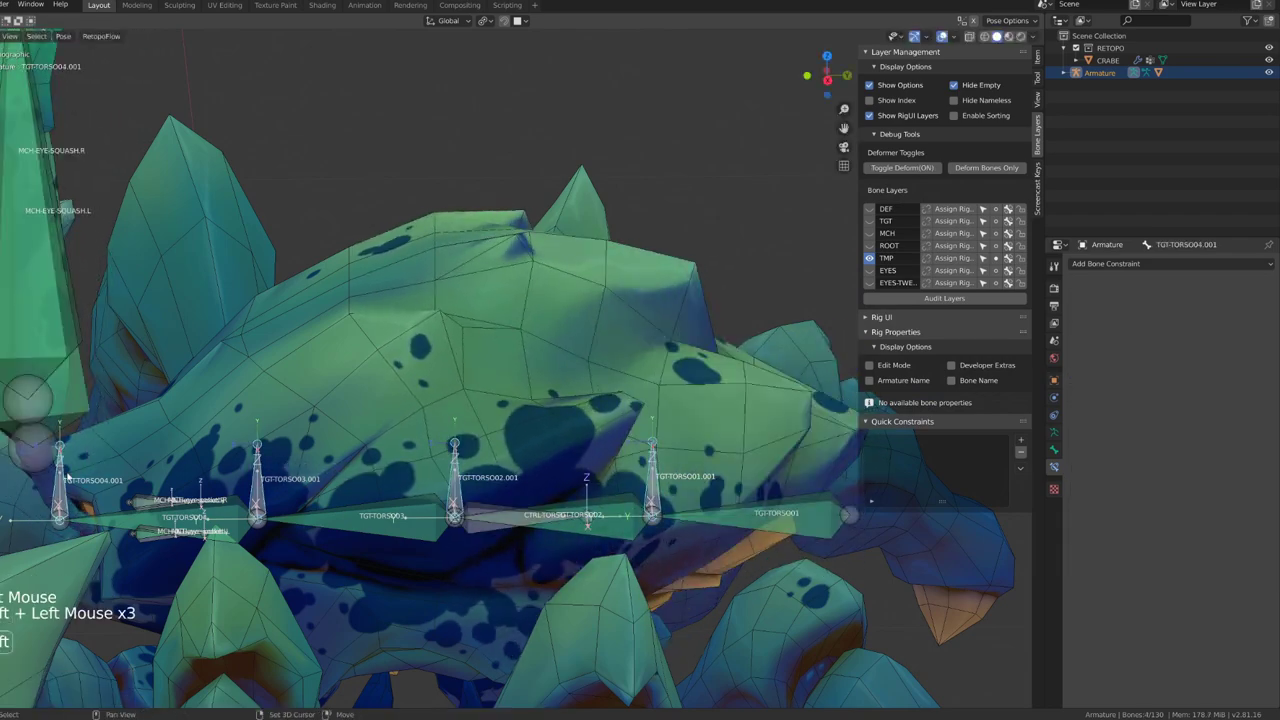
{"action": "key", "text": "Tab"}
{"action": "left_click", "coordinate": [484, 517], "text": "shift"}
{"action": "key", "text": "ctrl+p"}
{"action": "left_click", "coordinate": [483, 536]}
Step: Try moving the vertical torso bones one by one in Pose mode to test how the torso follows, without keeping the moves
{"action": "key", "text": "Tab"}
{"action": "left_click", "coordinate": [483, 522]}
{"action": "left_click", "coordinate": [255, 502]}
{"action": "key", "text": "g"}
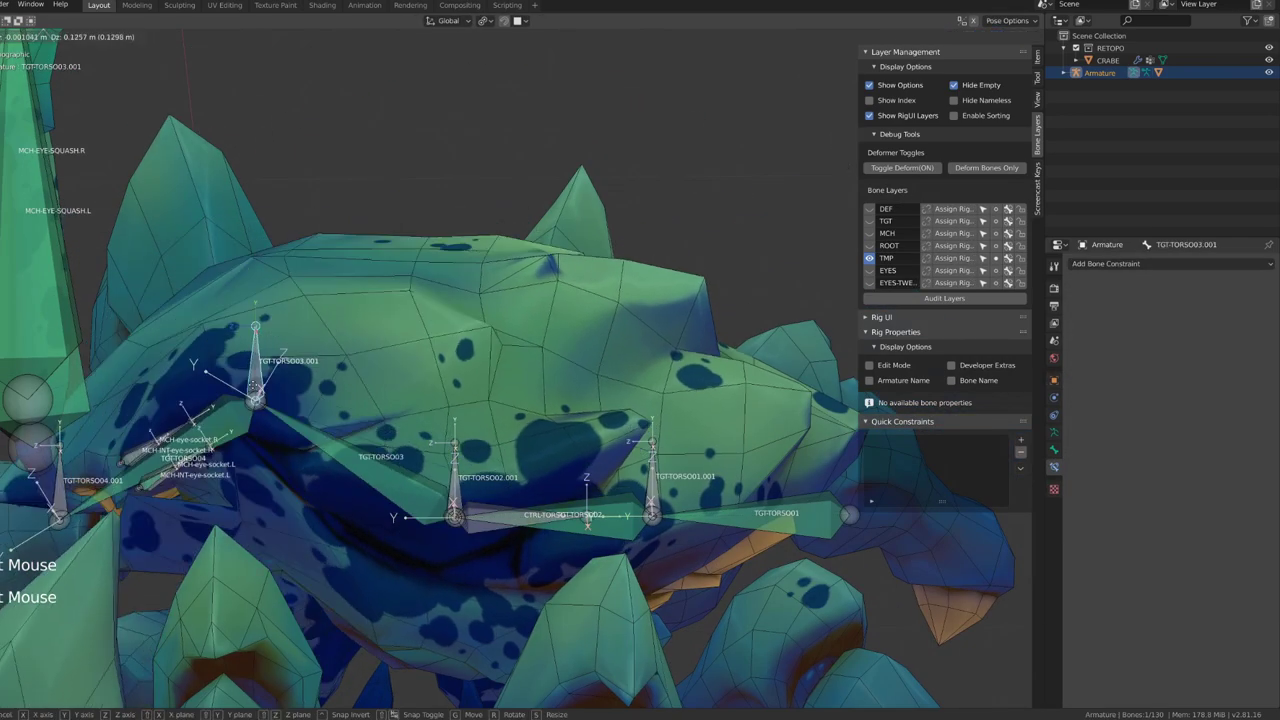
{"action": "right_click", "coordinate": [255, 430]}
{"action": "left_click", "coordinate": [60, 490]}
{"action": "scroll", "coordinate": [131, 451], "scroll_direction": "down", "scroll_amount": 4}
{"action": "key", "text": "g"}
{"action": "middle_click_drag", "start_coordinate": [131, 451], "coordinate": [200, 445]}
{"action": "right_click", "coordinate": [289, 475]}
{"action": "key", "text": "g"}
{"action": "right_click", "coordinate": [298, 423]}
{"action": "left_click", "coordinate": [389, 432]}
{"action": "middle_click_drag", "start_coordinate": [389, 432], "coordinate": [484, 433]}
{"action": "left_click", "coordinate": [484, 433]}
{"action": "left_click_drag", "start_coordinate": [484, 433], "coordinate": [494, 488]}
{"action": "right_click", "coordinate": [494, 488]}
{"action": "scroll", "coordinate": [492, 486], "scroll_direction": "up", "scroll_amount": 1}
{"action": "mouse_move", "coordinate": [492, 486]}
{"action": "middle_mouse_down"}
{"action": "mouse_move", "coordinate": [477, 486]}
{"action": "mouse_move", "coordinate": [475, 504]}
{"action": "middle_mouse_up"}
{"action": "key", "text": "KP_3"}
{"action": "scroll", "coordinate": [477, 486], "scroll_direction": "up", "scroll_amount": 2}
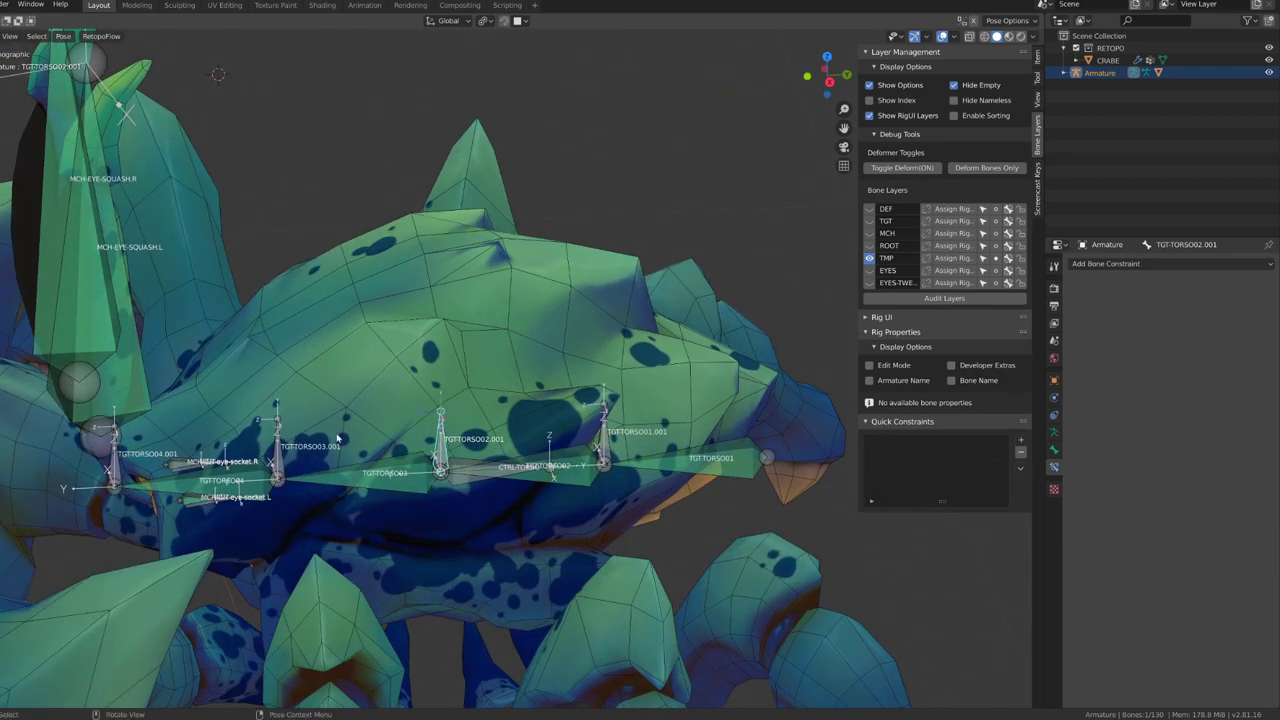
Step: Rename the four vertical torso bones from TGT-TORSO04.001 through TGT-TORSO01.001 as MCH-TORSO04, MCH-TORSO03, MCH-TORSO02 and MCH-TORSO01
{"action": "middle_click_drag", "start_coordinate": [382, 410], "coordinate": [320, 451]}
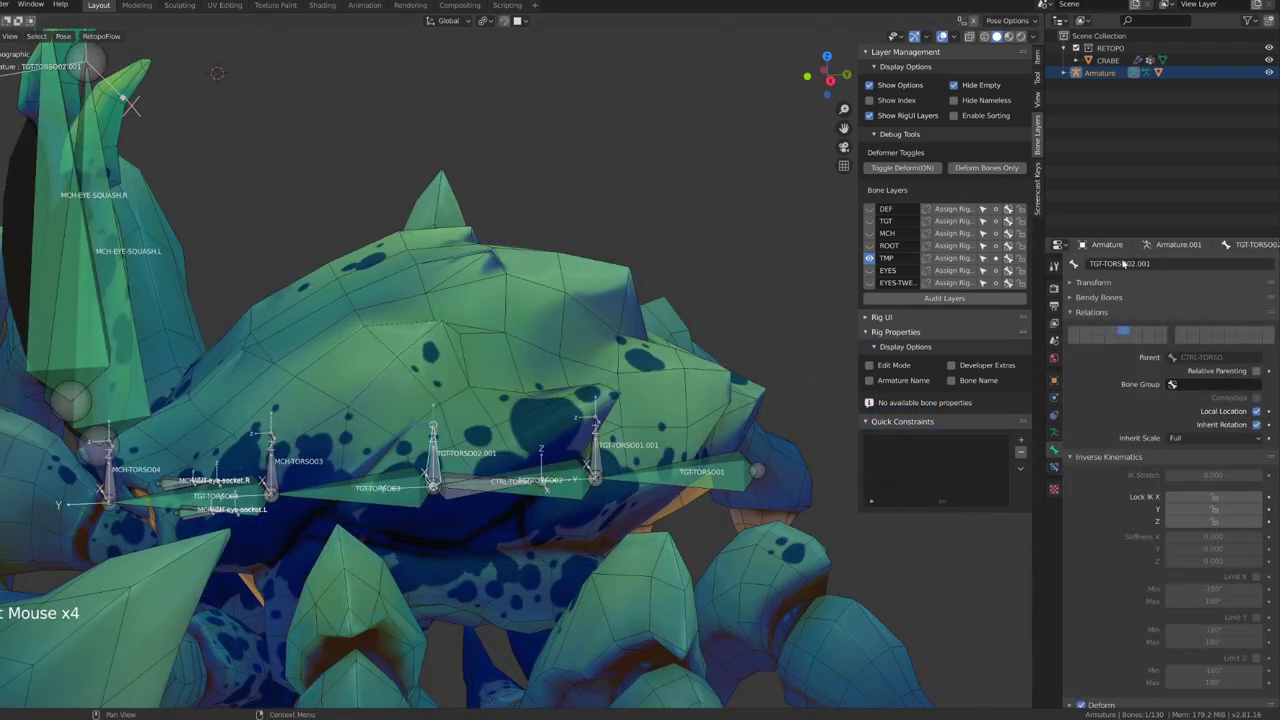
{"action": "left_click", "coordinate": [1123, 263]}
{"action": "key", "text": "Return"}
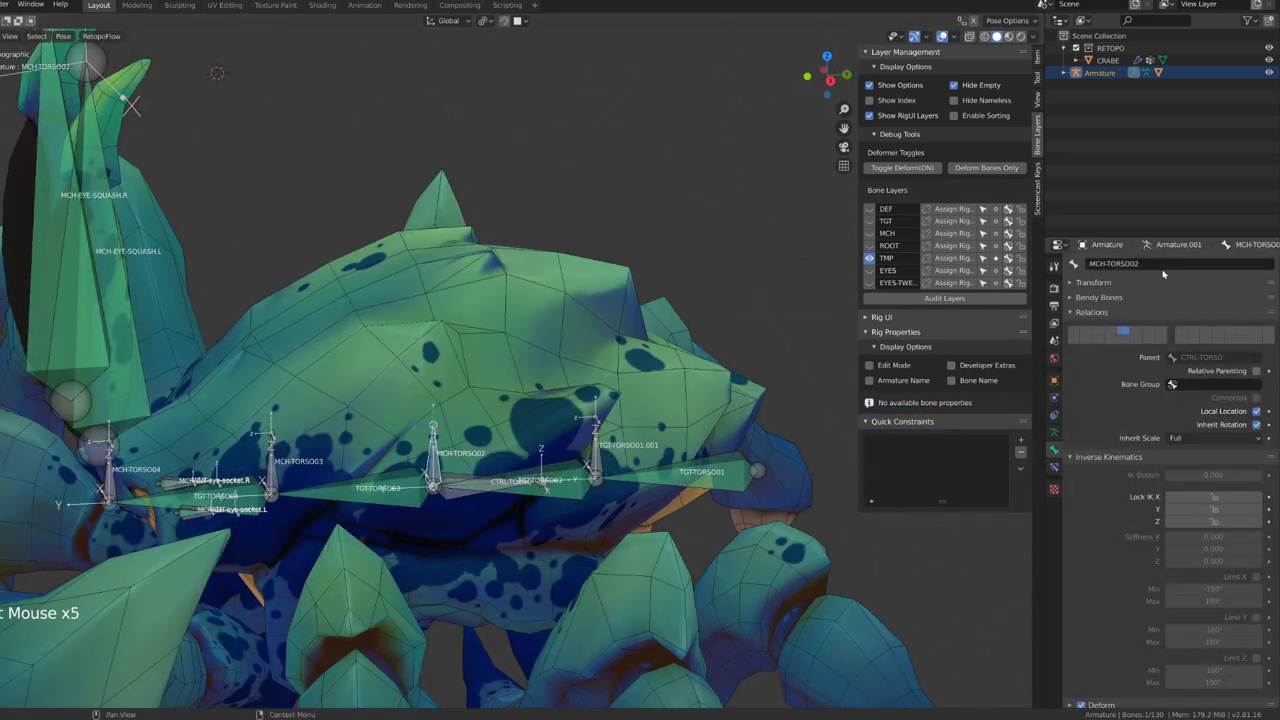
{"action": "left_click", "coordinate": [595, 450]}
{"action": "left_click", "coordinate": [1160, 262]}
{"action": "key", "text": "ctrl+v"}
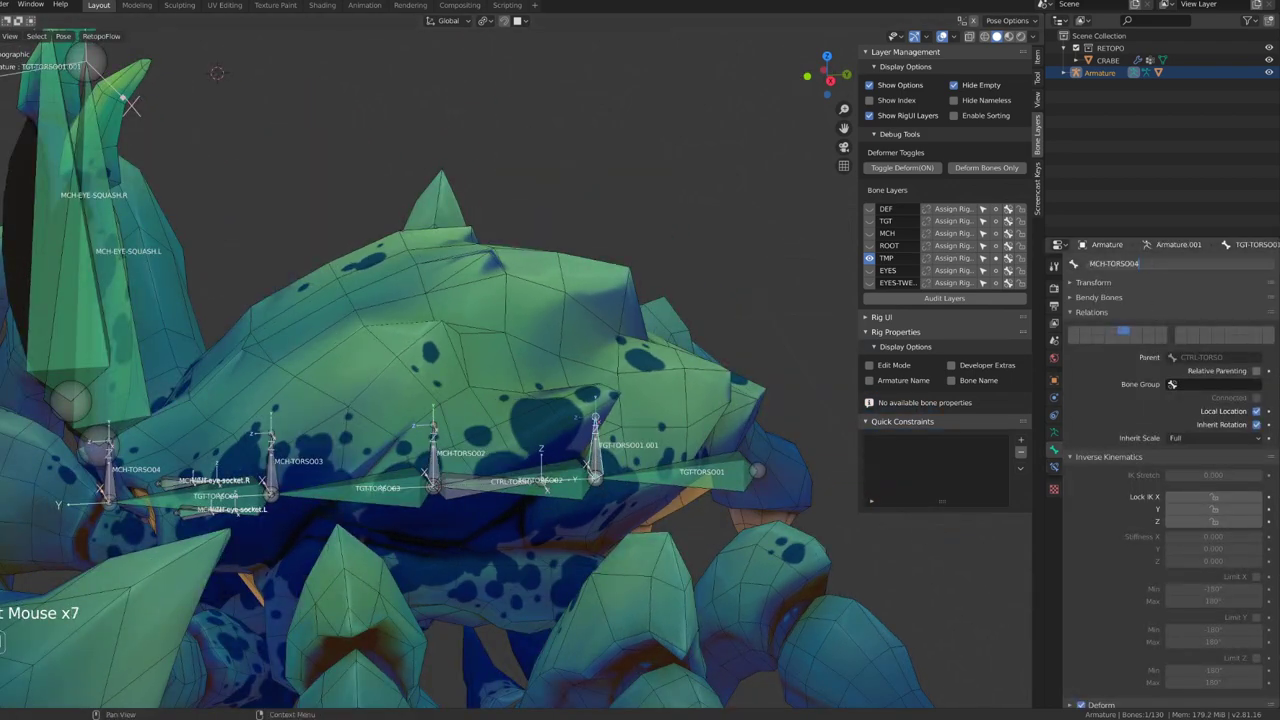
{"action": "key", "text": "Return"}
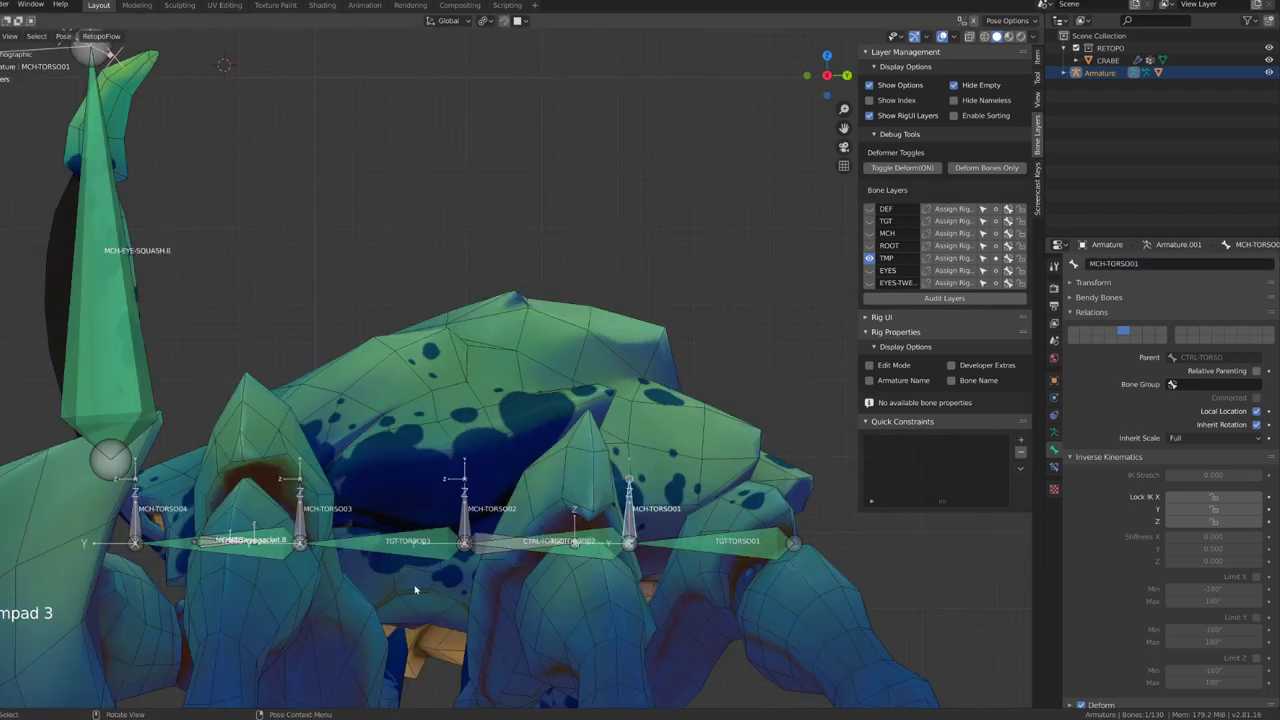
Step: Duplicate the CTRL-TORSO bone in Edit mode and place the copy about 0.106 m above the original along Z
{"action": "left_click", "coordinate": [492, 545]}
{"action": "key", "text": "Tab"}
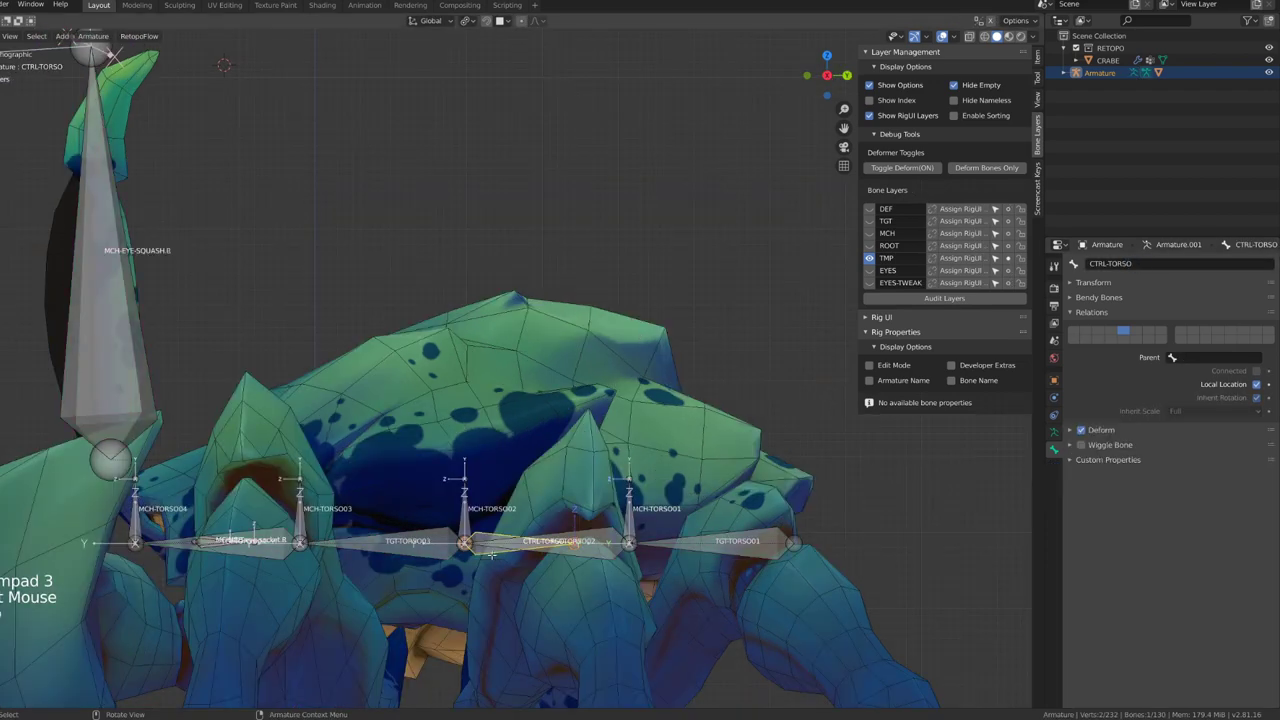
{"action": "key", "text": "shift+d"}
{"action": "left_click", "coordinate": [494, 470]}
{"action": "middle_click_drag", "start_coordinate": [494, 470], "coordinate": [516, 428], "text": "shift"}
{"action": "scroll", "coordinate": [516, 428], "scroll_direction": "up", "scroll_amount": 3}
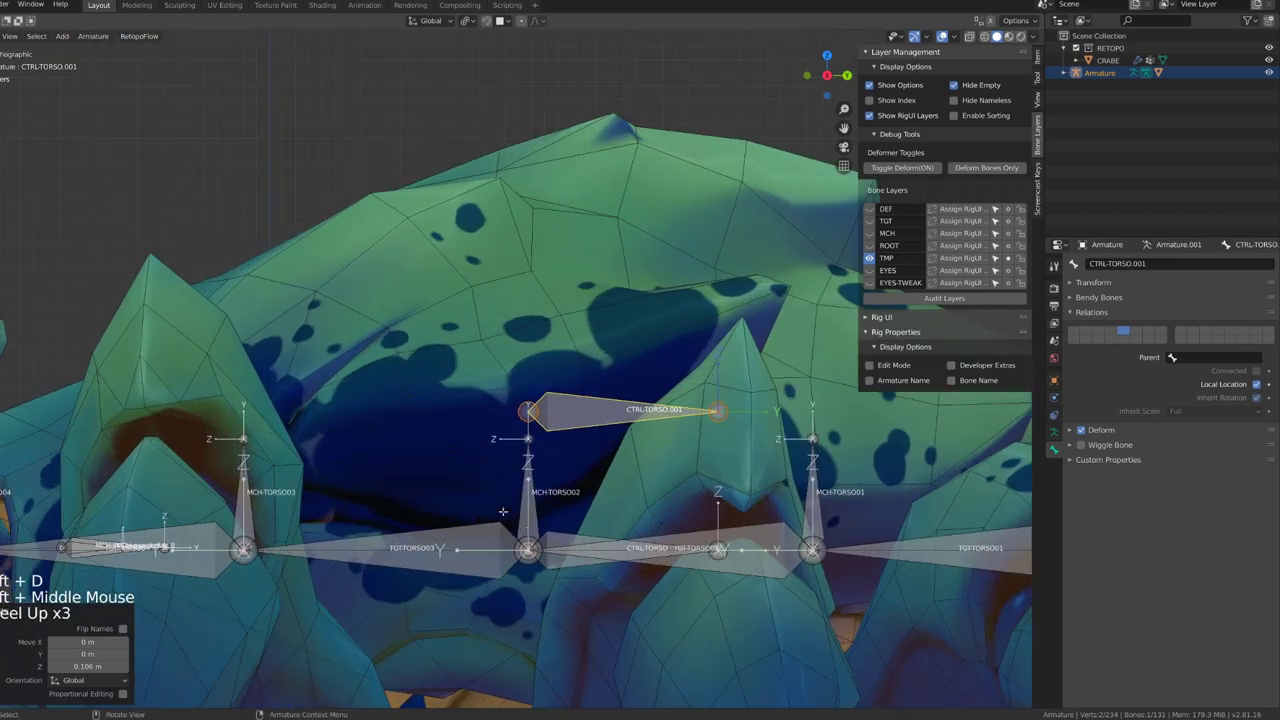
Step: Create a short horizontal bone along Y from the base of each of the four vertical MCH-TORSO bones
{"action": "left_click", "coordinate": [528, 549]}
{"action": "left_click", "coordinate": [243, 549], "text": "shift"}
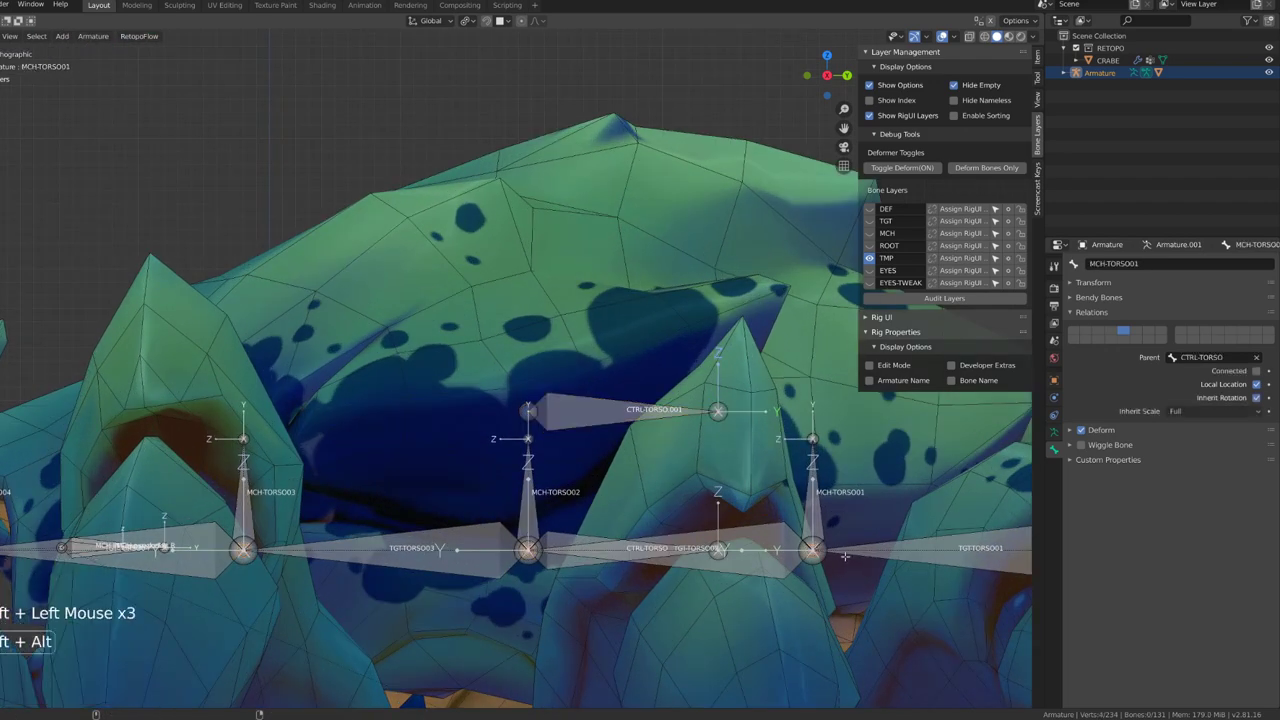
{"action": "middle_click_drag", "start_coordinate": [845, 556], "coordinate": [738, 543], "text": "shift"}
{"action": "key", "text": "shift+d"}
{"action": "key", "text": "y"}
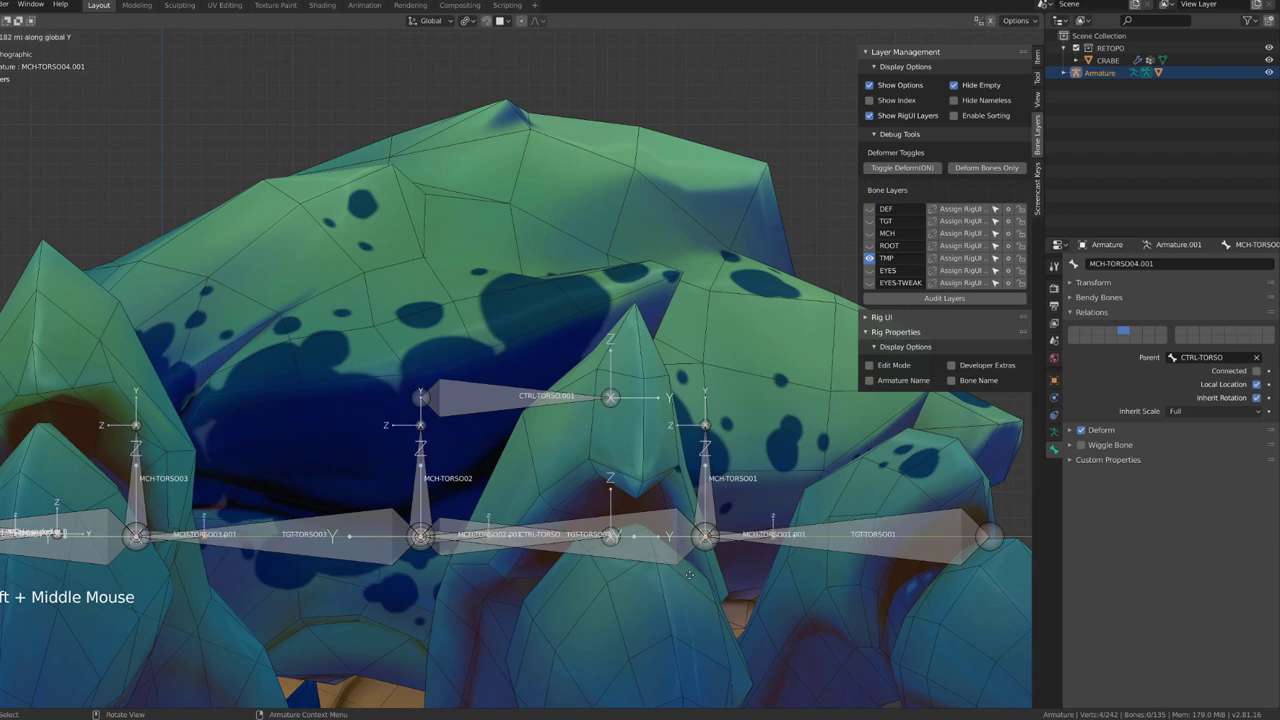
{"action": "left_click", "coordinate": [689, 577]}
Step: Clear the parent of the four new horizontal bones and parent each vertical MCH-TORSO bone to its matching .001 bone
{"action": "key", "text": "ctrl+KP_Add"}
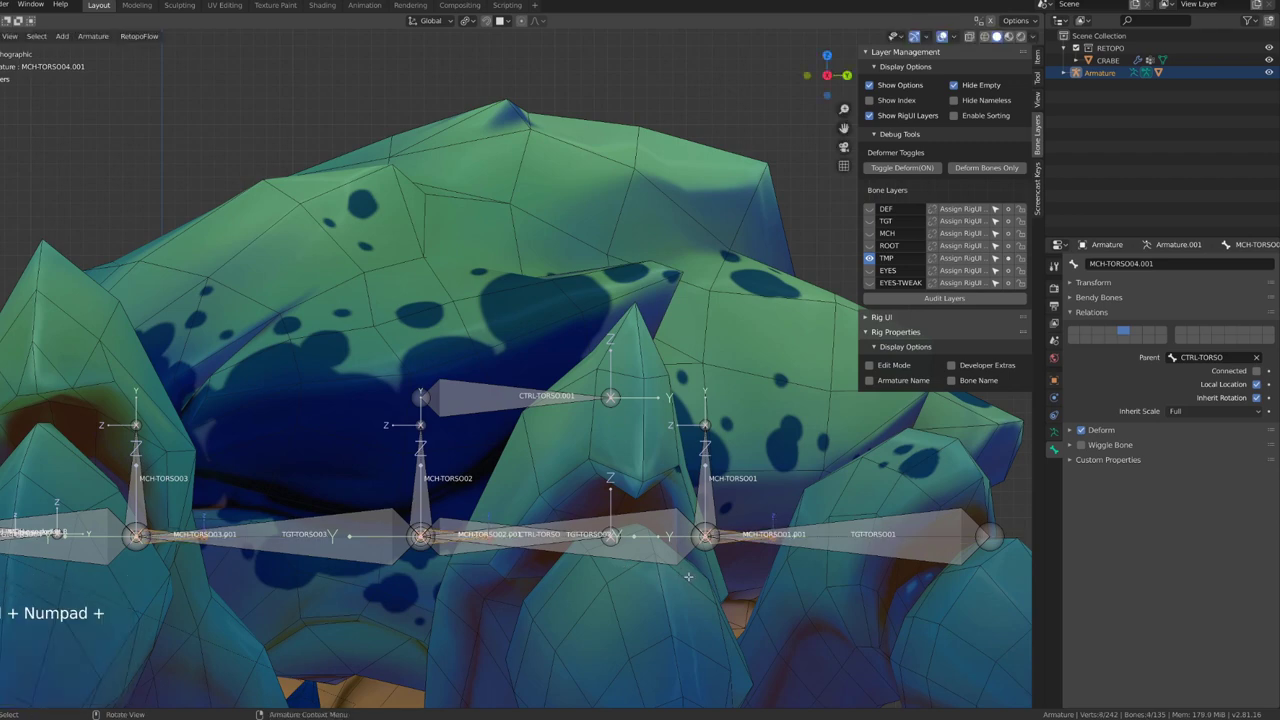
{"action": "scroll", "coordinate": [693, 577], "scroll_direction": "down", "scroll_amount": 2}
{"action": "key", "text": "alt+p"}
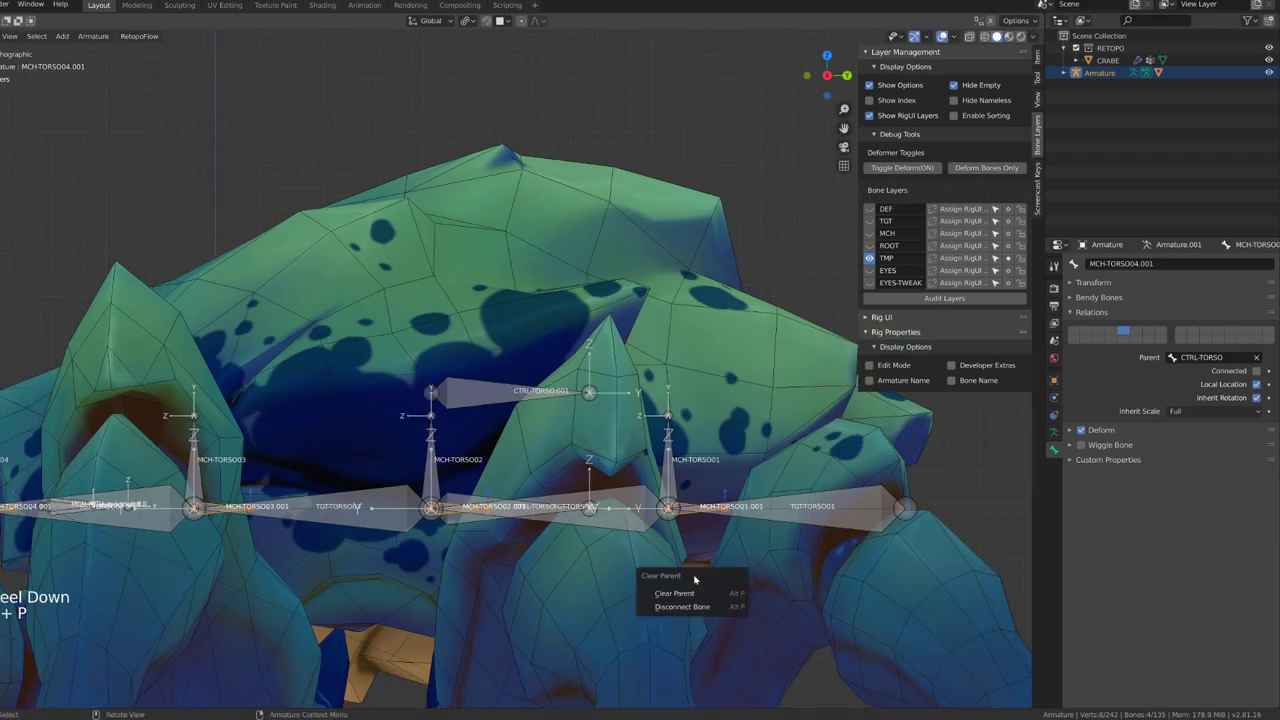
{"action": "left_click", "coordinate": [684, 594]}
{"action": "middle_click_drag", "start_coordinate": [635, 599], "coordinate": [729, 581], "text": "shift"}
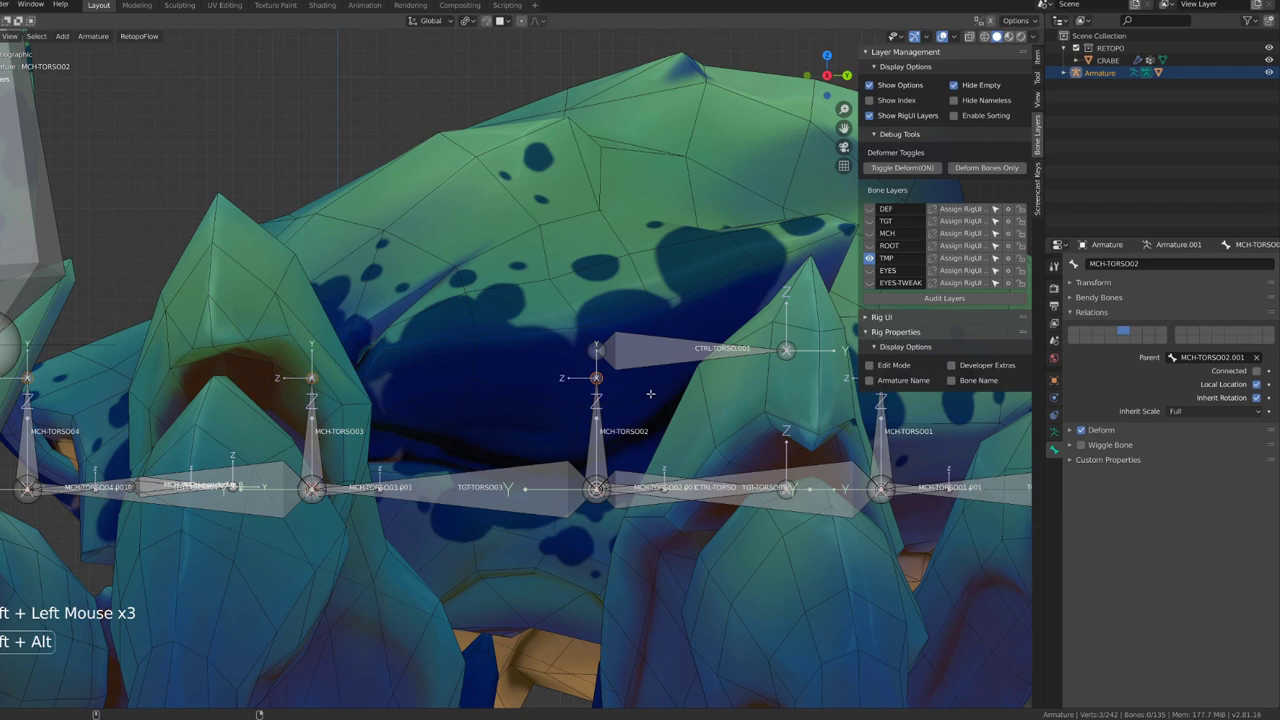
Step: Change the pivot point, flatten the tips of the vertical MCH-TORSO bones with a Z scale of 0, and shift them along Y to lay the bones horizontal
{"action": "middle_click_drag", "start_coordinate": [650, 394], "coordinate": [668, 391], "text": "shift"}
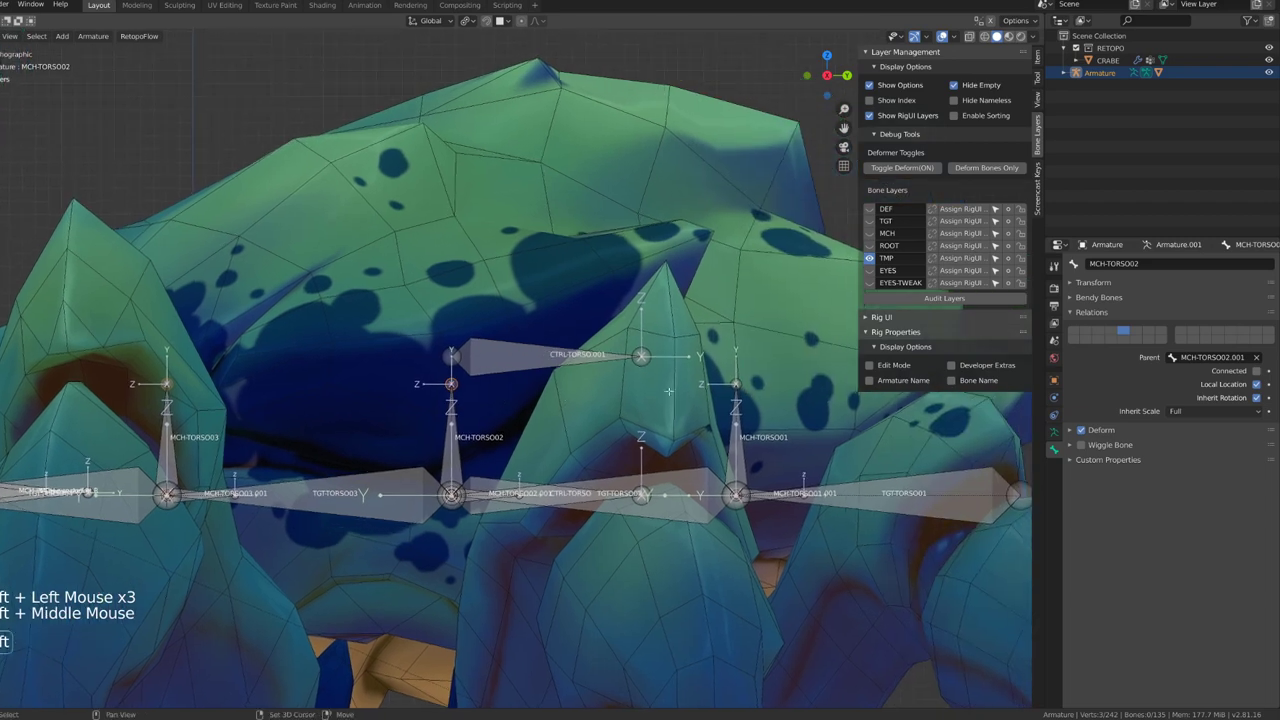
{"action": "left_click", "coordinate": [736, 384], "text": "shift"}
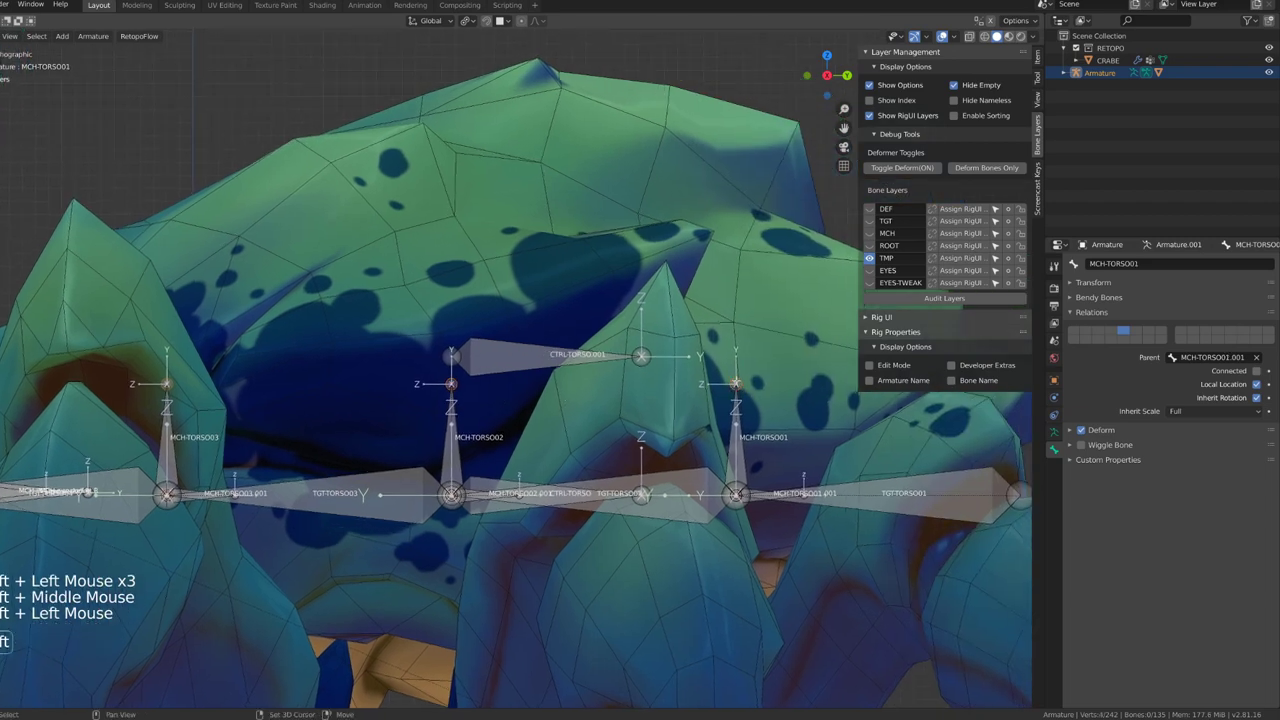
{"action": "left_click", "coordinate": [465, 24]}
{"action": "left_click", "coordinate": [490, 50]}
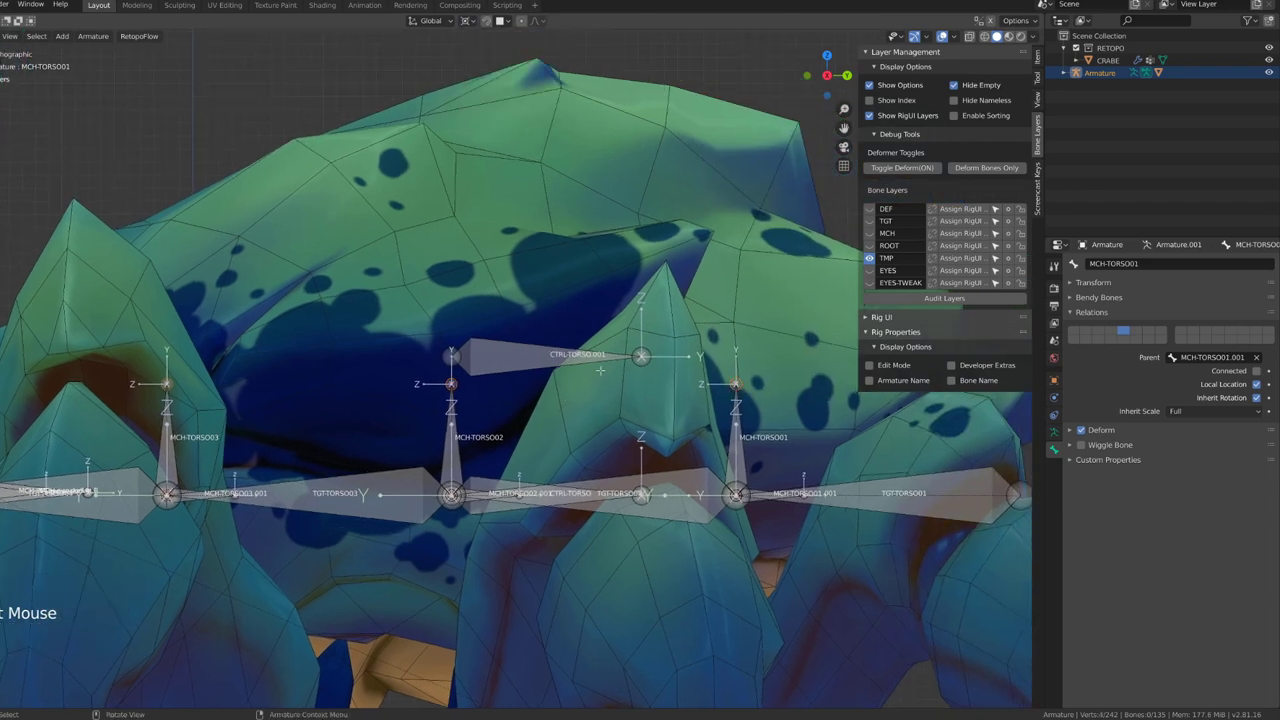
{"action": "key", "text": "s"}
{"action": "key", "text": "z"}
{"action": "key", "text": "0"}
{"action": "key", "text": "Return"}
{"action": "key", "text": "g"}
{"action": "middle_click", "coordinate": [480, 520]}
{"action": "left_click", "coordinate": [505, 540]}
{"action": "key", "text": "Tab"}
{"action": "middle_click_drag", "start_coordinate": [502, 542], "coordinate": [433, 492], "text": "shift"}
{"action": "scroll", "coordinate": [433, 492], "scroll_direction": "up", "scroll_amount": 1}
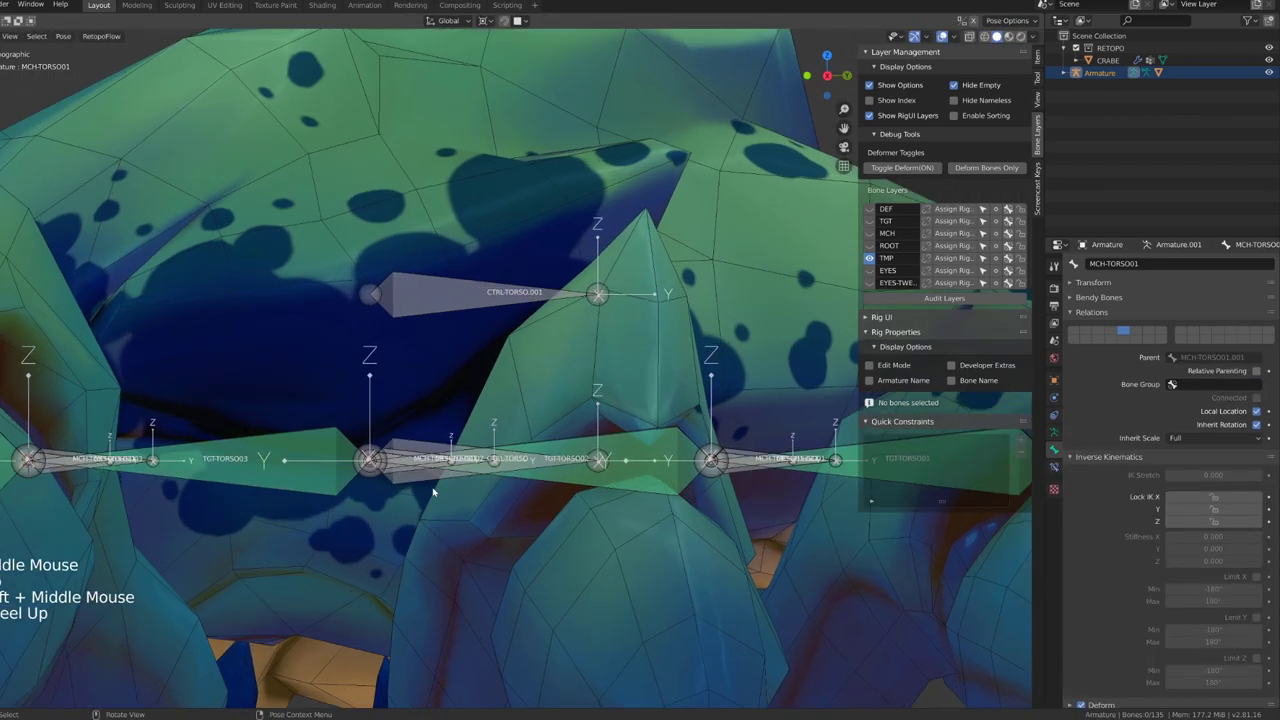
Step: Parent the raised copy of the torso control to CTRL-TORSO and rename the copy CTRL-TORSO-BENDING
{"action": "left_click", "coordinate": [514, 294]}
{"action": "key", "text": "Tab"}
{"action": "left_click", "coordinate": [503, 470], "text": "shift"}
{"action": "key", "text": "ctrl+p"}
{"action": "left_click", "coordinate": [503, 480]}
{"action": "left_click", "coordinate": [514, 294]}
{"action": "left_click", "coordinate": [1150, 263]}
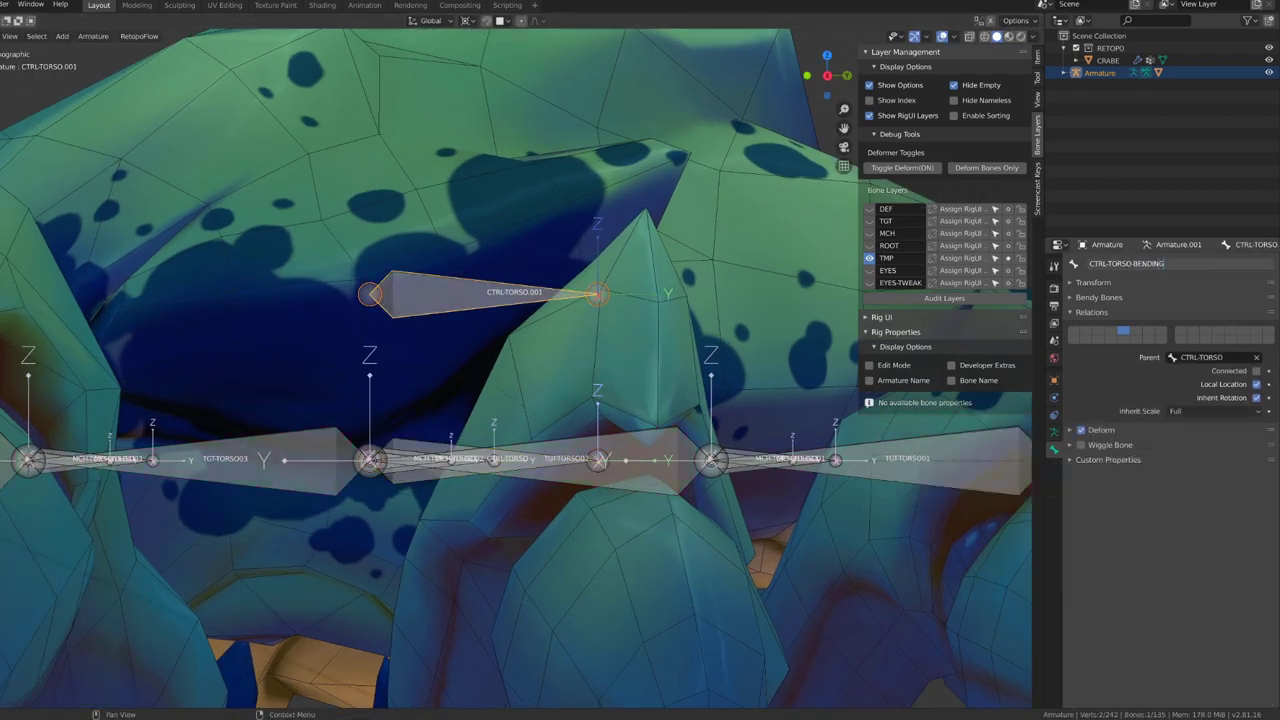
{"action": "key", "text": "Return"}
Step: Add a Copy Transforms constraint to MCH-TORSO02.001 in Pose mode, targeting the CTRL-TORSO-BENDING bone
{"action": "scroll", "coordinate": [489, 333], "scroll_direction": "down", "scroll_amount": 2}
{"action": "key", "text": "KP_3"}
{"action": "middle_click_drag", "start_coordinate": [489, 333], "coordinate": [621, 293], "text": "shift"}
{"action": "scroll", "coordinate": [621, 293], "scroll_direction": "up", "scroll_amount": 2}
{"action": "key", "text": "Tab"}
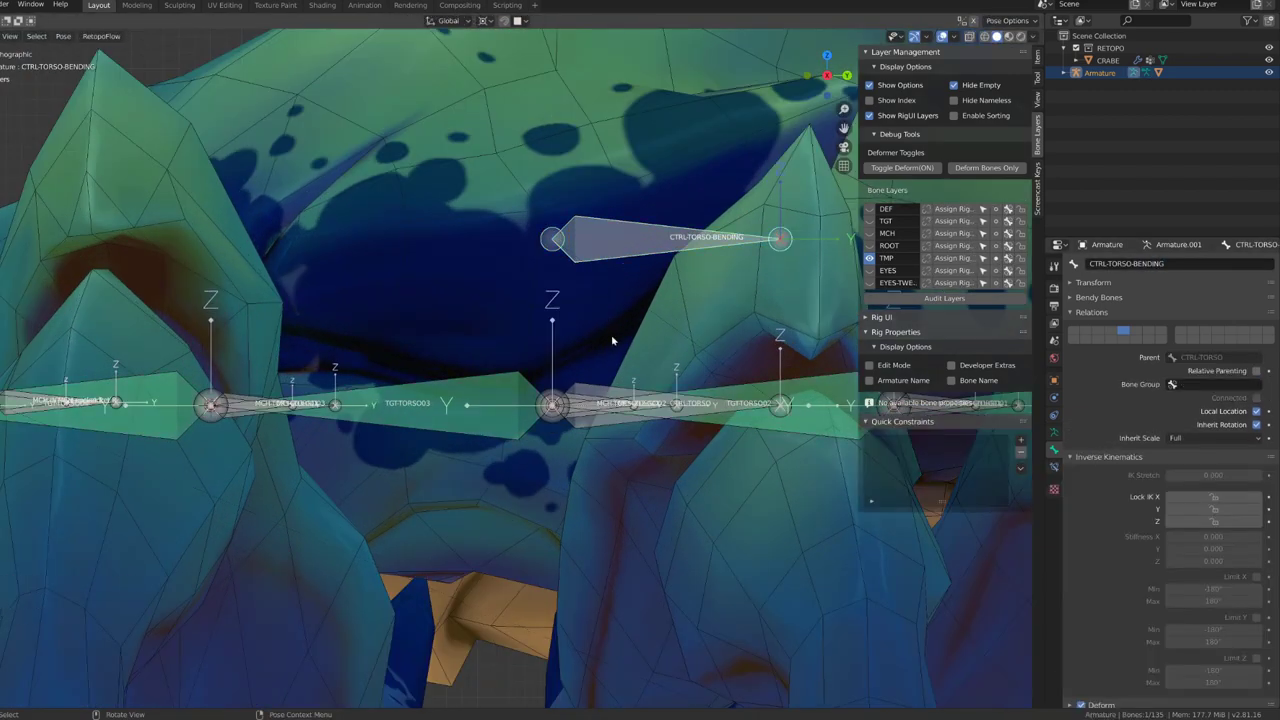
{"action": "left_click", "coordinate": [600, 400]}
{"action": "left_click", "coordinate": [654, 257]}
{"action": "left_click", "coordinate": [577, 420], "text": "shift"}
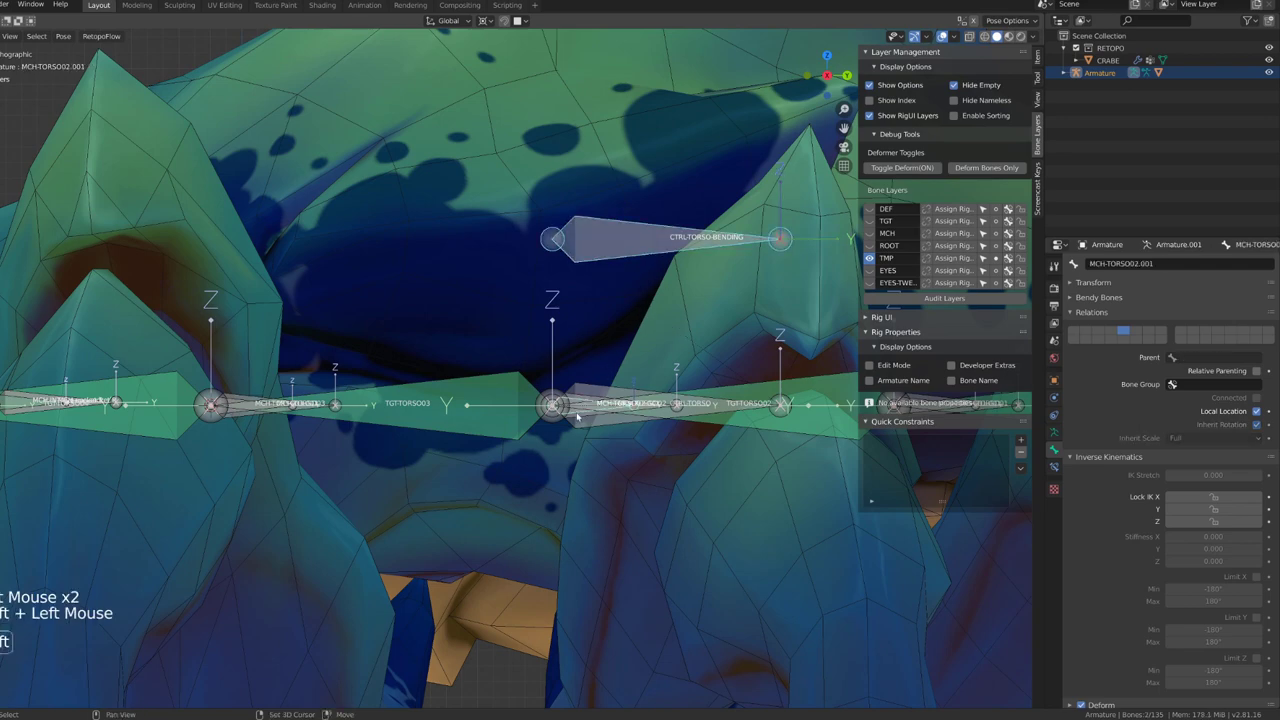
{"action": "key", "text": "shift+ctrl+c"}
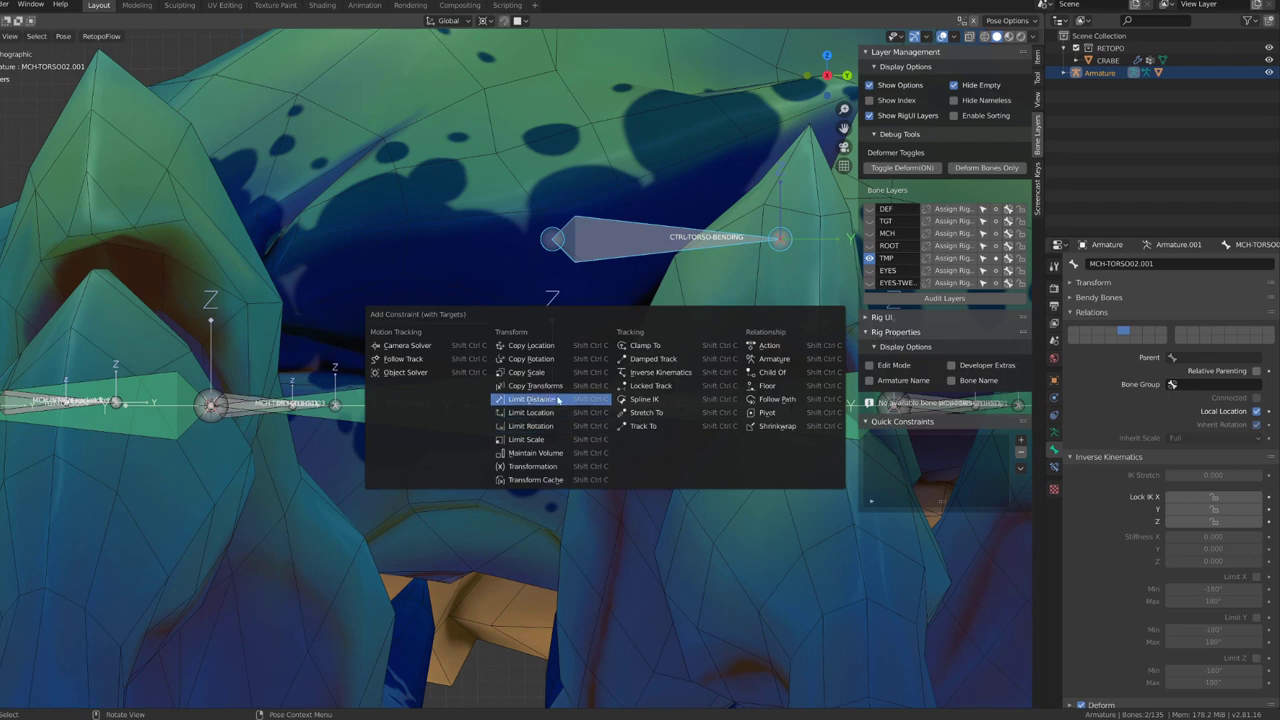
{"action": "left_click", "coordinate": [535, 385]}
Step: Set both spaces of the MCH-TORSO02.001 Copy Transforms constraint to Local Space
{"action": "left_click", "coordinate": [1055, 468]}
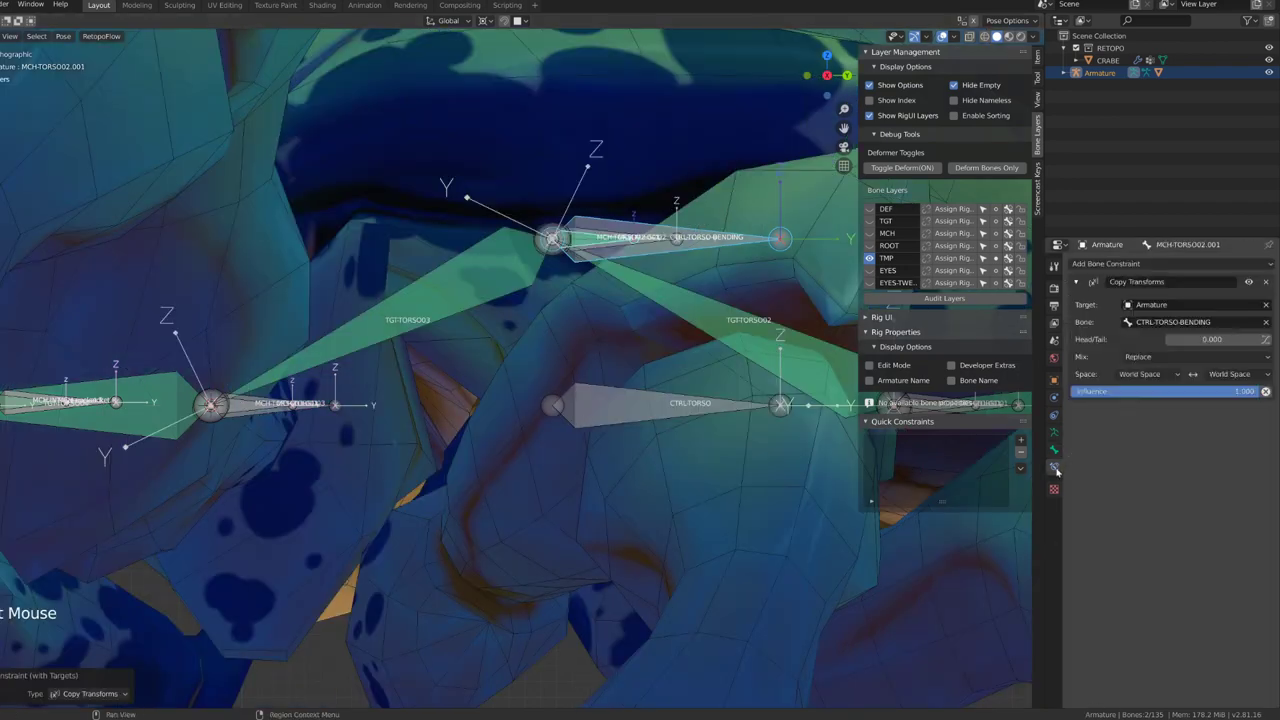
{"action": "left_click", "coordinate": [1150, 374]}
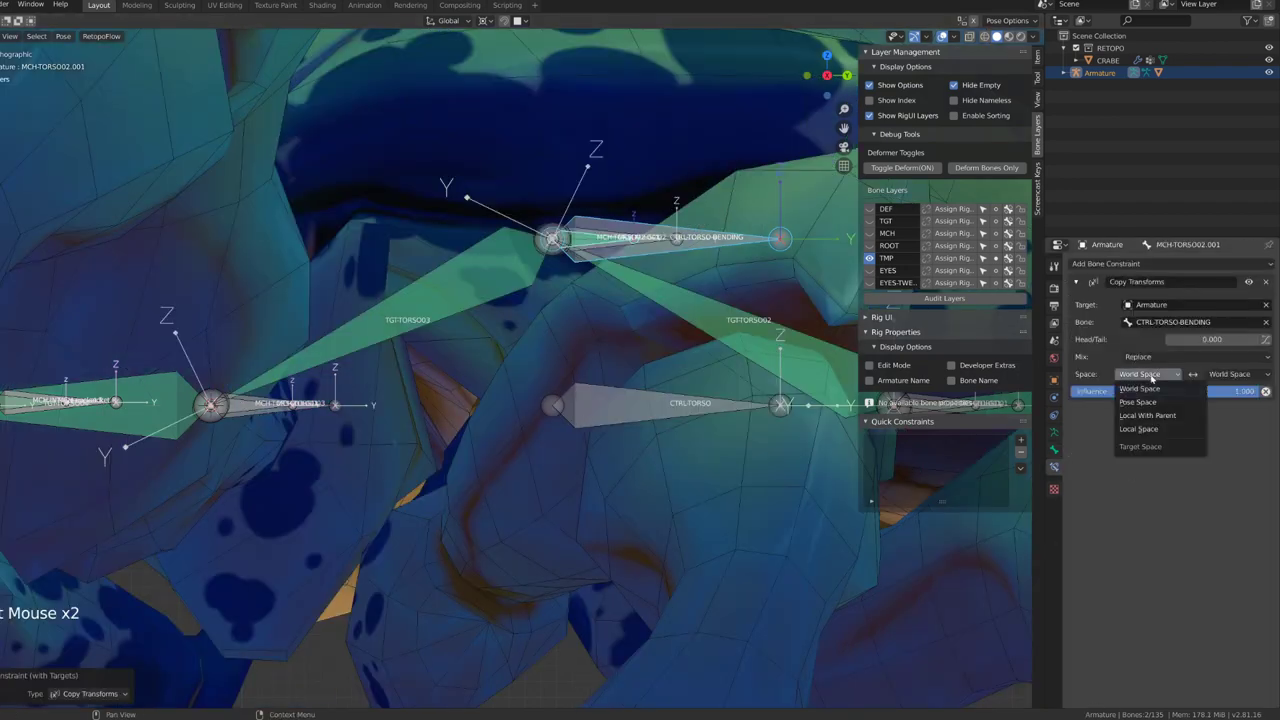
{"action": "left_click", "coordinate": [1157, 429]}
{"action": "left_click", "coordinate": [1230, 374]}
{"action": "left_click", "coordinate": [1225, 429]}
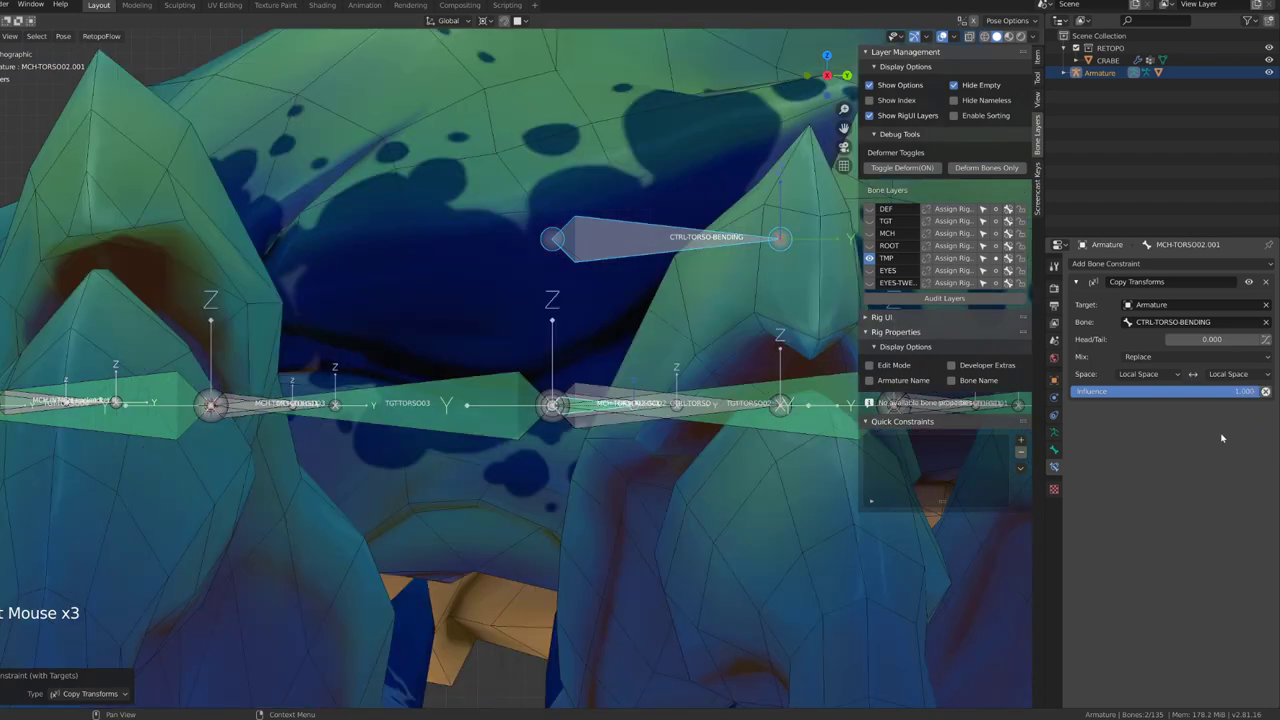
Step: Try moving CTRL-TORSO-BENDING along Z to test its effect on the middle of the torso, without keeping the move
{"action": "scroll", "coordinate": [606, 510], "scroll_direction": "down", "scroll_amount": 3}
{"action": "scroll", "coordinate": [606, 510], "scroll_direction": "down", "scroll_amount": 1}
{"action": "left_click", "coordinate": [590, 310]}
{"action": "key", "text": "g"}
{"action": "key", "text": "z"}
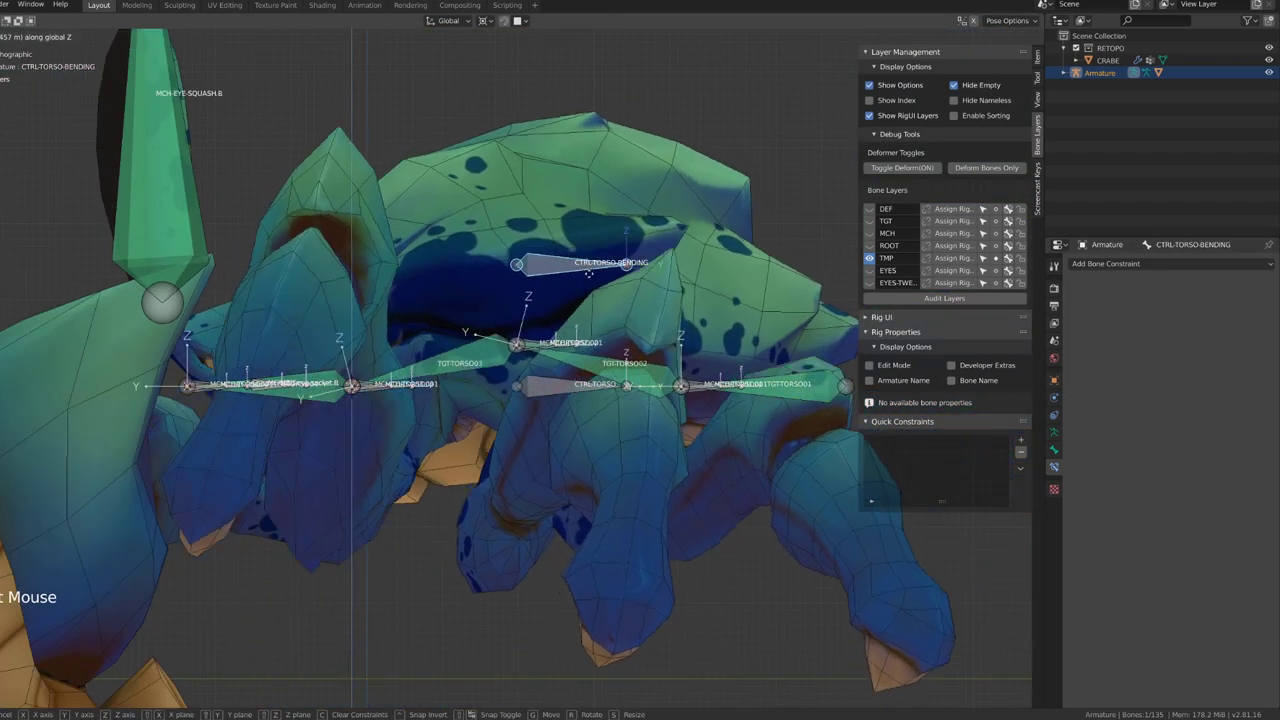
{"action": "right_click", "coordinate": [590, 273]}
Step: Copy the Copy Transforms constraint from MCH-TORSO02.001 to MCH-TORSO01.001 and MCH-TORSO03.001
{"action": "middle_click_drag", "start_coordinate": [696, 392], "coordinate": [667, 410], "text": "shift"}
{"action": "scroll", "coordinate": [667, 410], "scroll_direction": "up", "scroll_amount": 2}
{"action": "left_click", "coordinate": [668, 406]}
{"action": "left_click", "coordinate": [190, 405], "text": "shift"}
{"action": "left_click", "coordinate": [430, 405], "text": "shift"}
{"action": "left_click", "coordinate": [63, 36]}
{"action": "mouse_move", "coordinate": [162, 265]}
{"action": "left_click", "coordinate": [256, 276]}
Step: Set the Copy Transforms influence to 0.5 on MCH-TORSO03.001 and MCH-TORSO01.001
{"action": "left_click", "coordinate": [186, 406]}
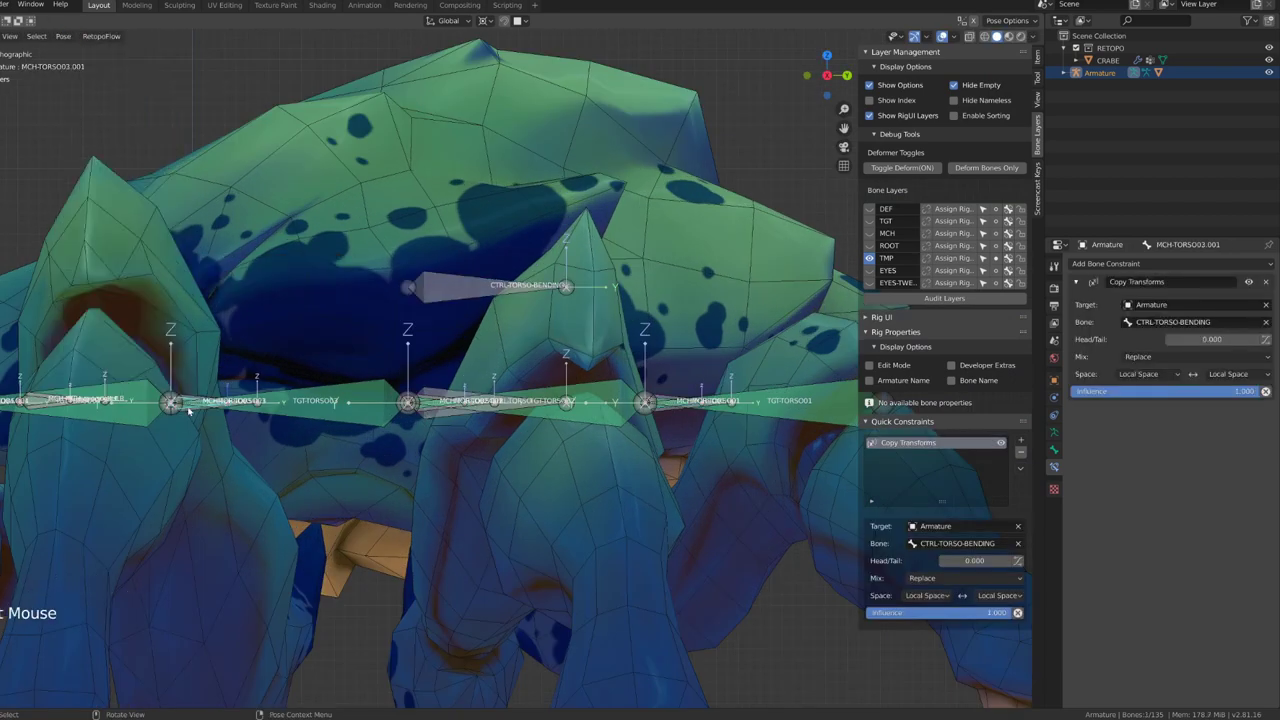
{"action": "left_click", "coordinate": [679, 408]}
{"action": "left_click", "coordinate": [1165, 391]}
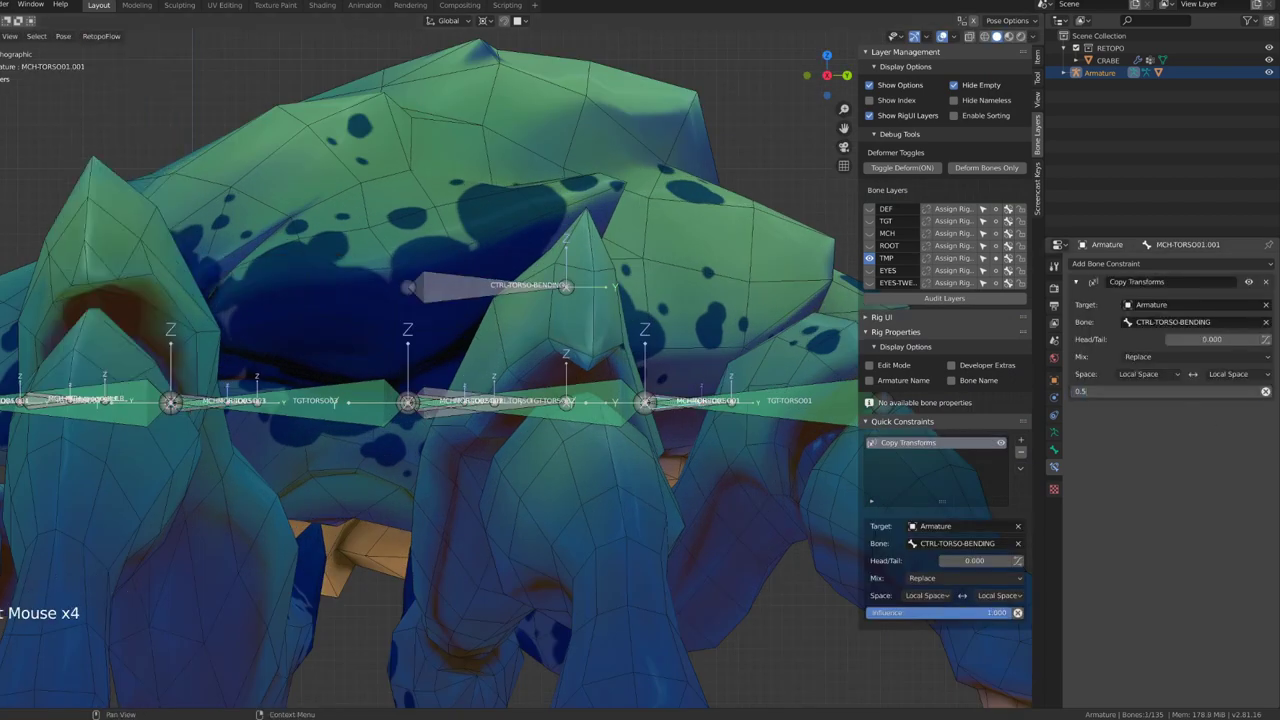
{"action": "key", "text": "Return"}
Step: Raise CTRL-TORSO-BENDING along Z to arch the torso upward
{"action": "scroll", "coordinate": [500, 323], "scroll_direction": "down", "scroll_amount": 3}
{"action": "left_click", "coordinate": [500, 322]}
{"action": "key", "text": "g"}
{"action": "key", "text": "z"}
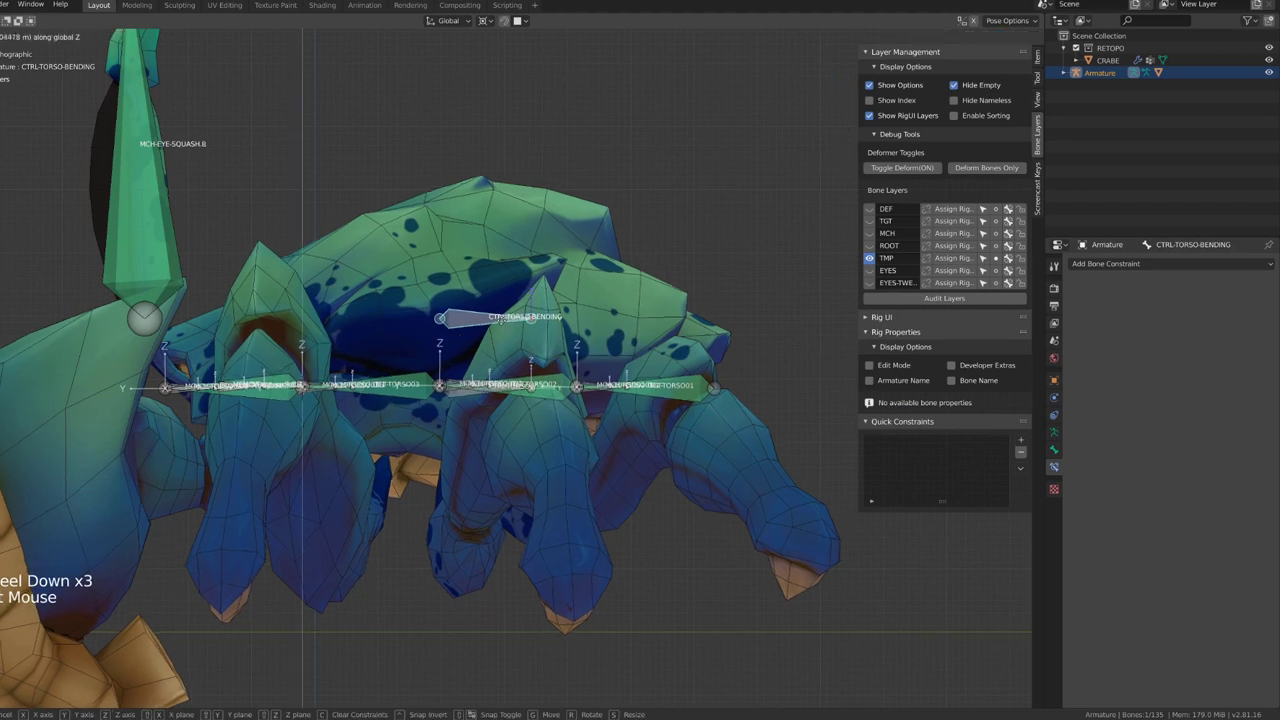
{"action": "mouse_move", "coordinate": [480, 313]}
{"action": "left_mouse_down"}
{"action": "mouse_move", "coordinate": [480, 196]}
{"action": "mouse_move", "coordinate": [480, 306]}
{"action": "left_mouse_up"}
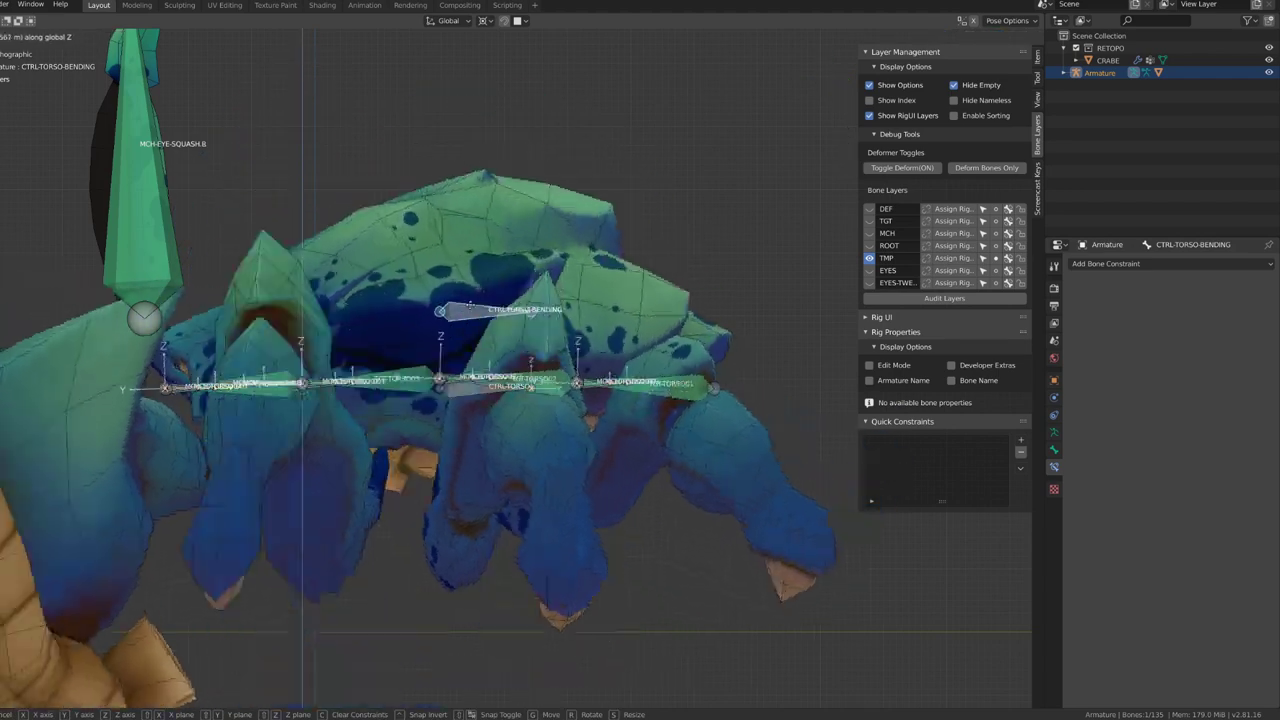
{"action": "left_click", "coordinate": [470, 214]}
Step: Set the Copy Transforms influence of MCH-TORSO01.001 to 0.66 and copy that value to MCH-TORSO03.001
{"action": "left_click", "coordinate": [325, 339]}
{"action": "left_click", "coordinate": [598, 323], "text": "shift"}
{"action": "left_click", "coordinate": [1150, 394]}
{"action": "type", "text": "0.66"}
{"action": "key", "text": "Return"}
{"action": "key", "text": "ctrl+c"}
{"action": "left_click", "coordinate": [319, 342]}
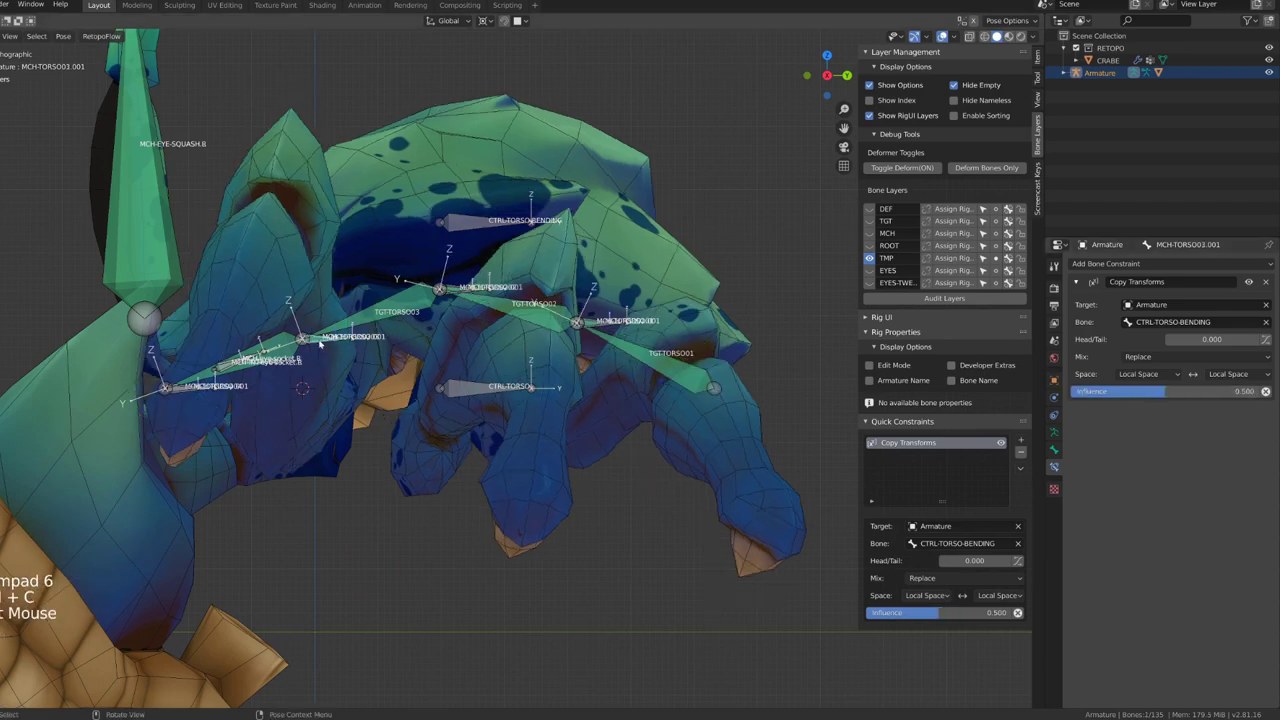
{"action": "key", "text": "ctrl+v"}
Step: Lower CTRL-TORSO-BENDING by 0.411 m along Z to bend the torso downward, and check the pose from above and the side
{"action": "left_click", "coordinate": [505, 224]}
{"action": "key", "text": "g"}
{"action": "key", "text": "z"}
{"action": "left_click", "coordinate": [505, 486]}
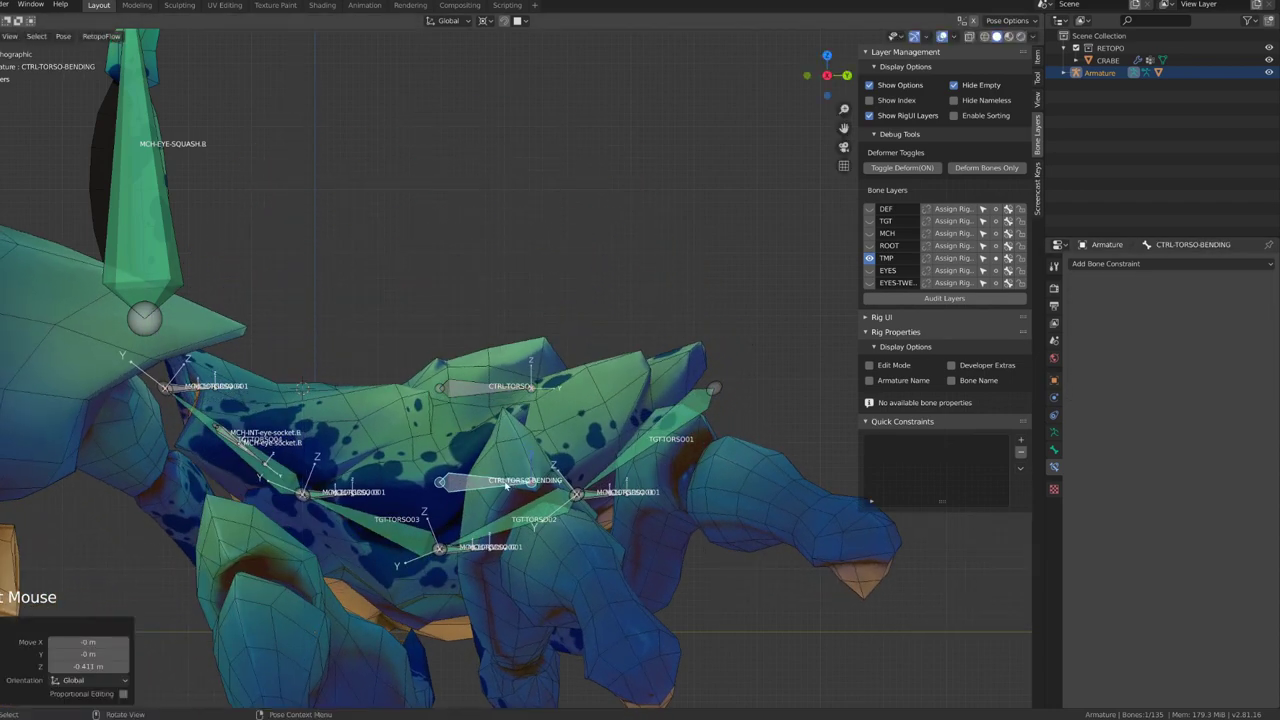
{"action": "key", "text": "KP_7"}
{"action": "scroll", "coordinate": [600, 470], "scroll_direction": "down", "scroll_amount": 2}
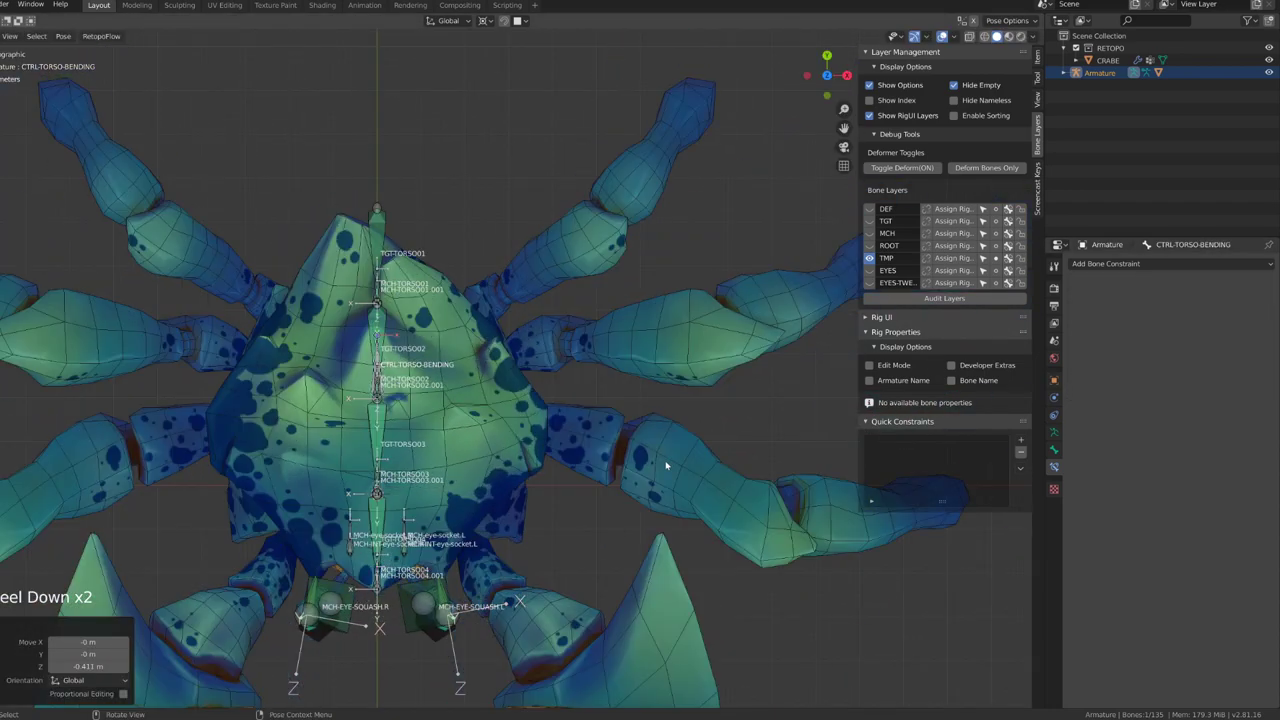
{"action": "key", "text": "KP_3"}
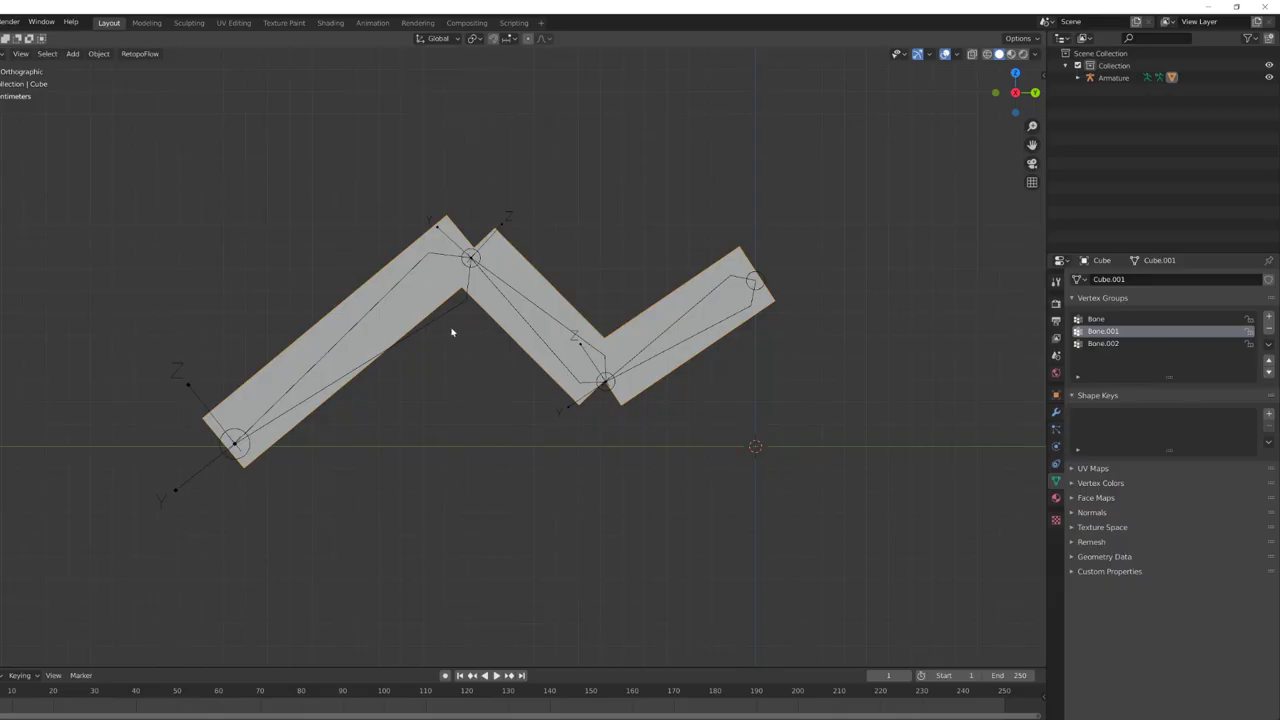
Step: Try rotating each of the three chain bones of the armature individually in pose mode
{"action": "left_click", "coordinate": [428, 332]}
{"action": "key", "text": "ctrl+Tab"}
{"action": "left_click", "coordinate": [428, 332]}
{"action": "key", "text": "r"}
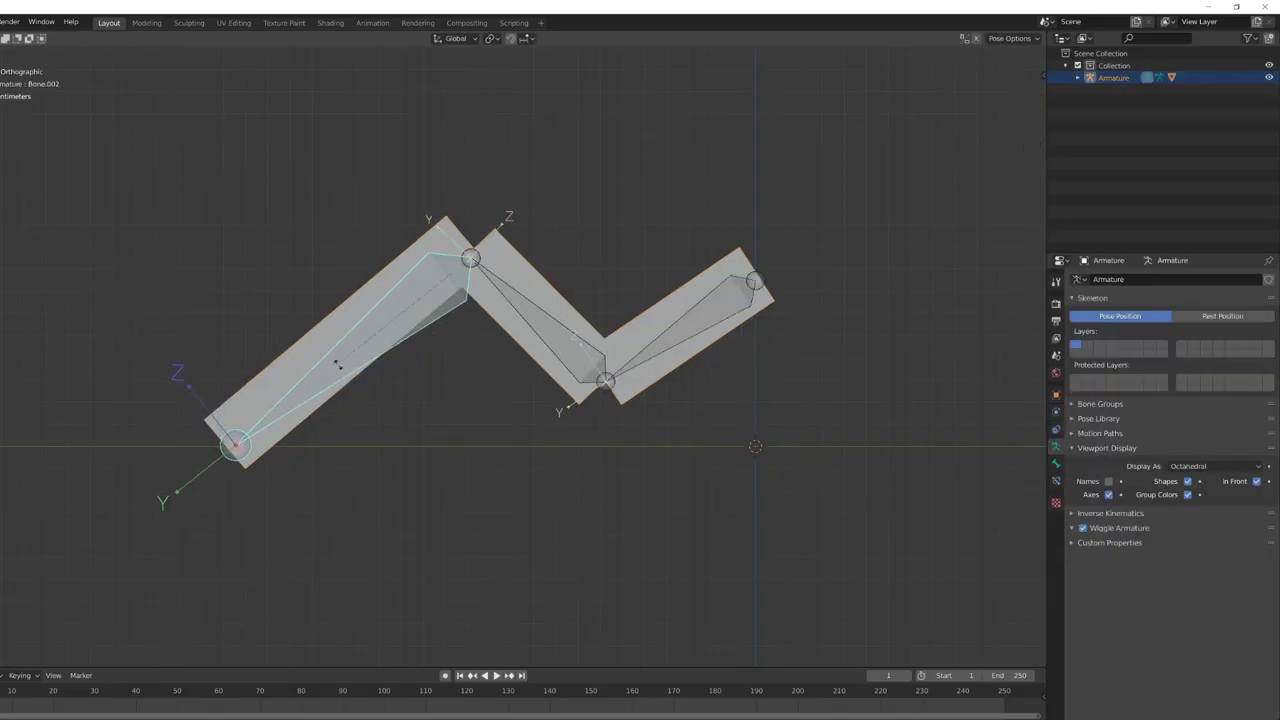
{"action": "left_click", "coordinate": [300, 380]}
{"action": "left_click", "coordinate": [520, 298]}
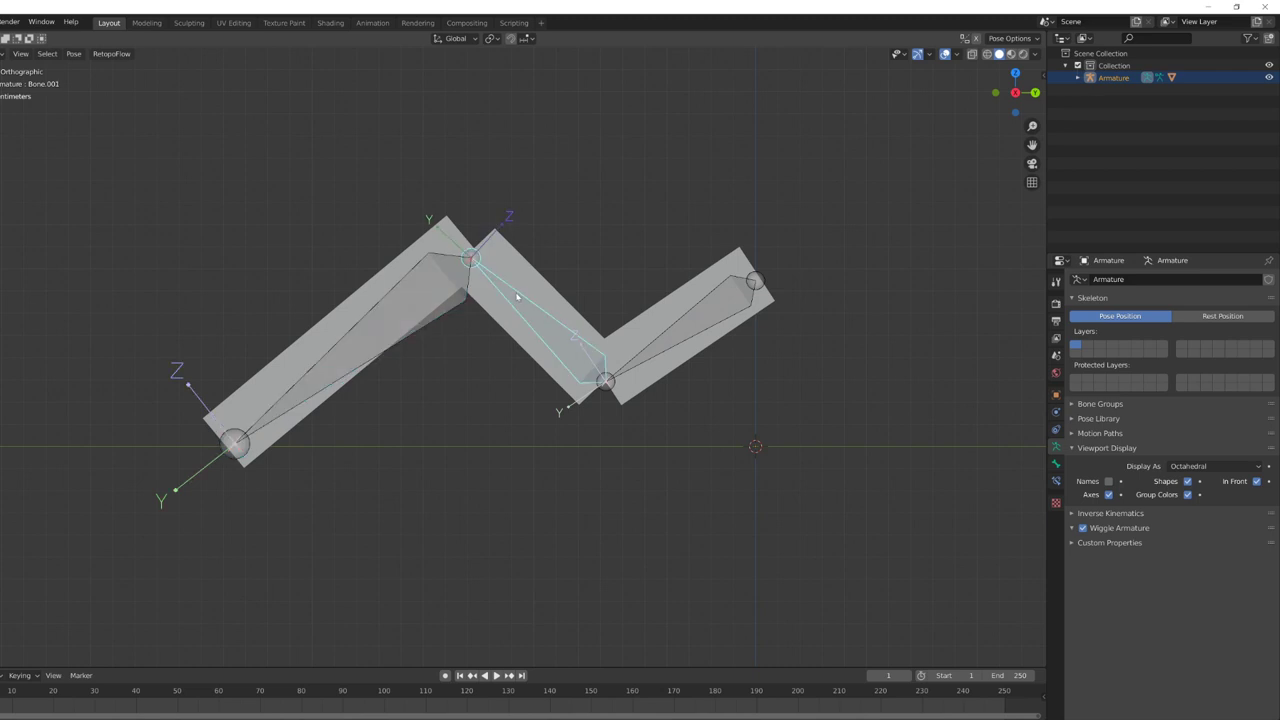
{"action": "key", "text": "r"}
{"action": "right_click", "coordinate": [621, 293]}
{"action": "left_click", "coordinate": [651, 350]}
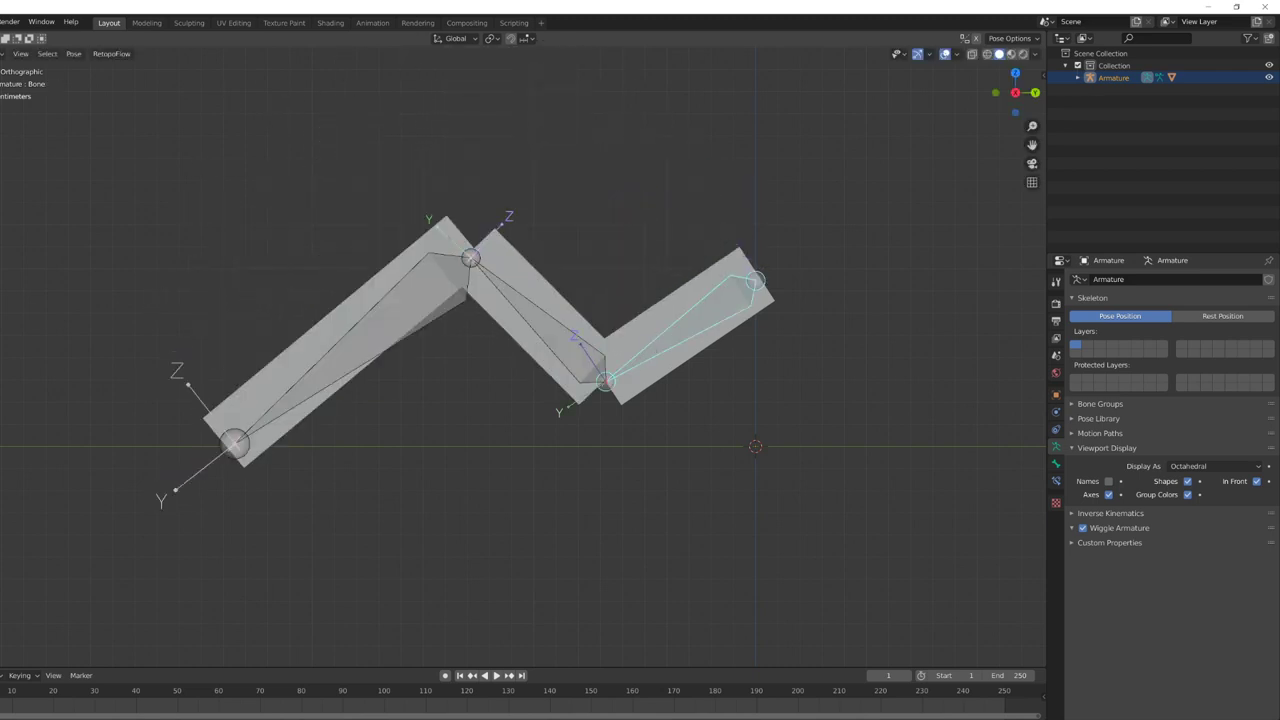
{"action": "key", "text": "r"}
{"action": "left_click_drag", "start_coordinate": [615, 280], "coordinate": [264, 435]}
Step: Extrude a bone horizontally along Y from the tail of Bone.002 and clear its parent
{"action": "left_click", "coordinate": [245, 450]}
{"action": "key", "text": "Tab"}
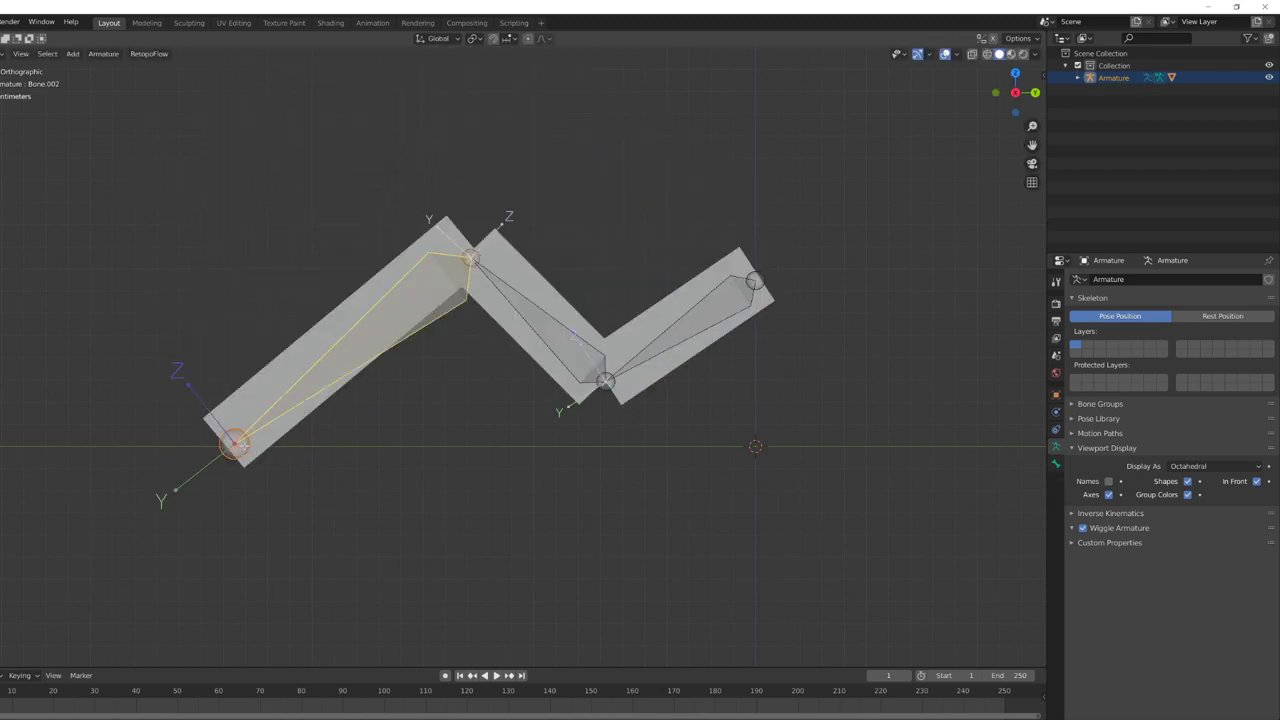
{"action": "left_click", "coordinate": [243, 449]}
{"action": "key", "text": "e"}
{"action": "key", "text": "y"}
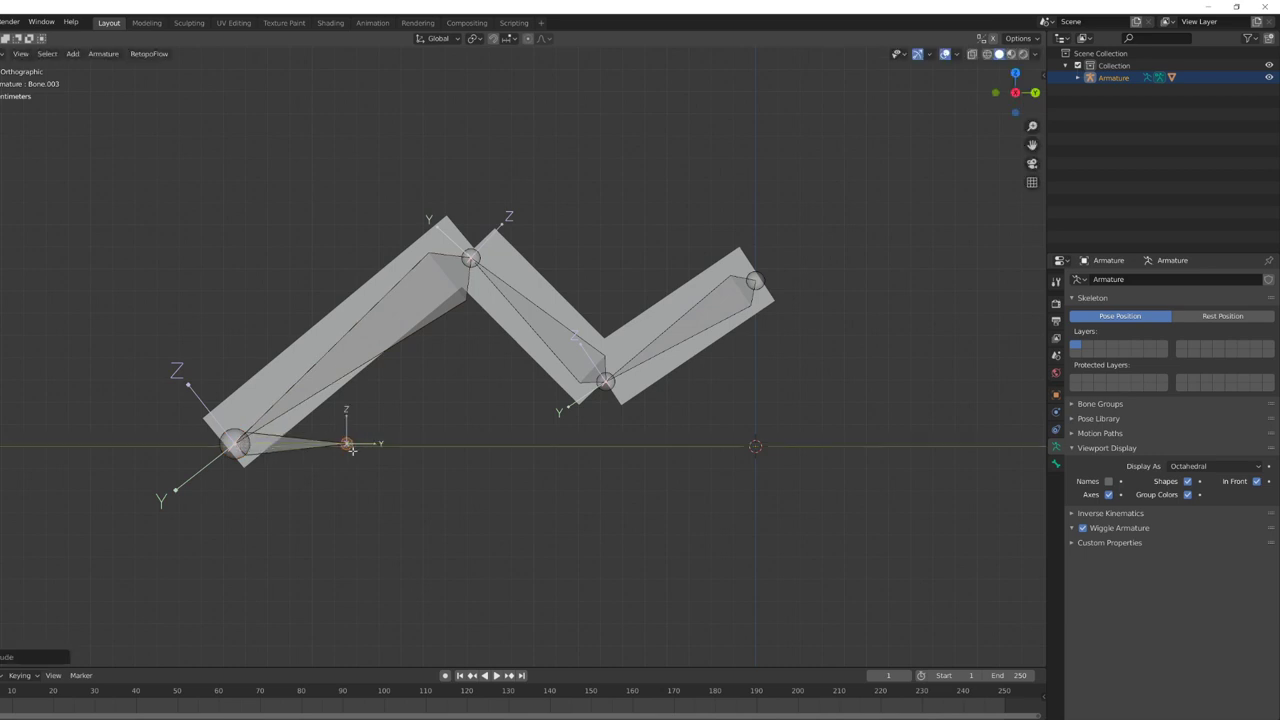
{"action": "left_click", "coordinate": [319, 444]}
{"action": "key", "text": "ctrl+Tab"}
{"action": "left_click", "coordinate": [343, 435]}
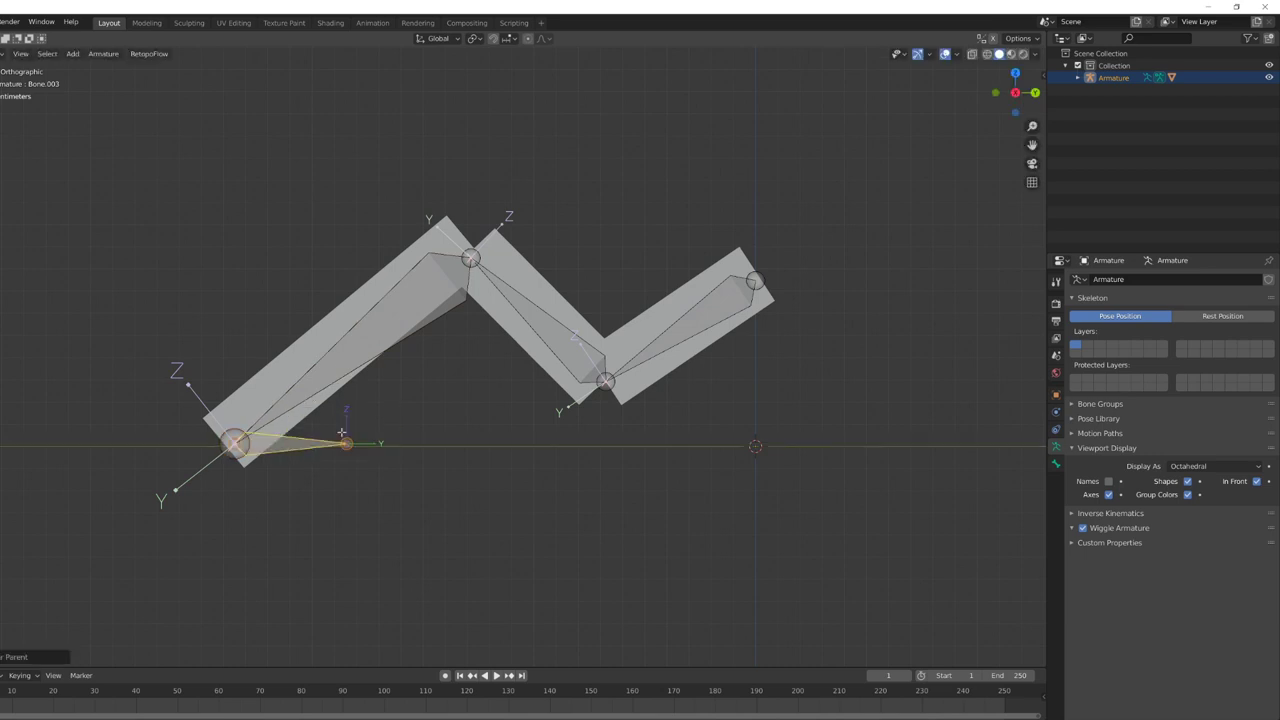
Step: Add an Inverse Kinematics constraint to Bone.002 targeting Bone.003, and test it by moving the target bone
{"action": "left_click", "coordinate": [345, 382], "text": "shift"}
{"action": "key", "text": "shift+ctrl+c"}
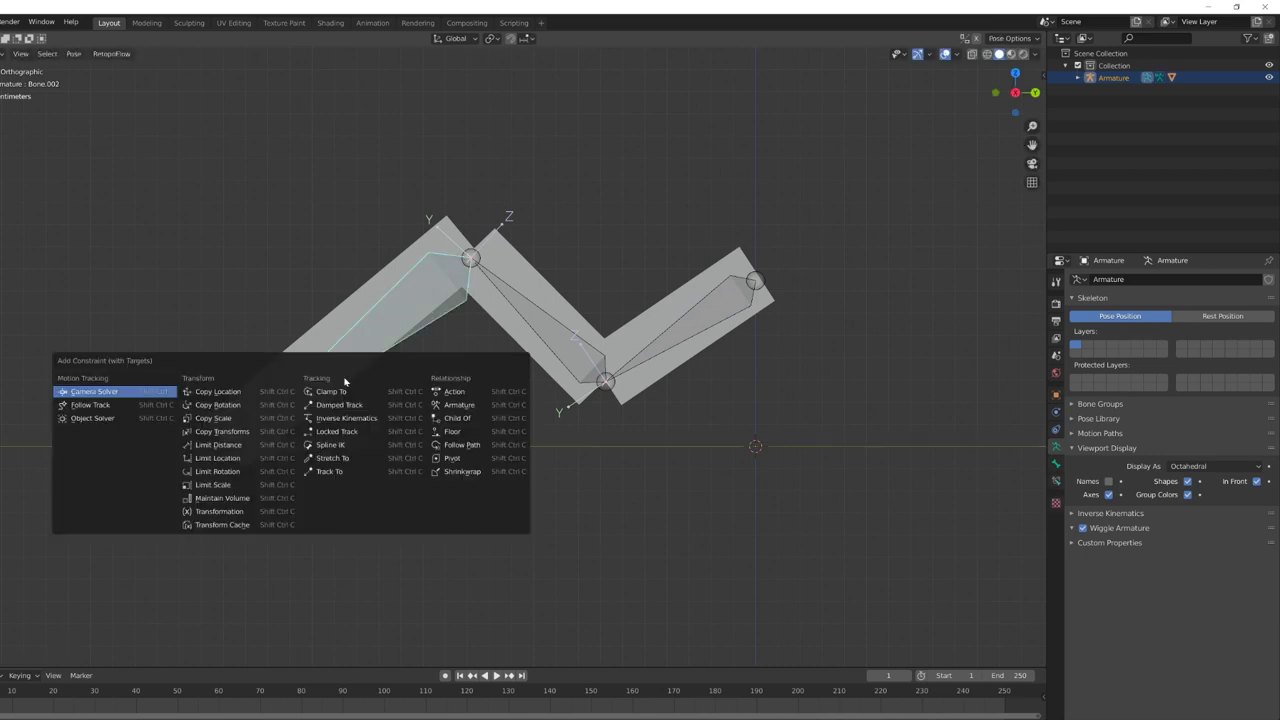
{"action": "left_click", "coordinate": [334, 430]}
{"action": "key", "text": "g"}
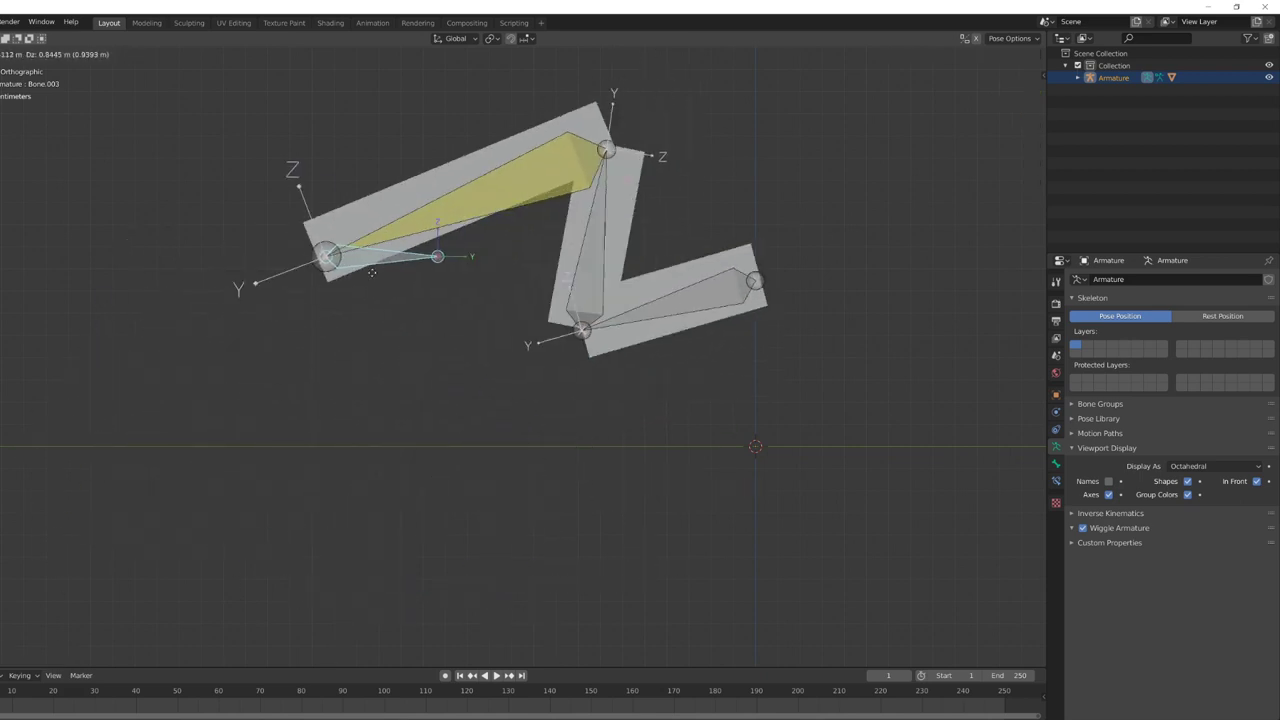
{"action": "right_click", "coordinate": [68, 619]}
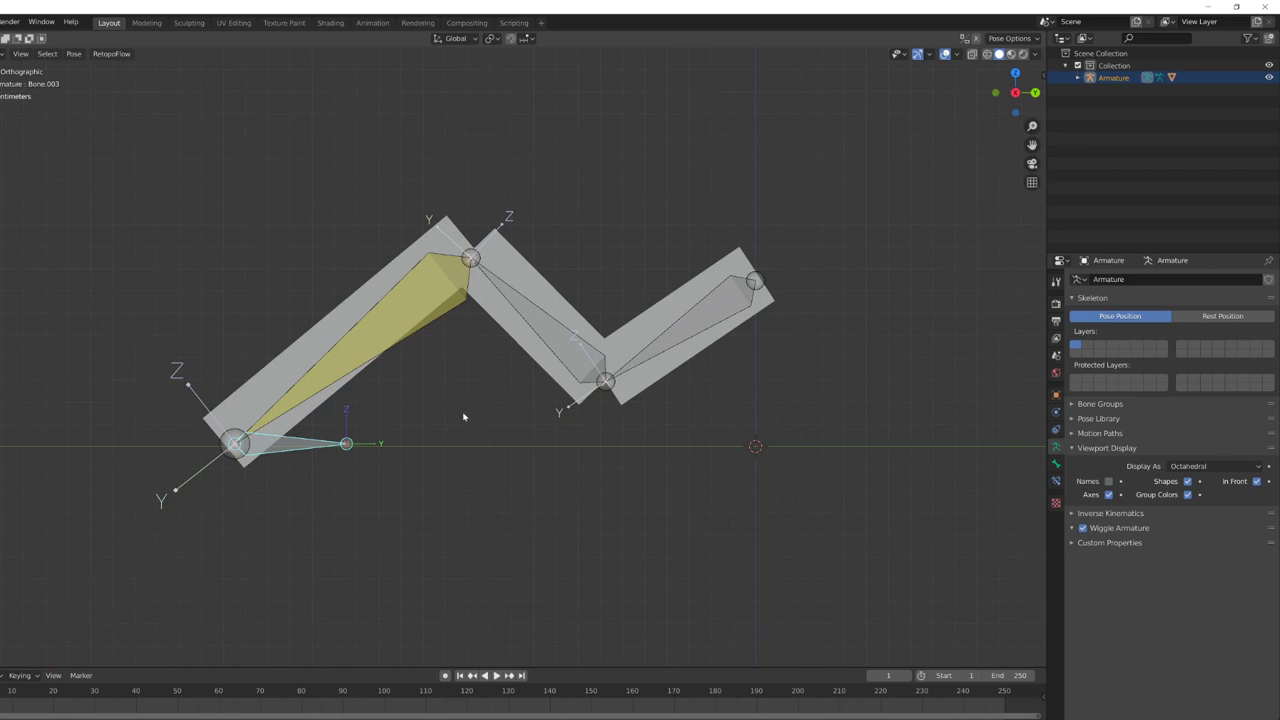
Step: Show the Inverse Kinematics bone properties of Bone.002, including IK Stretch, axis locks and stiffness
{"action": "left_click", "coordinate": [433, 328]}
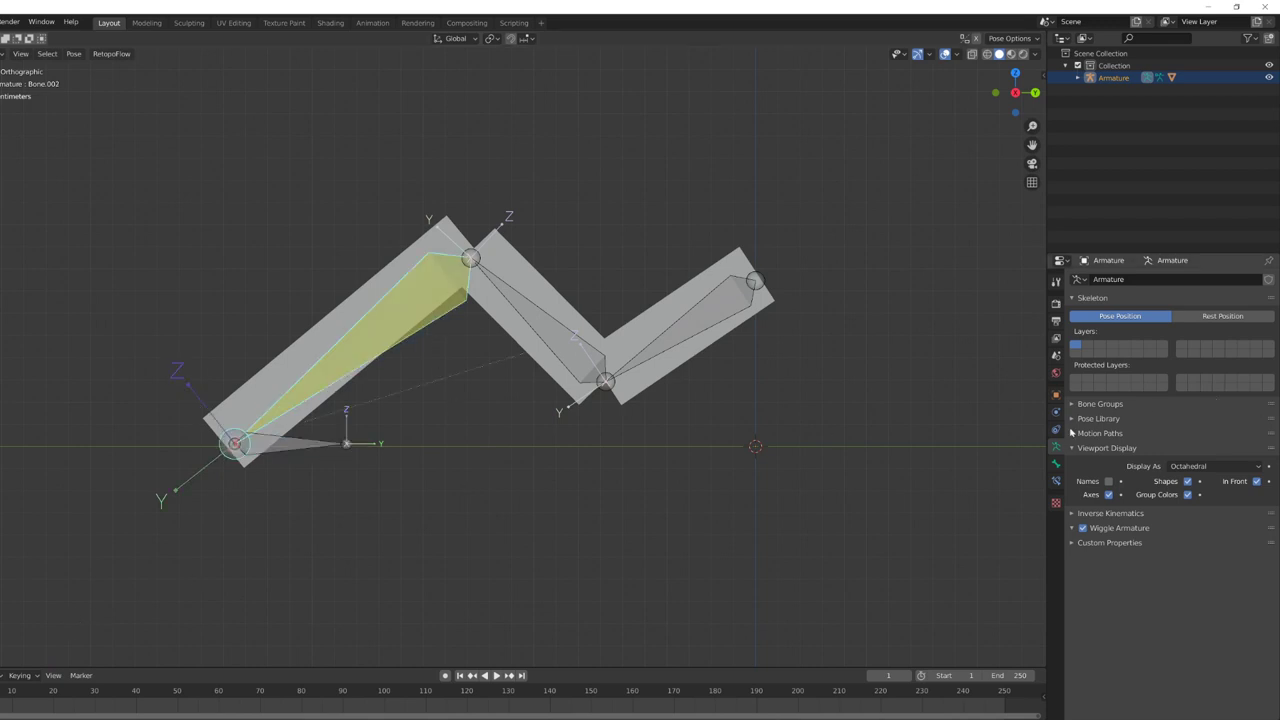
{"action": "left_click", "coordinate": [1057, 466]}
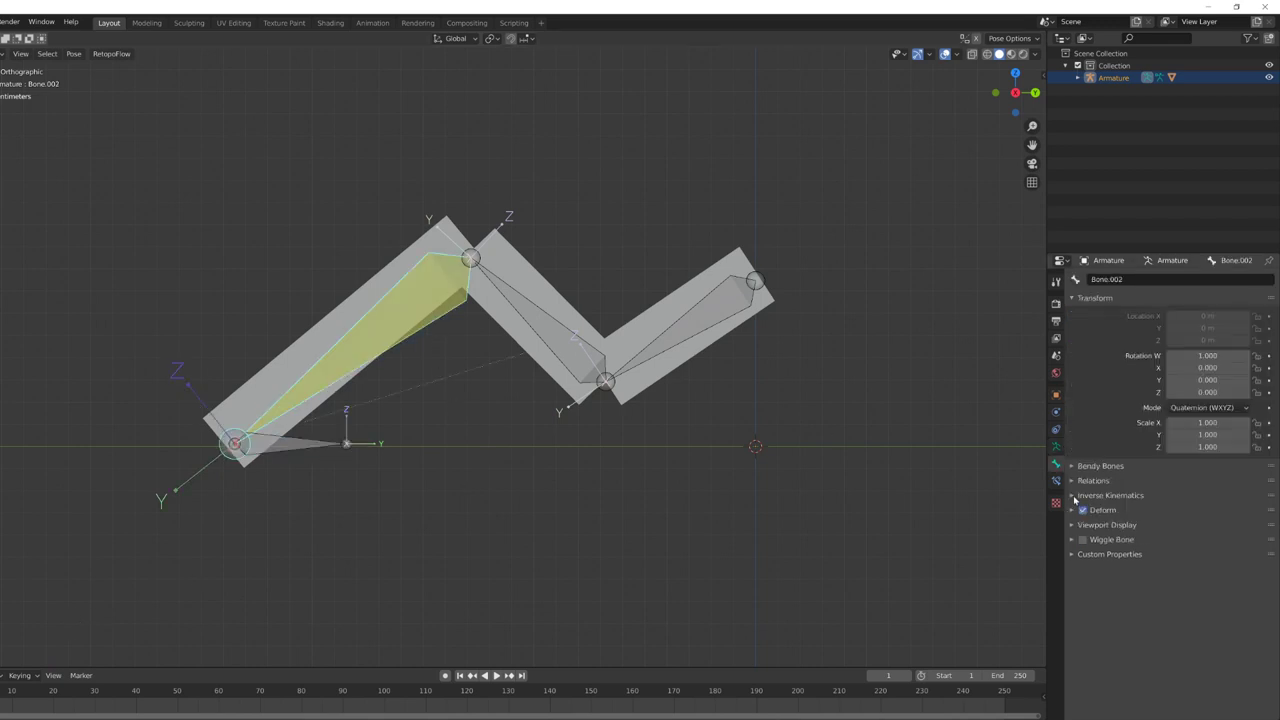
{"action": "left_click", "coordinate": [1075, 496]}
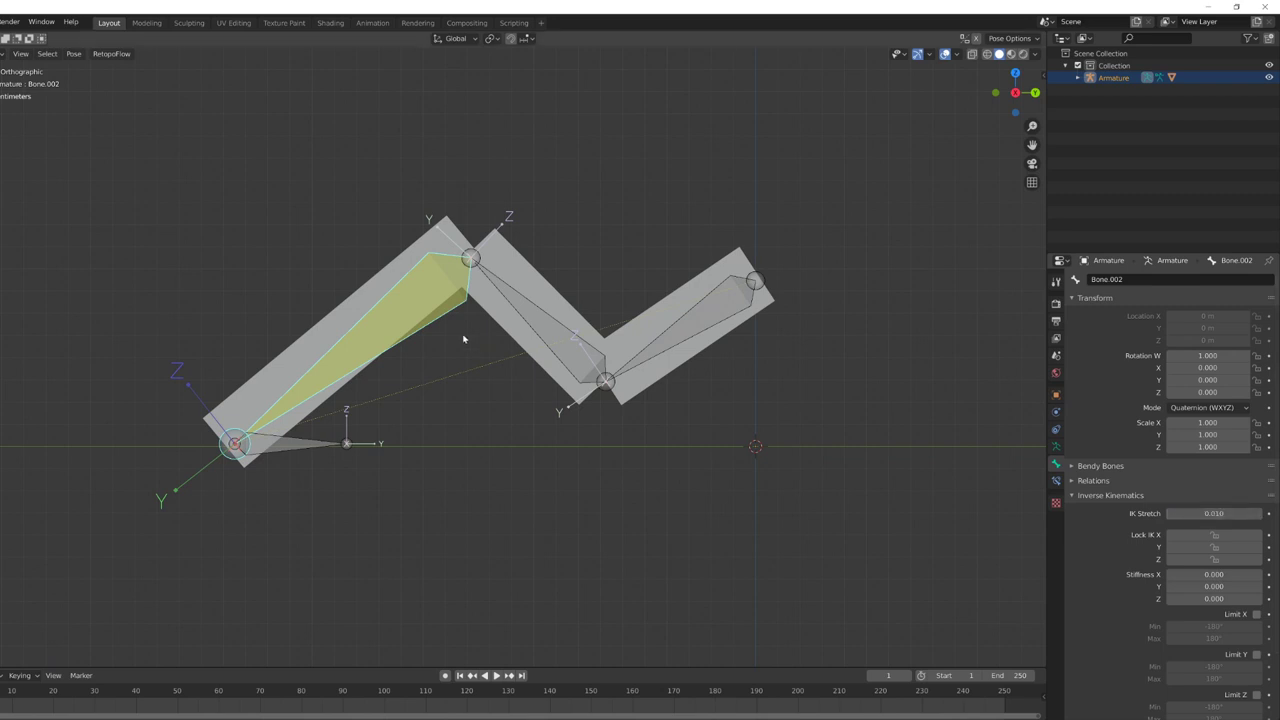
Step: Try moving the IK target Bone.003 far from the chain to test how it extends
{"action": "left_click", "coordinate": [704, 331]}
{"action": "scroll", "coordinate": [396, 537], "scroll_direction": "down", "scroll_amount": 5}
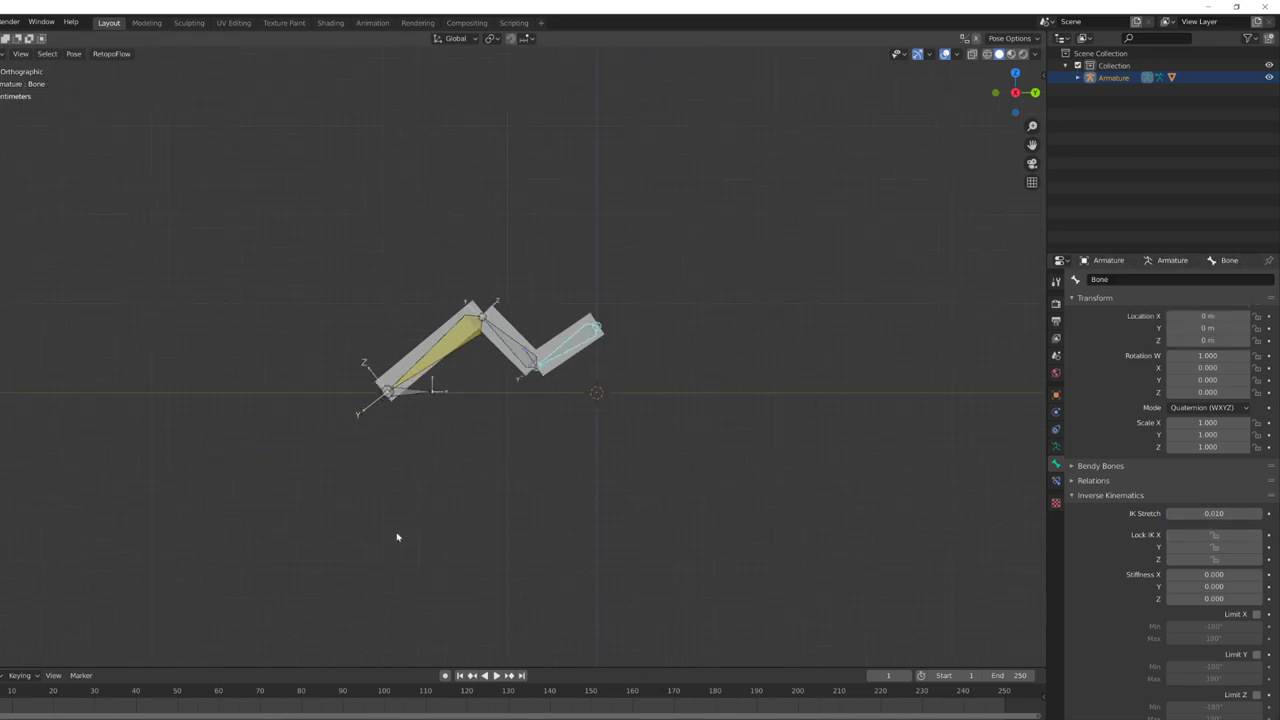
{"action": "left_click", "coordinate": [405, 397]}
{"action": "key", "text": "g"}
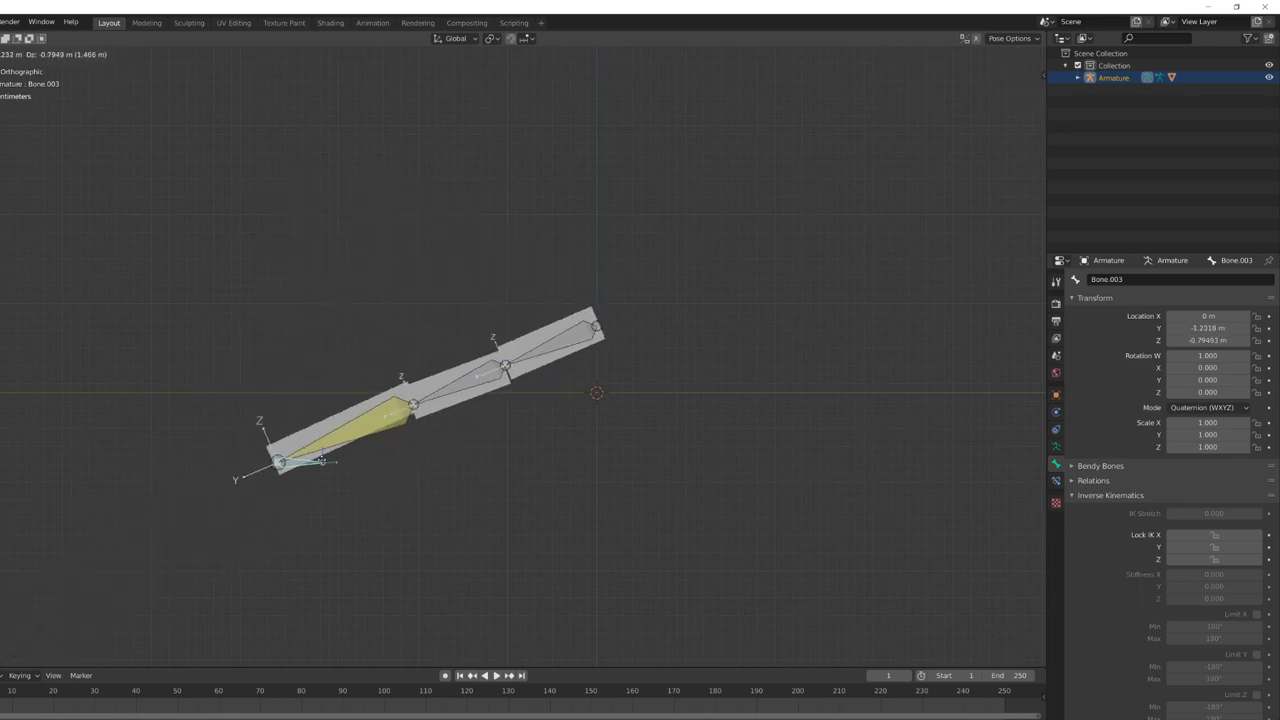
{"action": "key", "text": "Escape"}
Step: Clear the target of the IK constraint on Bone.002 and remove the constraint
{"action": "scroll", "coordinate": [240, 417], "scroll_direction": "up", "scroll_amount": 4}
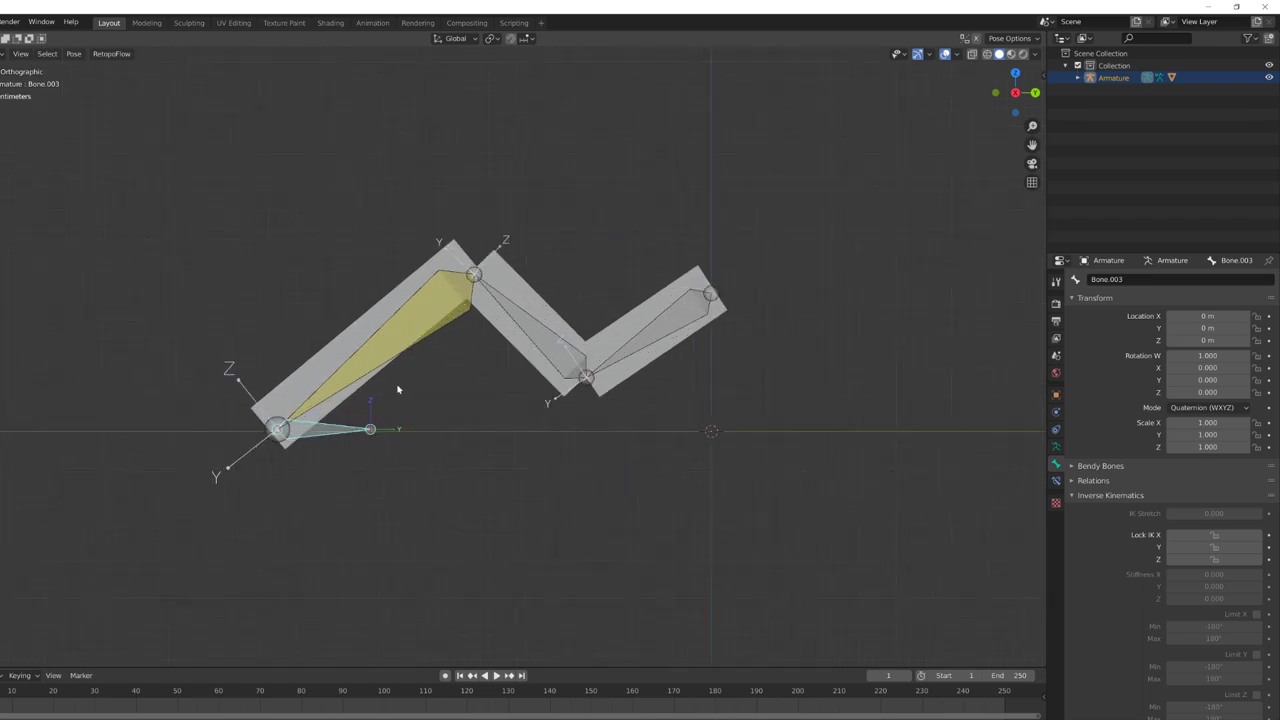
{"action": "left_click", "coordinate": [409, 347]}
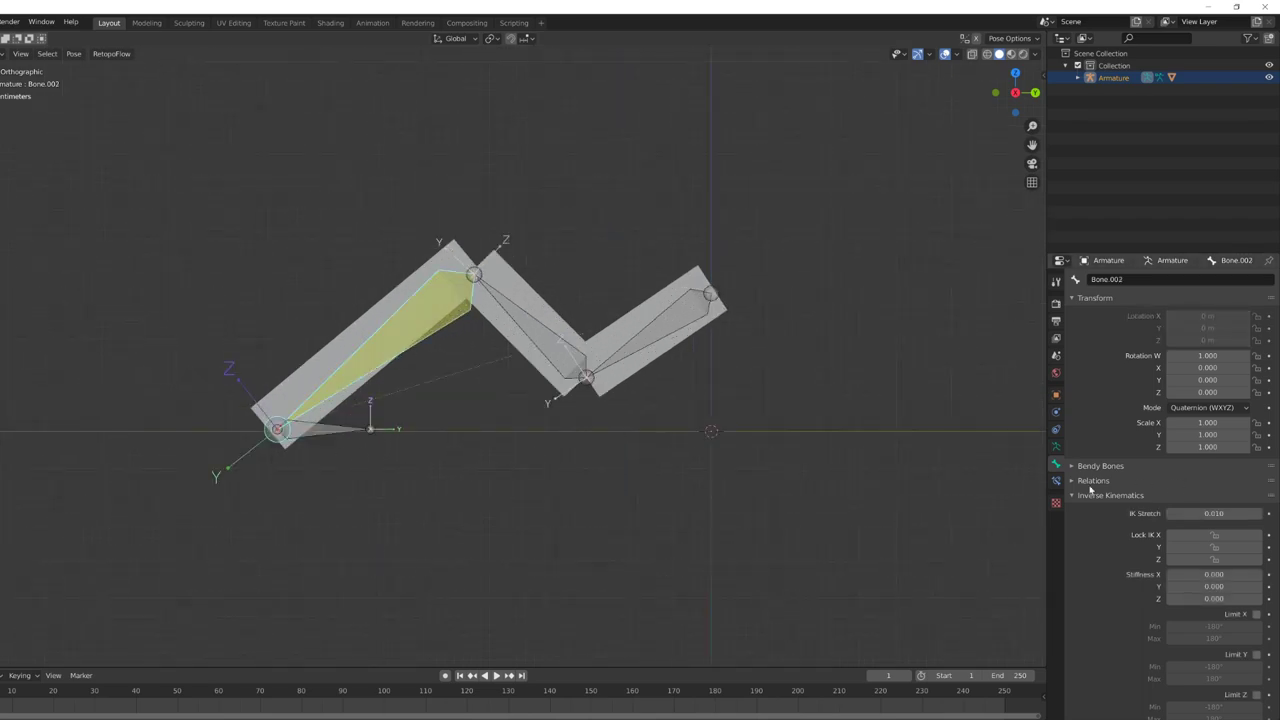
{"action": "left_click", "coordinate": [1056, 482]}
{"action": "left_click", "coordinate": [1266, 336]}
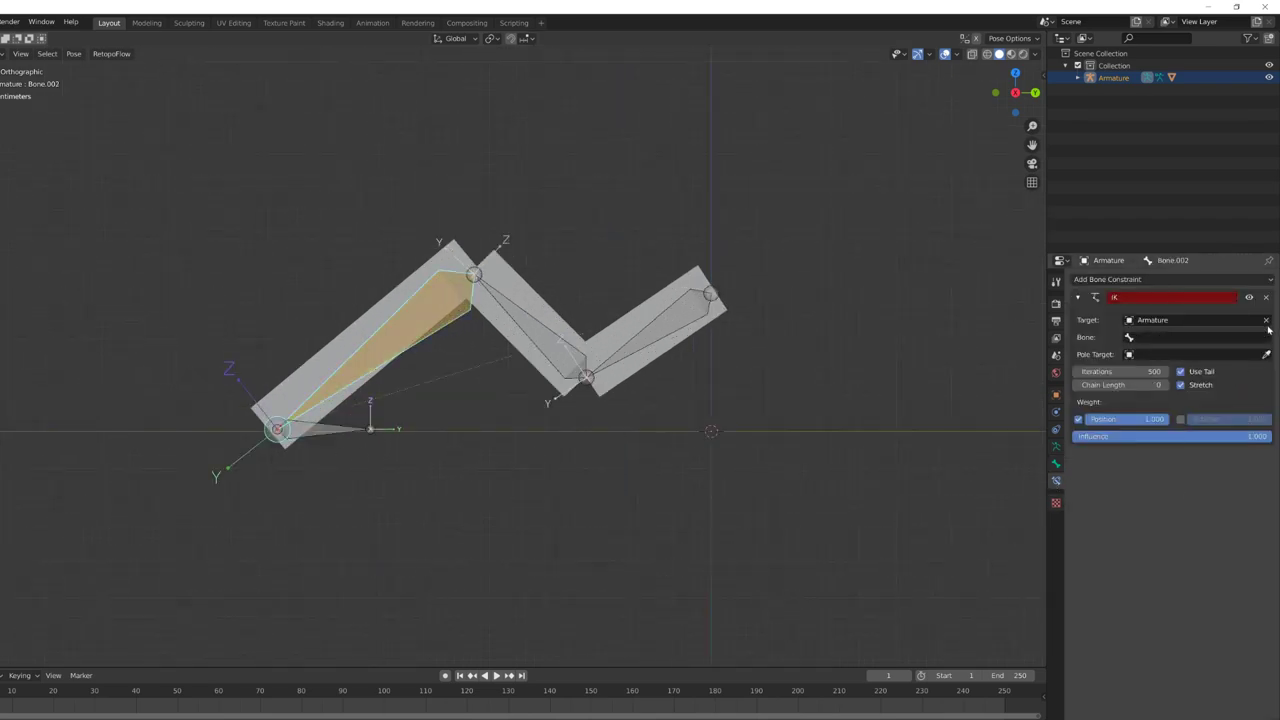
{"action": "left_click", "coordinate": [1266, 320]}
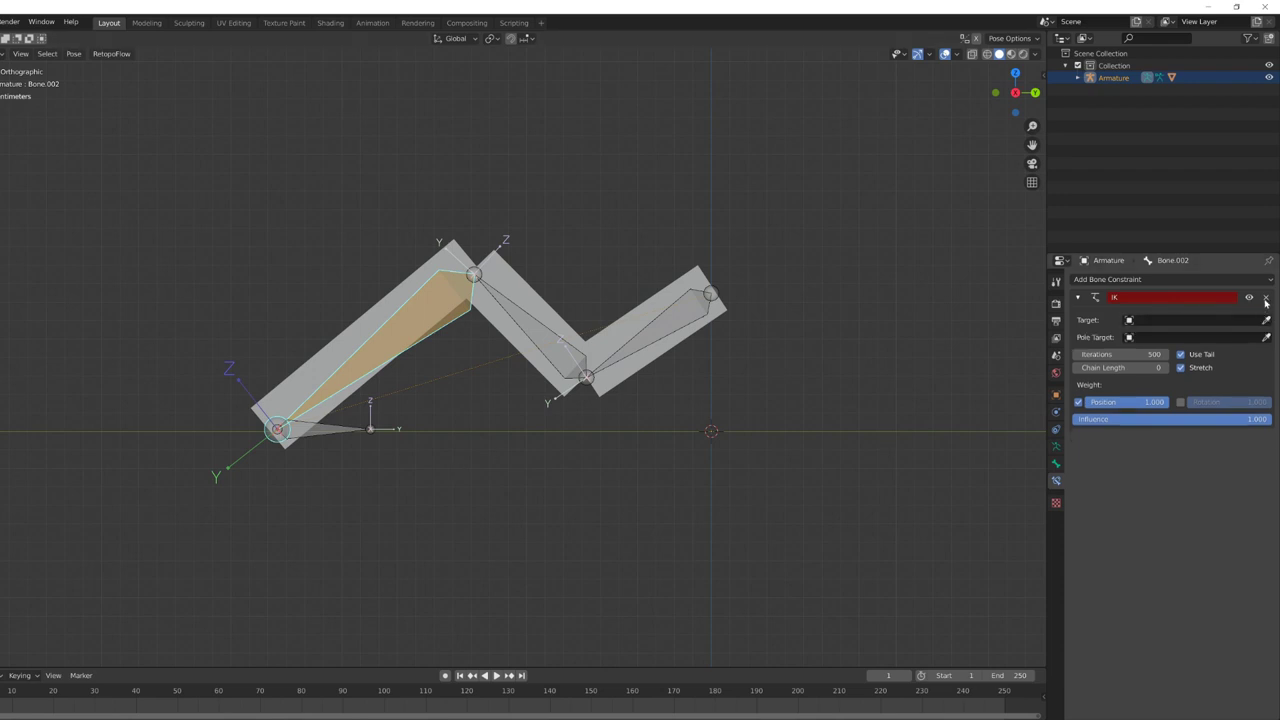
{"action": "left_click", "coordinate": [1266, 299]}
Step: Extrude a short bone along Y from the tail of Bone.002 in edit mode
{"action": "left_click", "coordinate": [333, 437]}
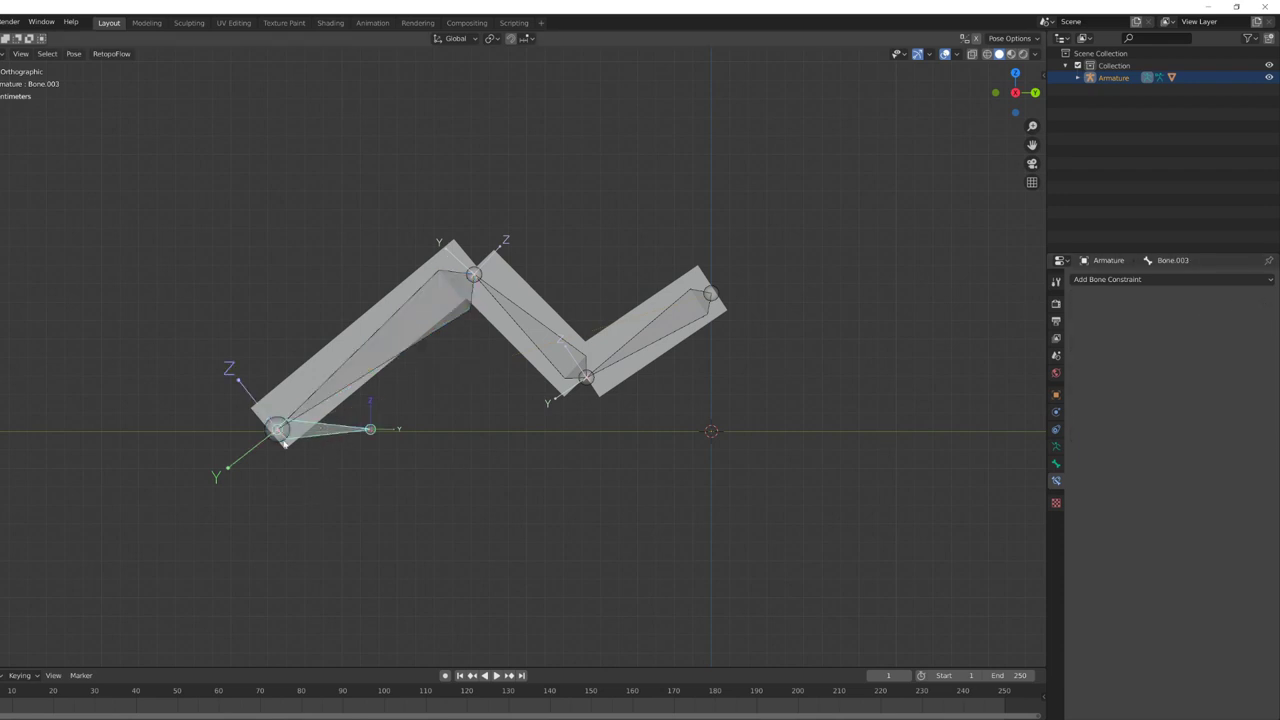
{"action": "middle_click_drag", "start_coordinate": [284, 444], "coordinate": [399, 471], "text": "shift"}
{"action": "scroll", "coordinate": [409, 477], "scroll_direction": "up", "scroll_amount": 2}
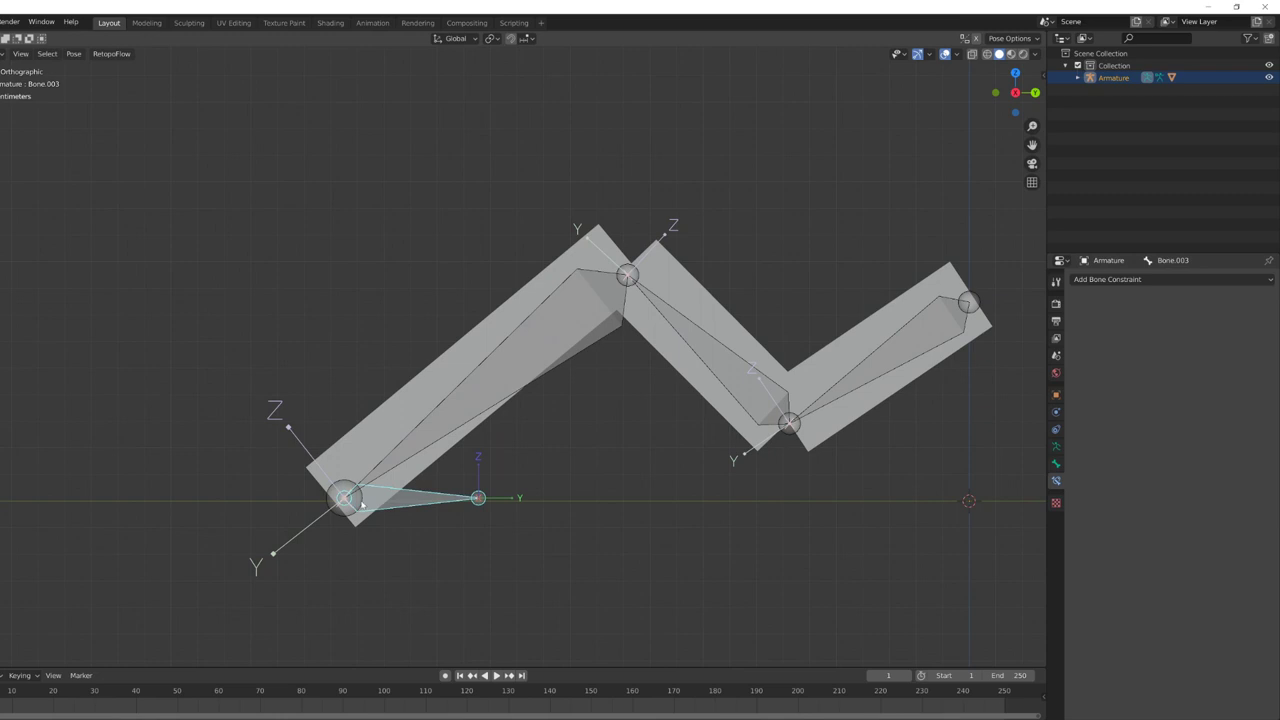
{"action": "left_click", "coordinate": [362, 505]}
{"action": "key", "text": "Tab"}
{"action": "left_click", "coordinate": [346, 499]}
{"action": "middle_click_drag", "start_coordinate": [385, 504], "coordinate": [340, 467], "text": "shift"}
{"action": "left_click", "coordinate": [408, 460]}
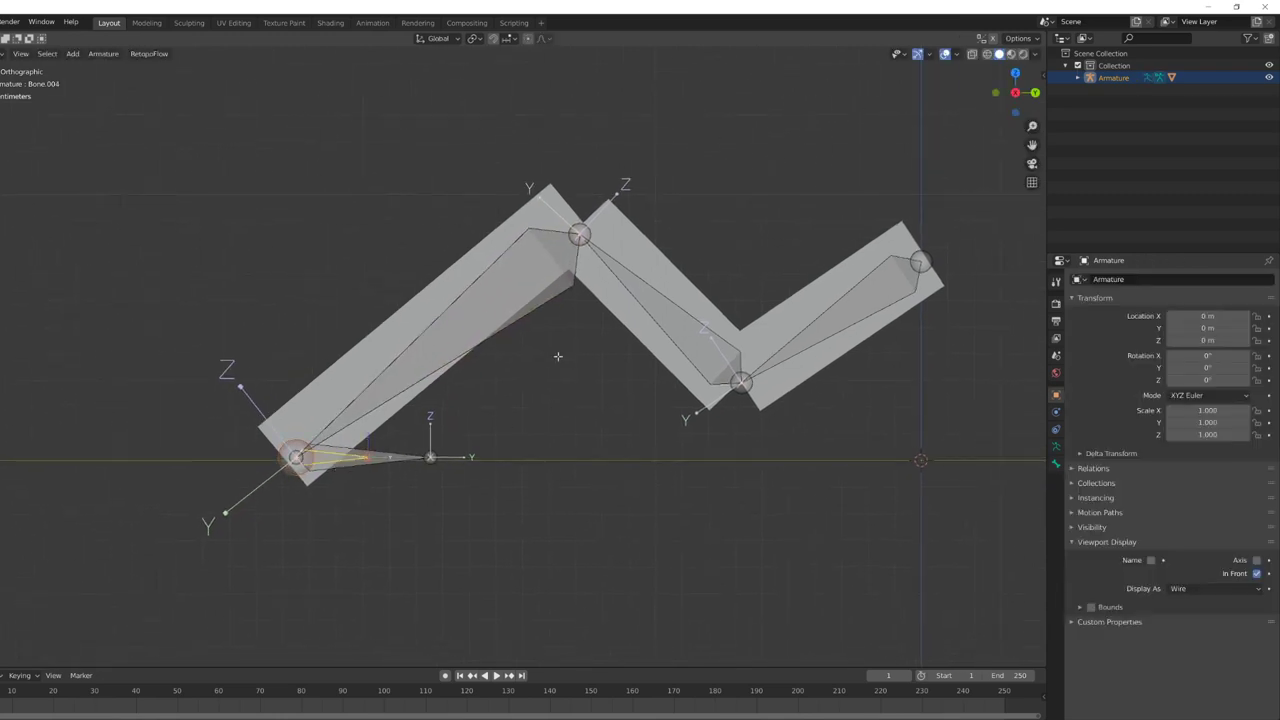
Step: Extrude matching short bones along Y from the chain's two inner joints
{"action": "left_click", "coordinate": [580, 234]}
{"action": "left_click", "coordinate": [740, 382], "text": "shift"}
{"action": "key", "text": "e"}
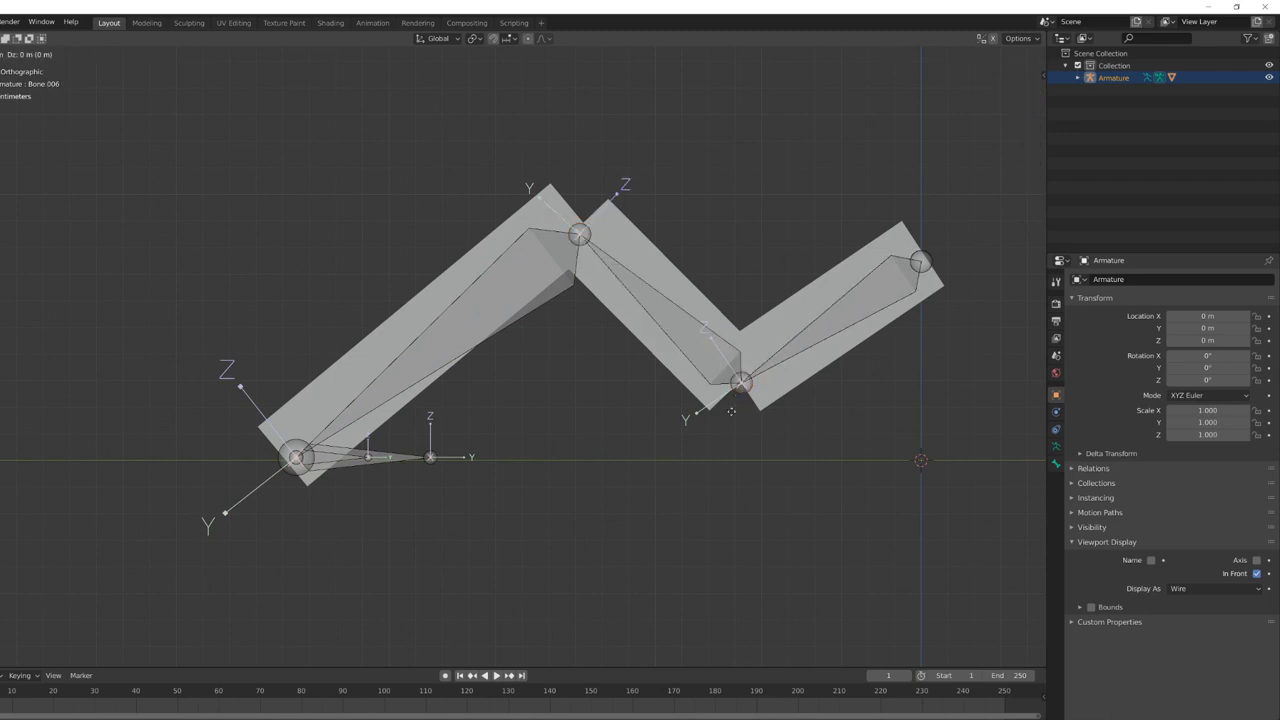
{"action": "left_click", "coordinate": [790, 395]}
{"action": "left_click", "coordinate": [776, 383]}
Step: Select the three short tweak bones and clear their parents
{"action": "left_click", "coordinate": [617, 235], "text": "shift"}
{"action": "left_click", "coordinate": [326, 456], "text": "shift"}
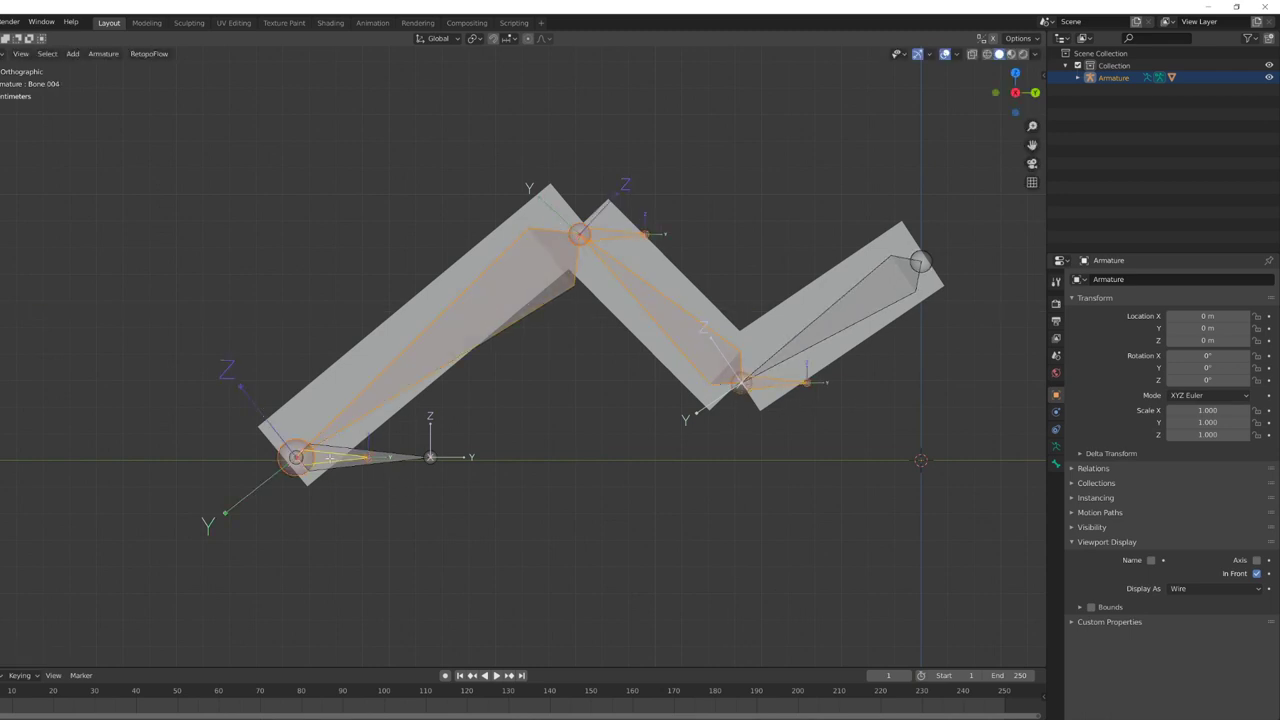
{"action": "key", "text": "alt+p"}
{"action": "left_click", "coordinate": [318, 480]}
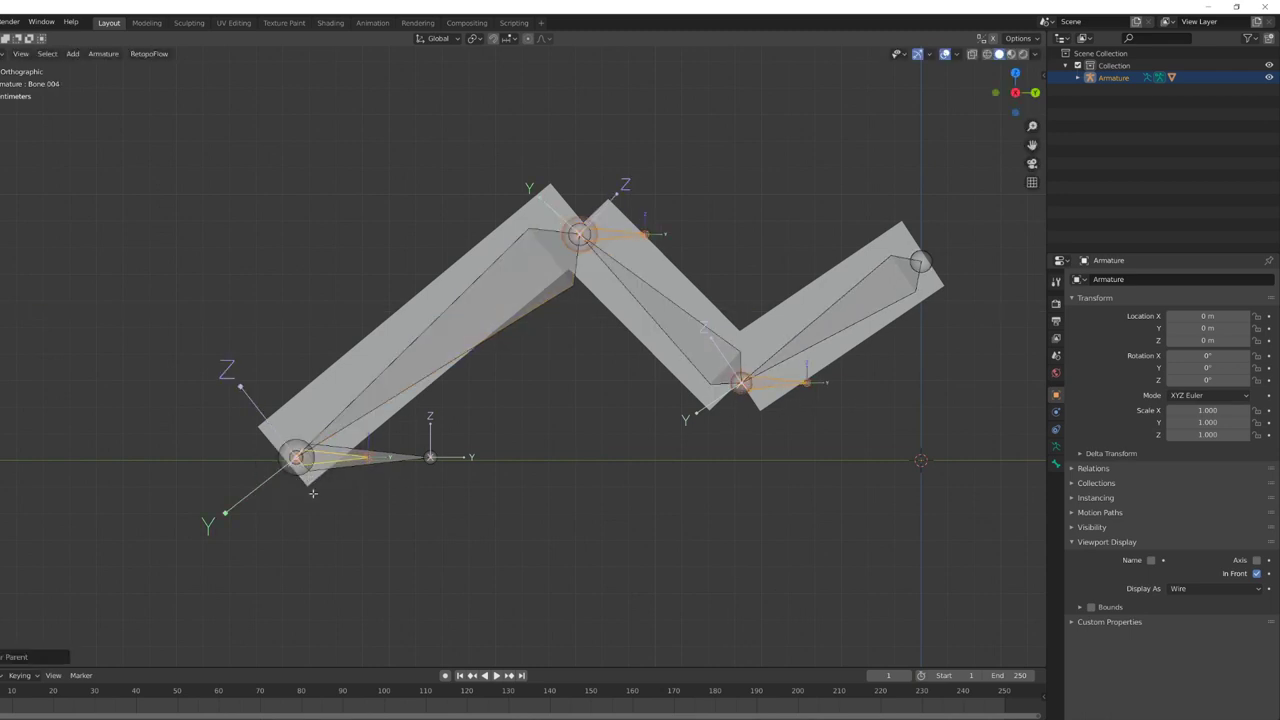
Step: Parent Bone.002 to the tweak bone Bone.006 and Bone.001 to Bone.005, and return to pose mode
{"action": "middle_click_drag", "start_coordinate": [341, 453], "coordinate": [280, 494], "text": "shift"}
{"action": "key", "text": "a"}
{"action": "left_click", "coordinate": [280, 494]}
{"action": "left_click", "coordinate": [443, 407]}
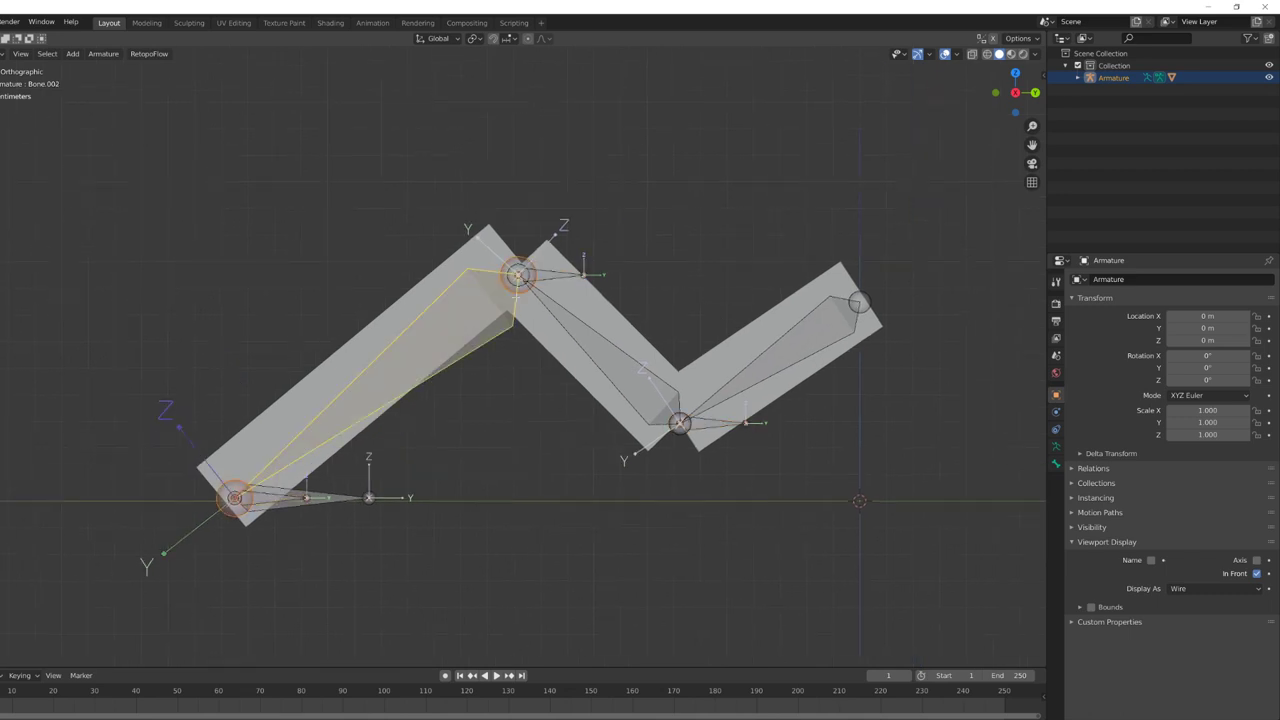
{"action": "key", "text": "ctrl+p"}
{"action": "left_click", "coordinate": [560, 284]}
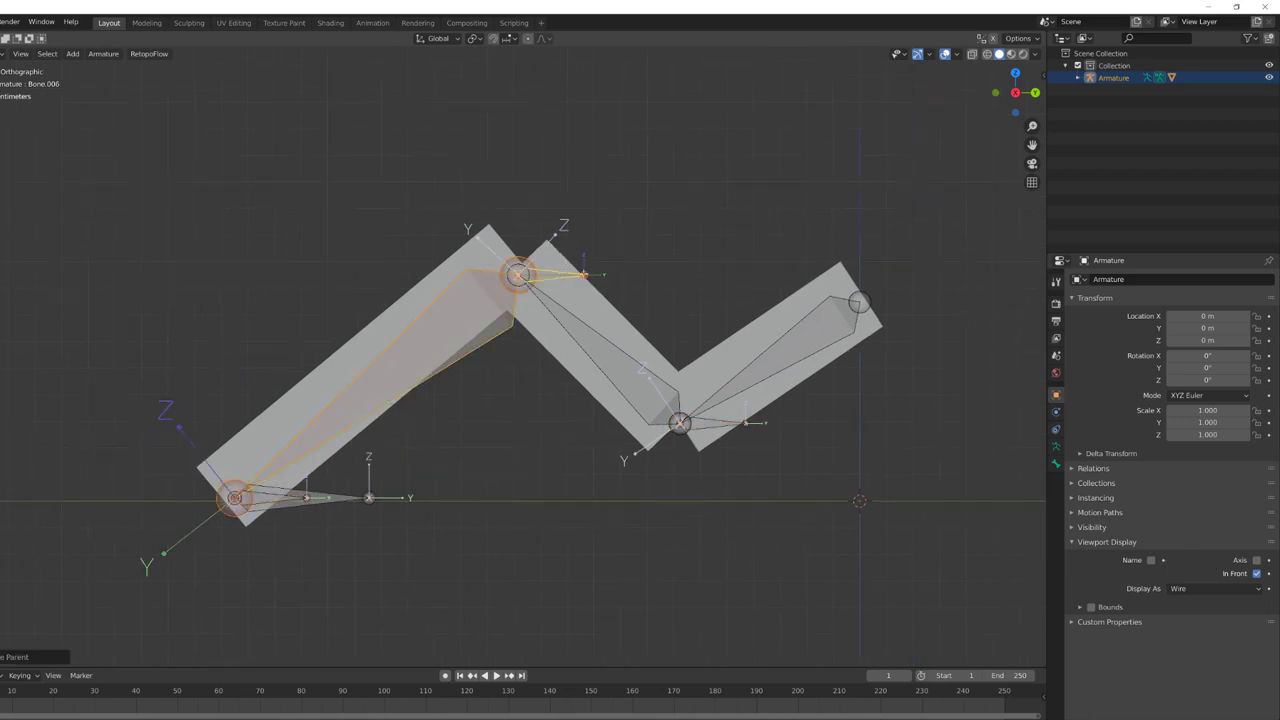
{"action": "left_click", "coordinate": [606, 343]}
{"action": "key", "text": "ctrl+Tab"}
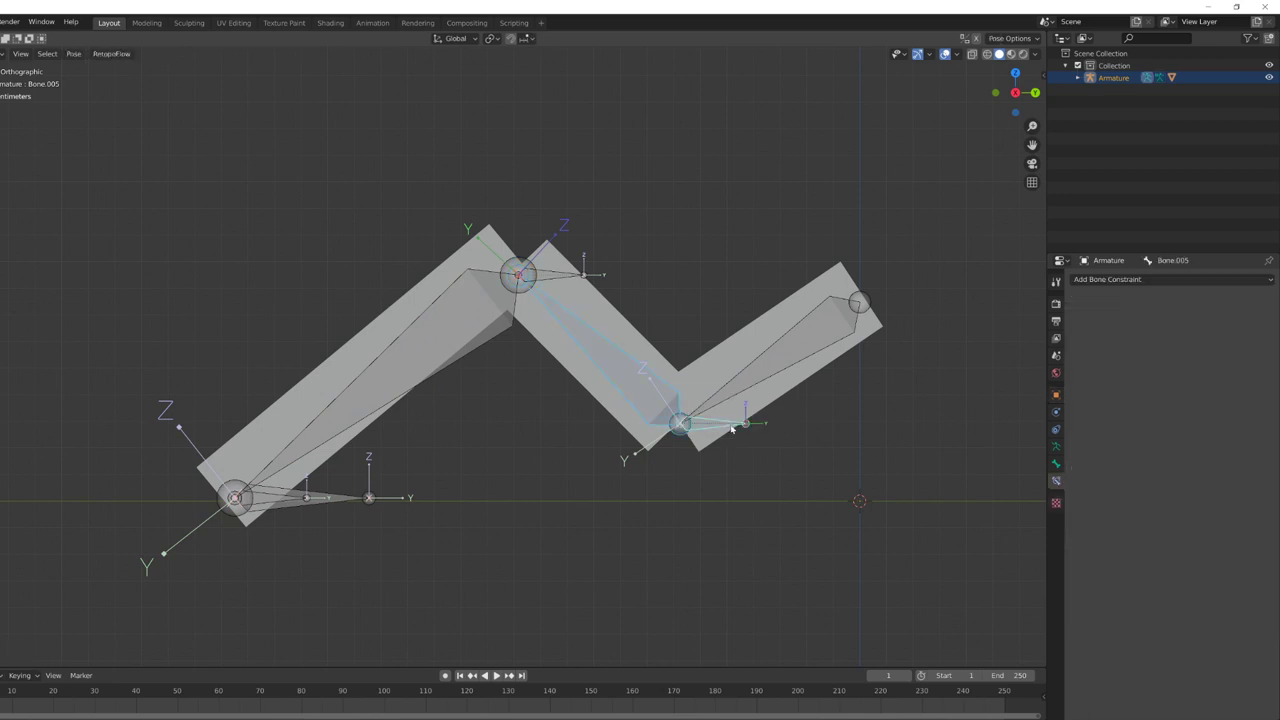
Step: Add Damped Track and Stretch To constraints to the root bone, targeting Bone.005
{"action": "left_click", "coordinate": [738, 426]}
{"action": "left_click", "coordinate": [749, 388], "text": "shift"}
{"action": "key", "text": "ctrl+shift+c"}
{"action": "left_click", "coordinate": [824, 376]}
{"action": "key", "text": "ctrl+shift+c"}
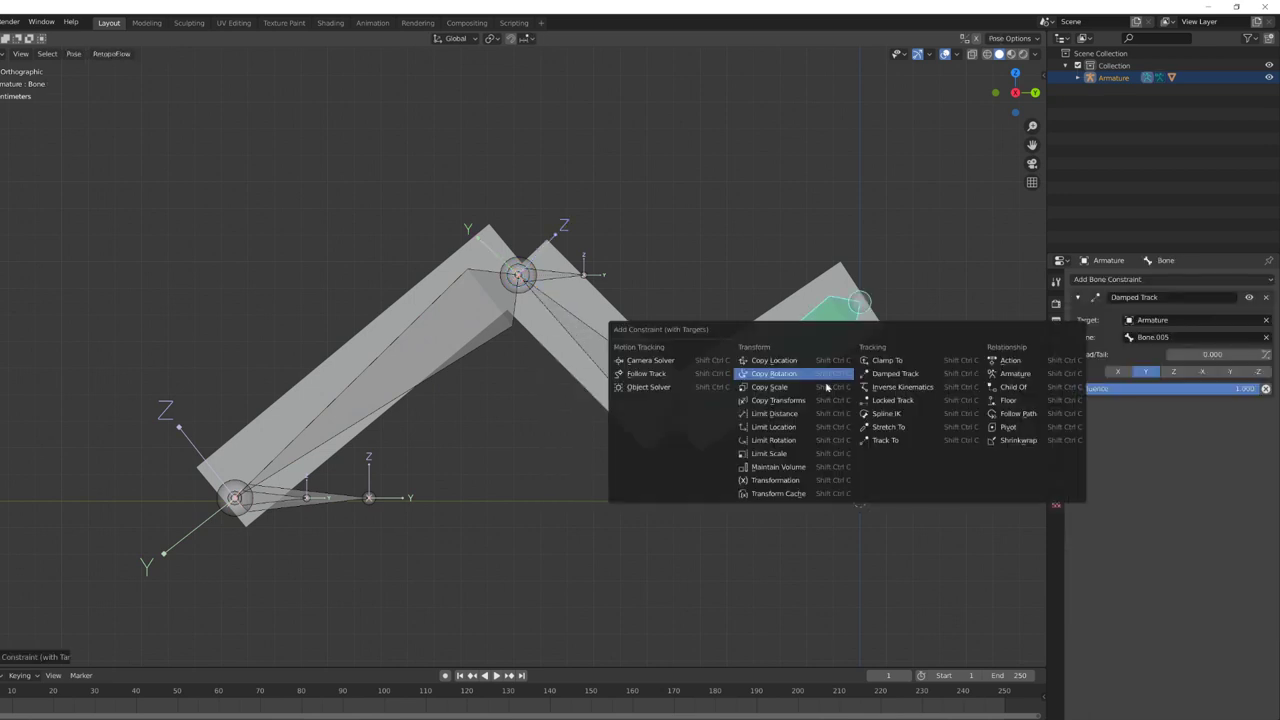
{"action": "left_click", "coordinate": [890, 429]}
Step: Add Damped Track and Stretch To constraints to Bone.001, targeting Bone.006
{"action": "left_click", "coordinate": [560, 277]}
{"action": "left_click", "coordinate": [566, 318], "text": "shift"}
{"action": "key", "text": "ctrl+shift+c"}
{"action": "left_click", "coordinate": [637, 264]}
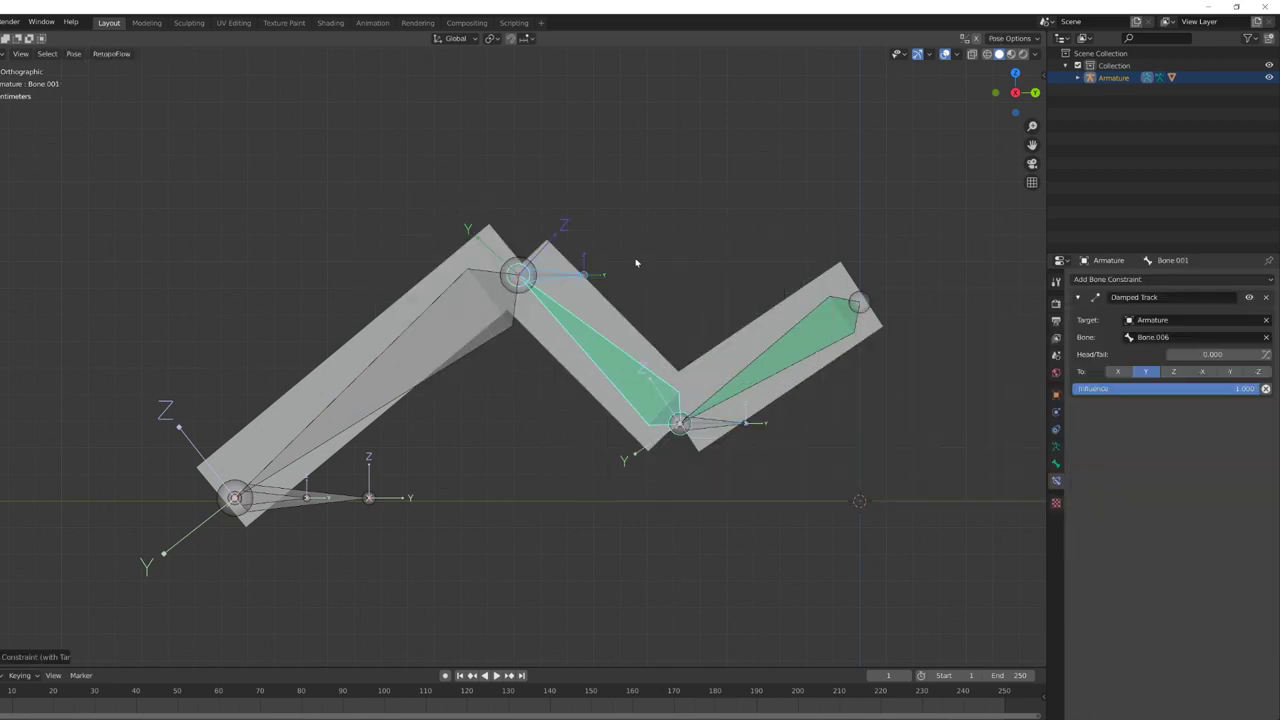
{"action": "key", "text": "ctrl+shift+c"}
{"action": "left_click", "coordinate": [666, 323]}
Step: Add Damped Track and Stretch To constraints to Bone.002, targeting Bone.004
{"action": "left_click", "coordinate": [278, 500]}
{"action": "left_click", "coordinate": [311, 452], "text": "shift"}
{"action": "key", "text": "ctrl+shift+c"}
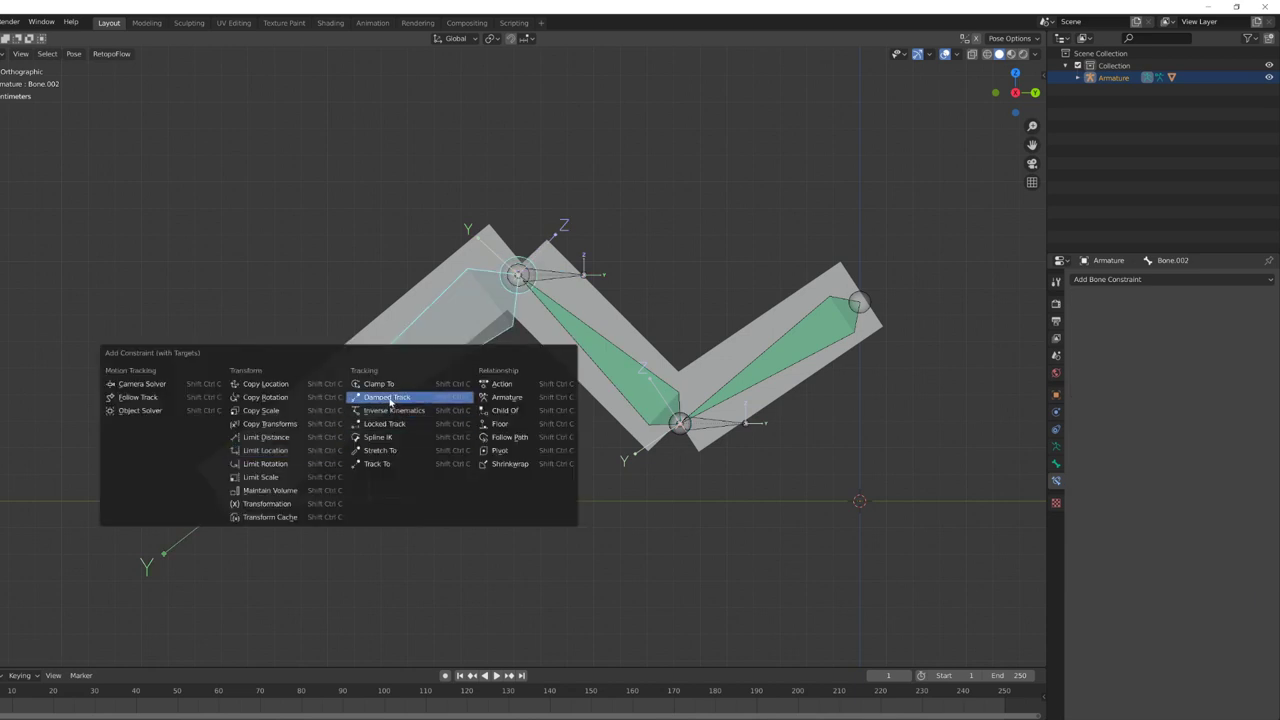
{"action": "left_click", "coordinate": [389, 399]}
{"action": "key", "text": "ctrl+shift+c"}
{"action": "left_click", "coordinate": [456, 455]}
Step: Try moving each of the three tweak bones to test how the chain stretches
{"action": "left_click", "coordinate": [297, 501]}
{"action": "scroll", "coordinate": [340, 543], "scroll_direction": "down", "scroll_amount": 4}
{"action": "key", "text": "g"}
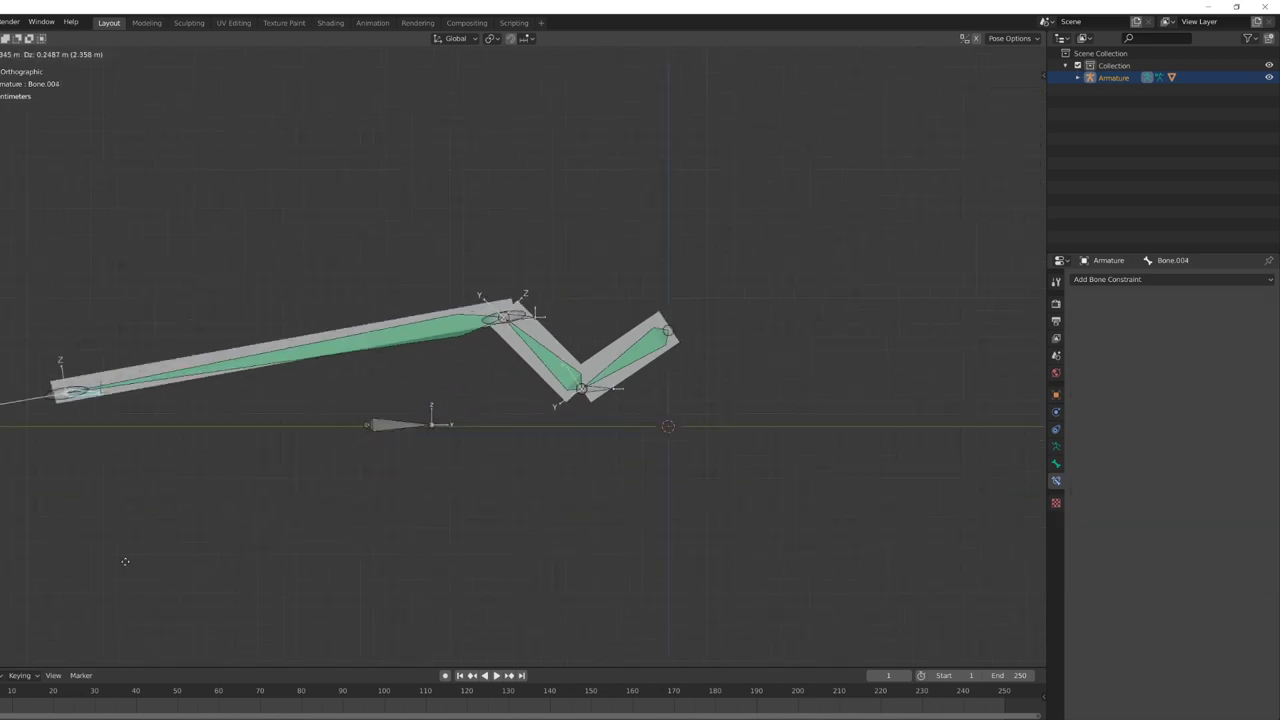
{"action": "left_click", "coordinate": [369, 494]}
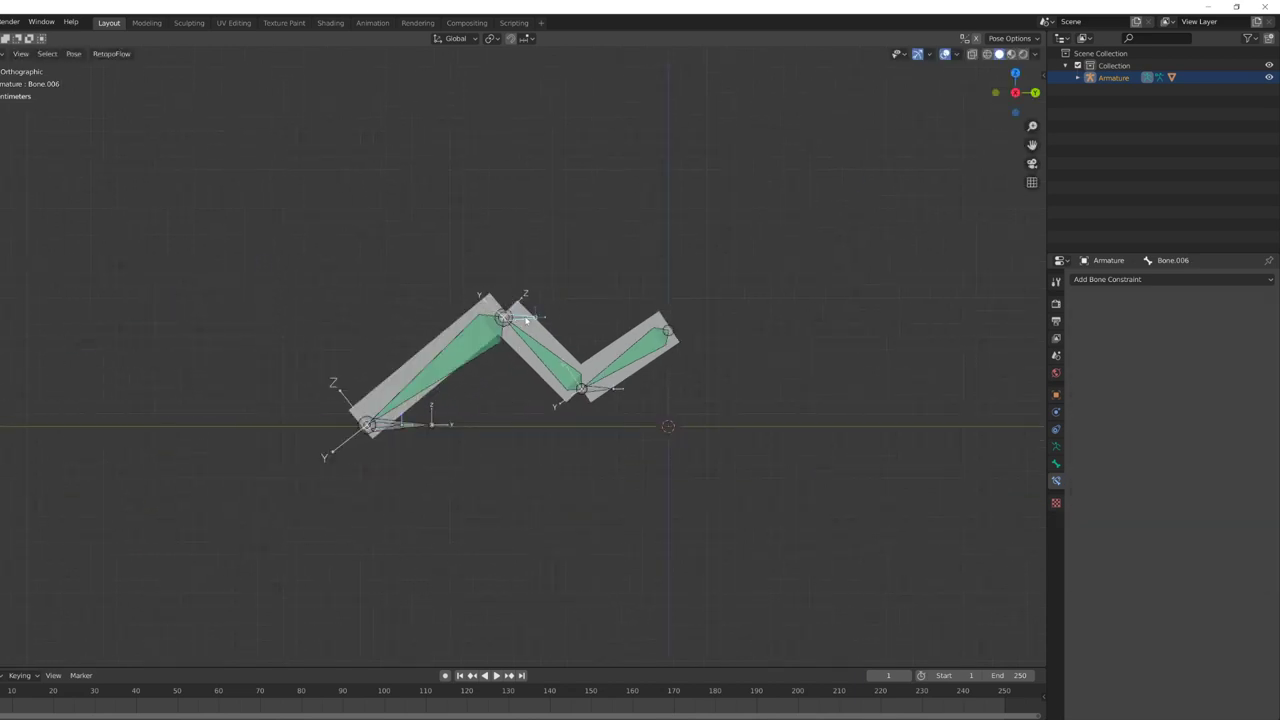
{"action": "key", "text": "g"}
{"action": "right_click", "coordinate": [470, 141]}
{"action": "left_click", "coordinate": [601, 392]}
{"action": "key", "text": "g"}
{"action": "key", "text": "Escape"}
Step: Duplicate the three chain bones together with Bone.003 in place in edit mode
{"action": "scroll", "coordinate": [457, 470], "scroll_direction": "up", "scroll_amount": 3}
{"action": "key", "text": "Tab"}
{"action": "left_click", "coordinate": [471, 383]}
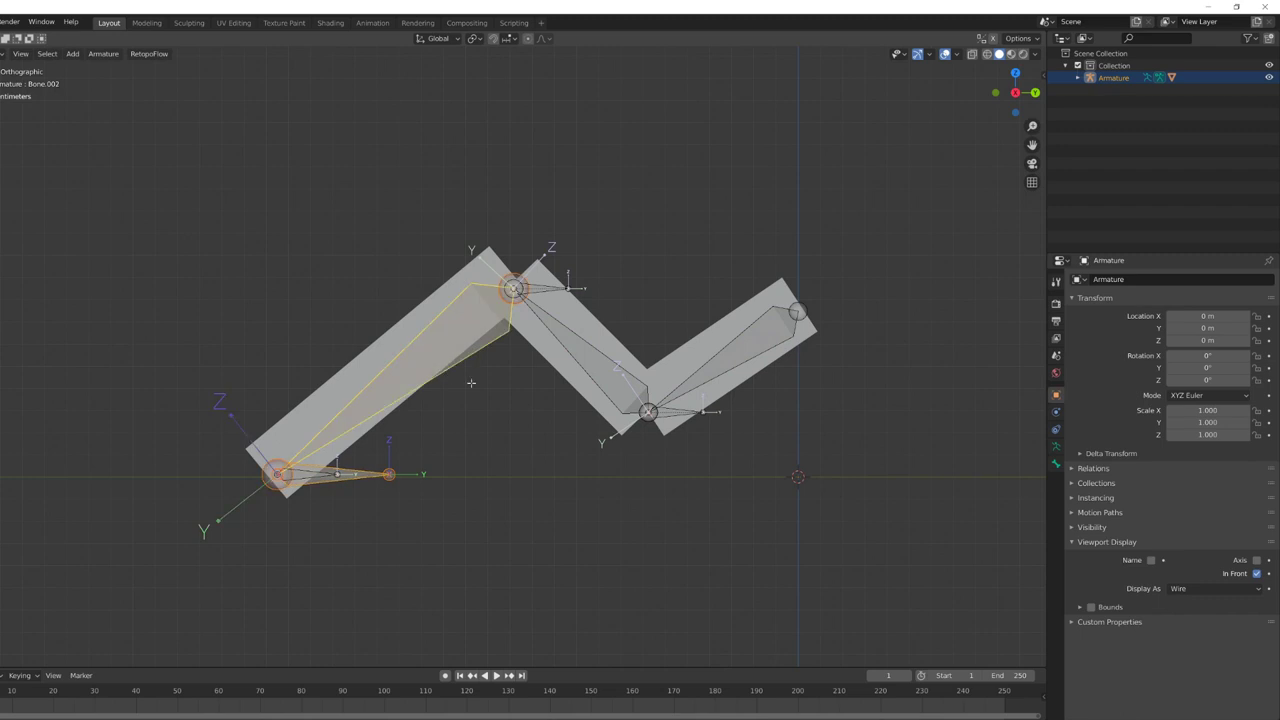
{"action": "left_click", "coordinate": [610, 362], "text": "shift"}
{"action": "left_click", "coordinate": [709, 358], "text": "shift"}
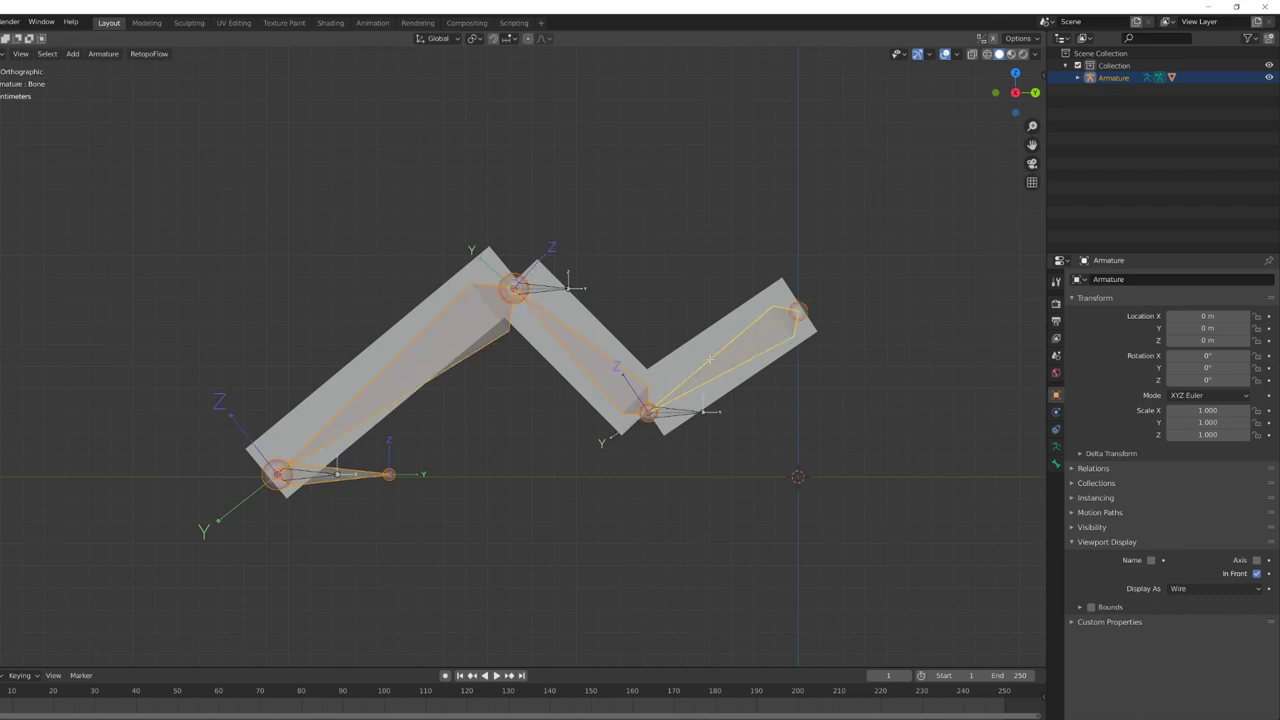
{"action": "key", "text": "shift+d"}
{"action": "key", "text": "Escape"}
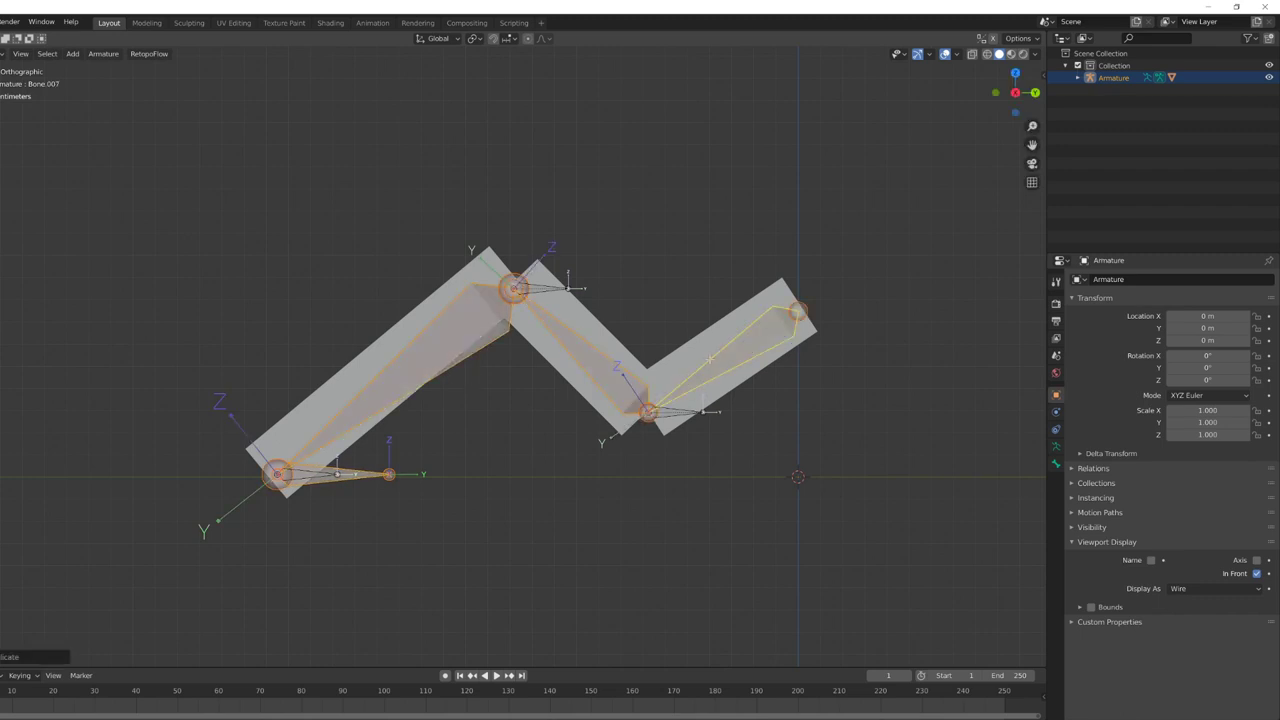
Step: Move the duplicated bones up 1 m along Z and delete the original Bone.003 at the lower chain's end
{"action": "type", "text": "gz1"}
{"action": "key", "text": "Return"}
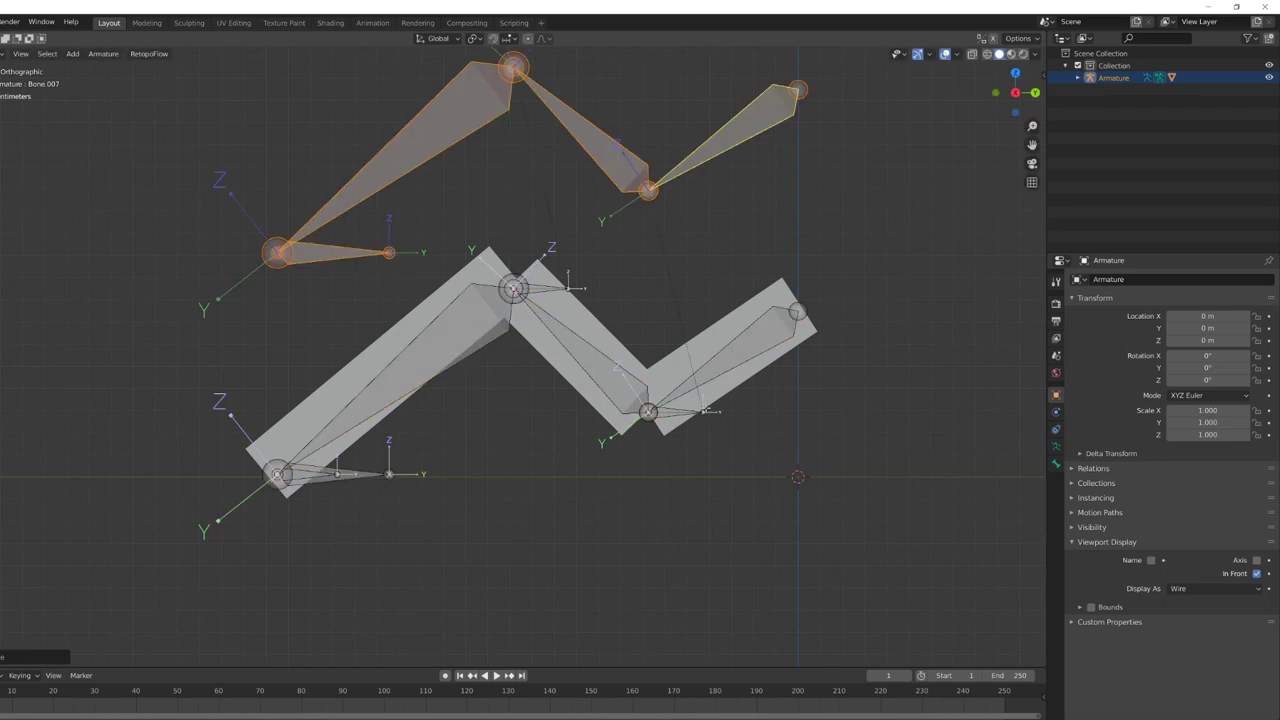
{"action": "middle_click_drag", "start_coordinate": [393, 493], "coordinate": [380, 526], "text": "shift"}
{"action": "left_click", "coordinate": [374, 508]}
{"action": "left_click", "coordinate": [354, 509]}
{"action": "key", "text": "x"}
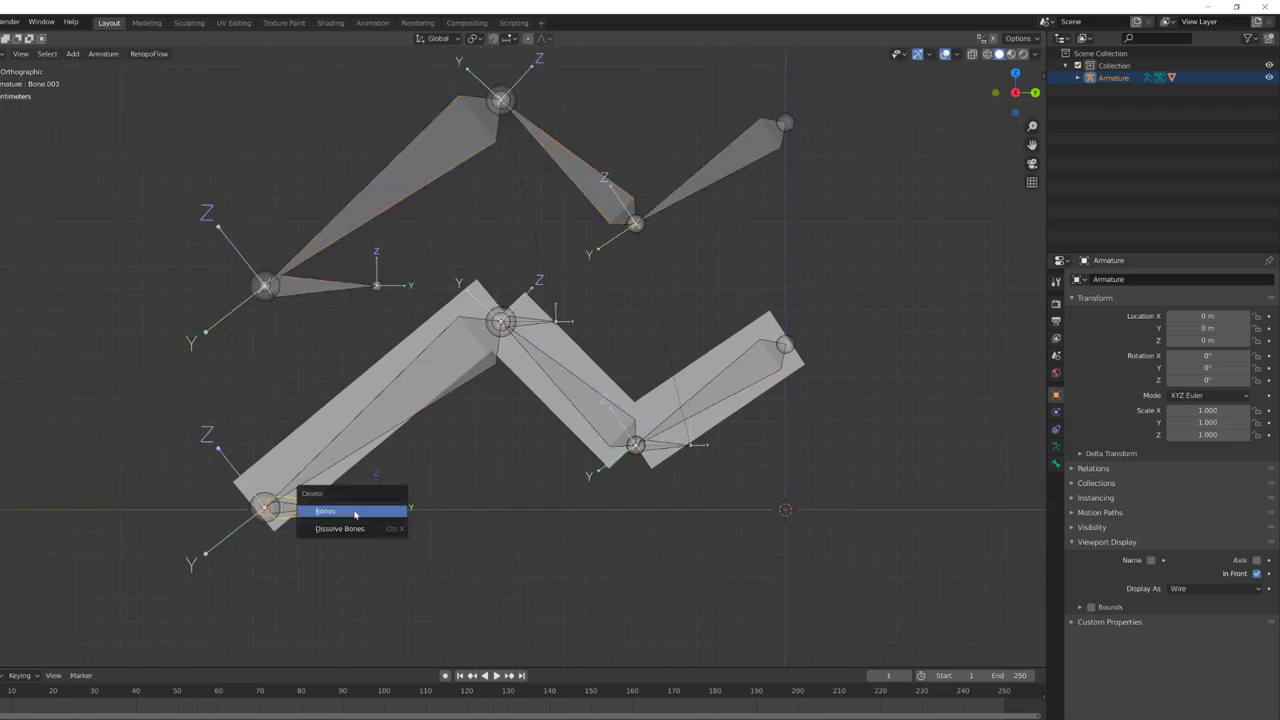
{"action": "left_click", "coordinate": [355, 512]}
Step: In edit mode, parent the duplicated middle bone, Bone.009, to Bone.007 as a connected child
{"action": "key", "text": "ctrl+Tab"}
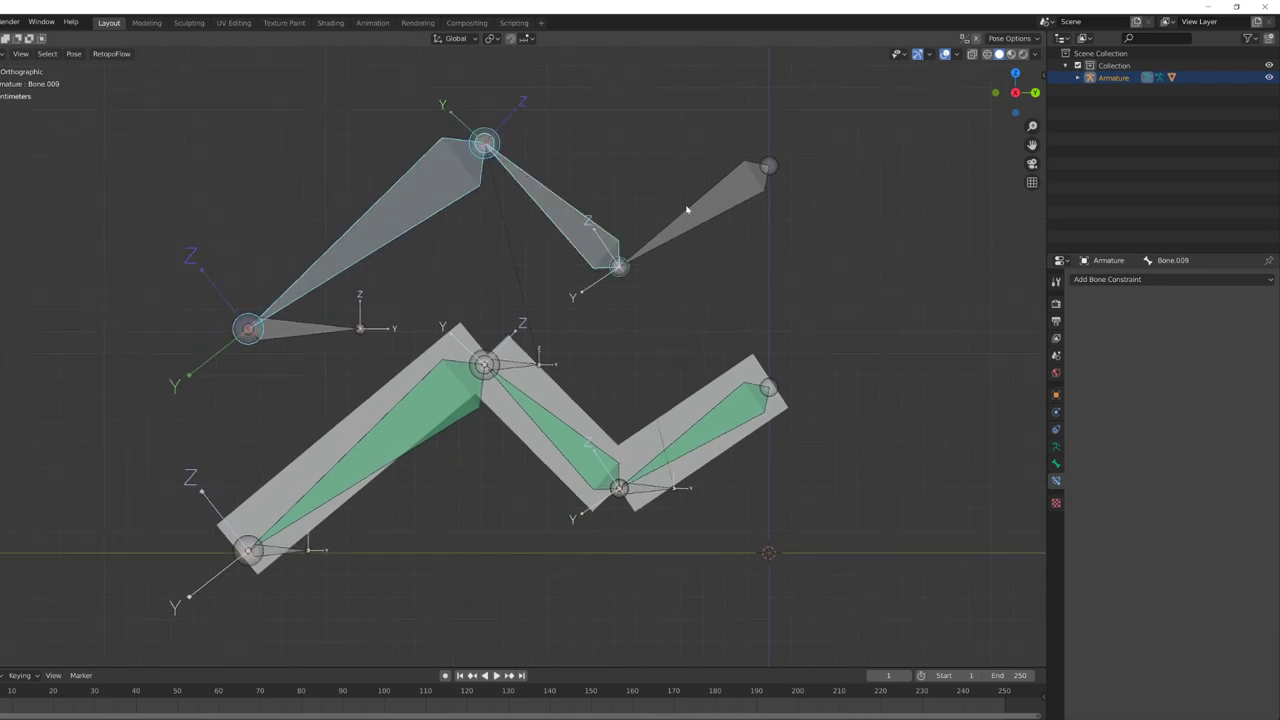
{"action": "left_click", "coordinate": [687, 209], "text": "shift"}
{"action": "key", "text": "alt+a"}
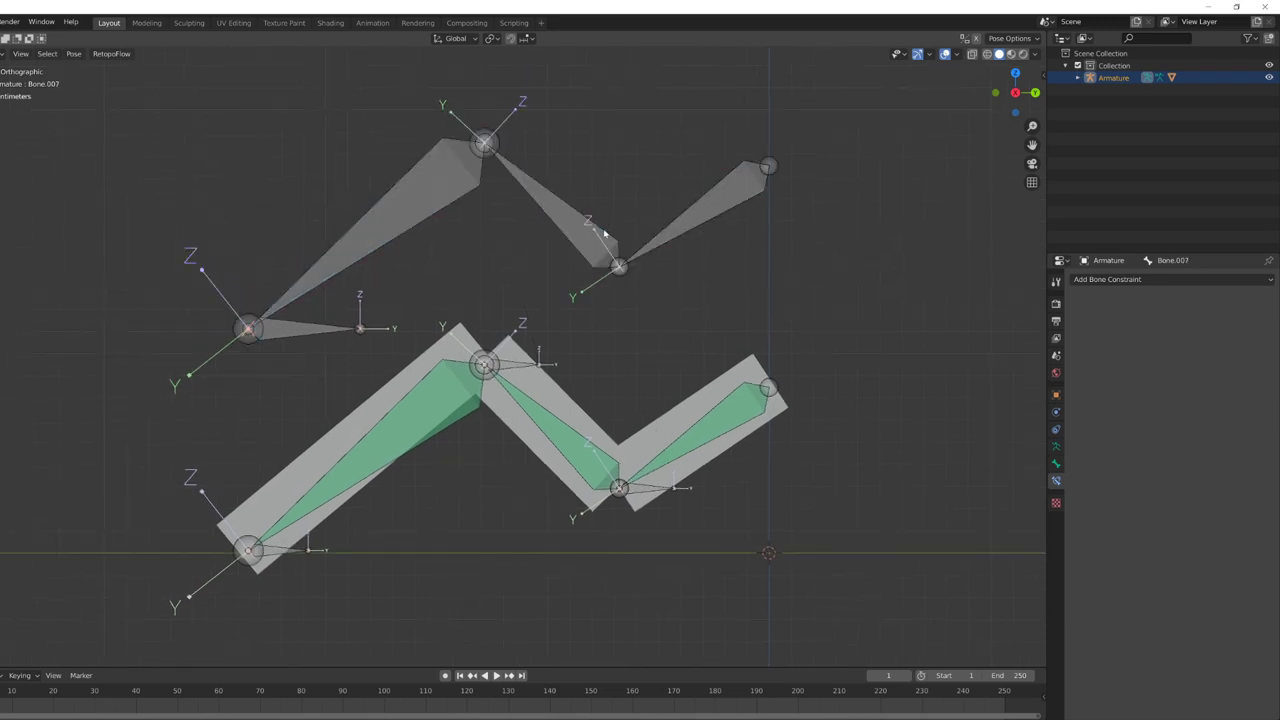
{"action": "left_click", "coordinate": [606, 229]}
{"action": "key", "text": "Tab"}
{"action": "left_click", "coordinate": [673, 232], "text": "shift"}
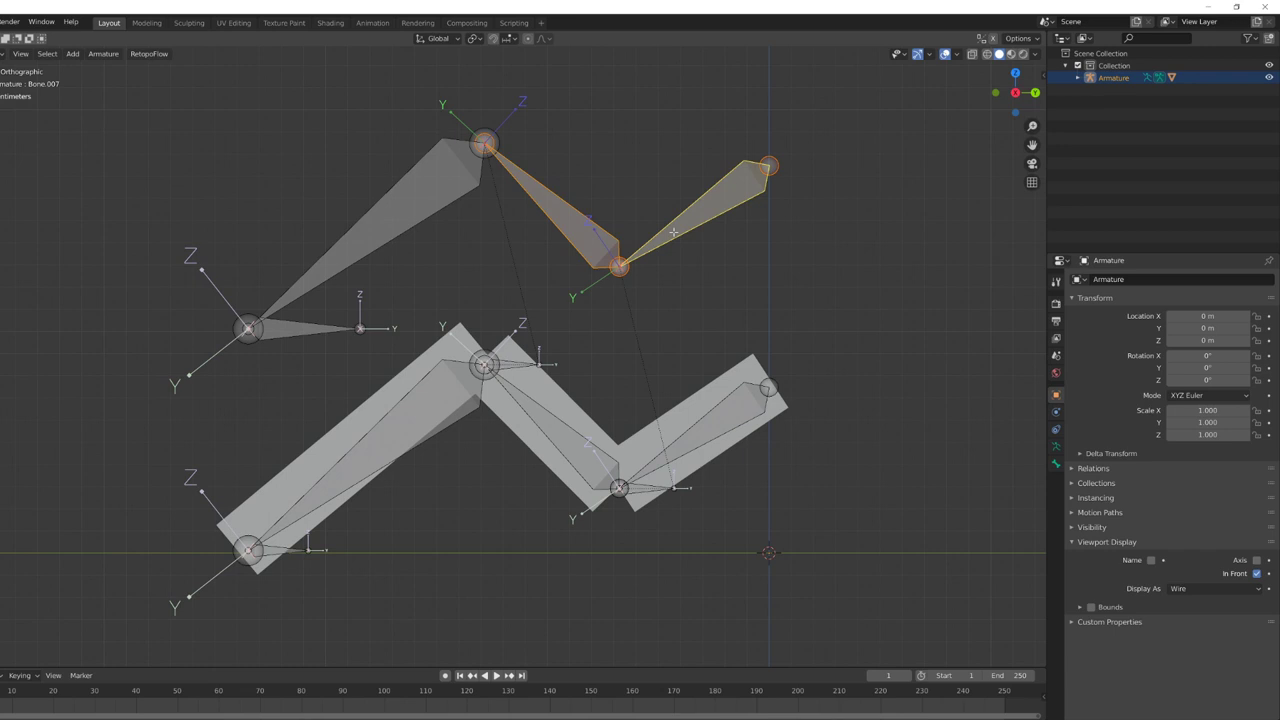
{"action": "key", "text": "ctrl+p"}
{"action": "left_click", "coordinate": [673, 232]}
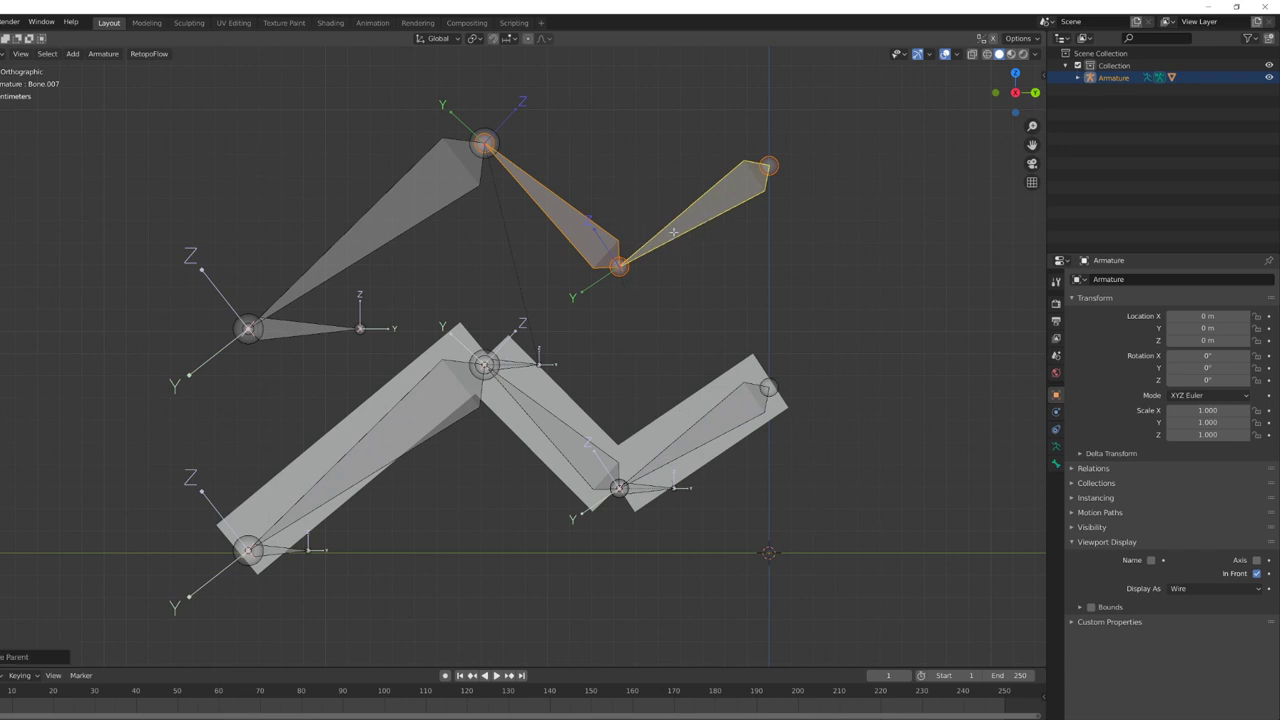
Step: Parent Bone.010 to Bone.009 as a connected child
{"action": "key", "text": "alt+a"}
{"action": "left_click", "coordinate": [443, 211]}
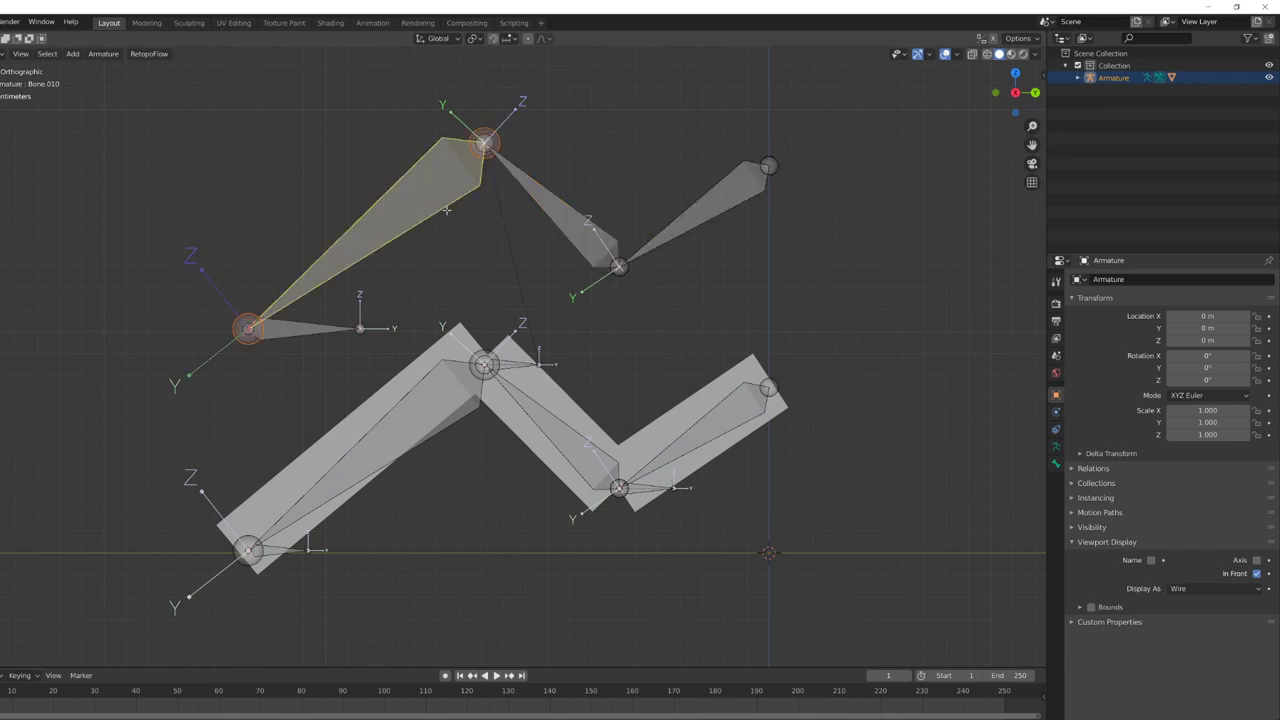
{"action": "left_click", "coordinate": [514, 172], "text": "shift"}
{"action": "key", "text": "ctrl+p"}
{"action": "left_click", "coordinate": [511, 170]}
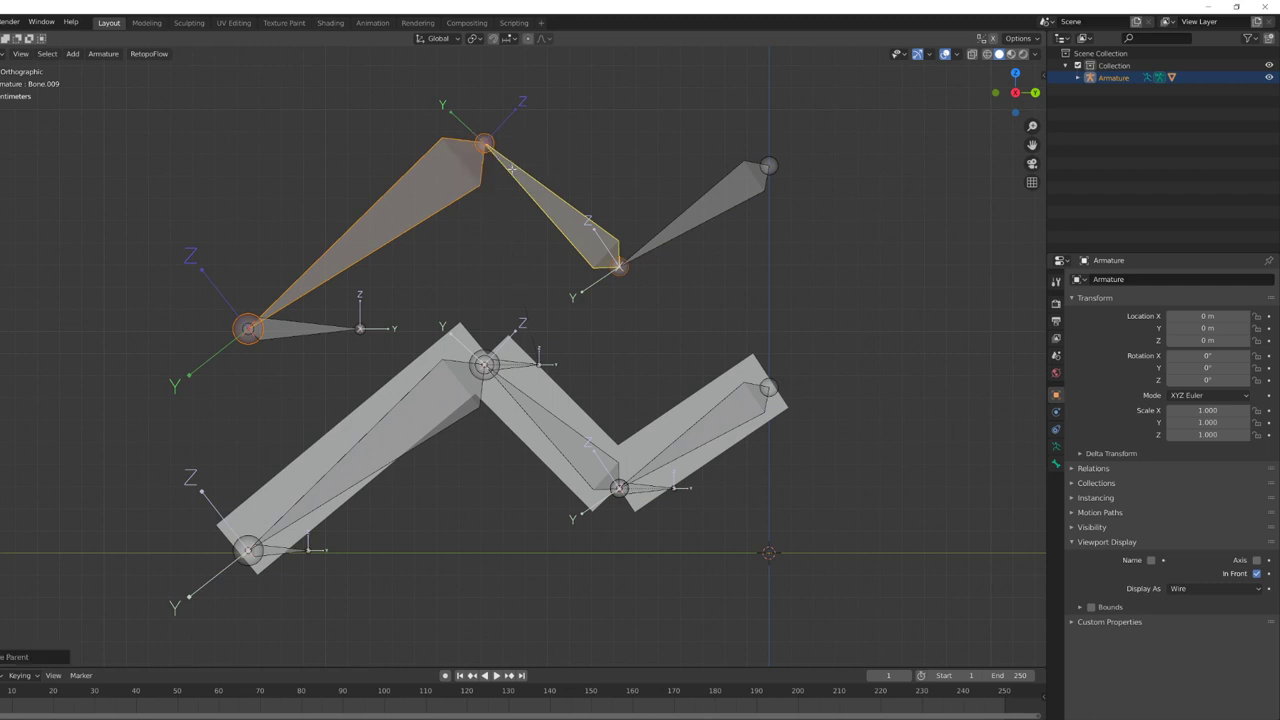
Step: In pose mode, add an Inverse Kinematics constraint to Bone.010 that targets Bone.008
{"action": "key", "text": "ctrl+Tab"}
{"action": "left_click", "coordinate": [333, 333]}
{"action": "left_click", "coordinate": [338, 281], "text": "shift"}
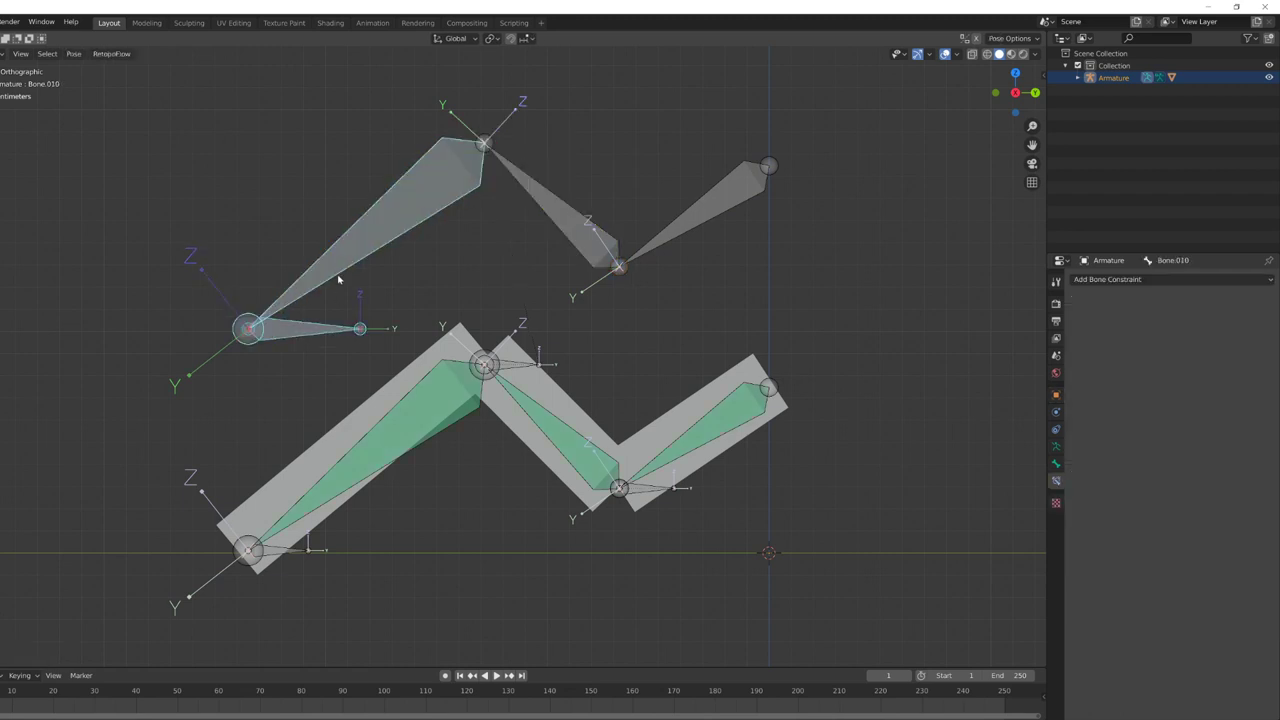
{"action": "key", "text": "shift+ctrl+c"}
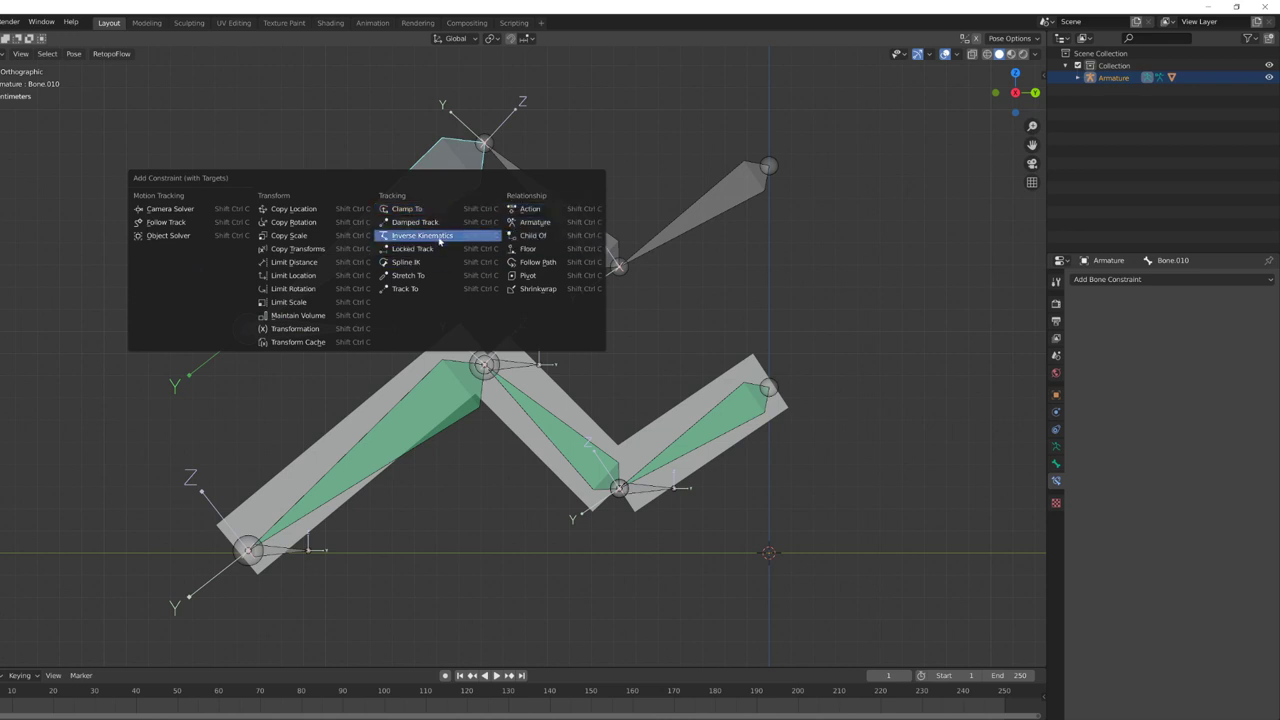
{"action": "left_click", "coordinate": [440, 236]}
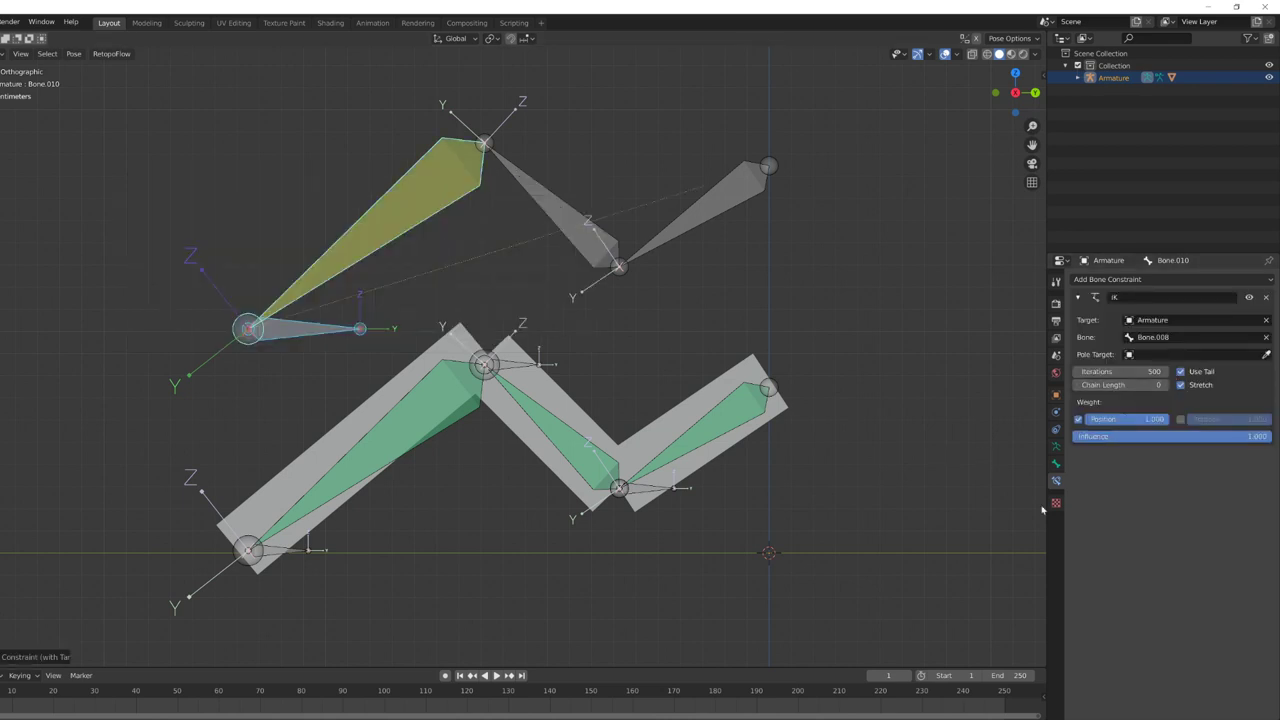
Step: Set the IK Stretch of Bone.010, Bone.009 and Bone.007 to 0.01
{"action": "left_click", "coordinate": [1055, 463]}
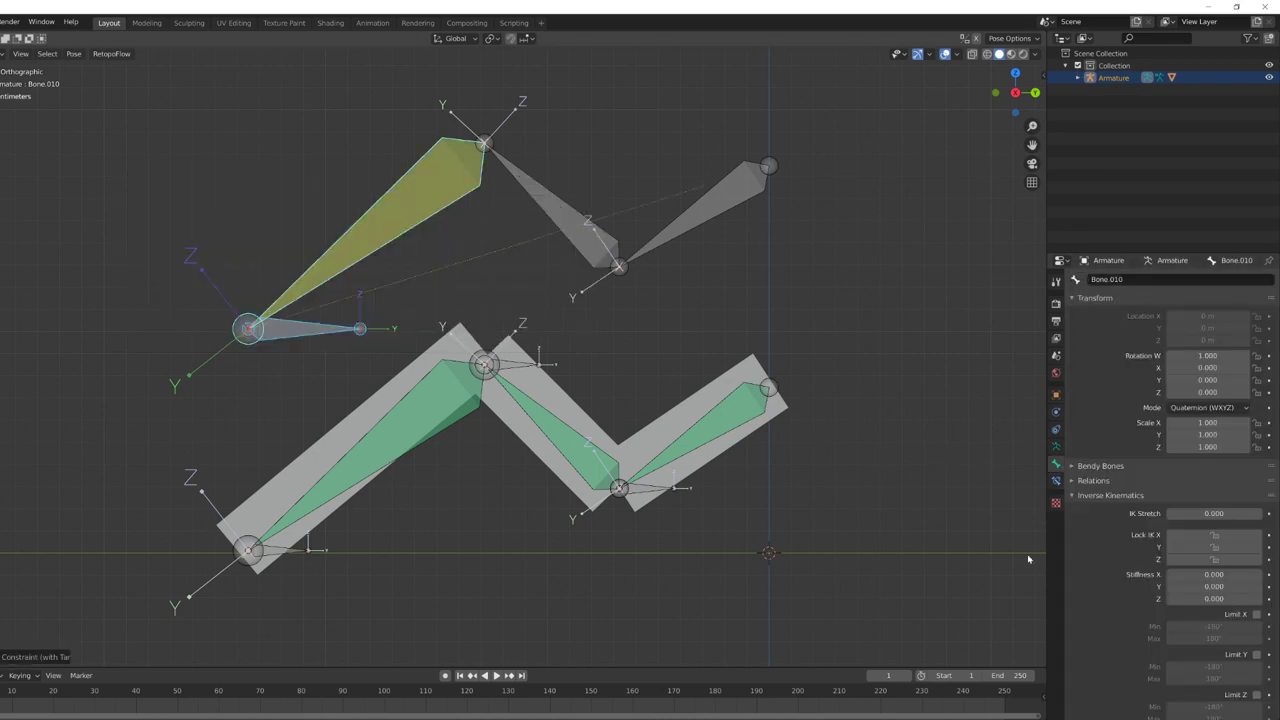
{"action": "left_click", "coordinate": [1185, 515]}
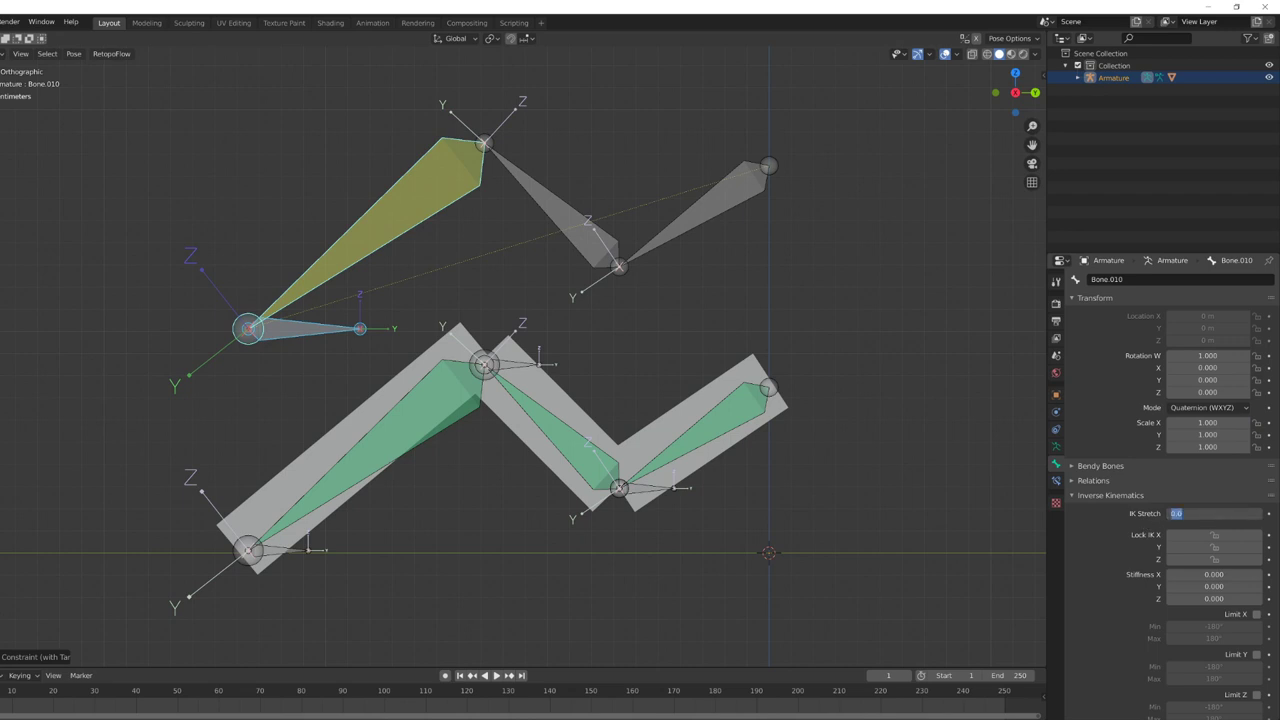
{"action": "type", "text": "0.01"}
{"action": "key", "text": "Return"}
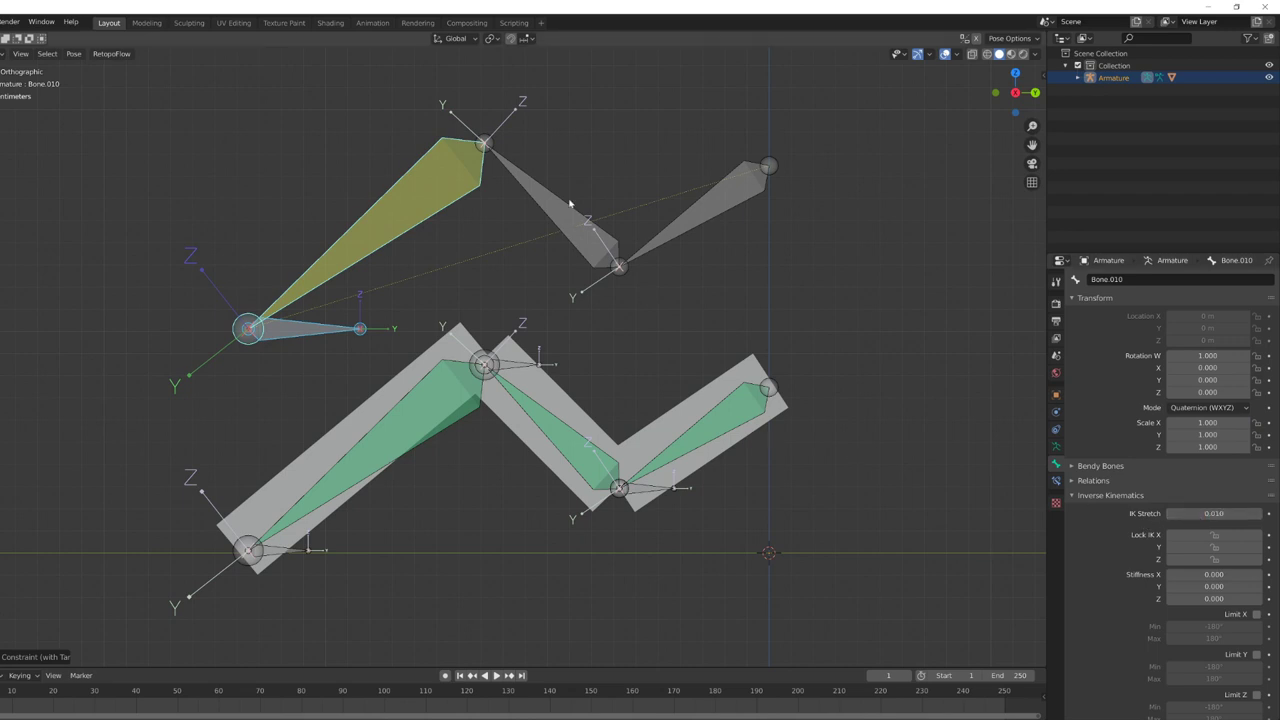
{"action": "left_click", "coordinate": [571, 206]}
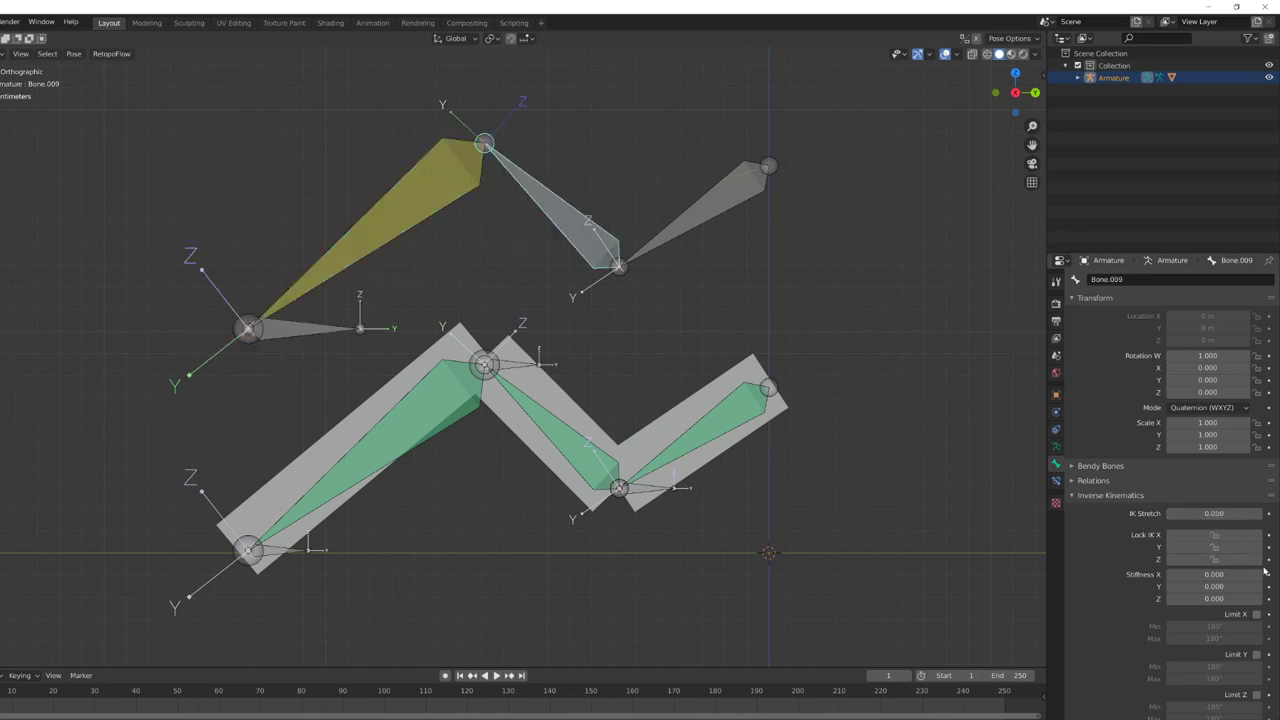
{"action": "left_click", "coordinate": [684, 250]}
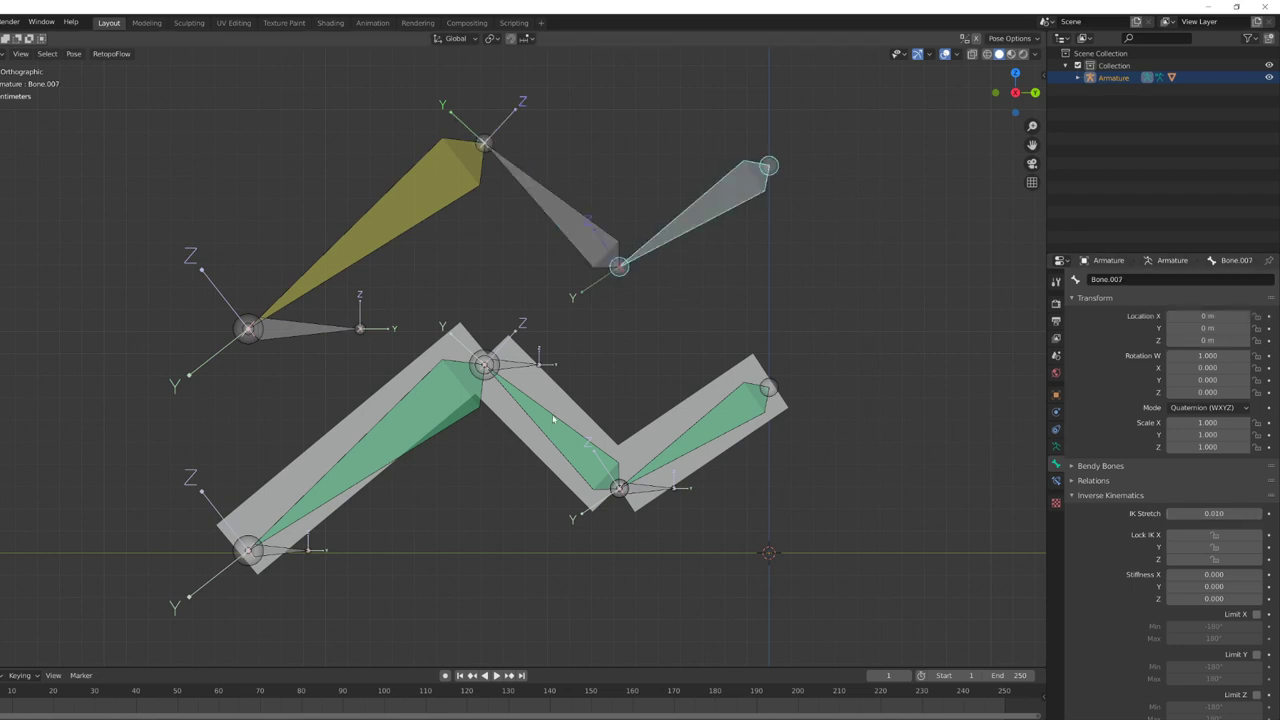
Step: Try moving the IK target Bone.008 from different view angles to test how the chain bends
{"action": "scroll", "coordinate": [367, 366], "scroll_direction": "down", "scroll_amount": 2}
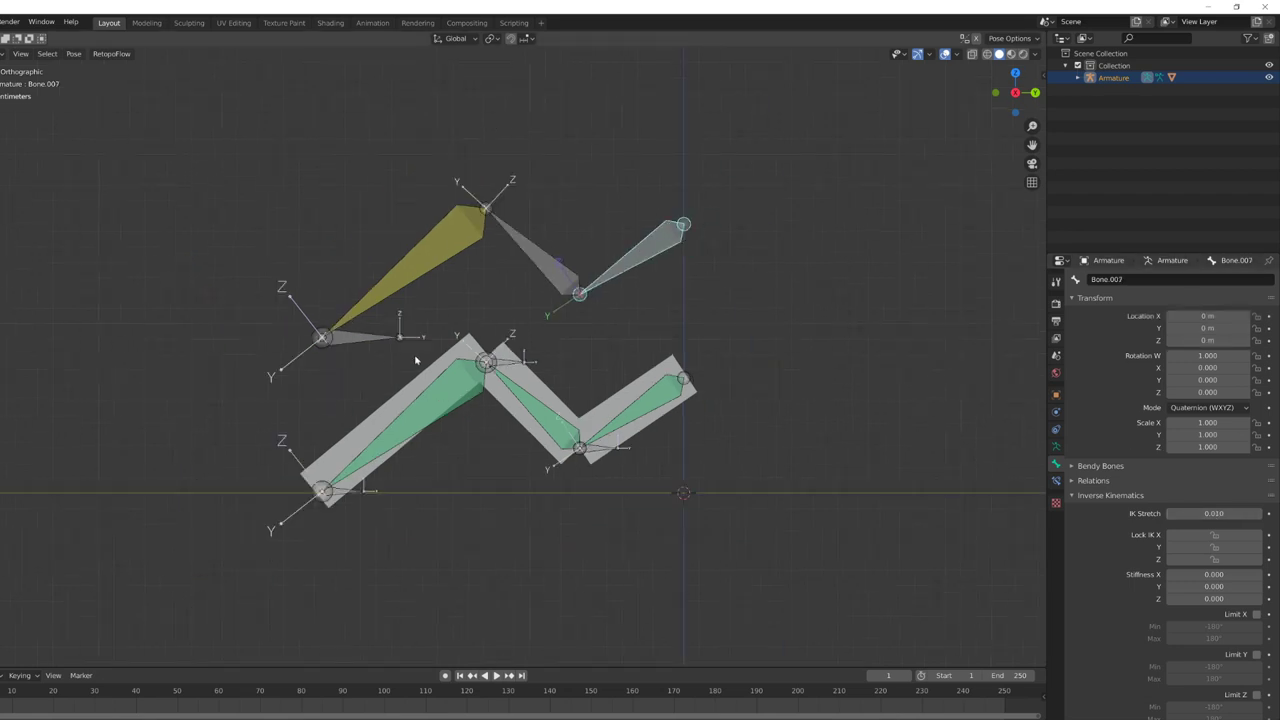
{"action": "left_click", "coordinate": [374, 338]}
{"action": "middle_click_drag", "start_coordinate": [374, 338], "coordinate": [560, 368]}
{"action": "key", "text": "g"}
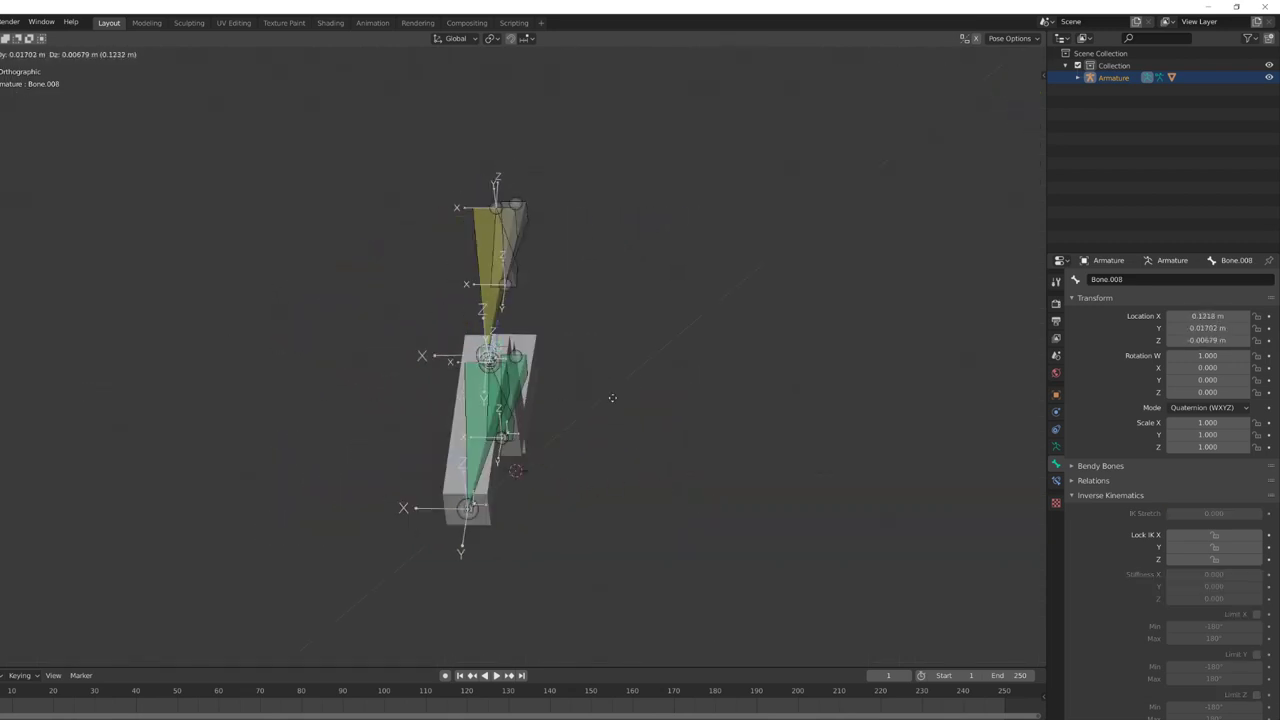
{"action": "right_click", "coordinate": [697, 409]}
{"action": "middle_click_drag", "start_coordinate": [697, 409], "coordinate": [440, 414]}
{"action": "key", "text": "g"}
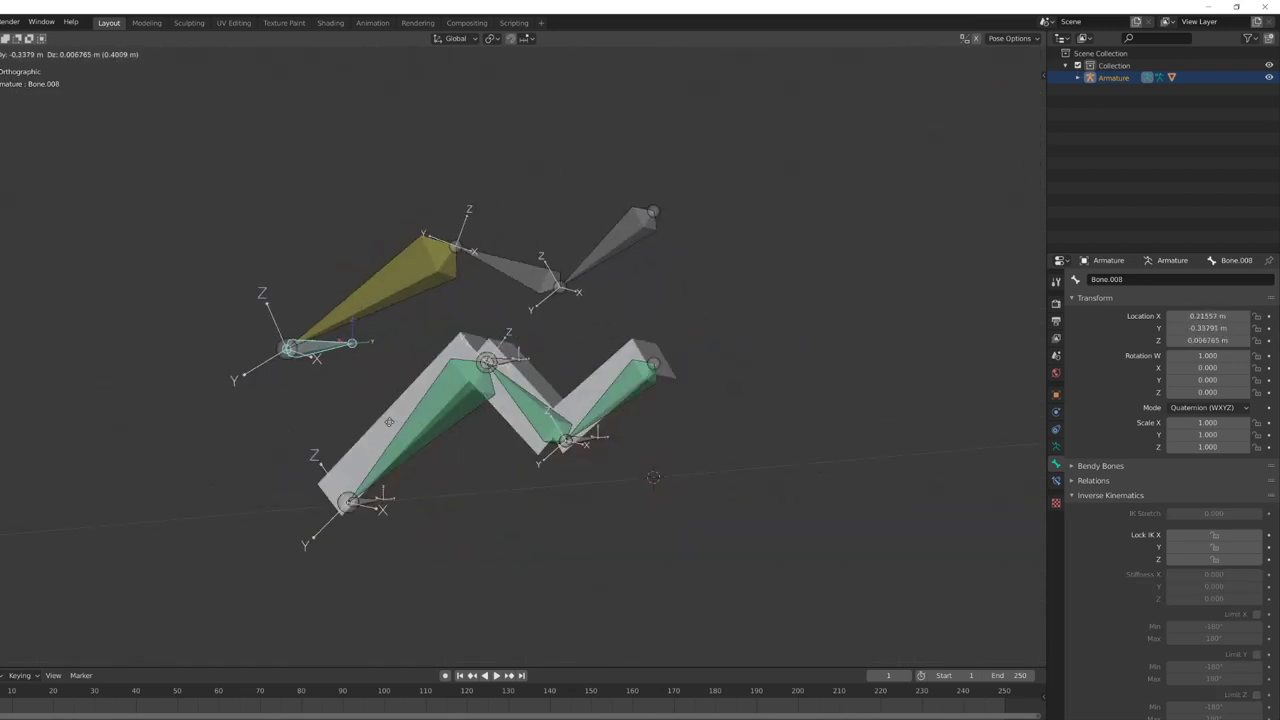
{"action": "right_click", "coordinate": [389, 422]}
Step: Lock the IK Y and Z axes on Bone.008 and Bone.009
{"action": "key", "text": "KP_3"}
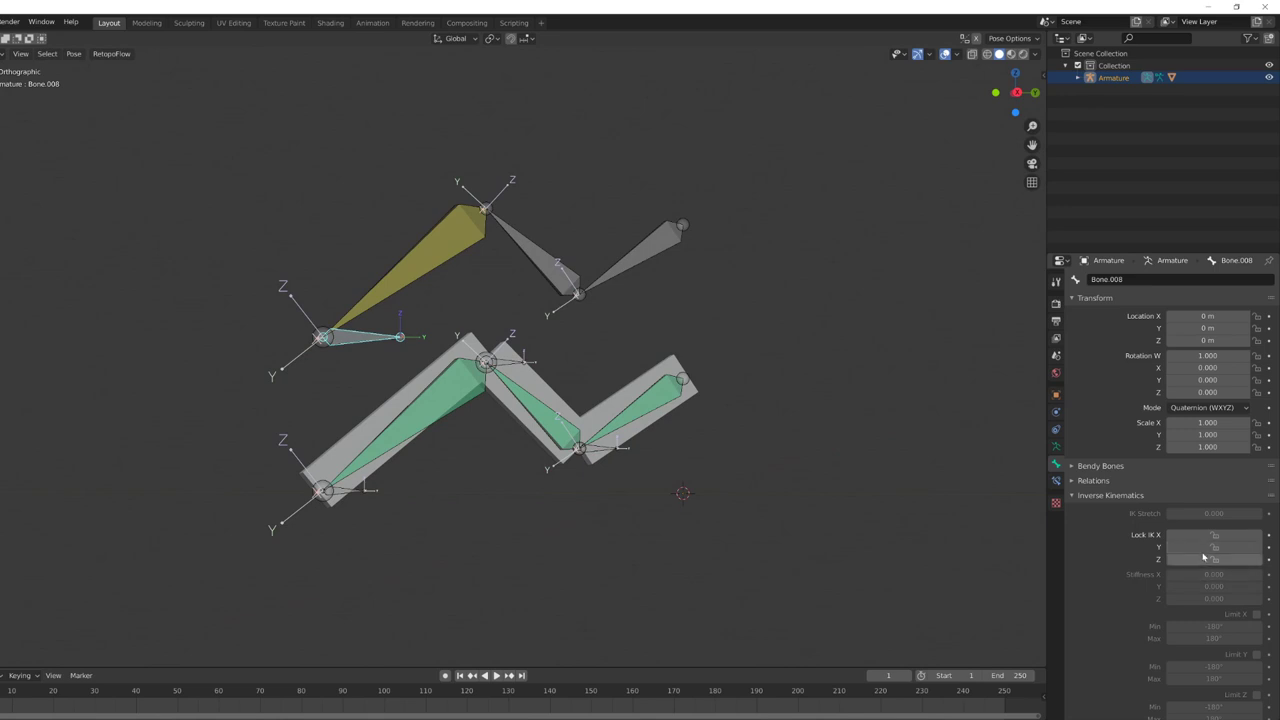
{"action": "left_click_drag", "start_coordinate": [1204, 558], "coordinate": [1210, 546]}
{"action": "left_click", "coordinate": [559, 247]}
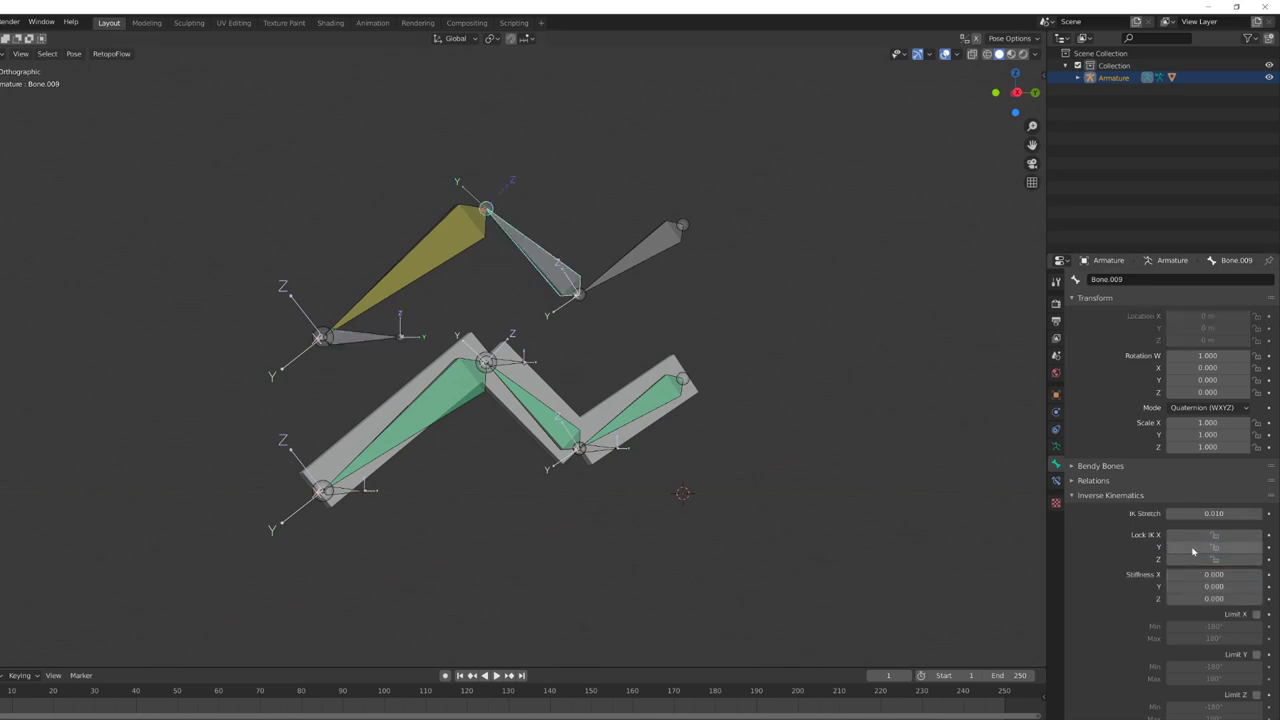
{"action": "left_click_drag", "start_coordinate": [1200, 550], "coordinate": [1200, 561]}
Step: Try moving the IK target Bone.008 again to test the chain with the axis locks
{"action": "middle_click_drag", "start_coordinate": [434, 310], "coordinate": [470, 324]}
{"action": "left_click", "coordinate": [383, 342]}
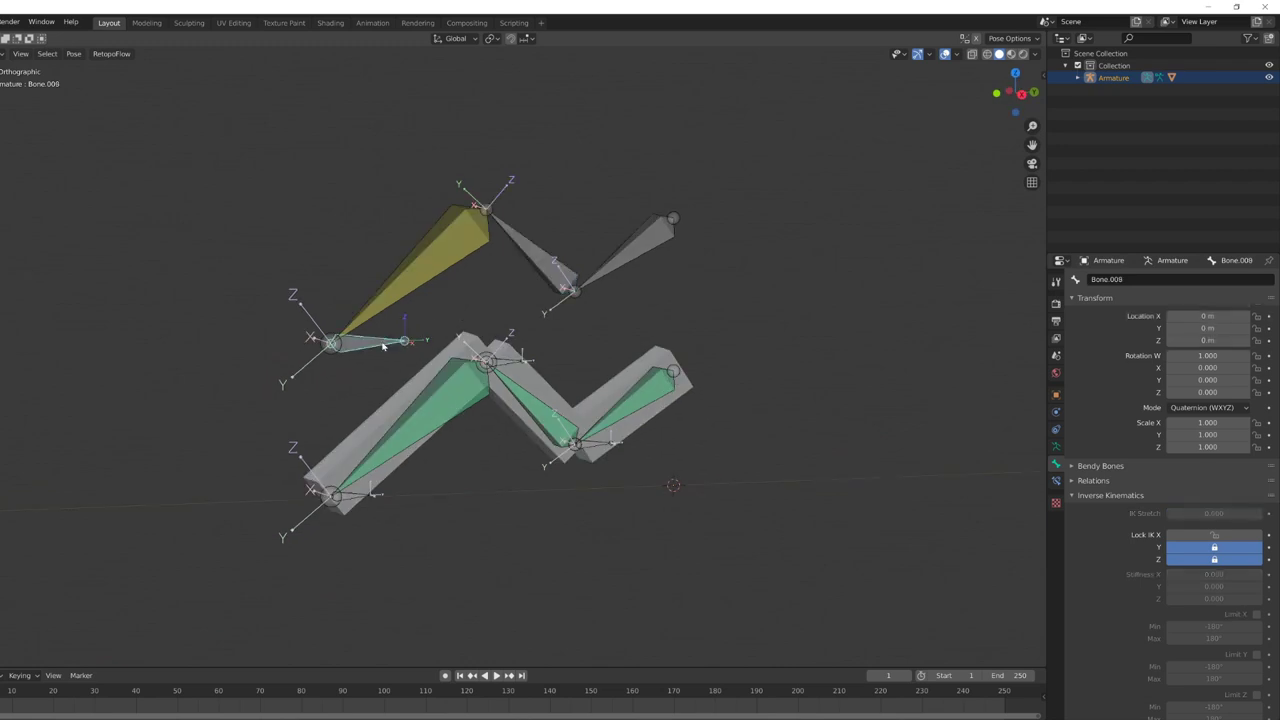
{"action": "key", "text": "g"}
{"action": "left_click", "coordinate": [536, 283]}
{"action": "middle_click_drag", "start_coordinate": [536, 283], "coordinate": [609, 300]}
{"action": "key", "text": "g"}
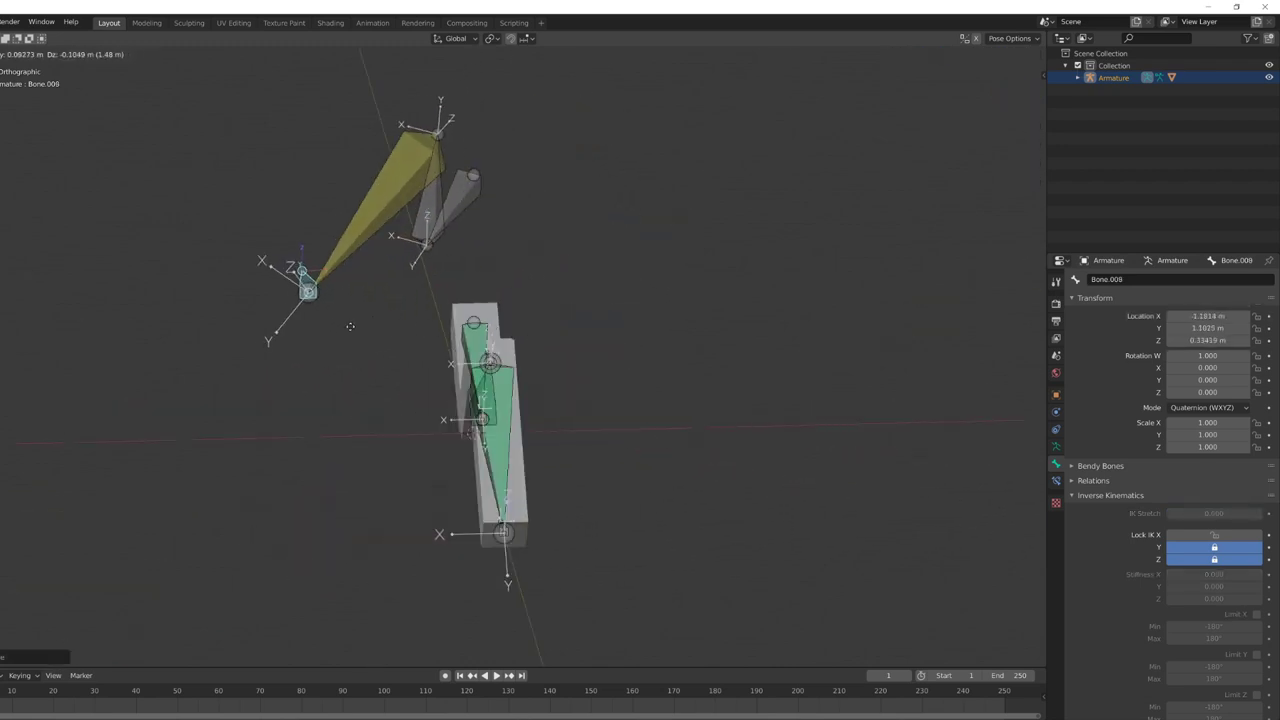
{"action": "right_click", "coordinate": [478, 350]}
{"action": "middle_click_drag", "start_coordinate": [599, 356], "coordinate": [531, 346]}
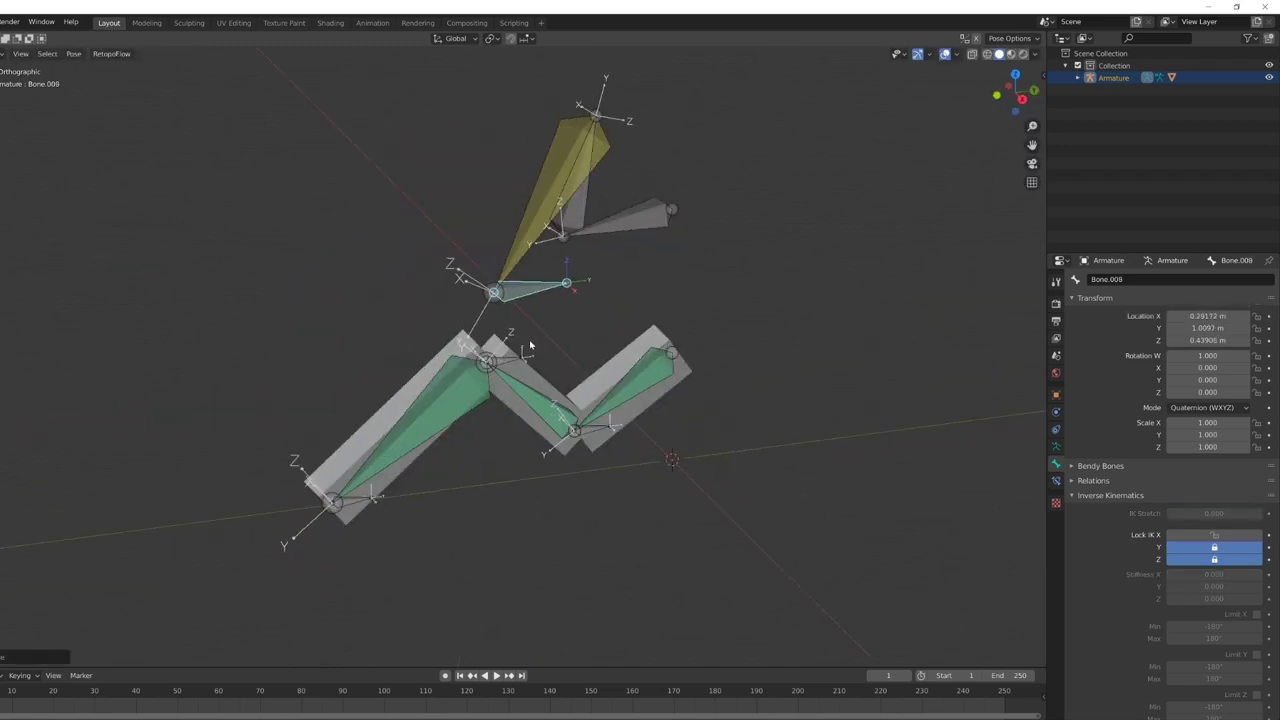
{"action": "key", "text": "KP_3"}
{"action": "key", "text": "g"}
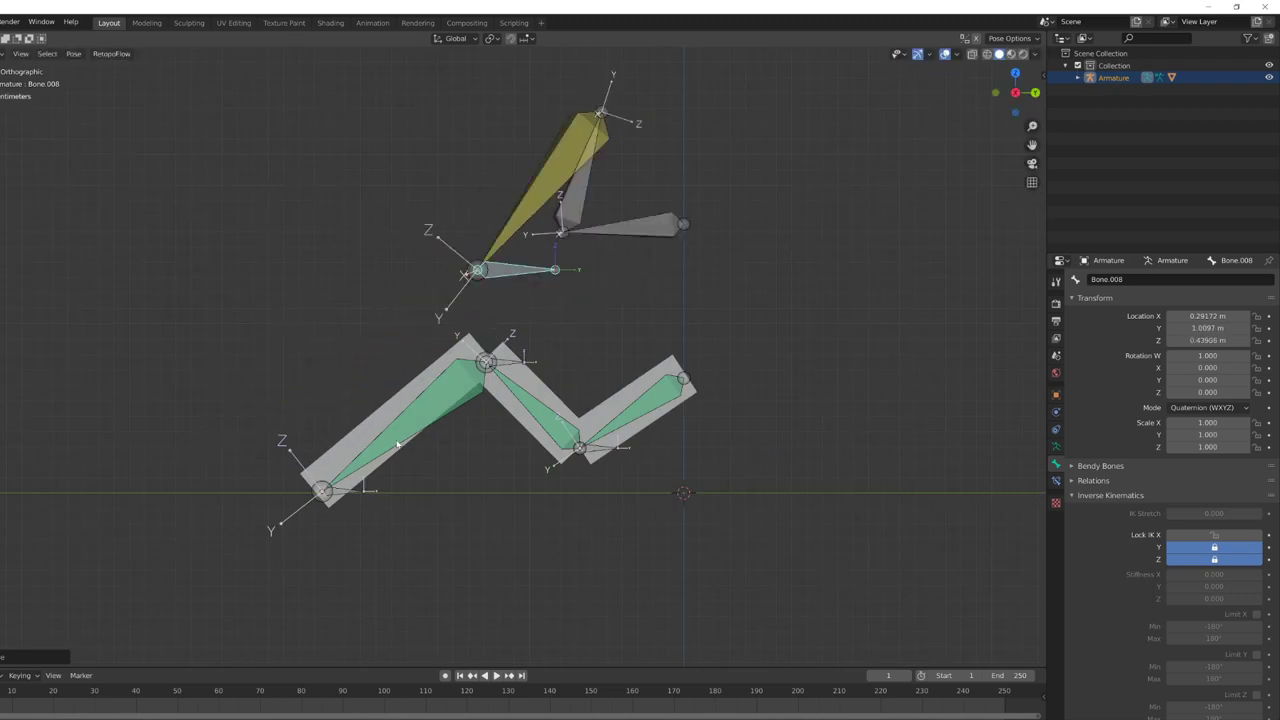
{"action": "key", "text": "Escape"}
Step: In edit mode, move the three IK chain bones and Bone.008 to a separate bone layer
{"action": "scroll", "coordinate": [418, 419], "scroll_direction": "up", "scroll_amount": 2}
{"action": "middle_click_drag", "start_coordinate": [418, 419], "coordinate": [373, 405], "text": "shift"}
{"action": "key", "text": "Tab"}
{"action": "left_click", "coordinate": [365, 208], "text": "shift"}
{"action": "left_click", "coordinate": [622, 214], "text": "shift"}
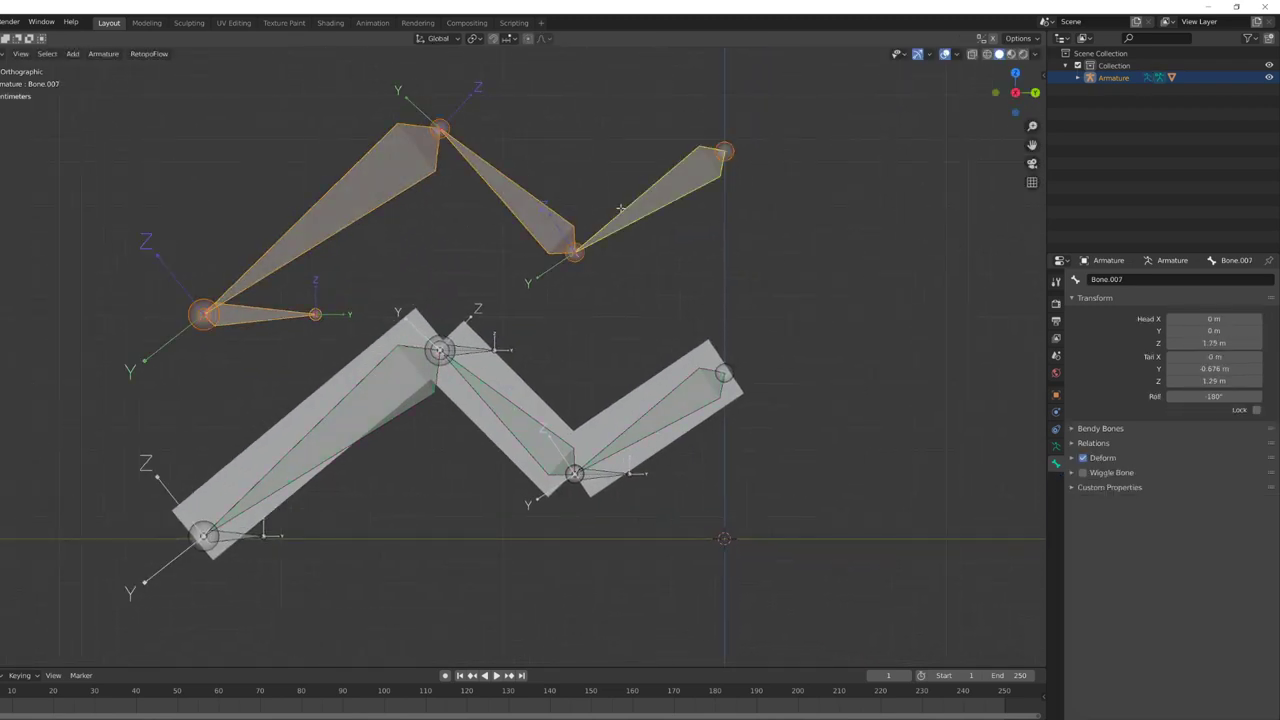
{"action": "key", "text": "m"}
{"action": "left_click", "coordinate": [636, 232]}
Step: Open the Bone Layers controls and show the layer holding the IK chain bones
{"action": "key", "text": "n"}
{"action": "left_click", "coordinate": [1039, 152]}
{"action": "left_click", "coordinate": [923, 72]}
{"action": "left_click", "coordinate": [921, 71]}
{"action": "middle_click_drag", "start_coordinate": [566, 403], "coordinate": [640, 360], "text": "shift"}
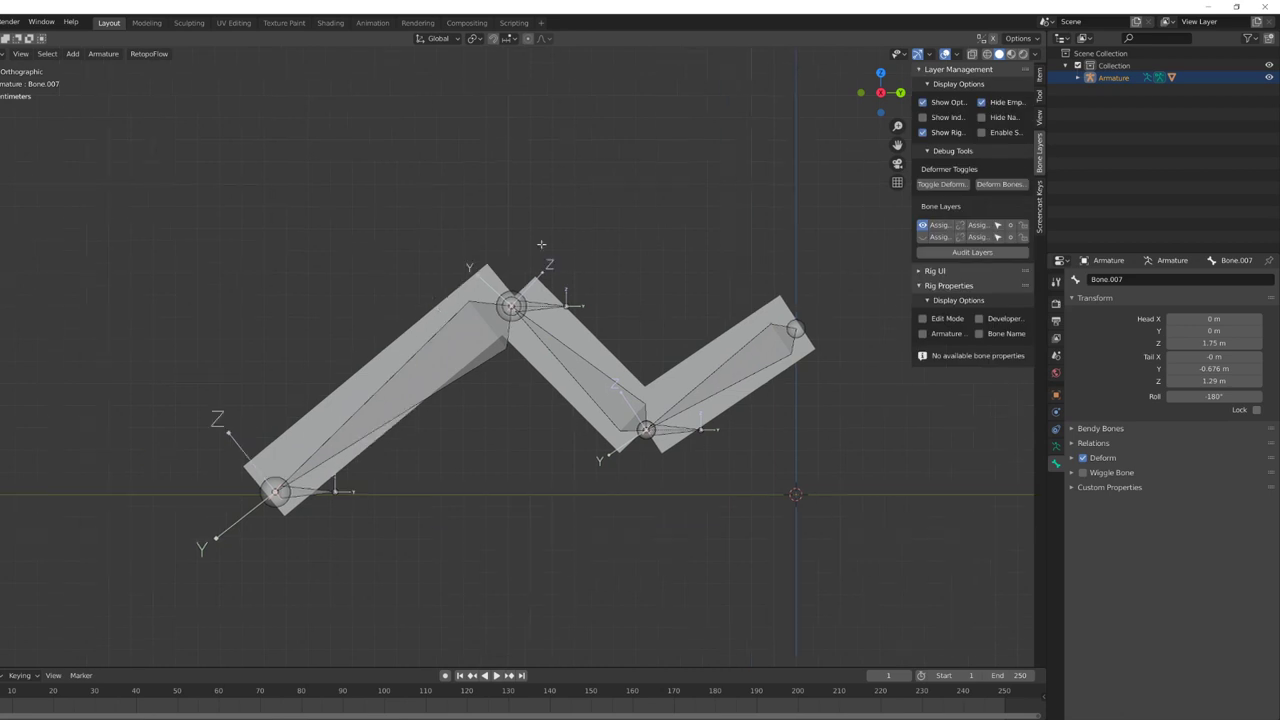
{"action": "left_click", "coordinate": [922, 237]}
Step: Move the selected IK chain bones and Bone.008 down 1 m along Z onto the original chain
{"action": "middle_click_drag", "start_coordinate": [560, 380], "coordinate": [520, 388], "text": "shift"}
{"action": "key", "text": "g"}
{"action": "key", "text": "z"}
{"action": "key", "text": "minus"}
{"action": "key", "text": "1"}
{"action": "key", "text": "Return"}
{"action": "middle_click_drag", "start_coordinate": [296, 493], "coordinate": [383, 429], "text": "shift"}
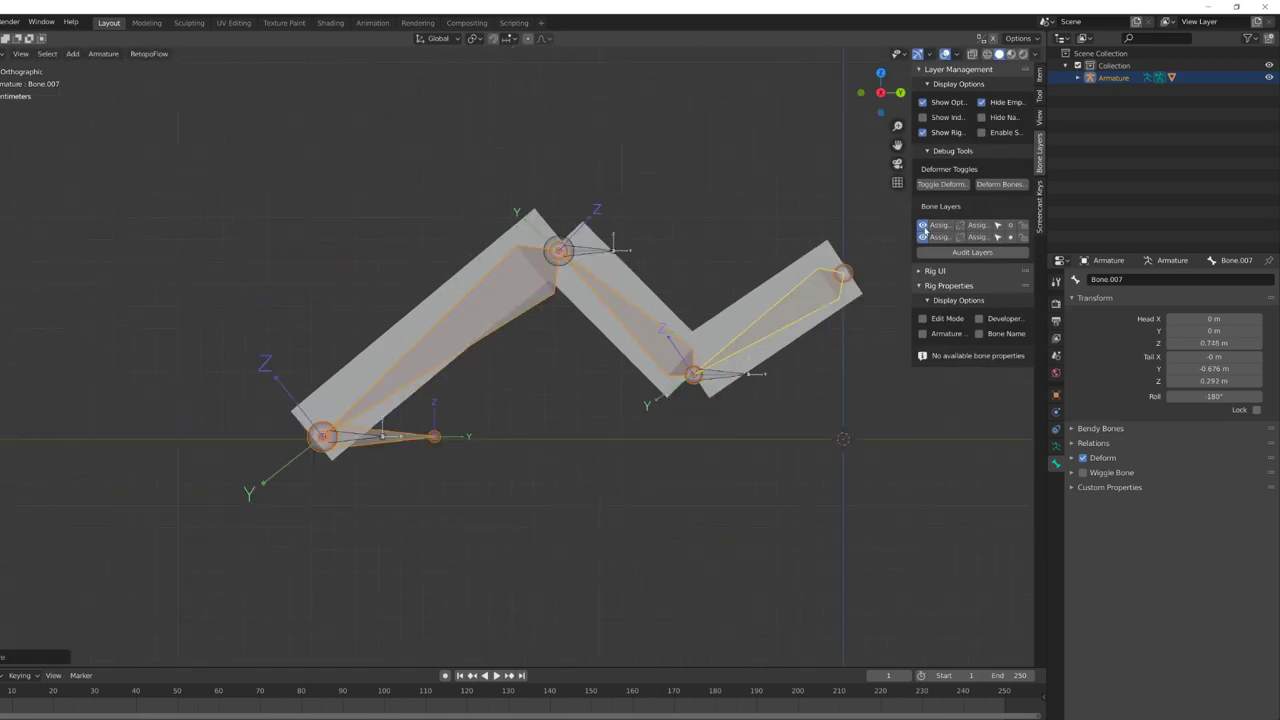
Step: Move the three tweak bones to their own bone layer and show it in place of the deform chain's layer
{"action": "left_click", "coordinate": [372, 436]}
{"action": "left_click", "coordinate": [595, 251], "text": "shift"}
{"action": "left_click", "coordinate": [732, 374], "text": "shift"}
{"action": "key", "text": "m"}
{"action": "left_click", "coordinate": [758, 405]}
{"action": "left_click", "coordinate": [922, 249]}
{"action": "left_click", "coordinate": [922, 226]}
Step: Parent each tweak bone to its overlapping IK bone: the end tweak to Bone.010, Bone.006 to Bone.009, and the remaining one to Bone.007
{"action": "scroll", "coordinate": [600, 330], "scroll_direction": "up", "scroll_amount": 2}
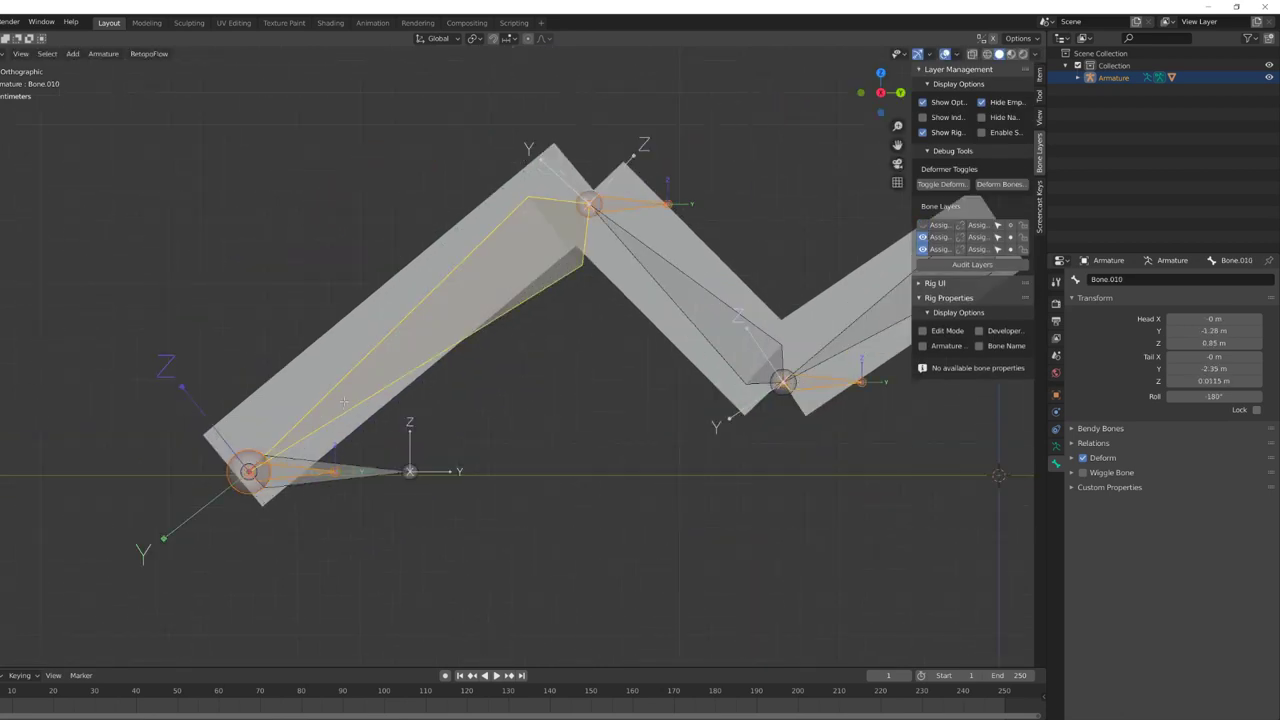
{"action": "key", "text": "ctrl+p"}
{"action": "left_click", "coordinate": [344, 416]}
{"action": "left_click", "coordinate": [630, 204]}
{"action": "left_click", "coordinate": [650, 262], "text": "shift"}
{"action": "key", "text": "ctrl+p"}
{"action": "left_click", "coordinate": [631, 231]}
{"action": "middle_click_drag", "start_coordinate": [727, 272], "coordinate": [619, 259], "text": "shift"}
{"action": "left_click", "coordinate": [727, 367]}
{"action": "left_click", "coordinate": [727, 343], "text": "shift"}
{"action": "key", "text": "ctrl+p"}
{"action": "left_click", "coordinate": [727, 343]}
Step: In pose mode, try moving the IK target Bone.008 to test whether the mesh follows the IK chain
{"action": "key", "text": "ctrl+Tab"}
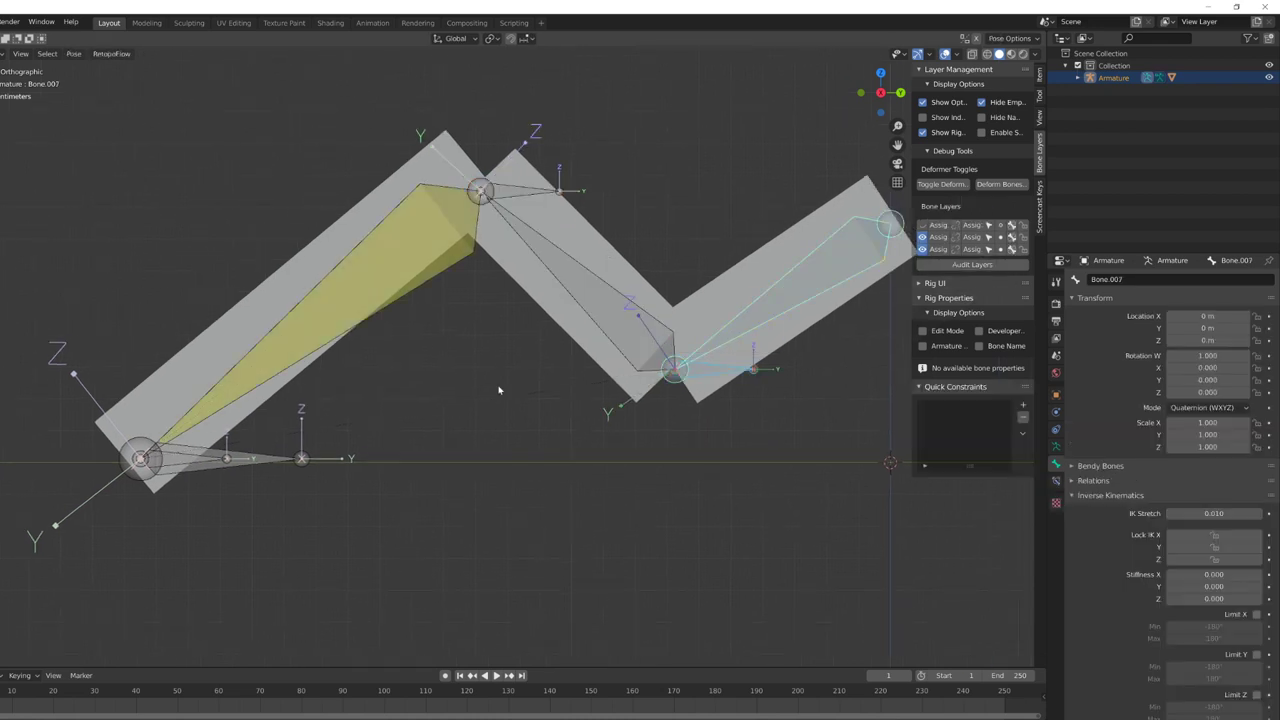
{"action": "left_click", "coordinate": [279, 462]}
{"action": "key", "text": "g"}
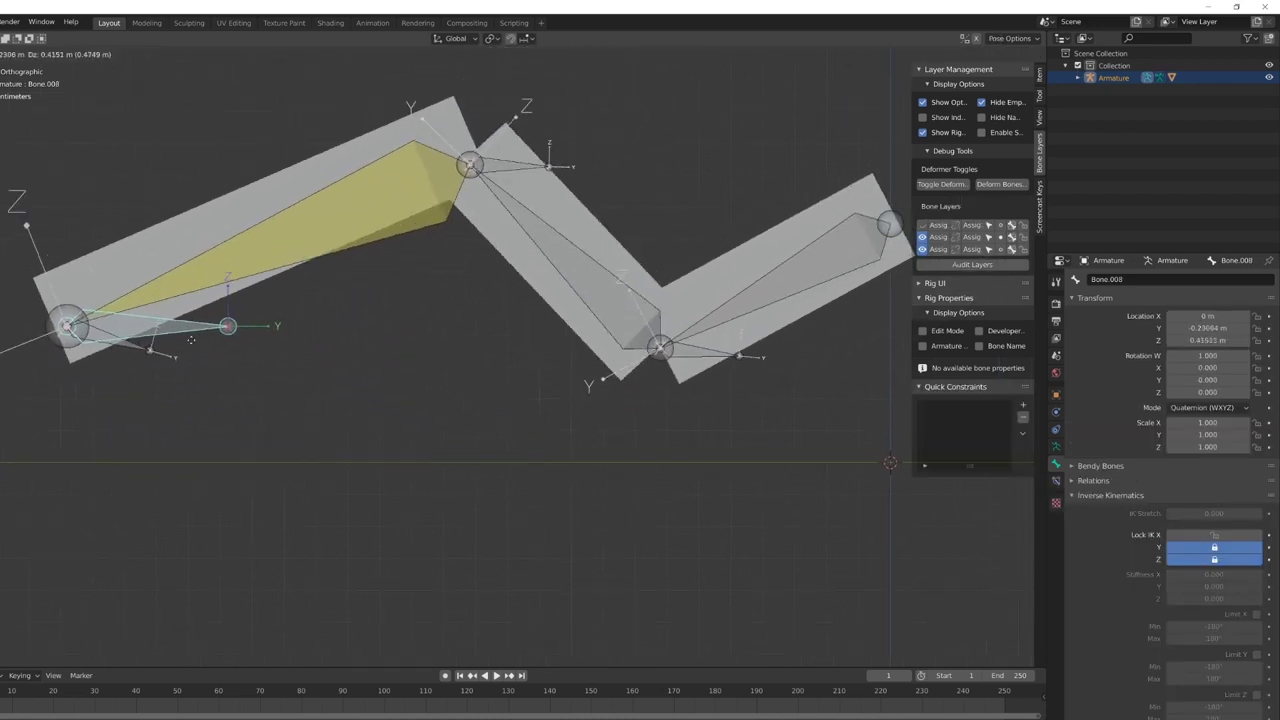
{"action": "right_click", "coordinate": [393, 349]}
Step: Try moving the tweak bone Bone.006 to test how the deform chain stretches independently of the IK chain
{"action": "left_click", "coordinate": [544, 185]}
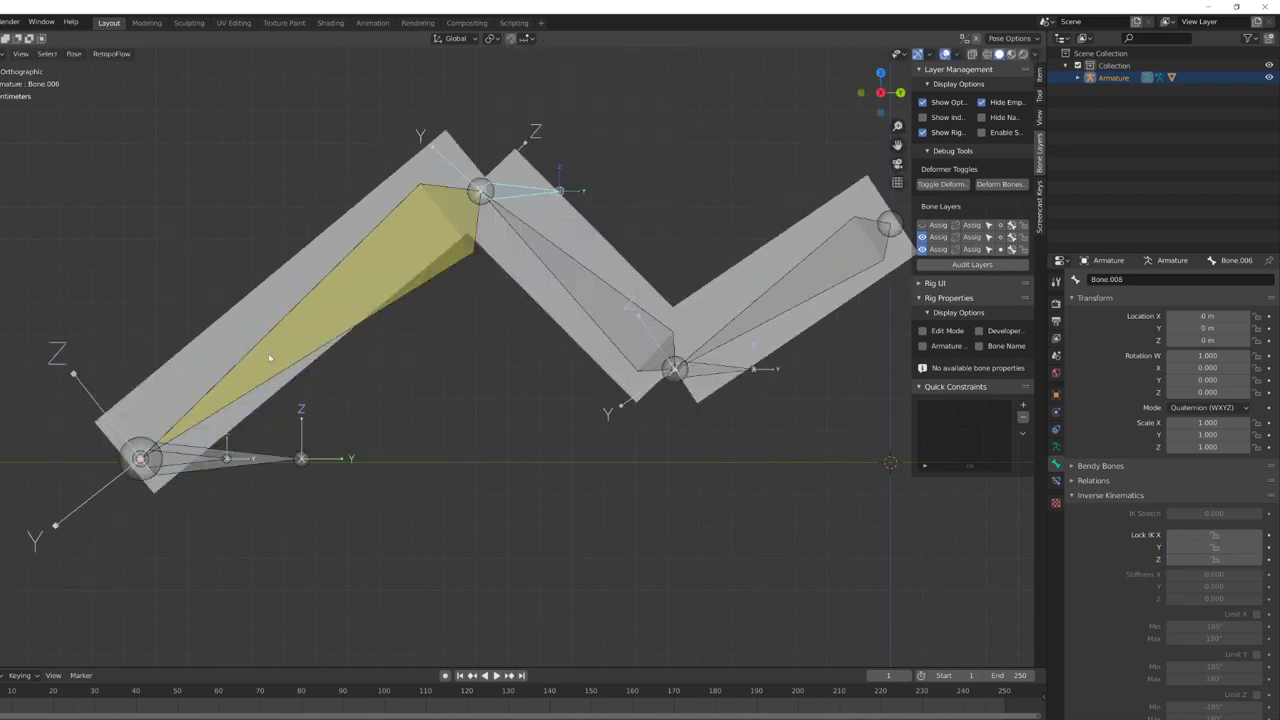
{"action": "scroll", "coordinate": [525, 268], "scroll_direction": "down", "scroll_amount": 4}
{"action": "key", "text": "g"}
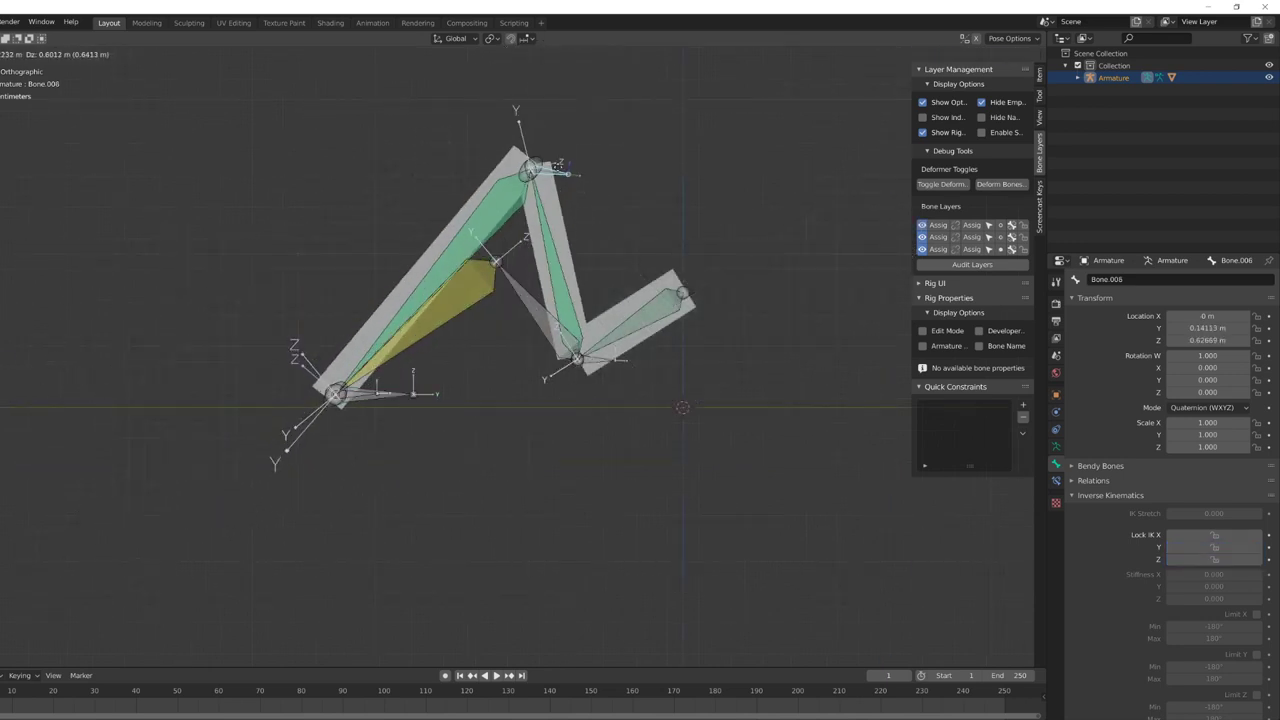
{"action": "key", "text": "Escape"}
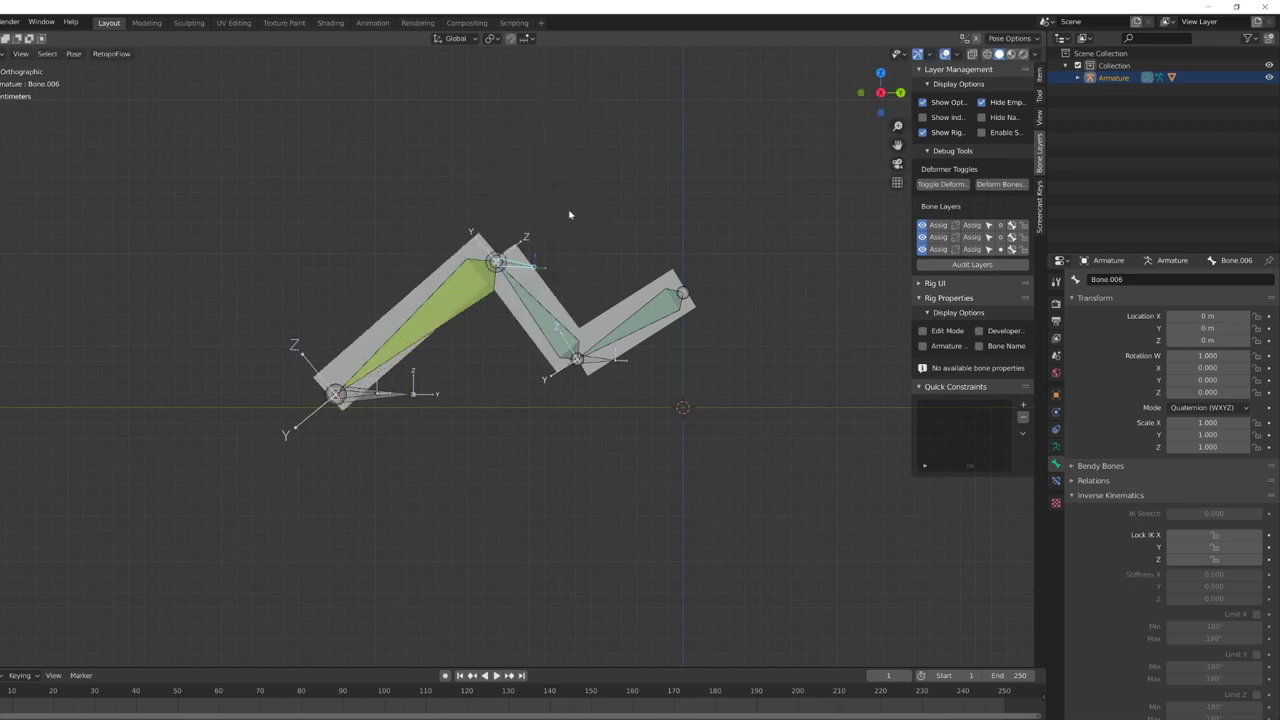
Step: Try stretching the chain far away with the IK target Bone.008, and reset the location of all bones
{"action": "scroll", "coordinate": [400, 390], "scroll_direction": "down", "scroll_amount": 3}
{"action": "key", "text": "g"}
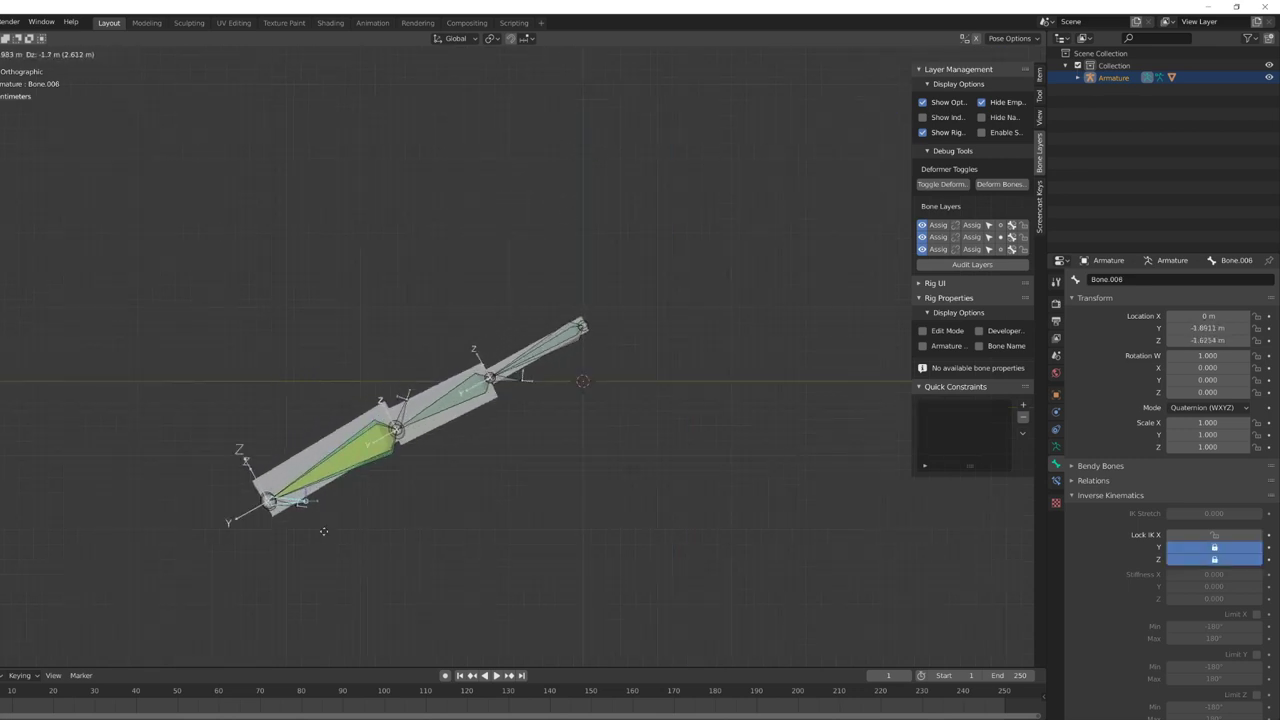
{"action": "left_click", "coordinate": [178, 651]}
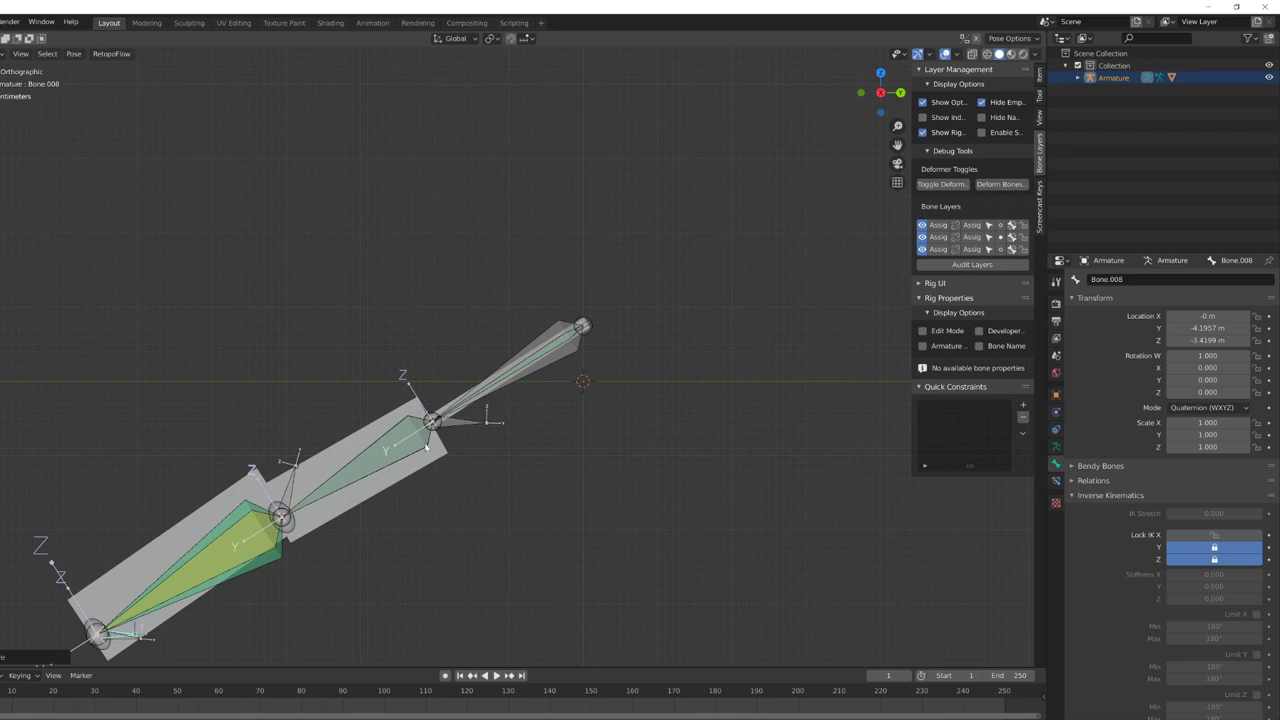
{"action": "left_click", "coordinate": [459, 421]}
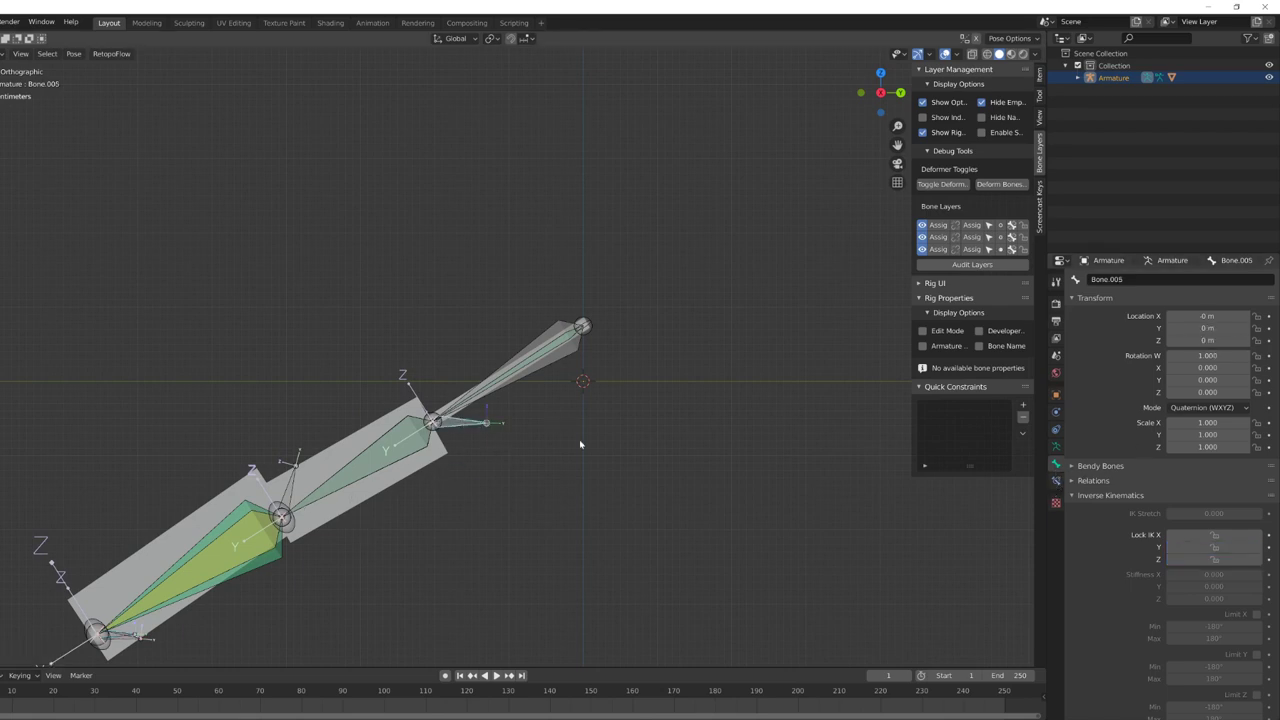
{"action": "key", "text": "a"}
{"action": "key", "text": "alt+g"}
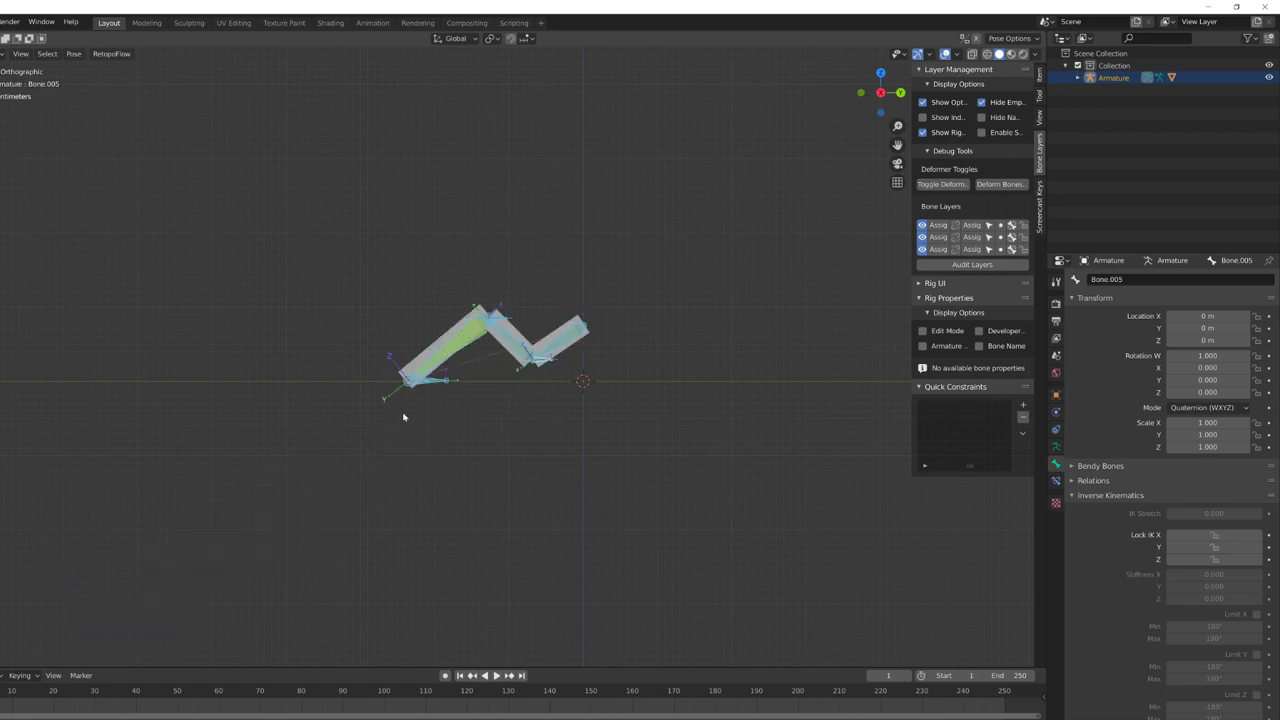
Step: In edit mode, duplicate the three tweak bones Bone.004, Bone.005 and Bone.006 in place
{"action": "scroll", "coordinate": [474, 406], "scroll_direction": "up", "scroll_amount": 8}
{"action": "left_click", "coordinate": [537, 193]}
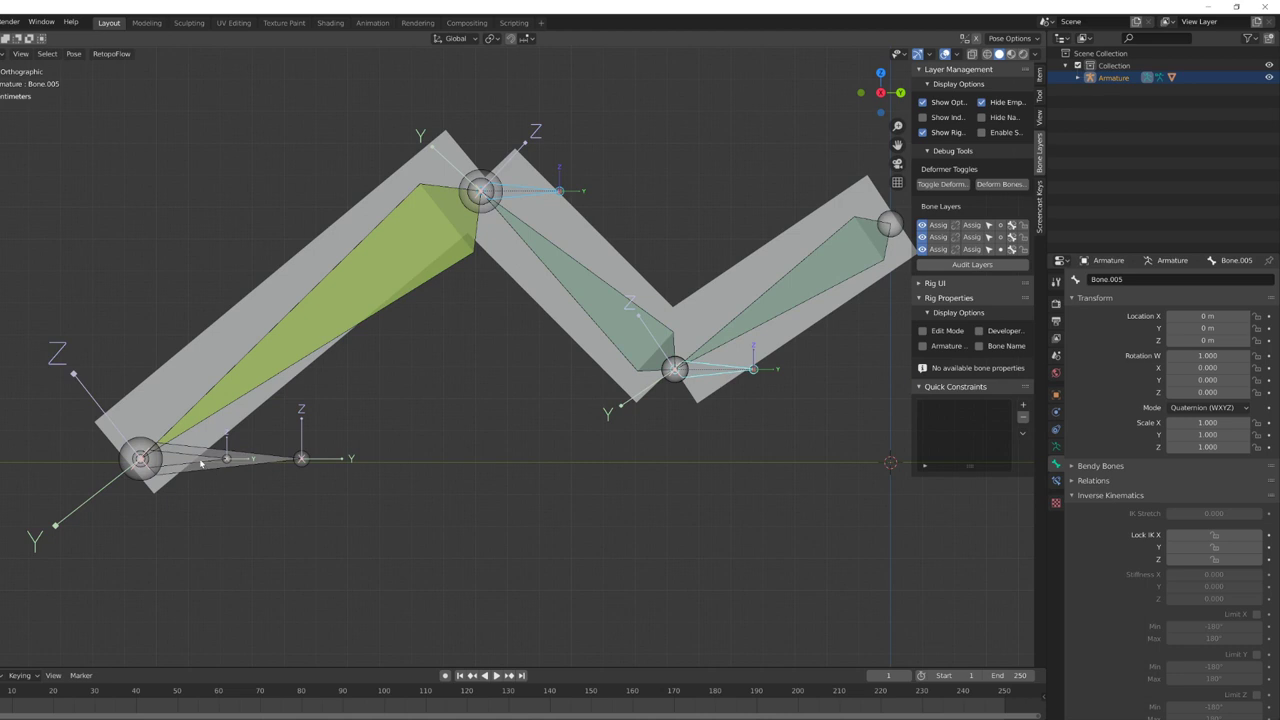
{"action": "key", "text": "Tab"}
{"action": "key", "text": "shift+d"}
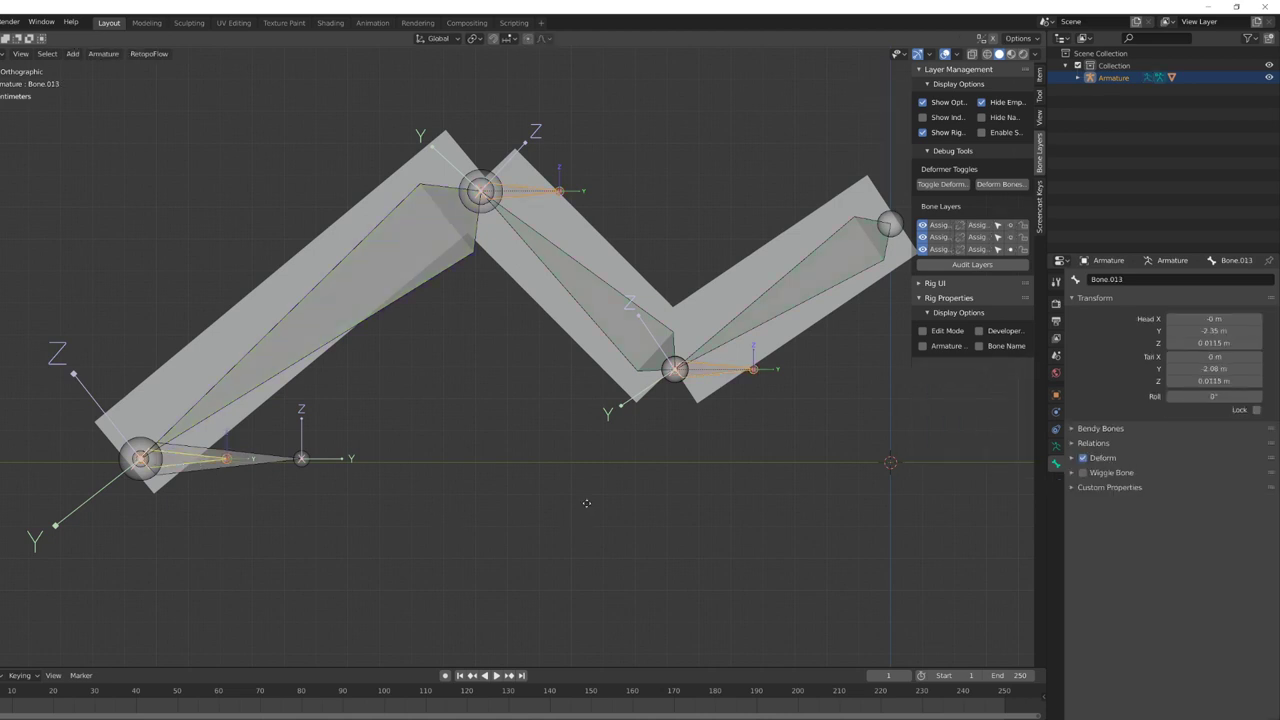
{"action": "right_click", "coordinate": [560, 500]}
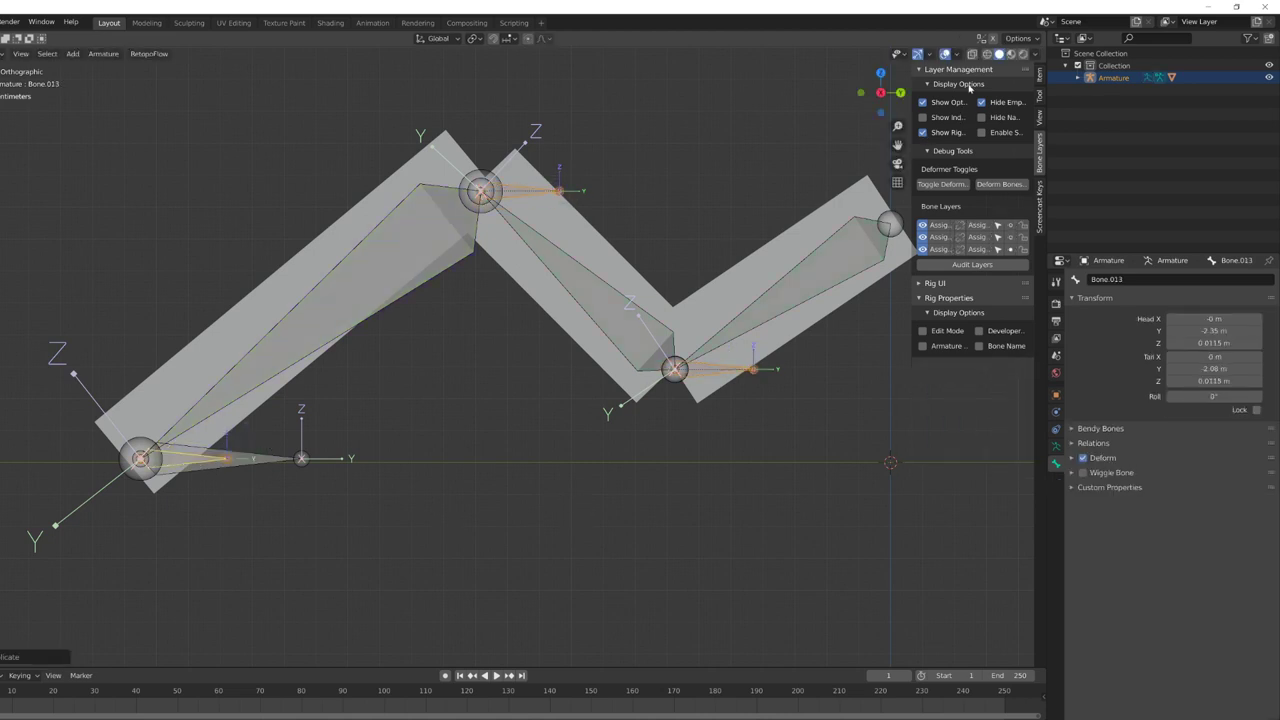
Step: Scale the three duplicated bones down, using Individual Origins as the pivot point
{"action": "left_click", "coordinate": [476, 42]}
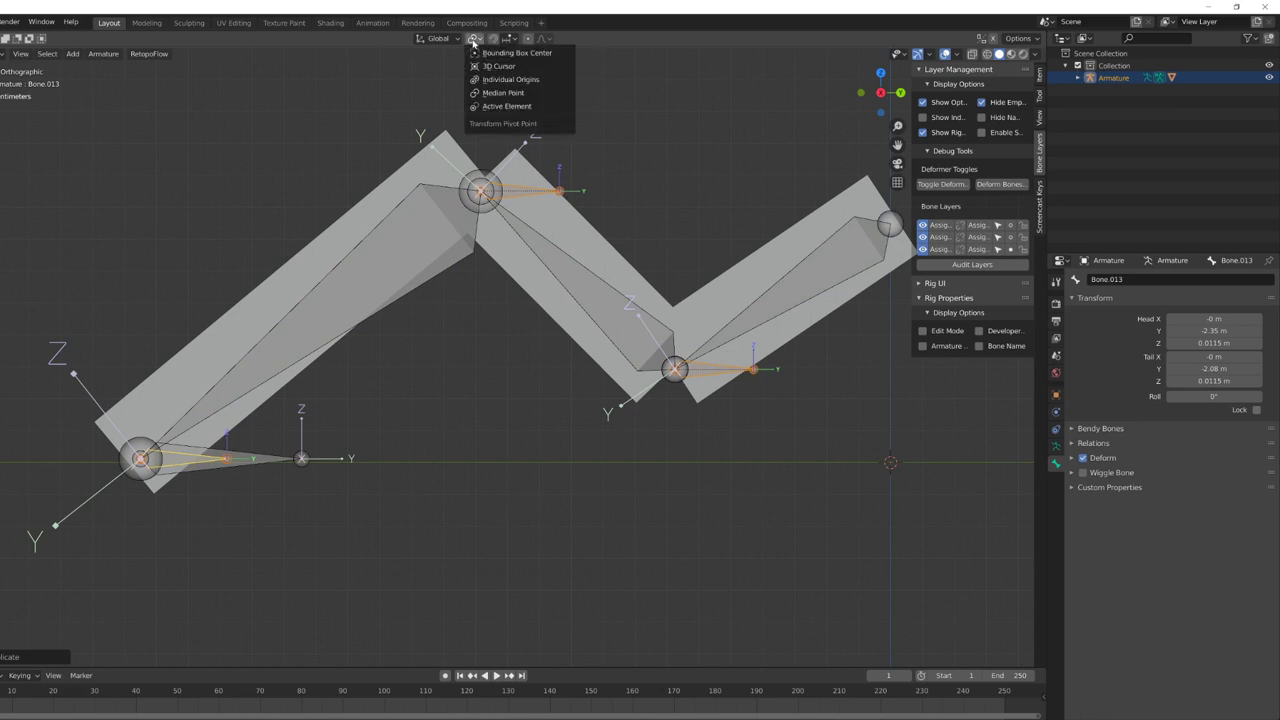
{"action": "left_click", "coordinate": [492, 84]}
{"action": "key", "text": "s"}
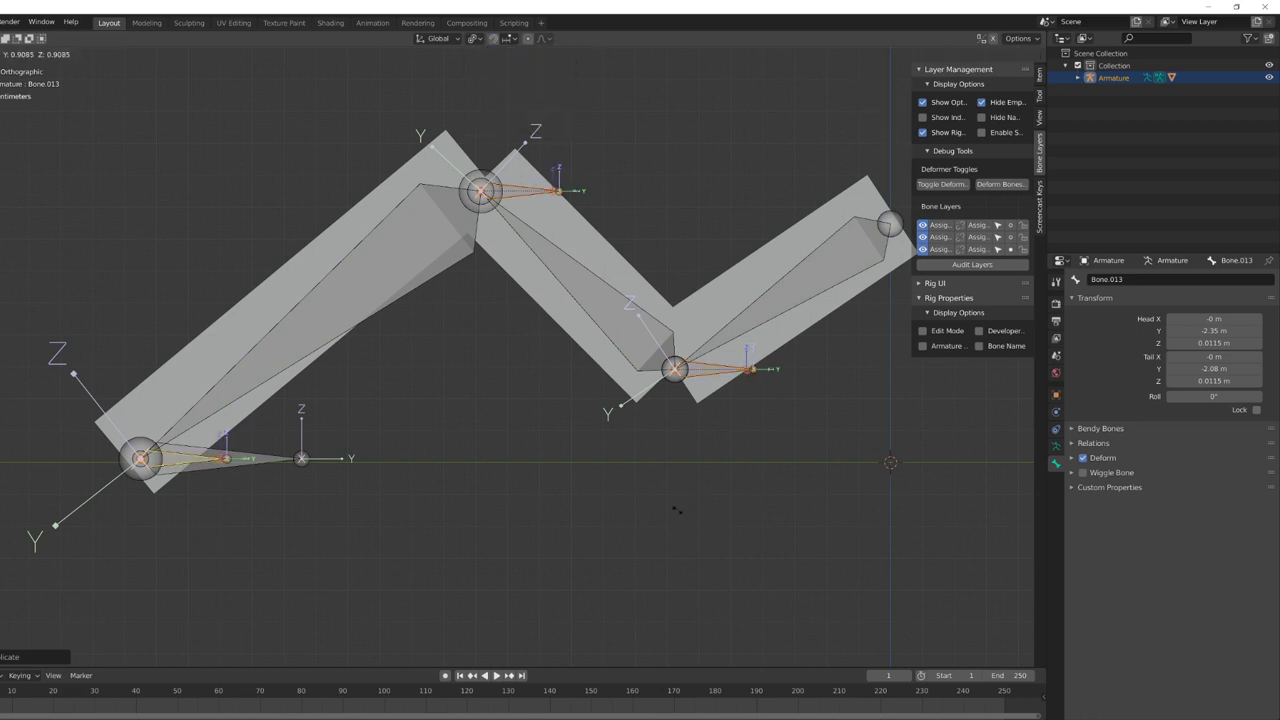
{"action": "left_click", "coordinate": [594, 476]}
Step: Clear the parent of the three original tweak bones Bone.005, Bone.006 and Bone.004
{"action": "middle_click_drag", "start_coordinate": [693, 464], "coordinate": [477, 480], "text": "shift"}
{"action": "scroll", "coordinate": [477, 480], "scroll_direction": "up", "scroll_amount": 4}
{"action": "left_click", "coordinate": [489, 424]}
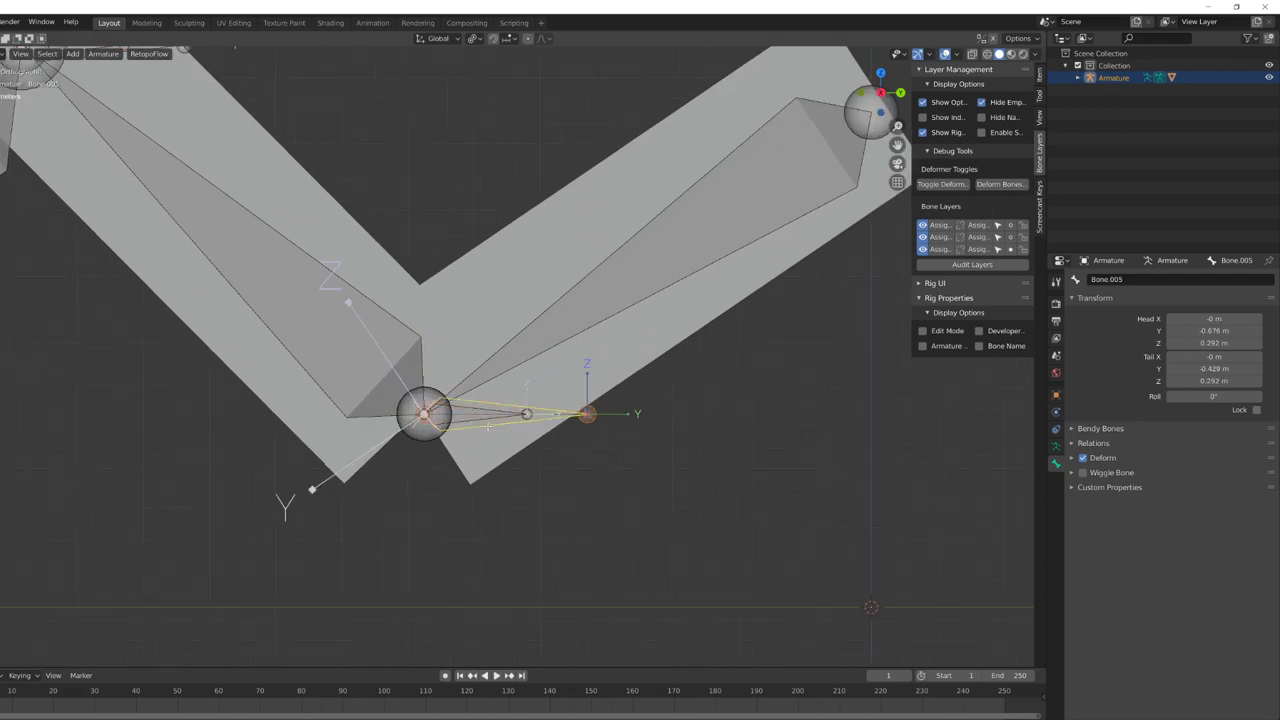
{"action": "scroll", "coordinate": [358, 331], "scroll_direction": "down", "scroll_amount": 4}
{"action": "left_click", "coordinate": [308, 207]}
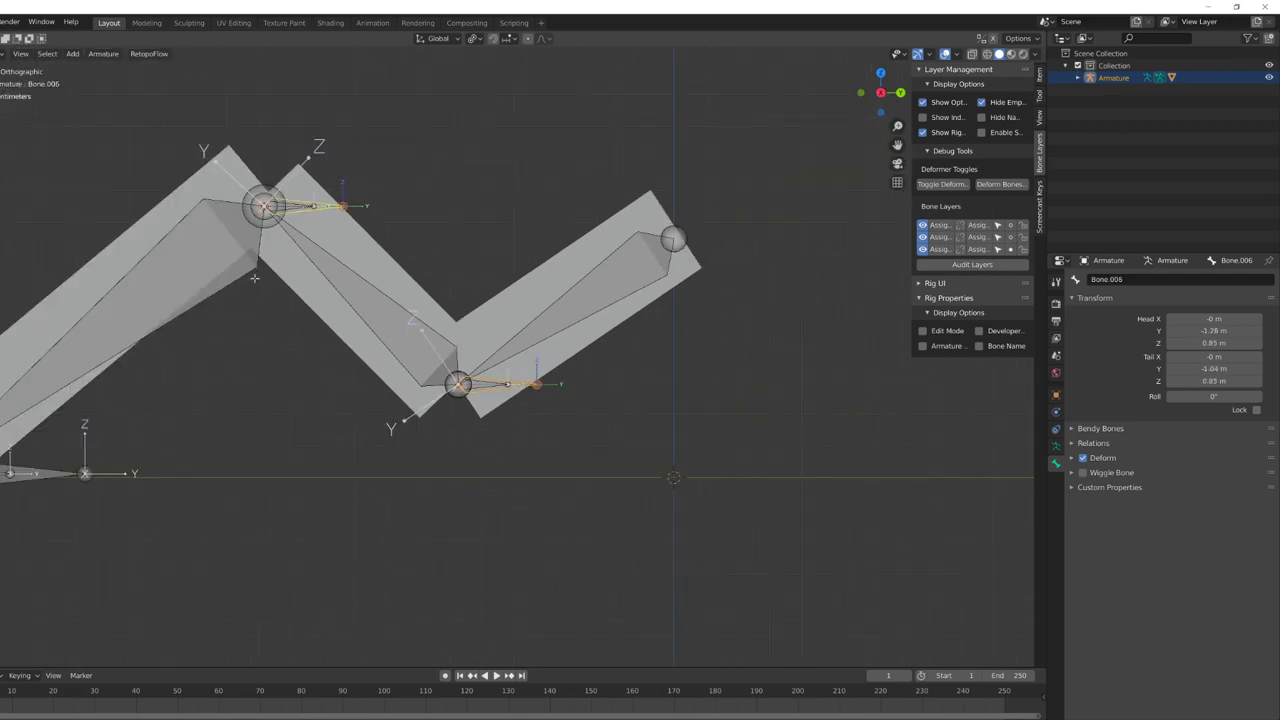
{"action": "middle_click_drag", "start_coordinate": [123, 411], "coordinate": [374, 304], "text": "shift"}
{"action": "left_click", "coordinate": [225, 369]}
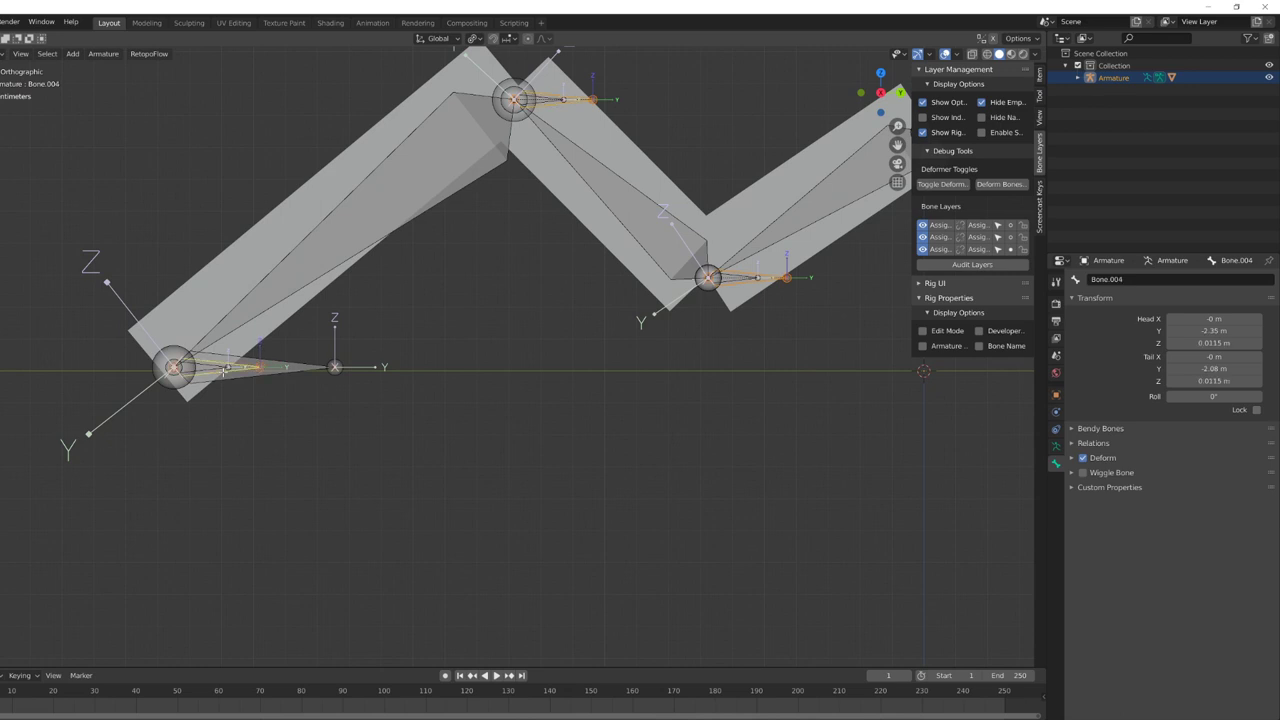
{"action": "key", "text": "alt+p"}
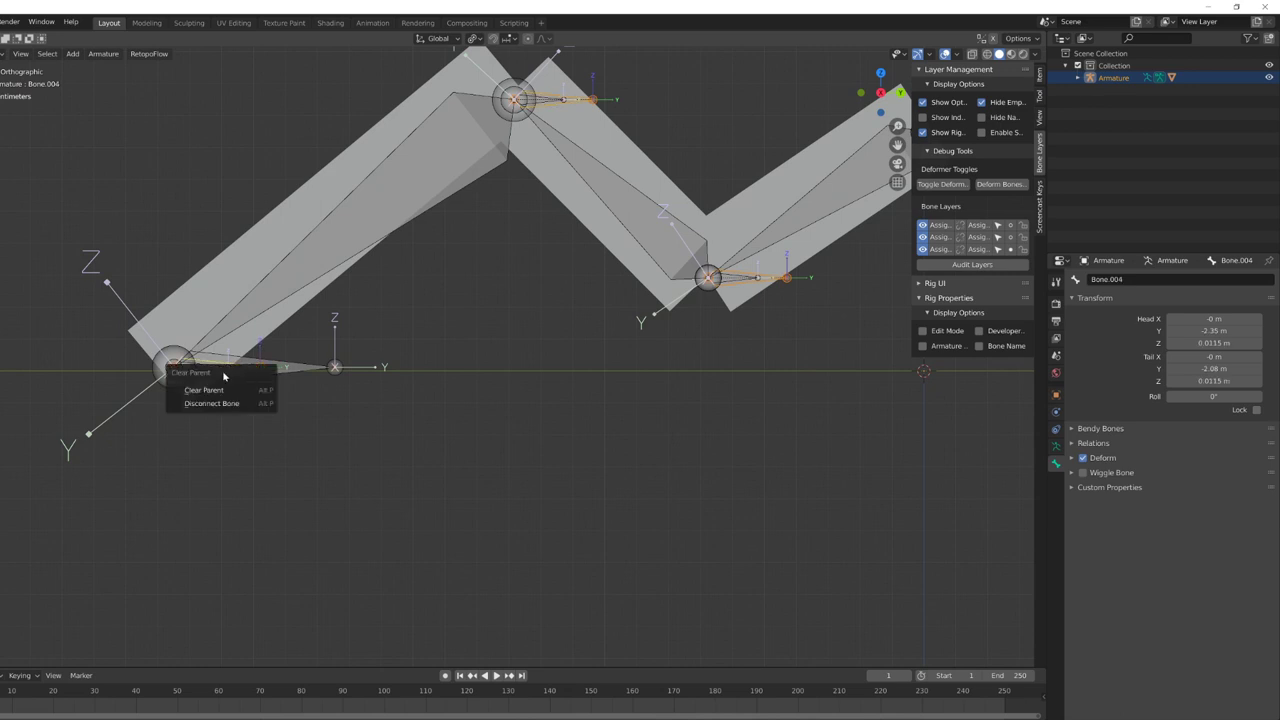
{"action": "left_click", "coordinate": [208, 390]}
Step: In pose mode, give Bone.005 Copy Location and Copy Rotation constraints targeting its smaller duplicate Bone.011
{"action": "middle_click_drag", "start_coordinate": [724, 339], "coordinate": [749, 430], "text": "shift"}
{"action": "scroll", "coordinate": [508, 437], "scroll_direction": "up", "scroll_amount": 2}
{"action": "left_click", "coordinate": [135, 502]}
{"action": "left_click", "coordinate": [135, 502]}
{"action": "middle_click_drag", "start_coordinate": [582, 365], "coordinate": [443, 403], "text": "shift"}
{"action": "left_click", "coordinate": [713, 421], "text": "shift"}
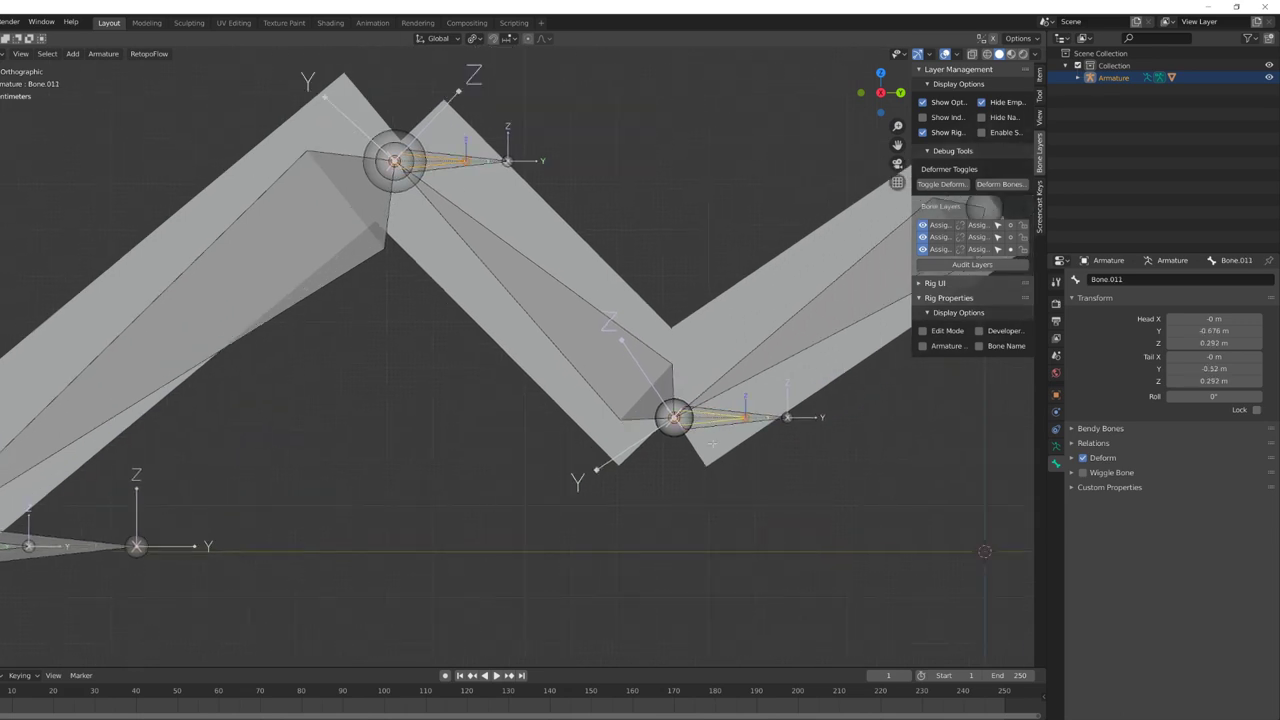
{"action": "key", "text": "ctrl+Tab"}
{"action": "scroll", "coordinate": [357, 455], "scroll_direction": "down", "scroll_amount": 5}
{"action": "scroll", "coordinate": [357, 455], "scroll_direction": "up", "scroll_amount": 5}
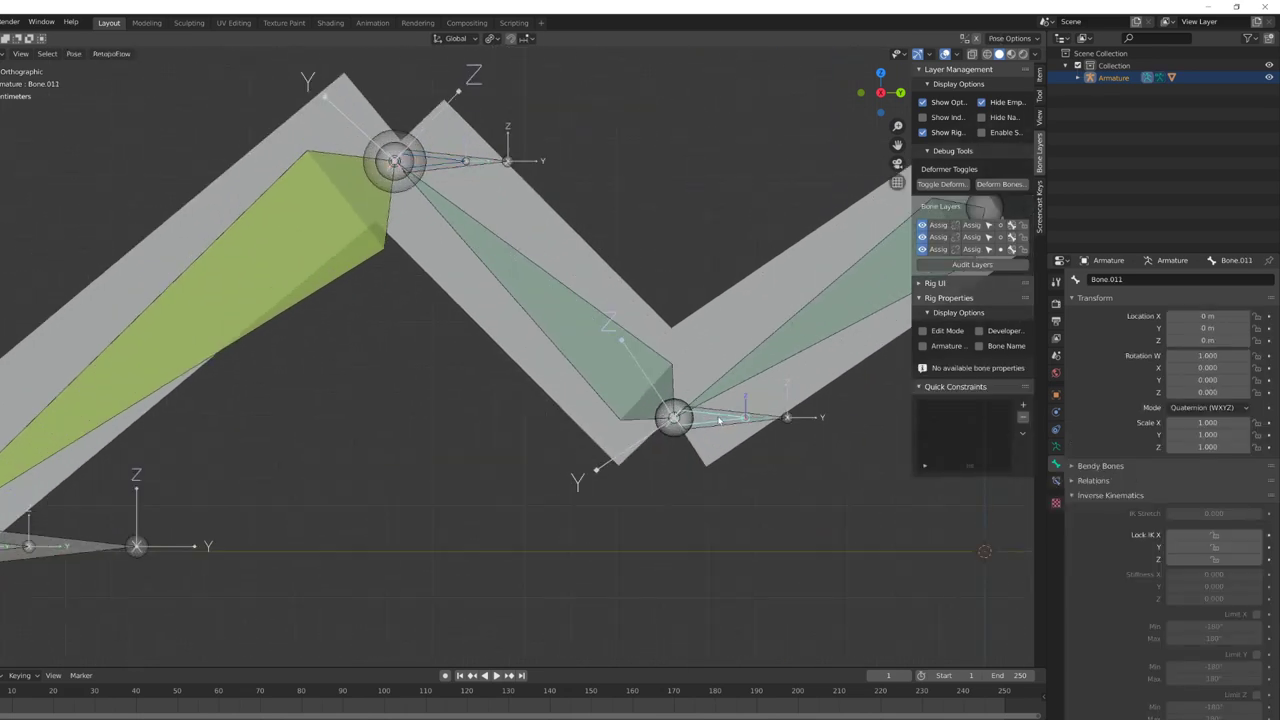
{"action": "left_click", "coordinate": [727, 428], "text": "shift"}
{"action": "key", "text": "ctrl+shift+c"}
{"action": "left_click", "coordinate": [701, 398]}
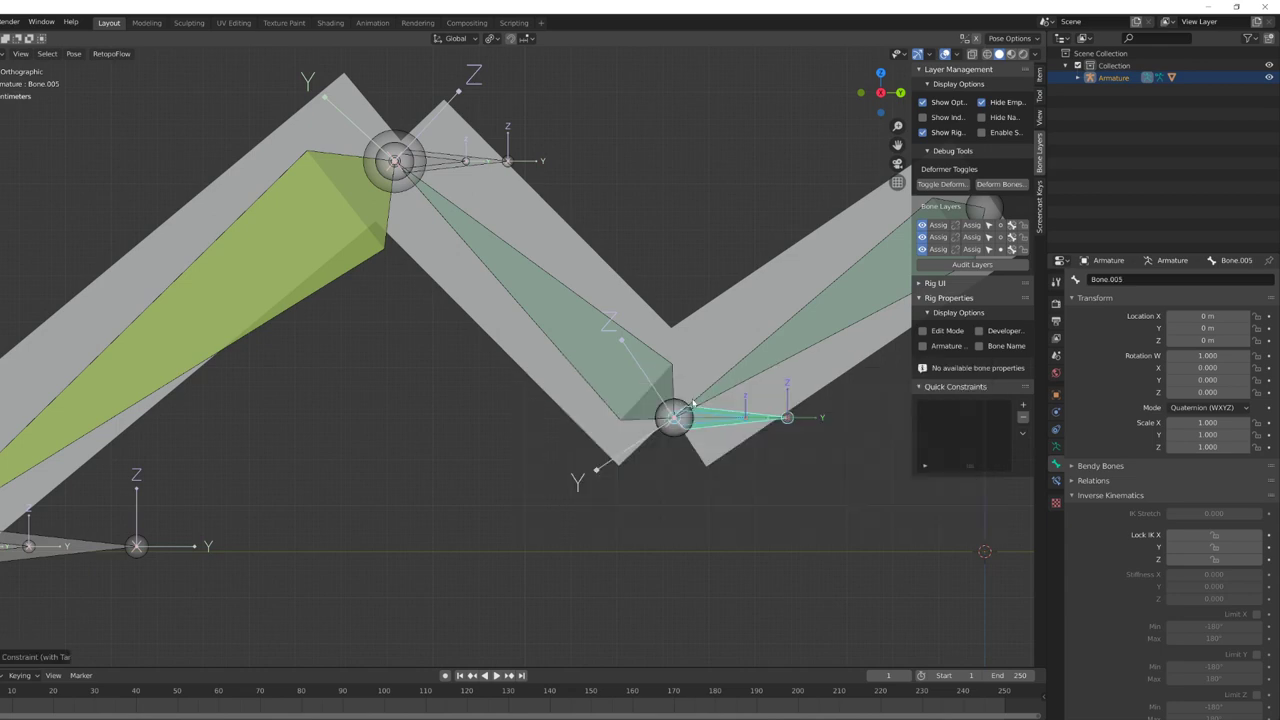
{"action": "key", "text": "ctrl+shift+c"}
{"action": "left_click", "coordinate": [724, 411]}
Step: Constrain Bone.006 to Bone.012 and Bone.004 to Bone.013 with Copy Location and Copy Rotation
{"action": "left_click", "coordinate": [439, 172]}
{"action": "left_click", "coordinate": [441, 172], "text": "shift"}
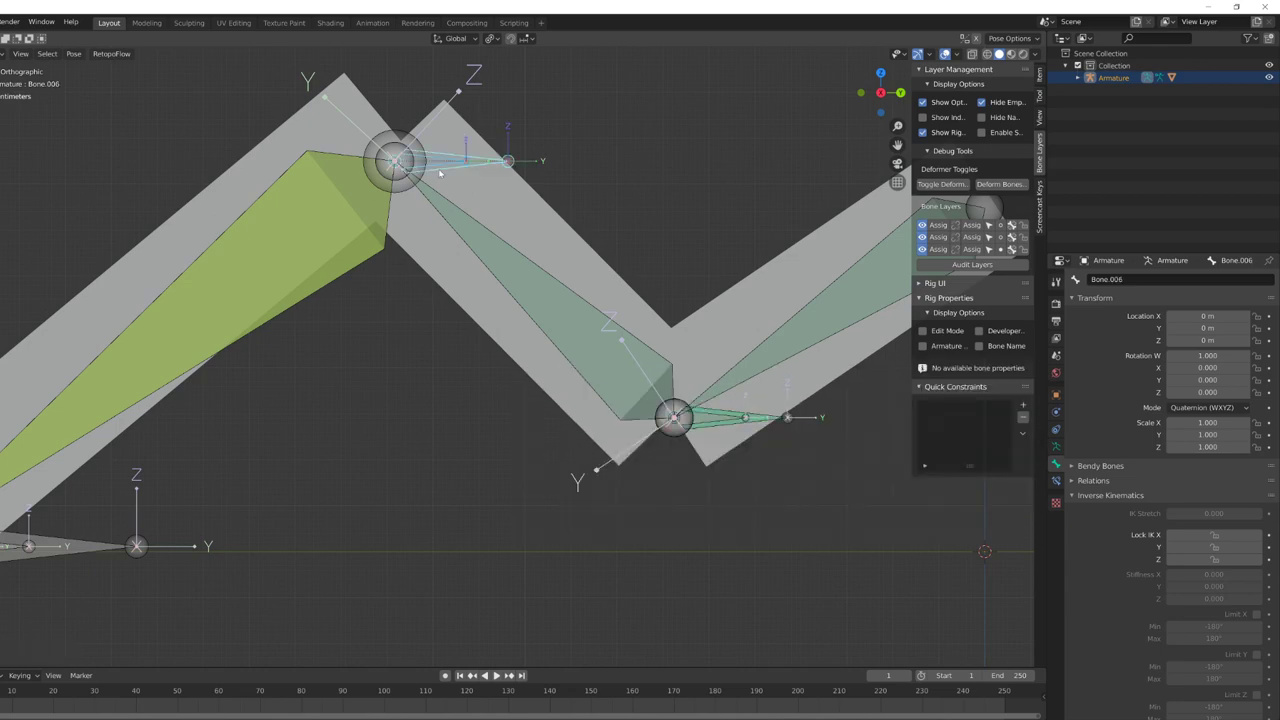
{"action": "key", "text": "ctrl+shift+c"}
{"action": "left_click", "coordinate": [462, 163]}
{"action": "key", "text": "ctrl+shift+c"}
{"action": "left_click", "coordinate": [480, 180]}
{"action": "middle_click_drag", "start_coordinate": [22, 560], "coordinate": [287, 480], "text": "shift"}
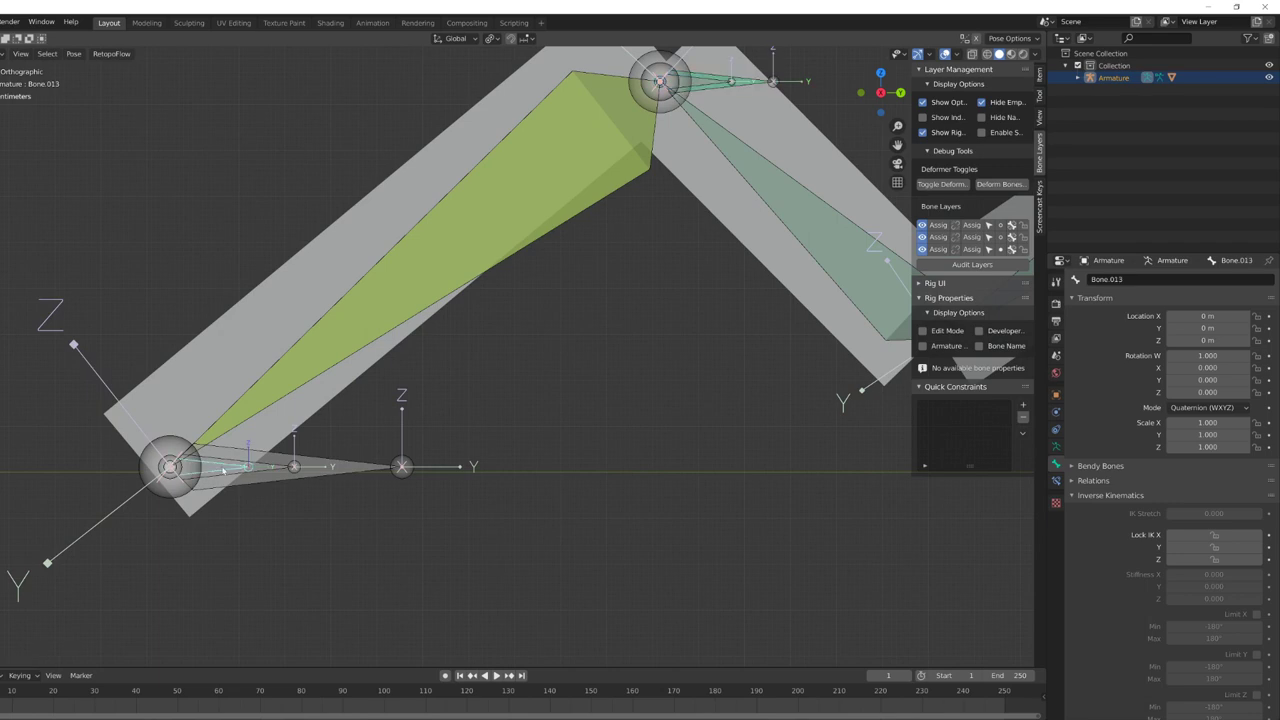
{"action": "left_click", "coordinate": [280, 482], "text": "shift"}
Step: Try moving the IK target Bone.008 to test how the constrained tweak bones follow the IK chain
{"action": "scroll", "coordinate": [420, 442], "scroll_direction": "down", "scroll_amount": 9}
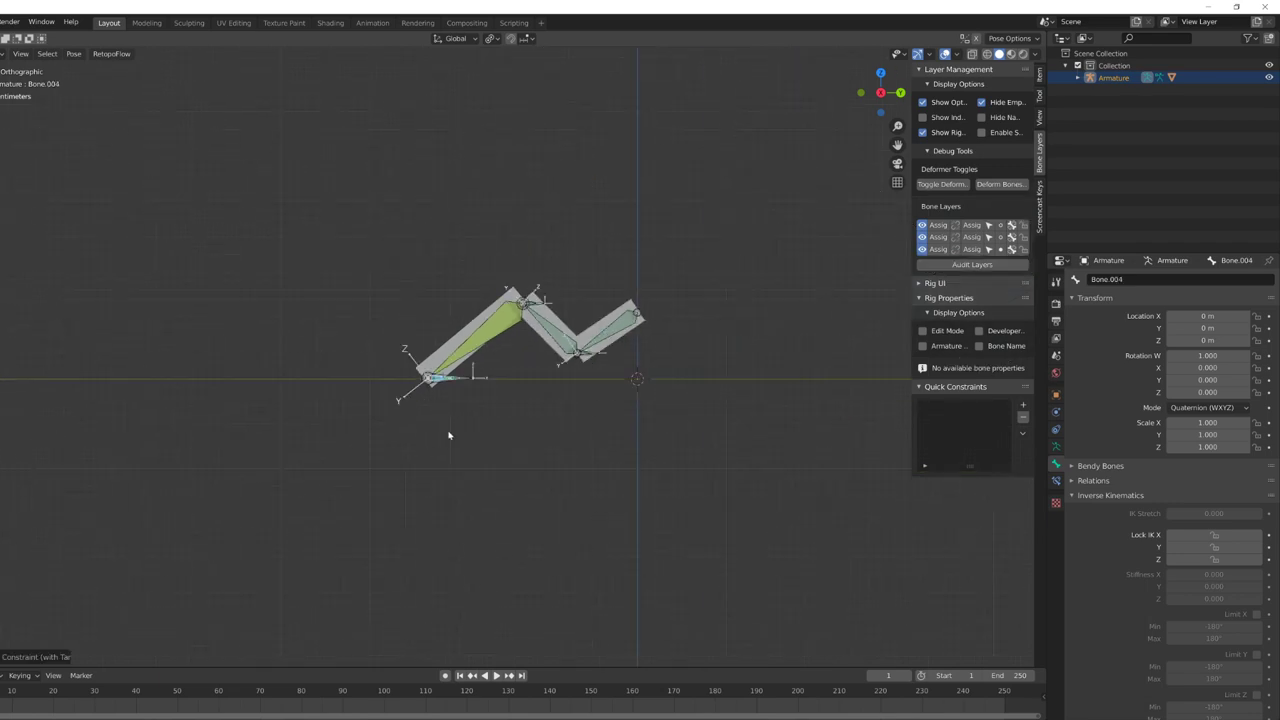
{"action": "left_click", "coordinate": [466, 383]}
{"action": "key", "text": "g"}
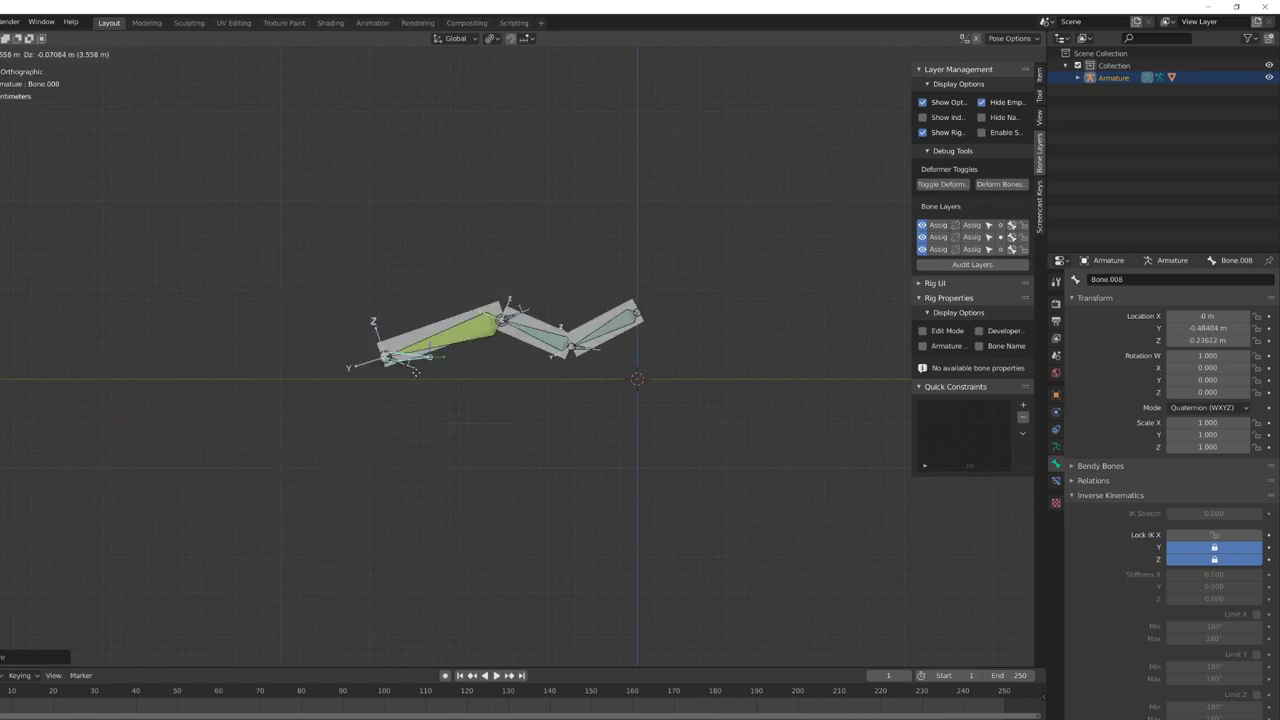
{"action": "left_click", "coordinate": [372, 399]}
Step: Hide the viewport overlays, test the mesh deformation by moving the IK target Bone.008, and show the overlays again
{"action": "left_click", "coordinate": [942, 55]}
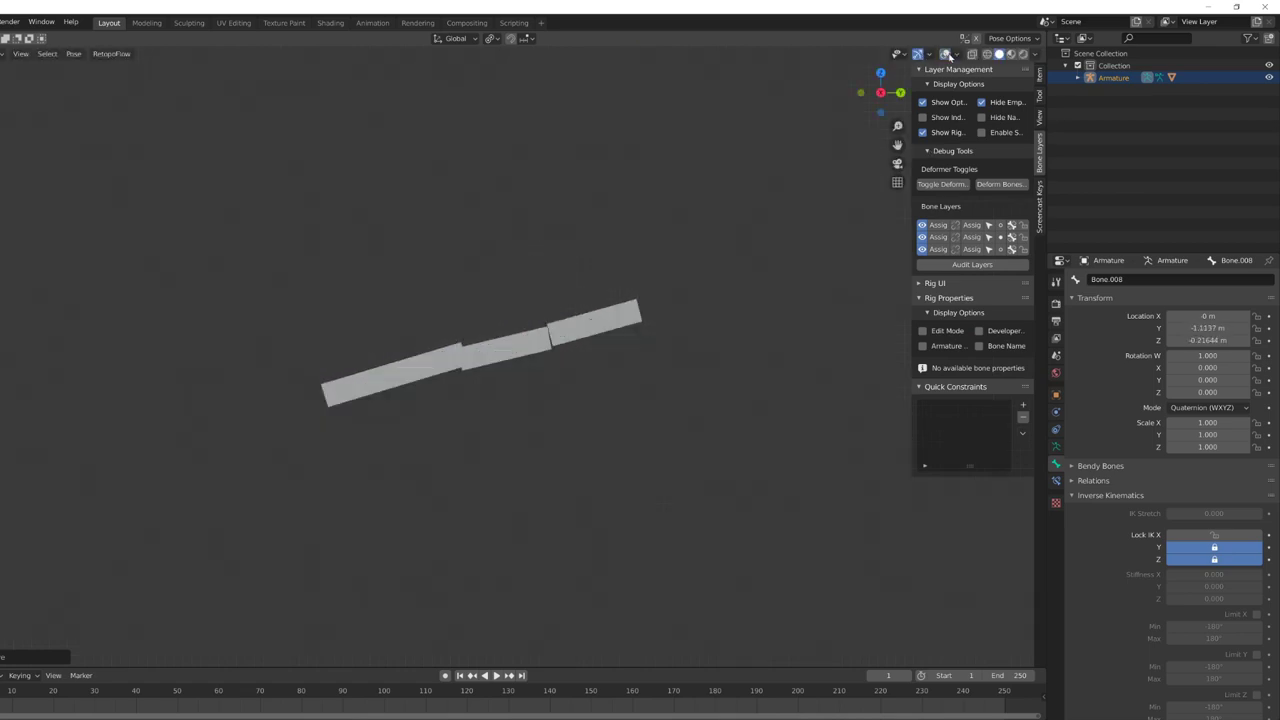
{"action": "key", "text": "g"}
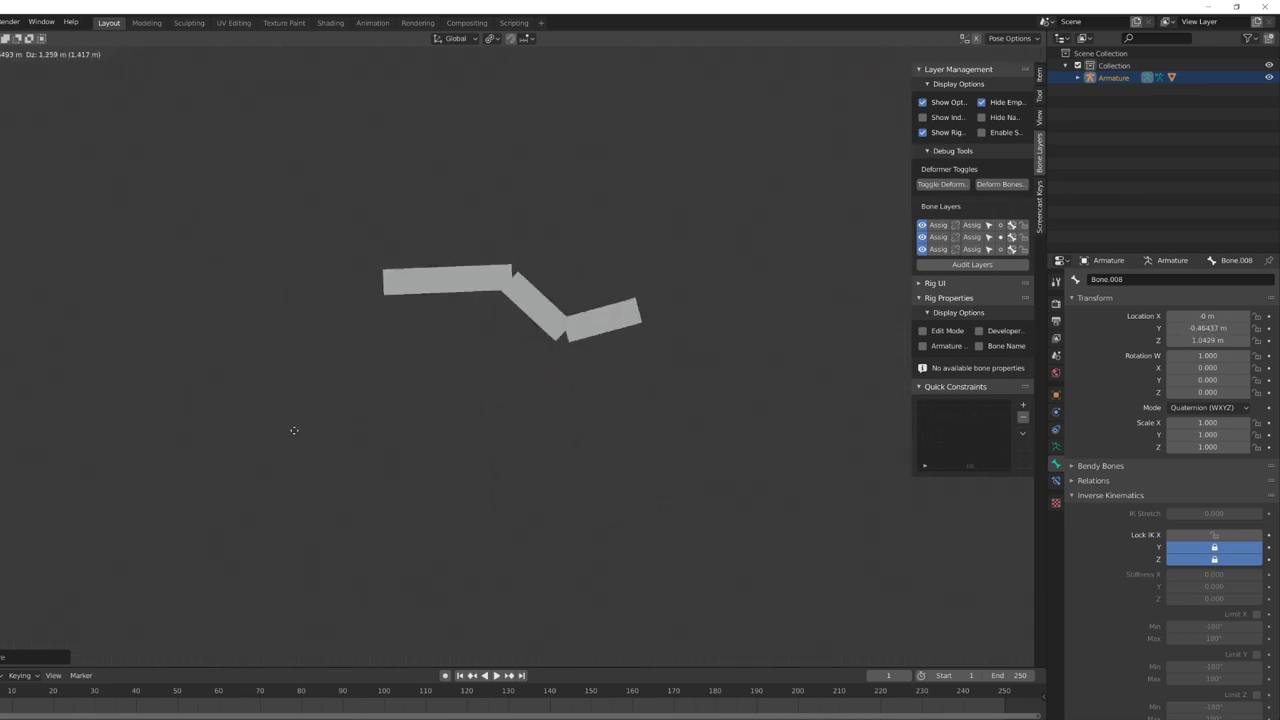
{"action": "left_click", "coordinate": [372, 516]}
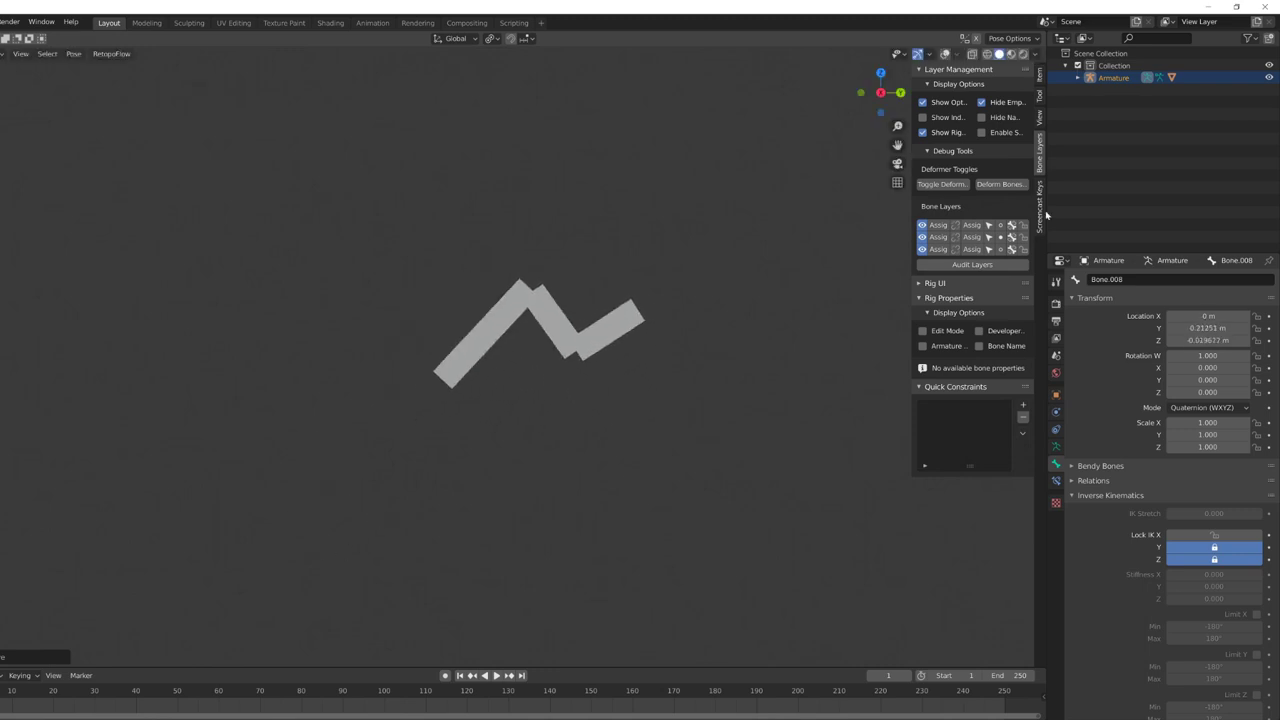
{"action": "left_click", "coordinate": [944, 54]}
Step: Try to move the constrained tweak bone Bone.006 by hand
{"action": "scroll", "coordinate": [383, 283], "scroll_direction": "up", "scroll_amount": 6}
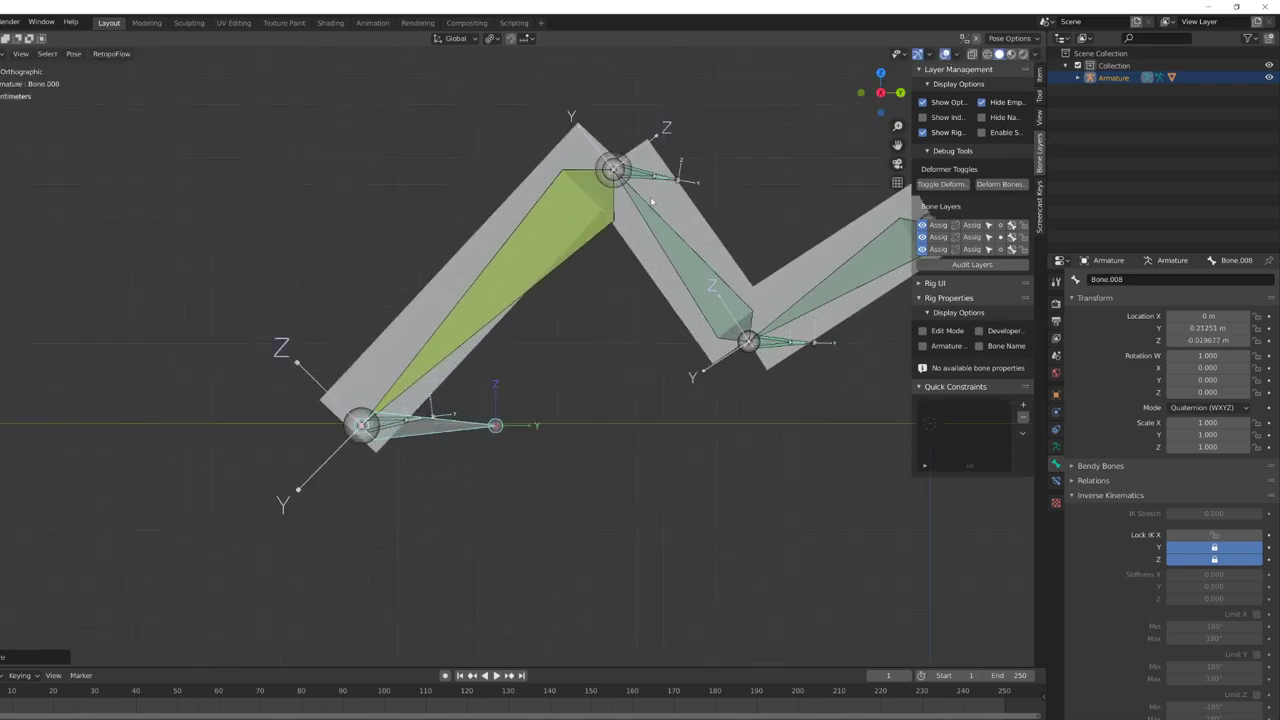
{"action": "left_click", "coordinate": [665, 179]}
{"action": "key", "text": "g"}
{"action": "right_click", "coordinate": [693, 183]}
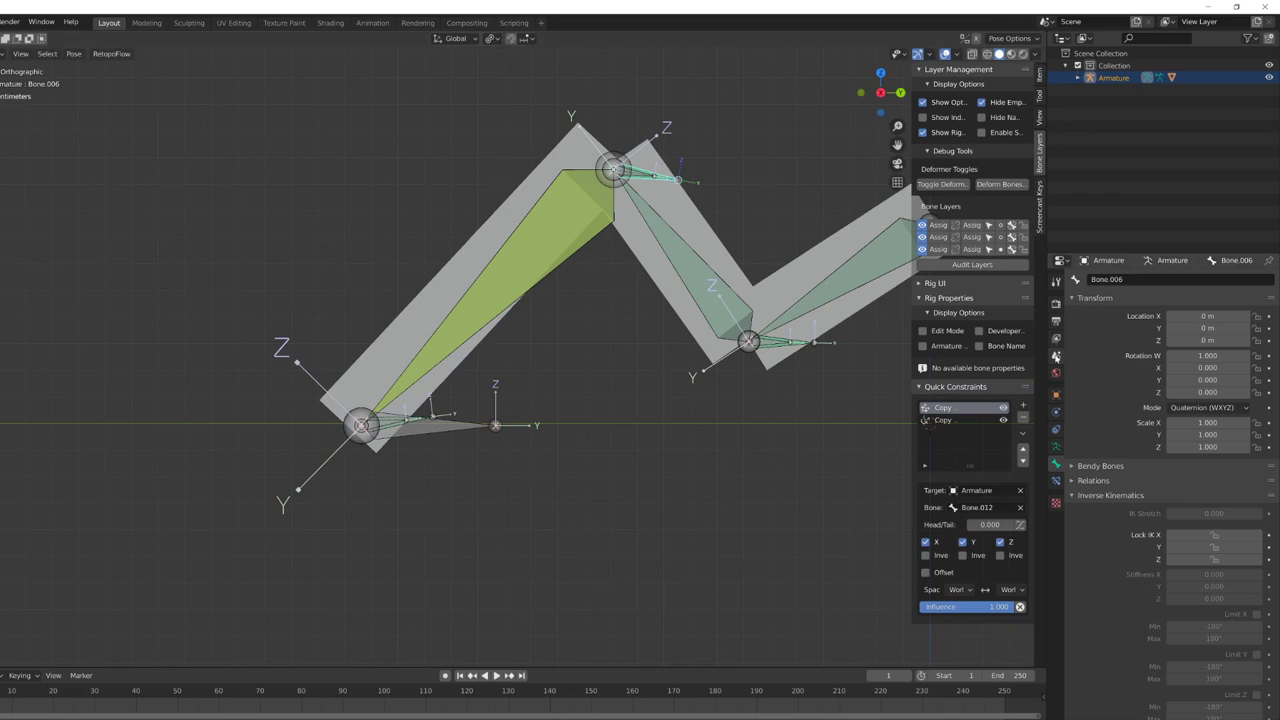
Step: Set both the target and owner space of Bone.006's Copy Location constraint to Local Space
{"action": "left_click", "coordinate": [1060, 479]}
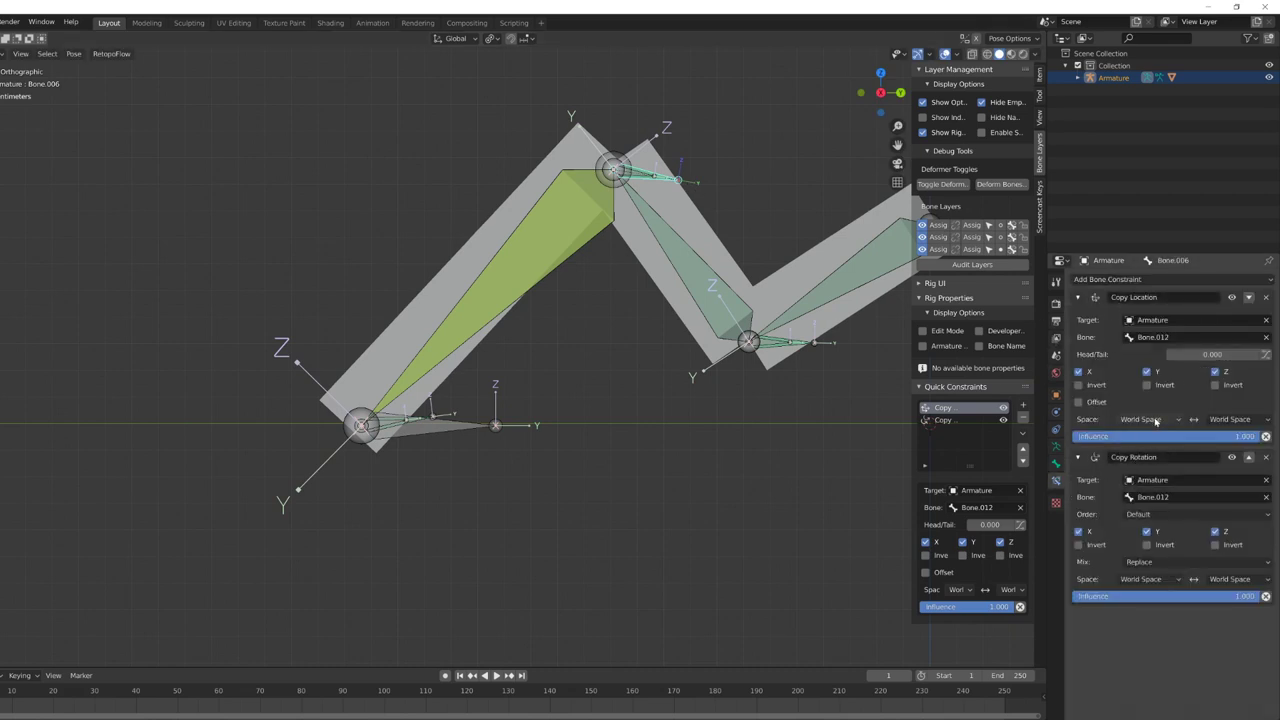
{"action": "left_click", "coordinate": [1155, 421]}
{"action": "left_click", "coordinate": [1145, 476]}
{"action": "left_click", "coordinate": [1225, 421]}
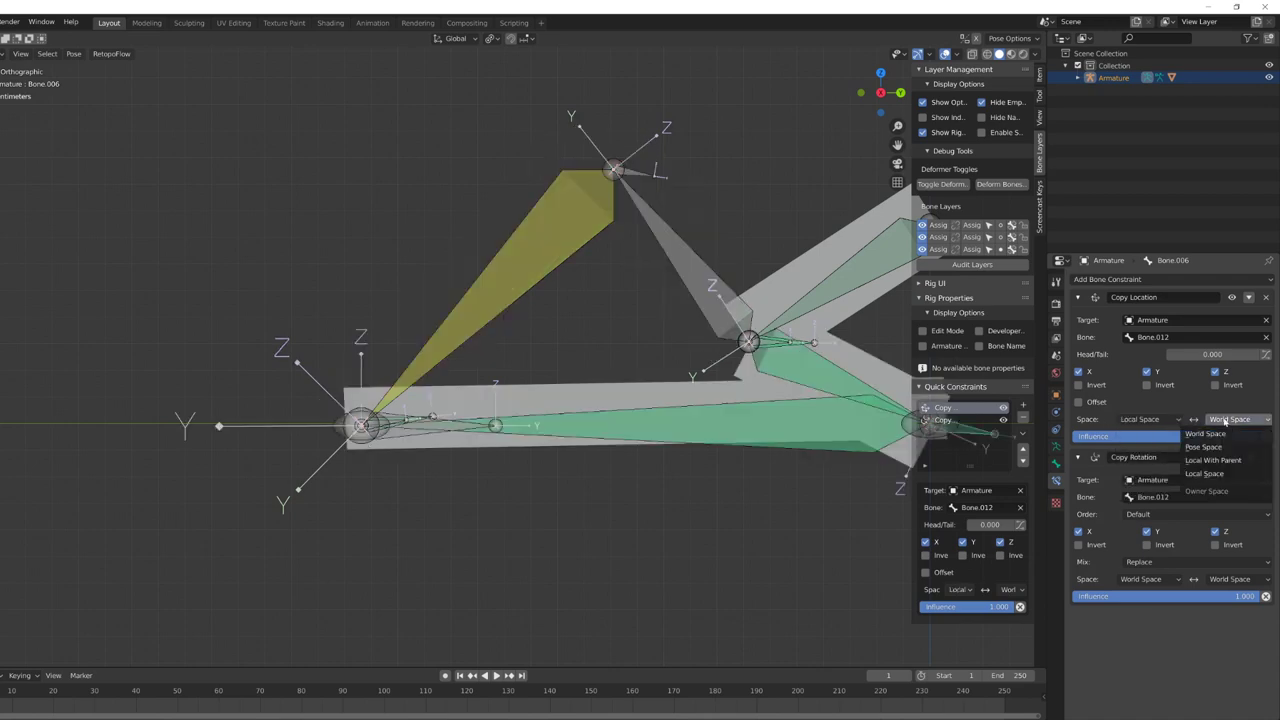
{"action": "left_click", "coordinate": [1205, 473]}
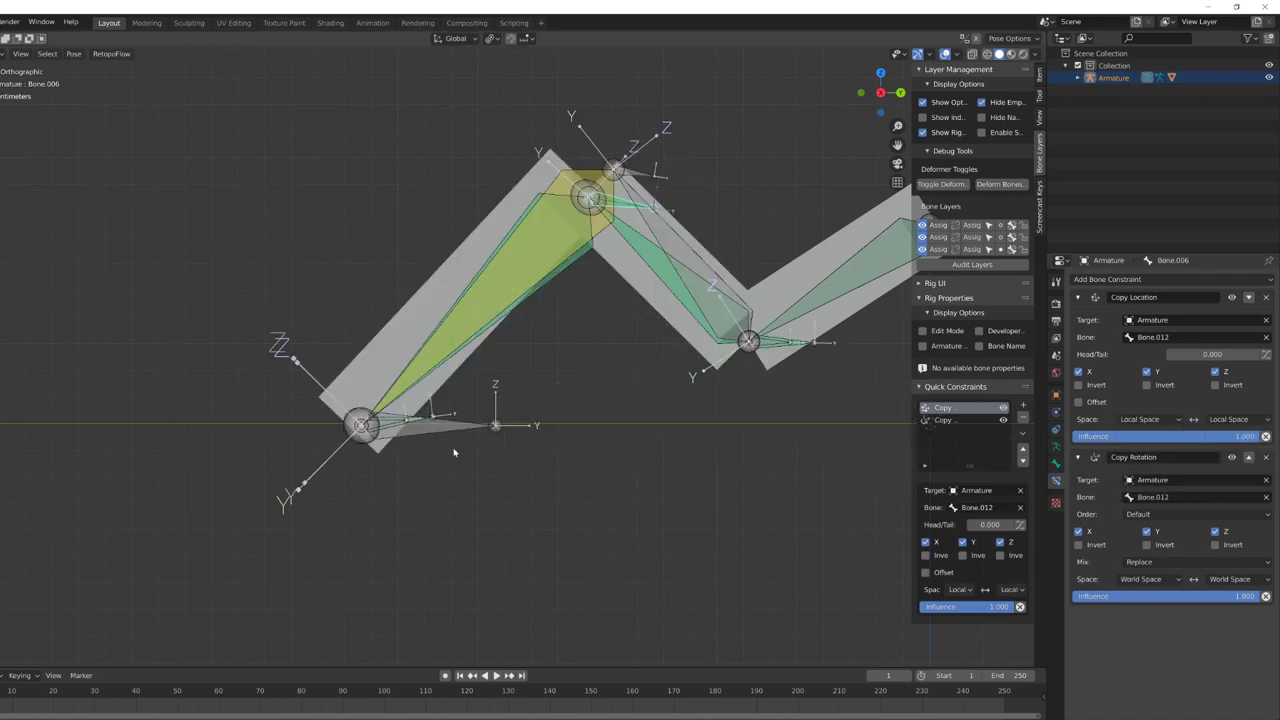
Step: Move the IK target Bone.008 down and away from the chain to test Bone.006's Local Space constraint
{"action": "left_click", "coordinate": [453, 450]}
{"action": "key", "text": "g"}
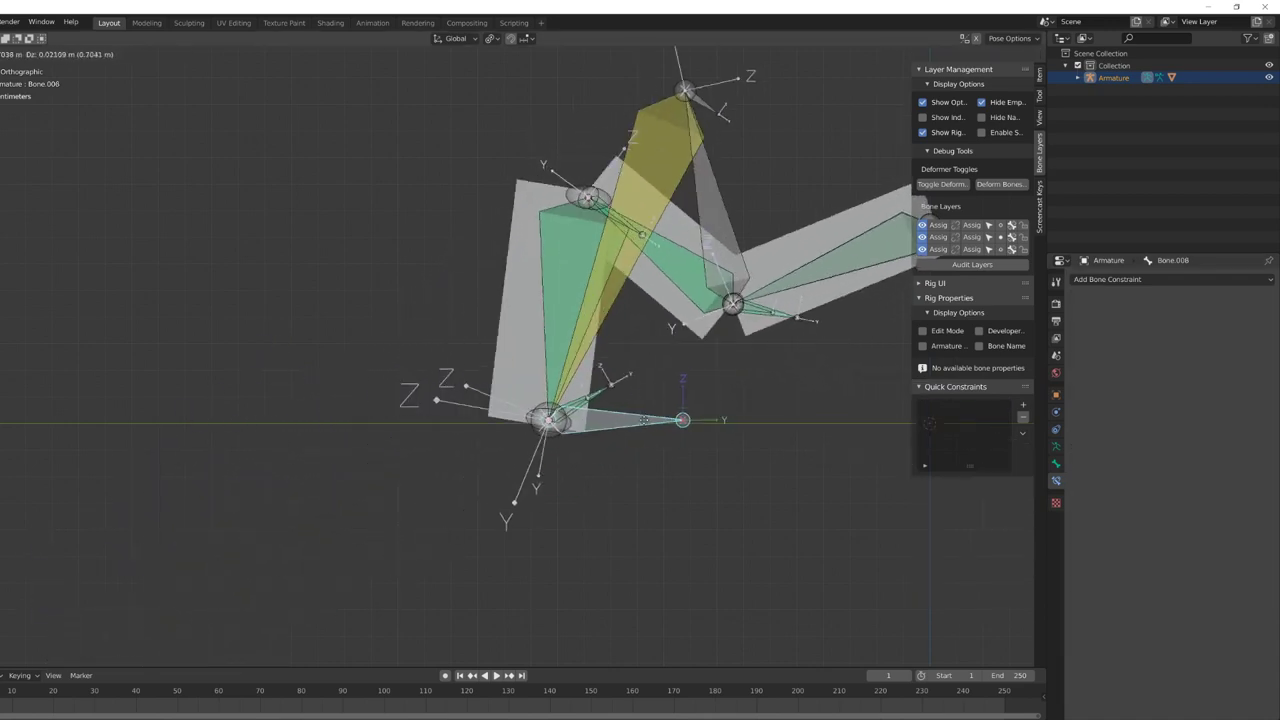
{"action": "left_click", "coordinate": [672, 105]}
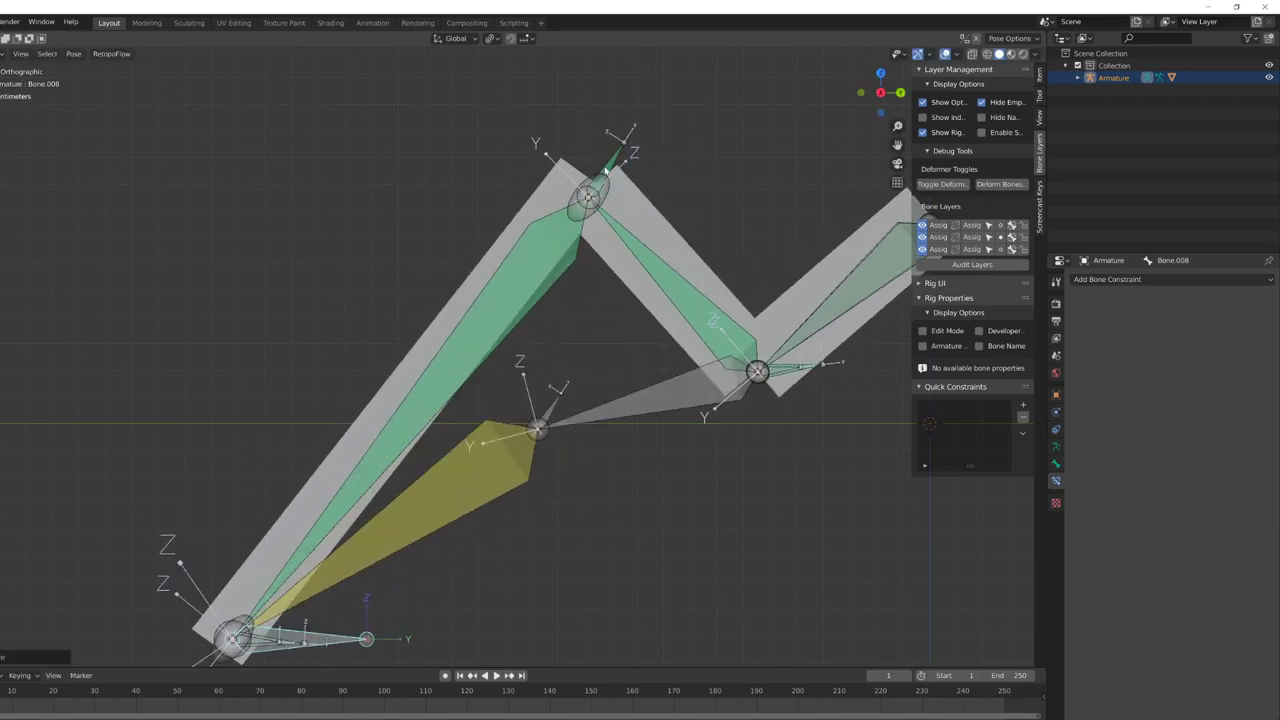
Step: Examine the constrained tweak bone Bone.006 against its constraint target Bone.012
{"action": "left_click", "coordinate": [605, 170]}
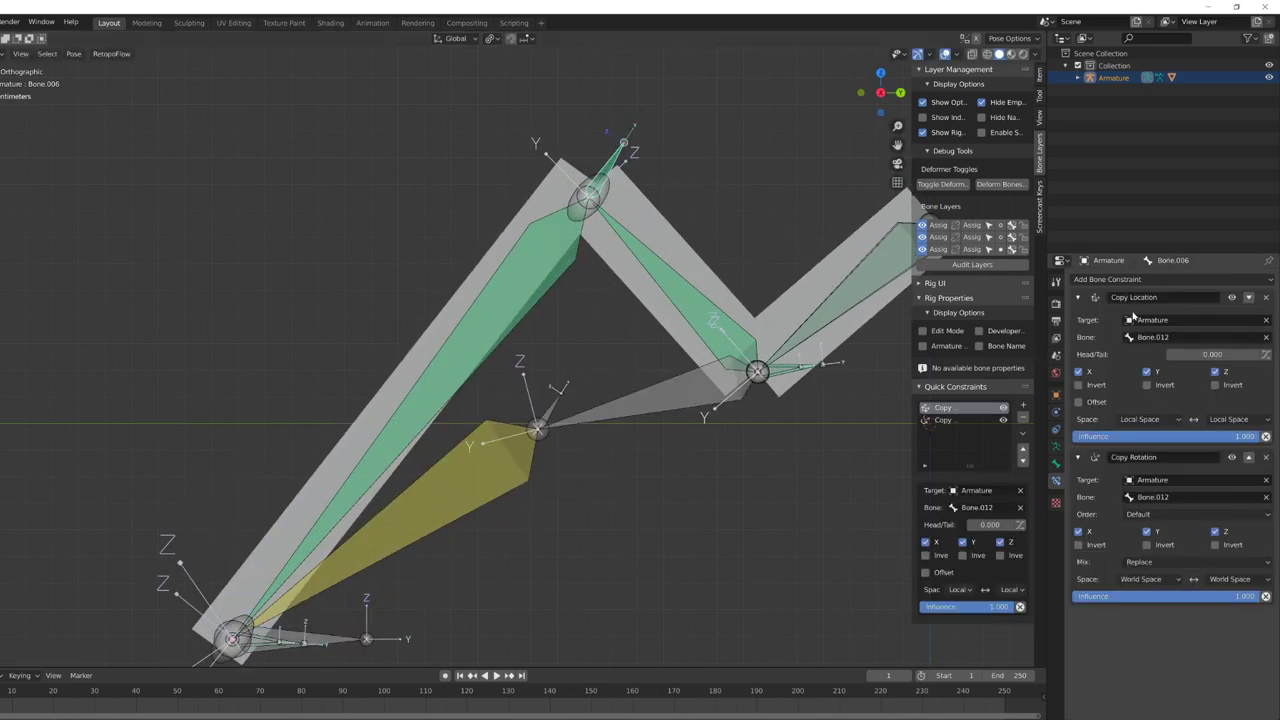
{"action": "left_click", "coordinate": [551, 409]}
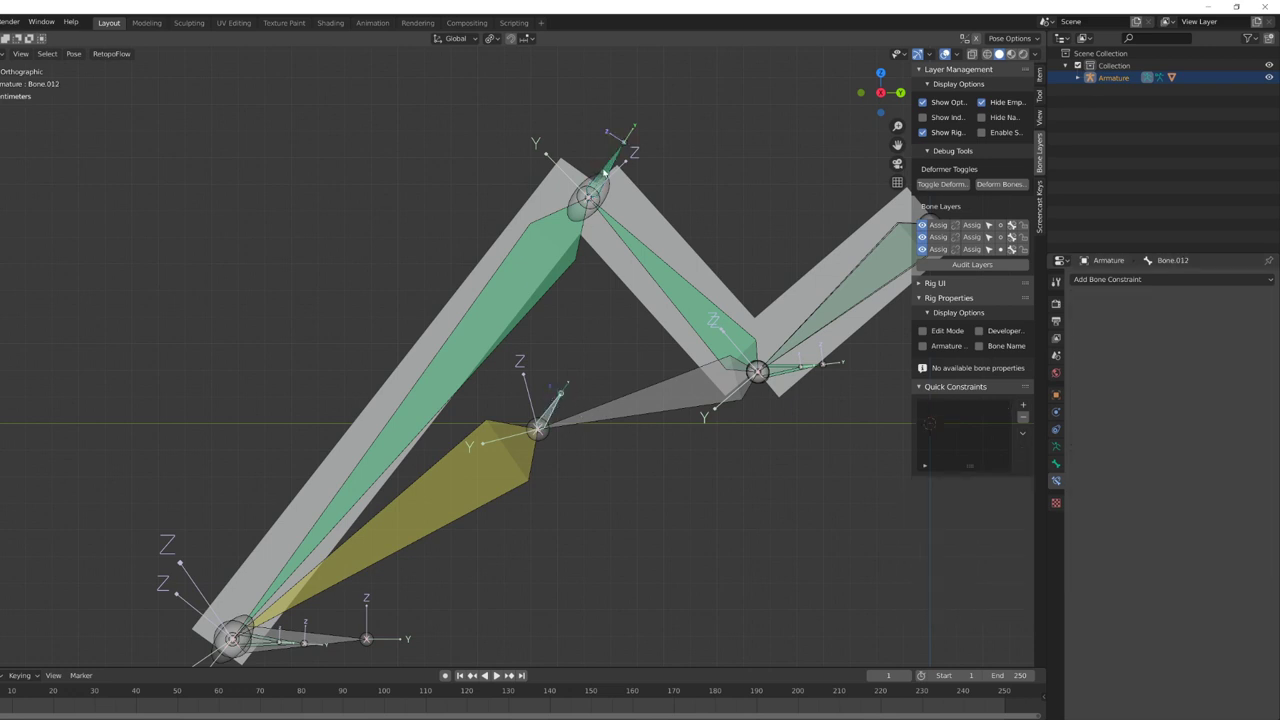
{"action": "left_click", "coordinate": [603, 238]}
{"action": "left_click", "coordinate": [616, 160]}
{"action": "scroll", "coordinate": [600, 420], "scroll_direction": "down", "scroll_amount": 3}
{"action": "key", "text": "a"}
Step: Enable Offset on Bone.006's Copy Location constraint and try moving the bone
{"action": "left_click", "coordinate": [576, 241]}
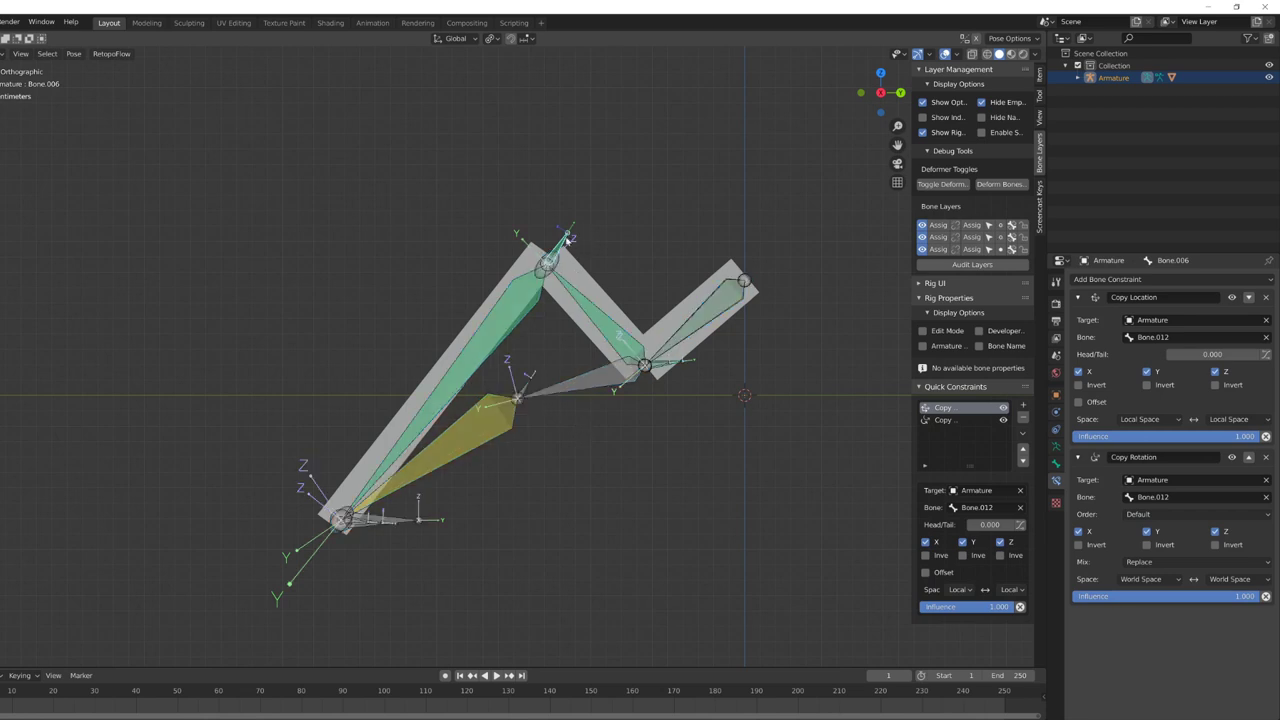
{"action": "key", "text": "g"}
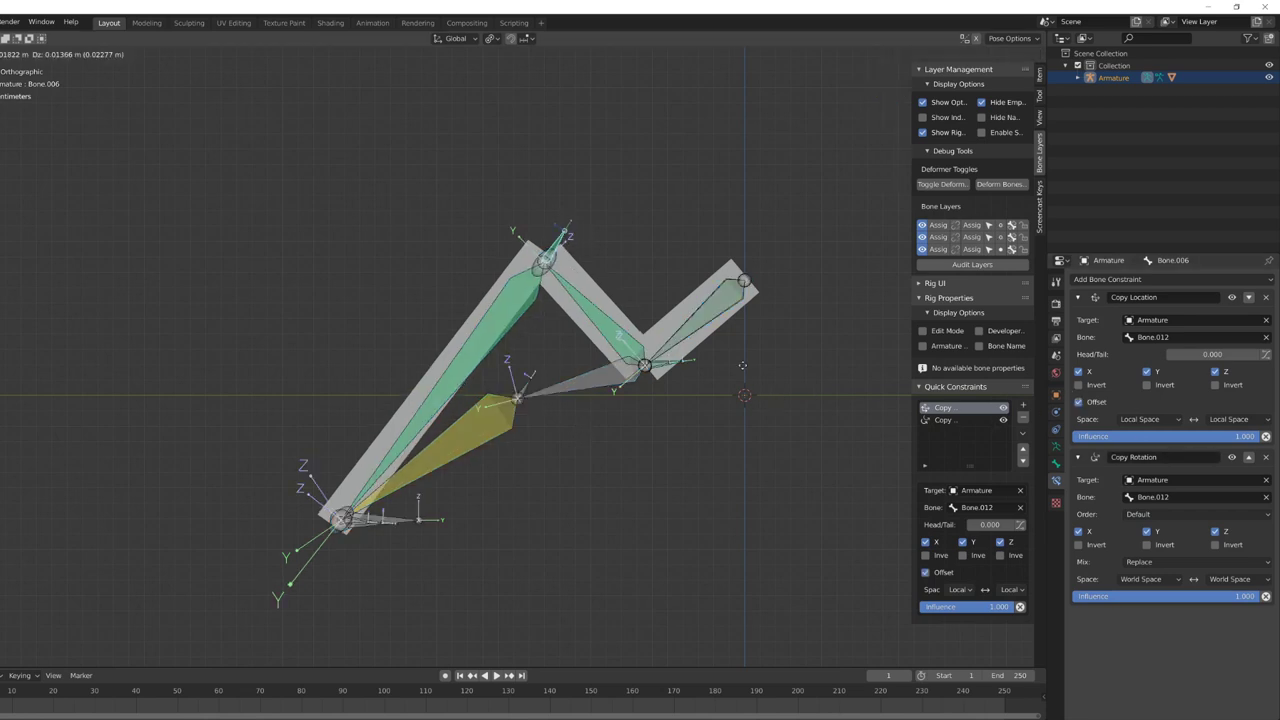
{"action": "right_click", "coordinate": [603, 432]}
{"action": "key", "text": "a"}
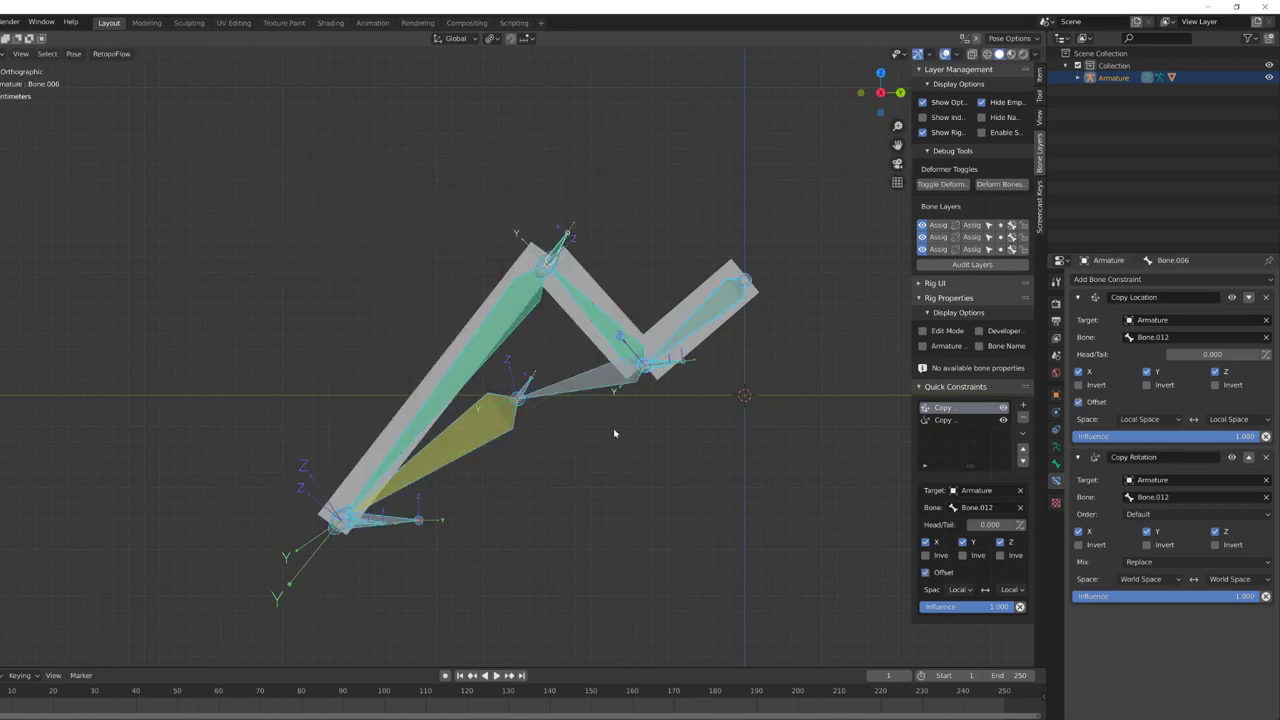
Step: Reset Bone.006's location, duplicate the constraint target bones Bone.011, Bone.012 and Bone.013 in Edit Mode, and scale the copies to about 0.61
{"action": "key", "text": "alt+g"}
{"action": "scroll", "coordinate": [594, 337], "scroll_direction": "up", "scroll_amount": 3}
{"action": "key", "text": "ctrl+Tab"}
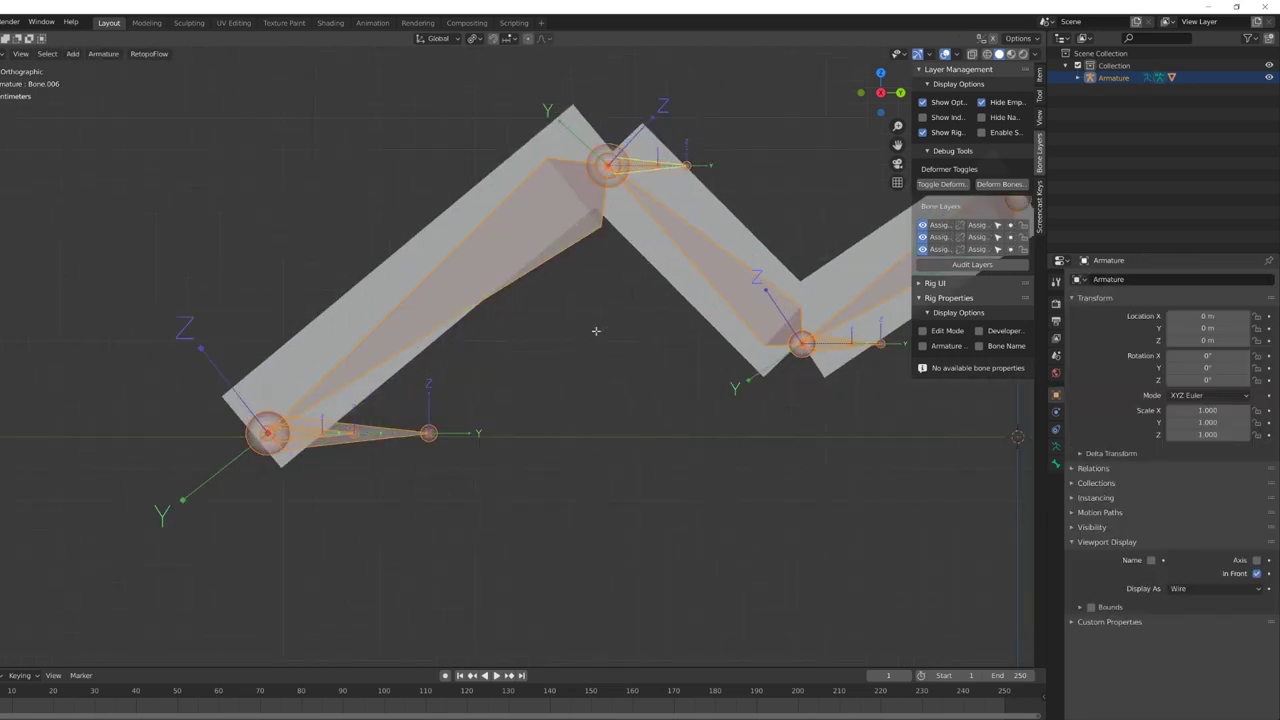
{"action": "scroll", "coordinate": [308, 449], "scroll_direction": "up", "scroll_amount": 4}
{"action": "left_click", "coordinate": [189, 488]}
{"action": "scroll", "coordinate": [442, 373], "scroll_direction": "down", "scroll_amount": 4}
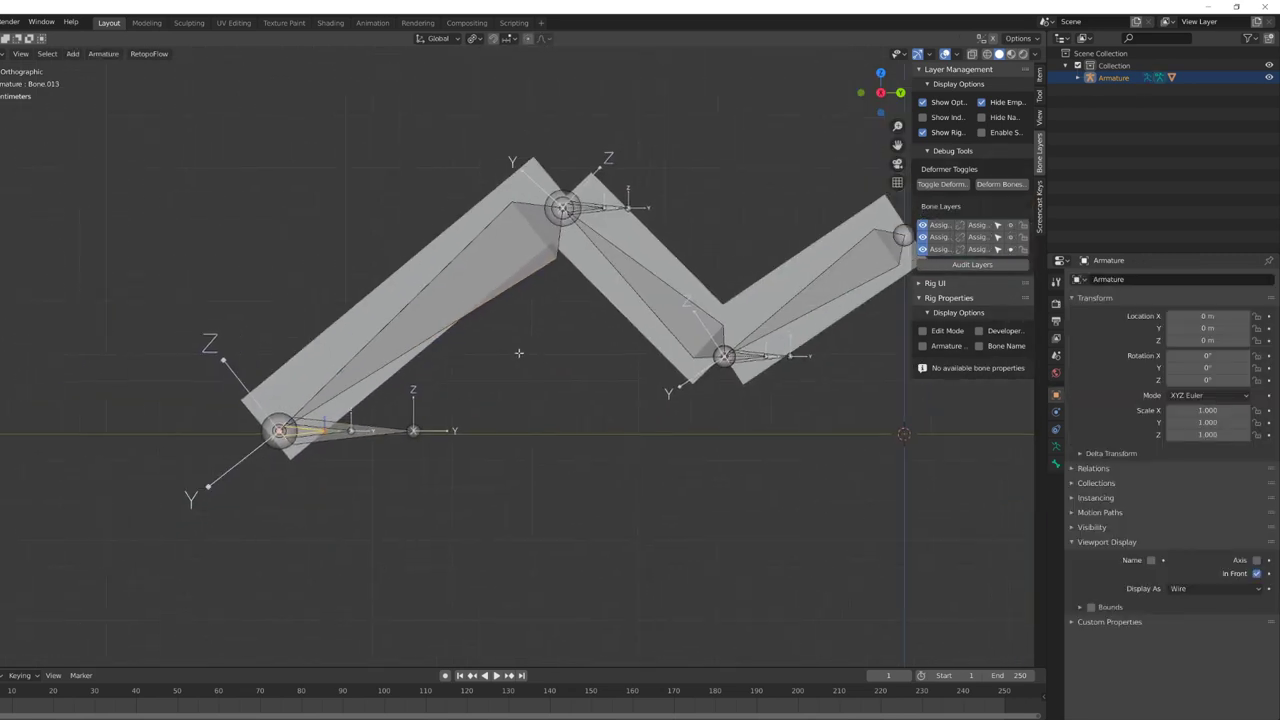
{"action": "middle_click_drag", "start_coordinate": [598, 264], "coordinate": [347, 380], "text": "shift"}
{"action": "scroll", "coordinate": [347, 380], "scroll_direction": "up", "scroll_amount": 2}
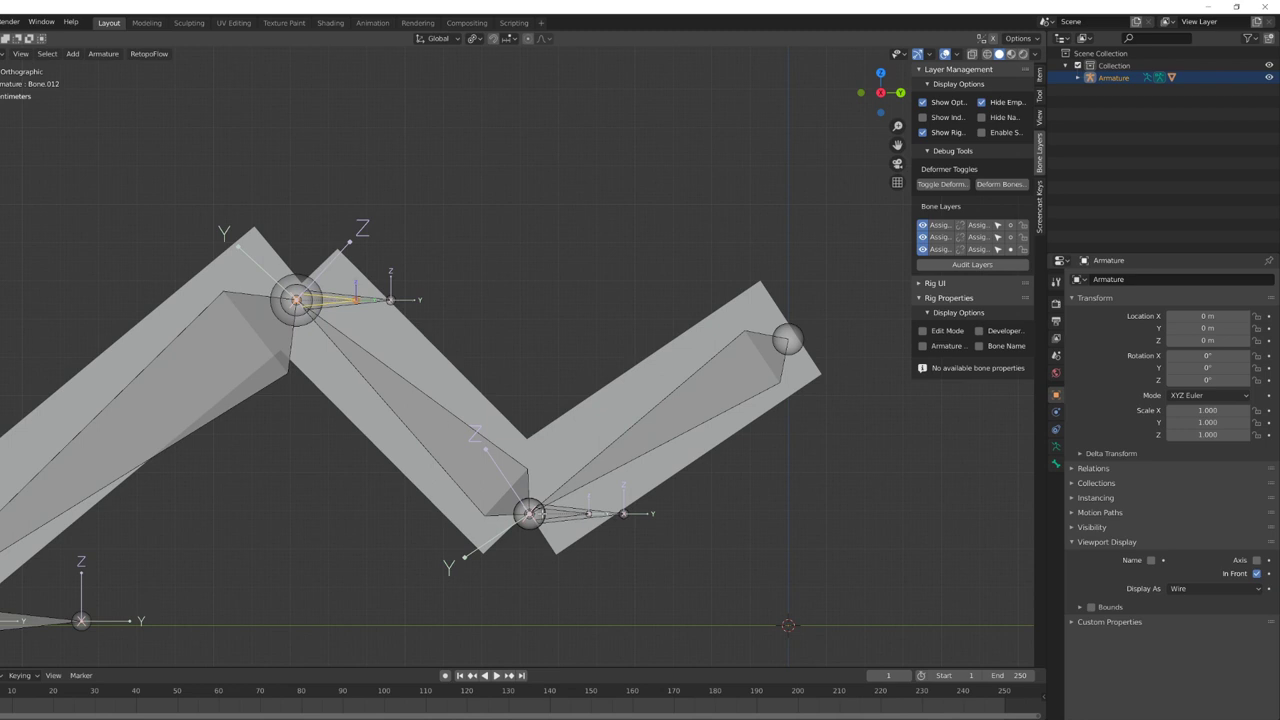
{"action": "left_click", "coordinate": [558, 518], "text": "shift"}
{"action": "middle_click_drag", "start_coordinate": [507, 520], "coordinate": [683, 454], "text": "shift"}
{"action": "key", "text": "s"}
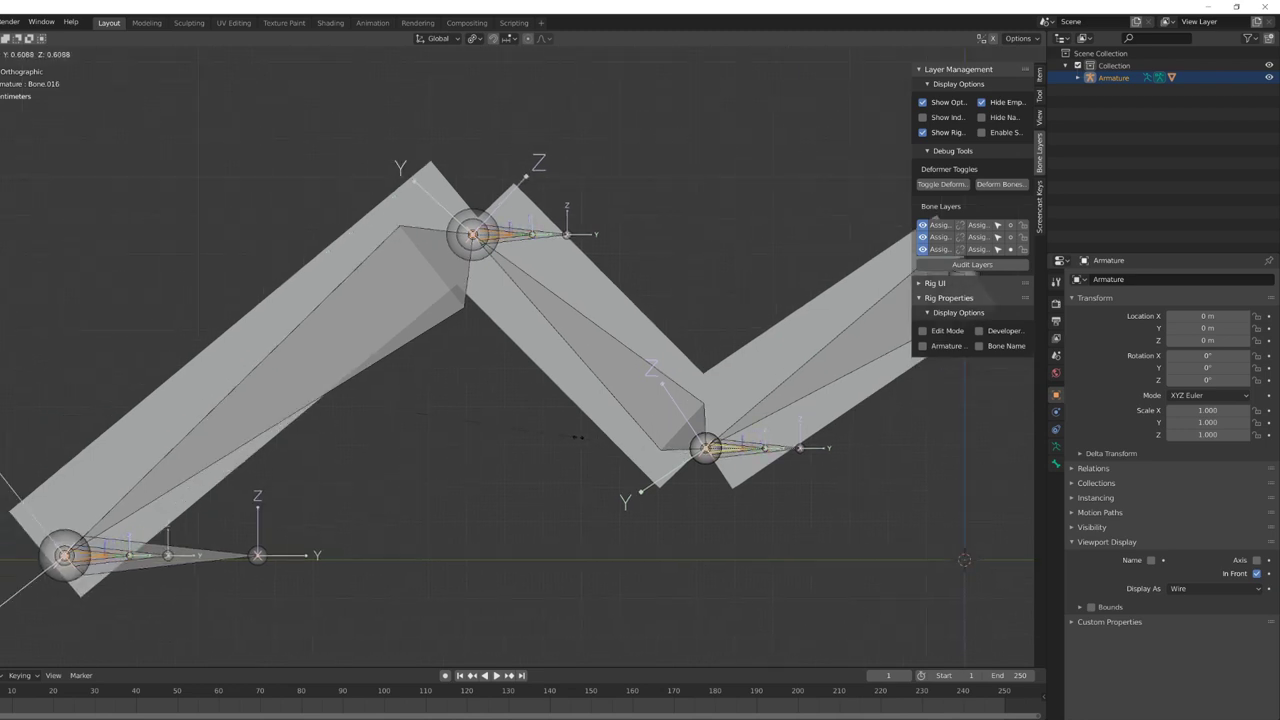
{"action": "left_click", "coordinate": [576, 438]}
{"action": "middle_click_drag", "start_coordinate": [194, 528], "coordinate": [272, 484], "text": "shift"}
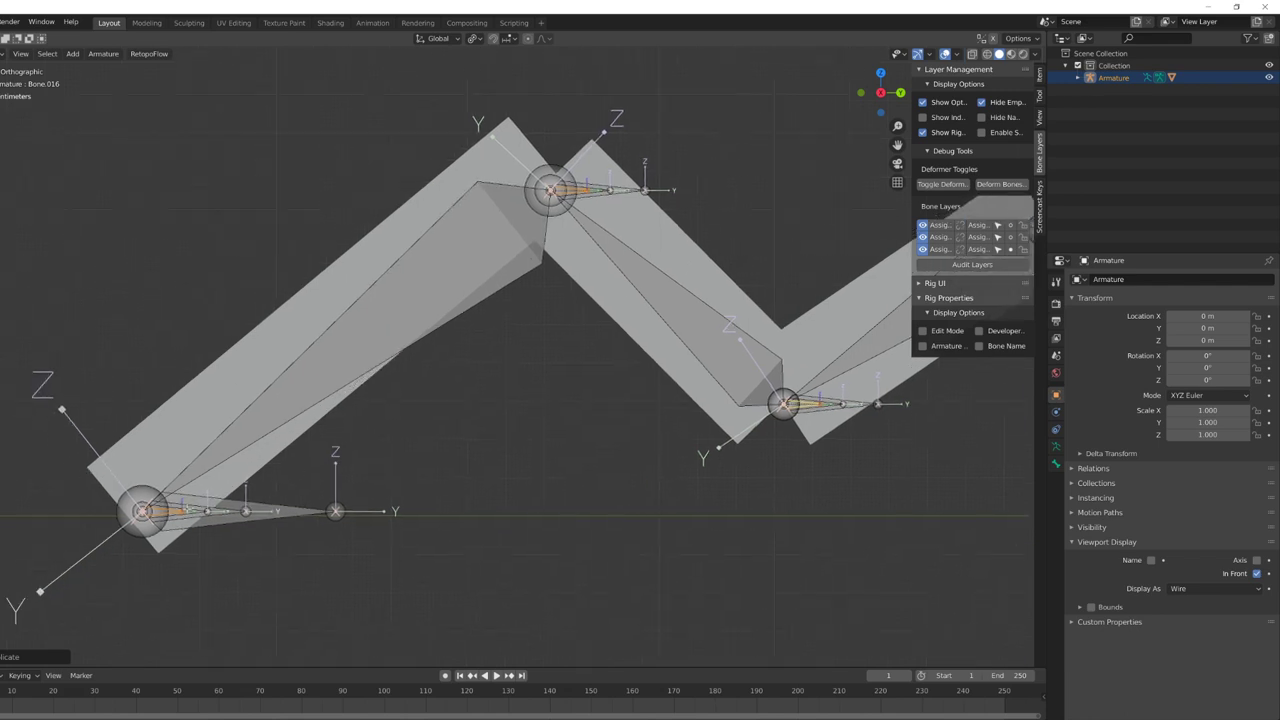
Step: Clear the parents of the three original constraint target bones, Bone.011, Bone.012 and Bone.013
{"action": "left_click", "coordinate": [186, 508]}
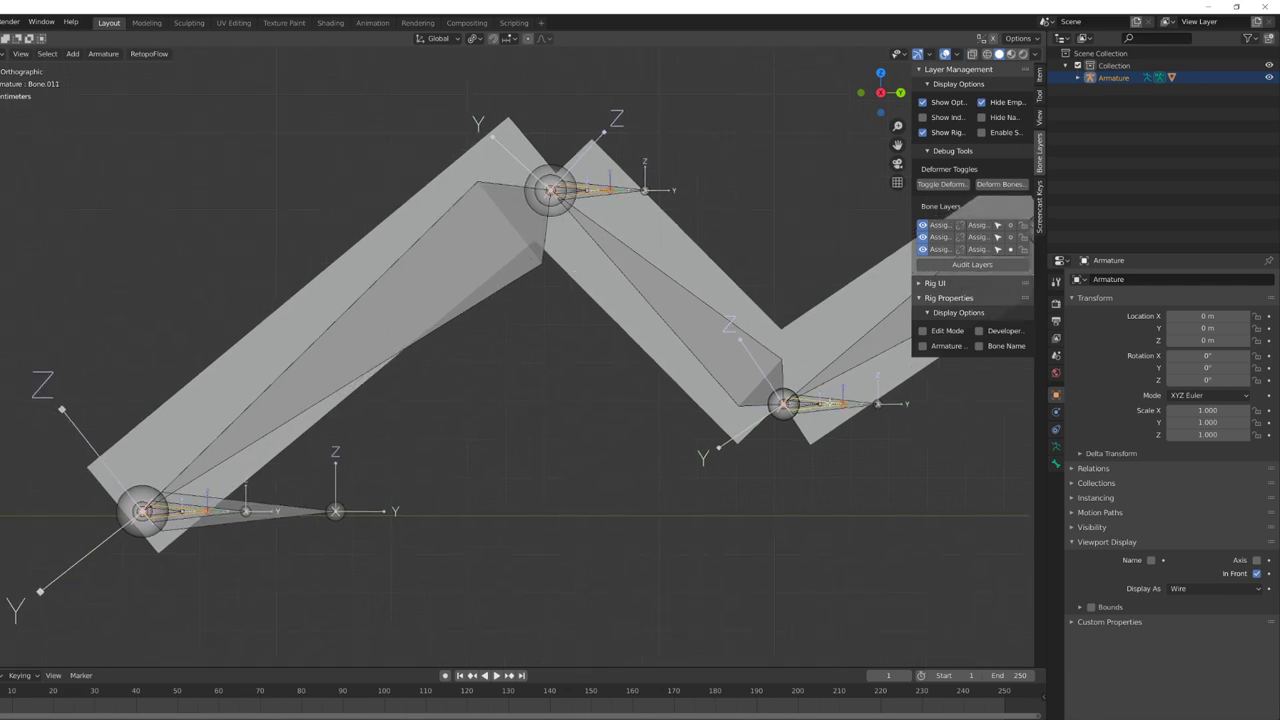
{"action": "key", "text": "alt+p"}
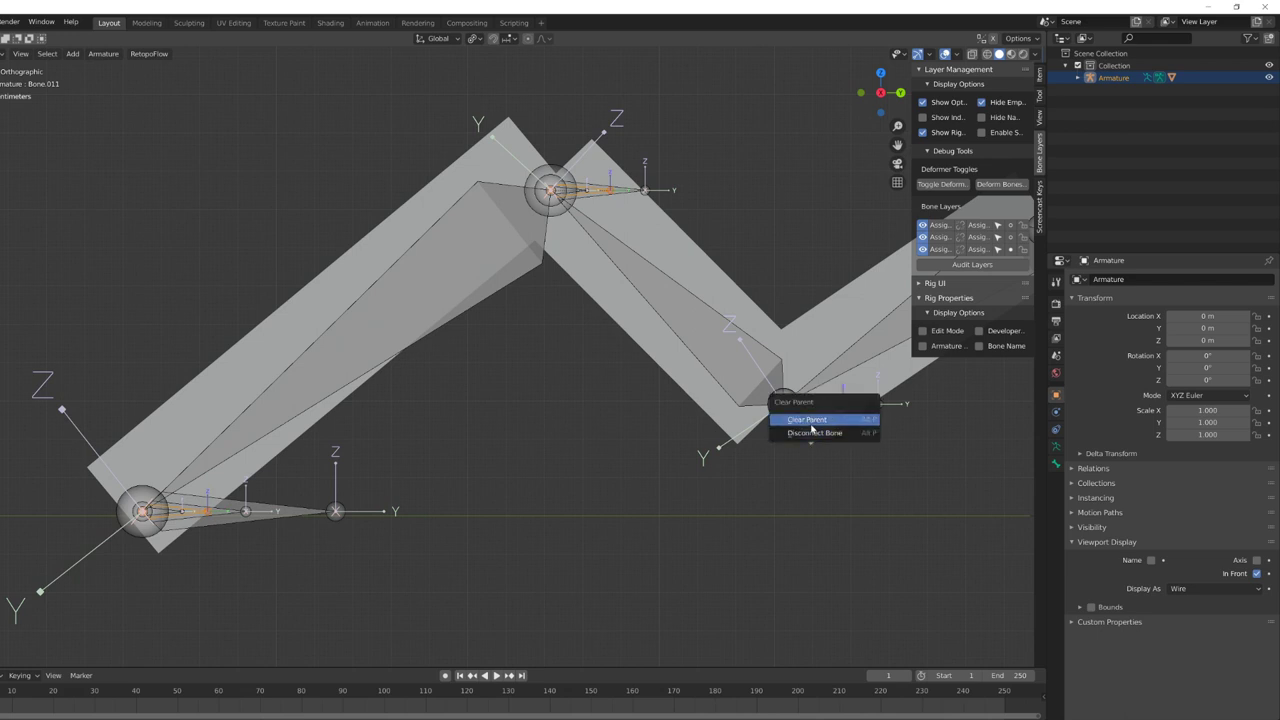
{"action": "left_click", "coordinate": [815, 425]}
Step: In Pose Mode, add a Copy Transforms constraint to Bone.013 with its smaller duplicate Bone.014 as target
{"action": "left_click", "coordinate": [172, 506]}
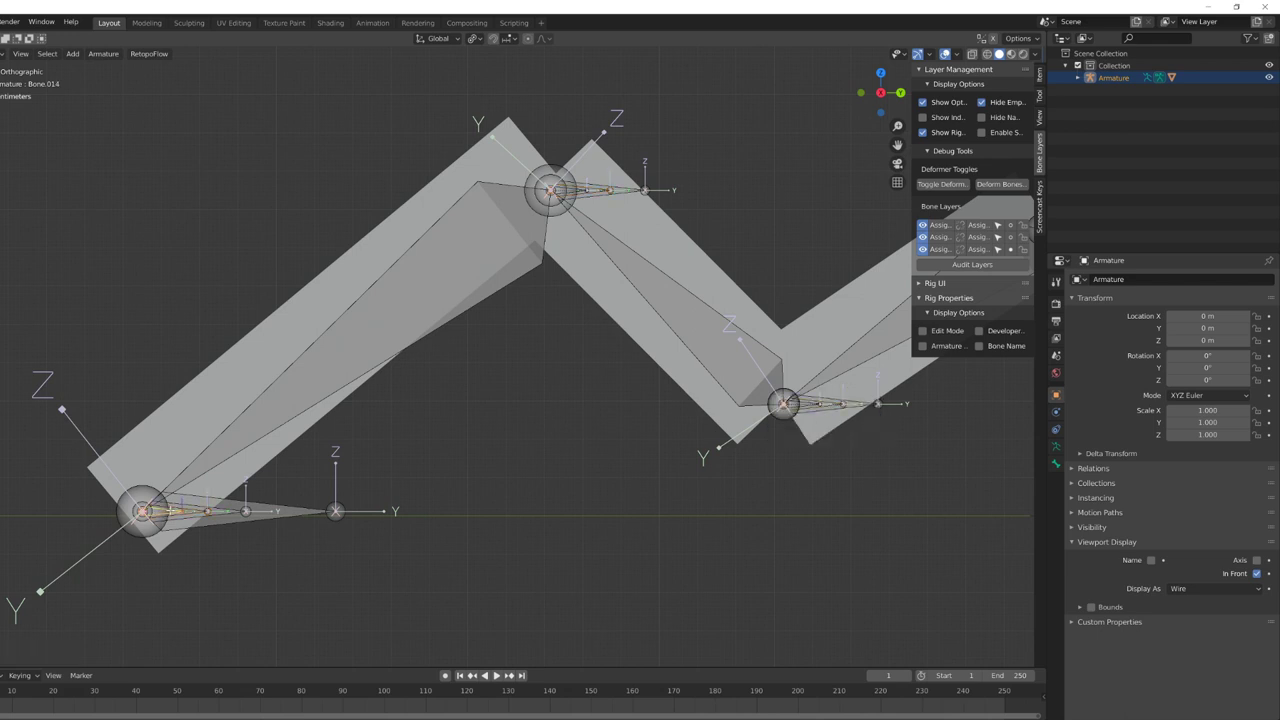
{"action": "key", "text": "ctrl+Tab"}
{"action": "left_click", "coordinate": [73, 579]}
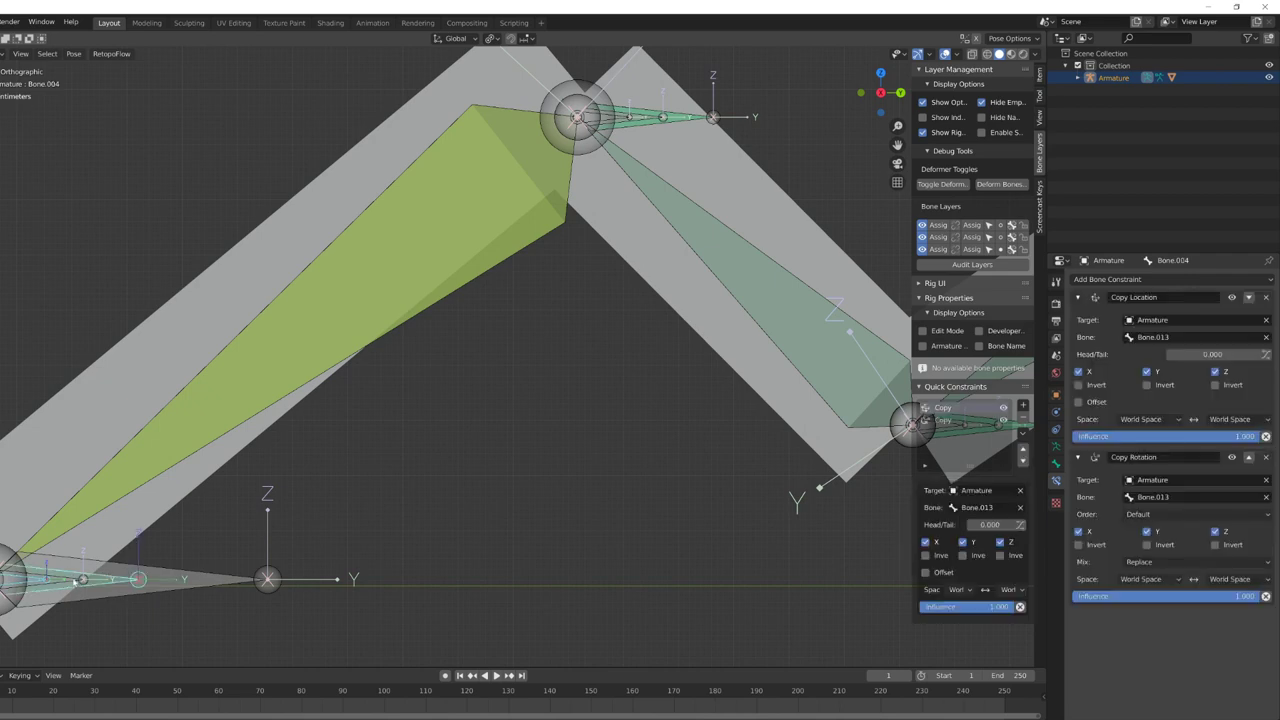
{"action": "left_click", "coordinate": [30, 586]}
{"action": "left_click", "coordinate": [34, 590], "text": "shift"}
{"action": "key", "text": "shift+ctrl+c"}
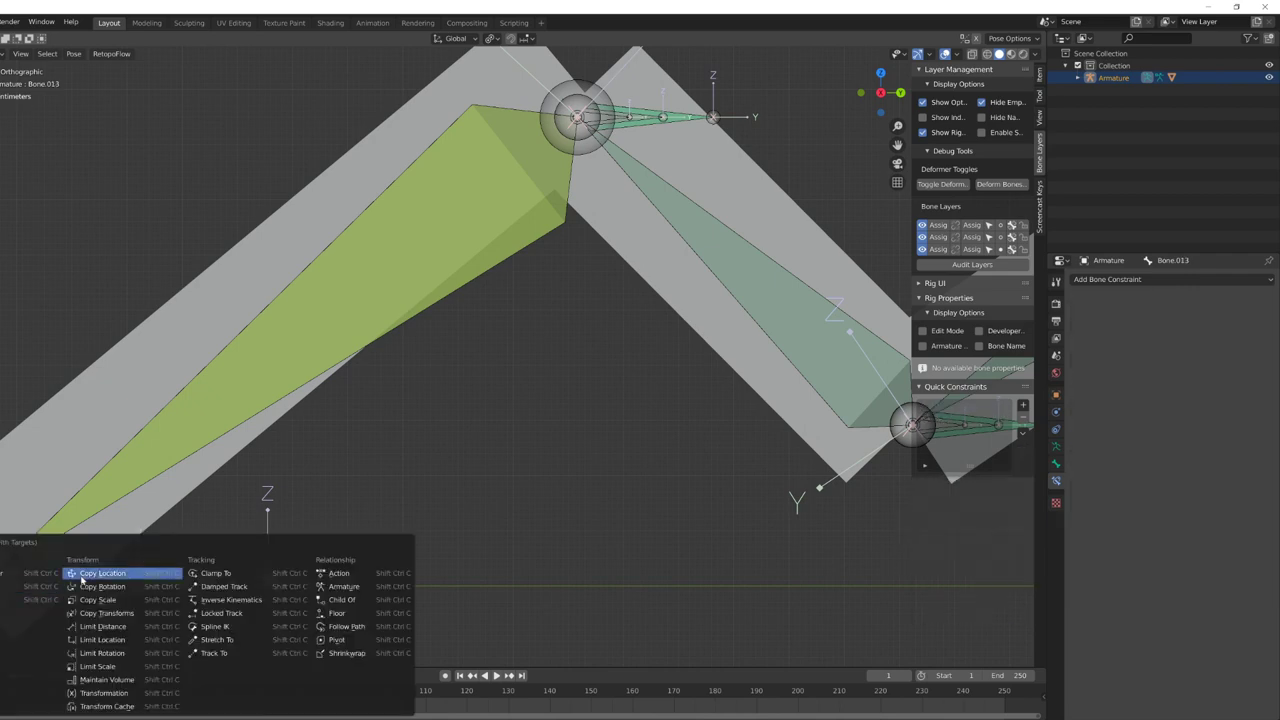
{"action": "left_click", "coordinate": [106, 613]}
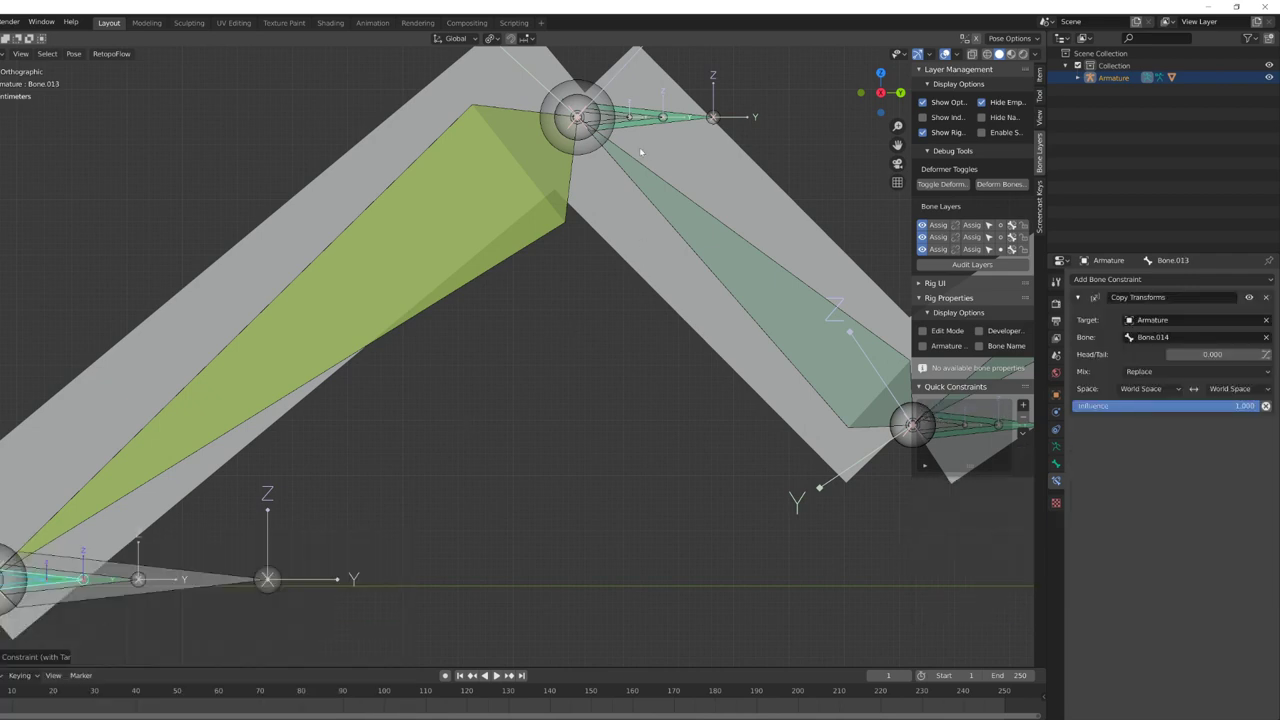
Step: Add Copy Transforms constraints to Bone.012 targeting Bone.015 and to Bone.011 targeting Bone.016
{"action": "left_click", "coordinate": [620, 118]}
{"action": "key", "text": "shift+ctrl+c"}
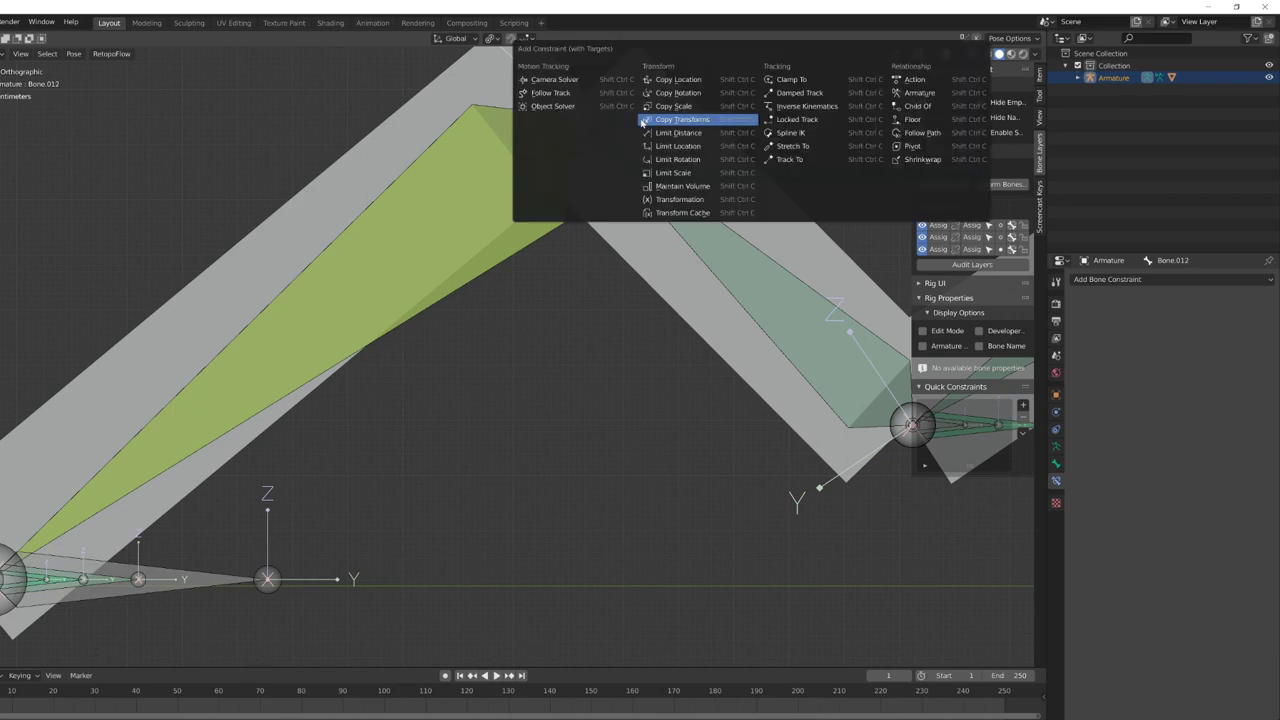
{"action": "left_click", "coordinate": [664, 121]}
{"action": "middle_click_drag", "start_coordinate": [911, 392], "coordinate": [592, 319], "text": "shift"}
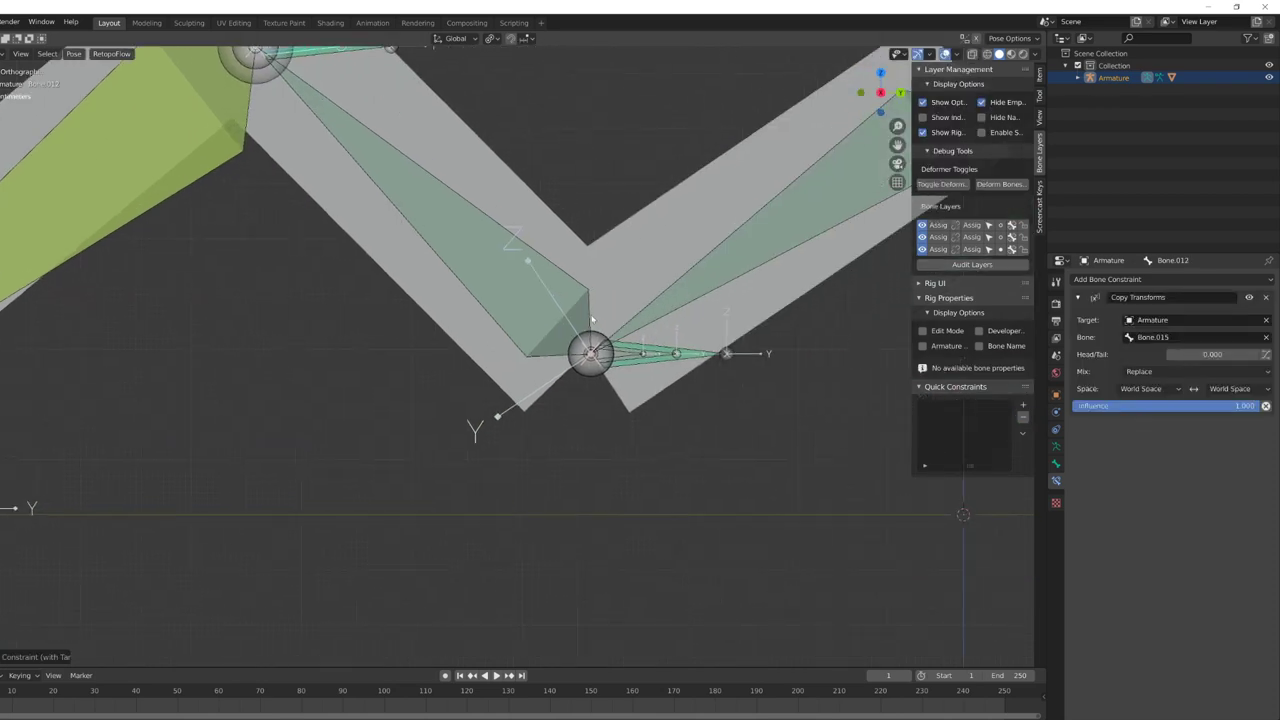
{"action": "left_click", "coordinate": [632, 356]}
{"action": "key", "text": "shift+ctrl+c"}
{"action": "left_click", "coordinate": [650, 342]}
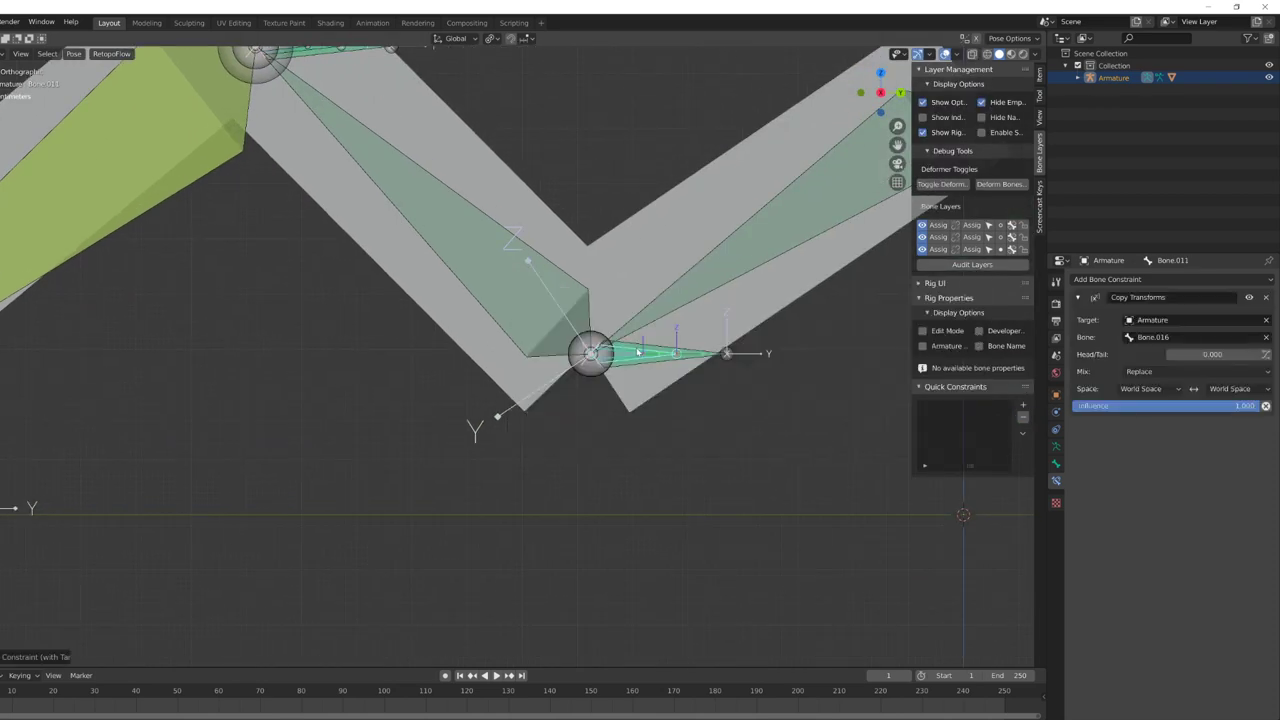
Step: Pull the IK target Bone.008 down and away until the chain stretches straight
{"action": "scroll", "coordinate": [354, 426], "scroll_direction": "down", "scroll_amount": 5}
{"action": "left_click", "coordinate": [261, 421]}
{"action": "key", "text": "g"}
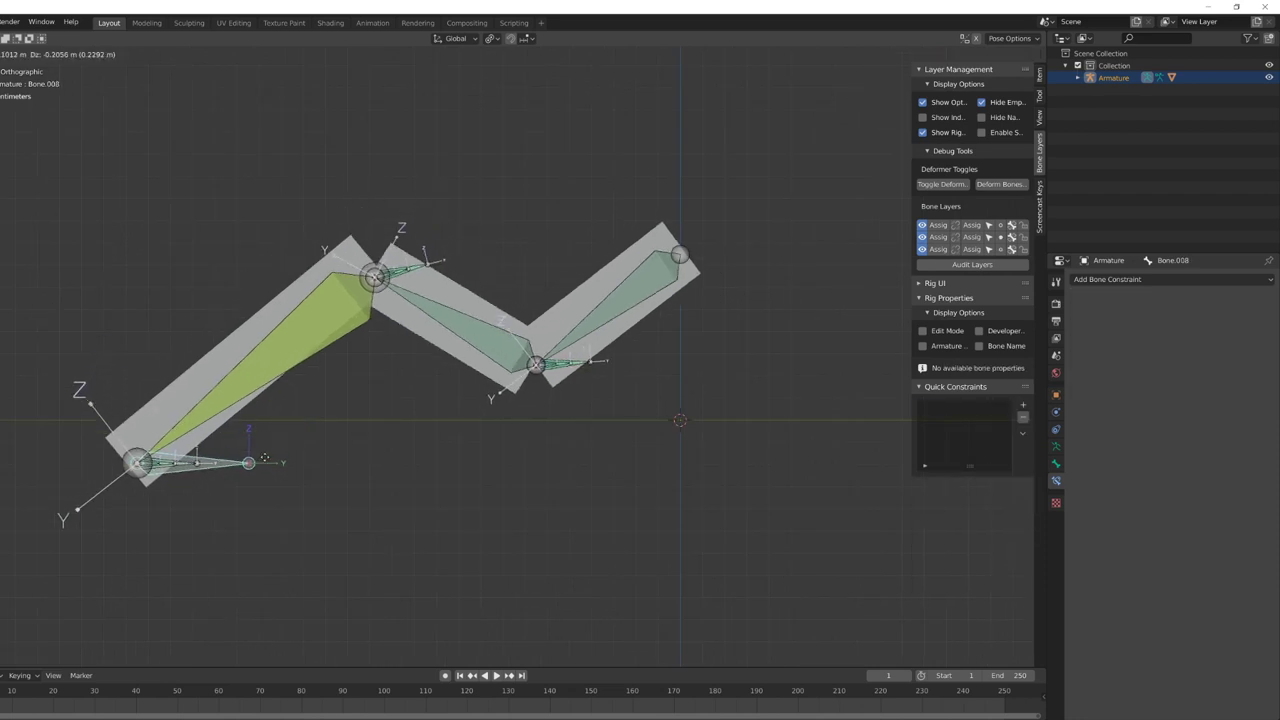
{"action": "left_click", "coordinate": [160, 630]}
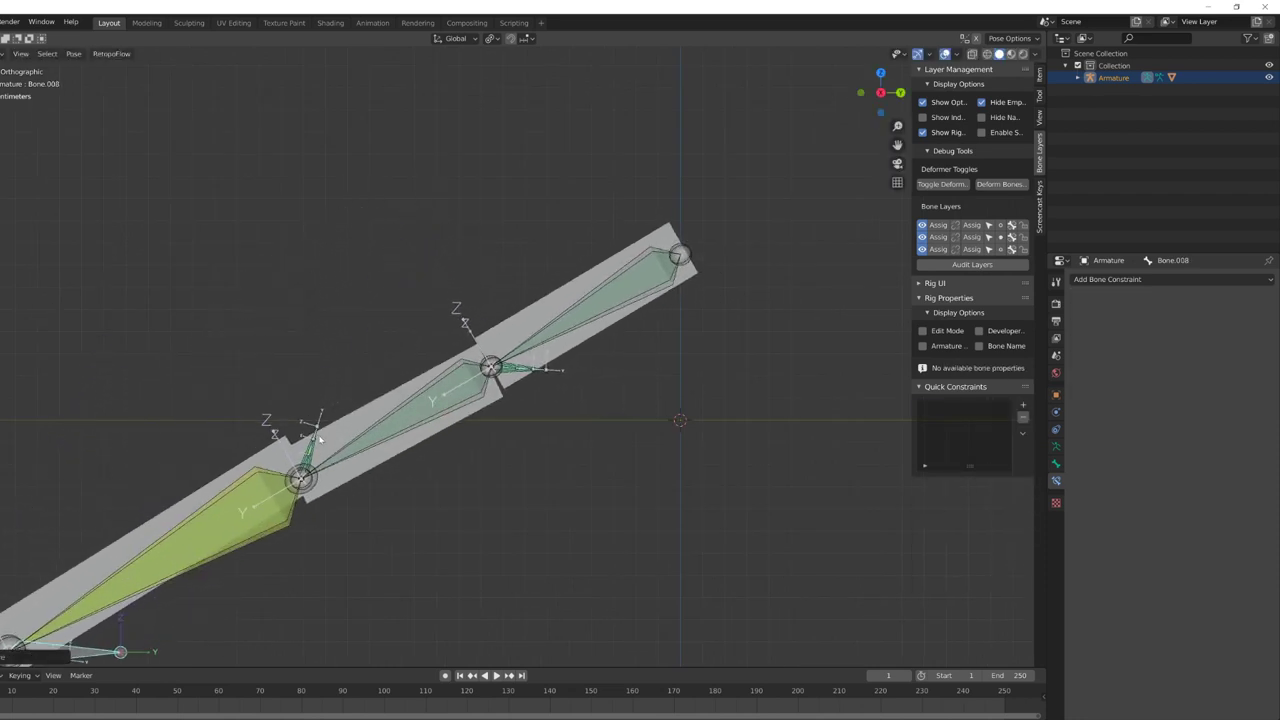
Step: Move the tweak bone Bone.006 up and away from its constraint target to bend the stretched chain
{"action": "left_click", "coordinate": [317, 436]}
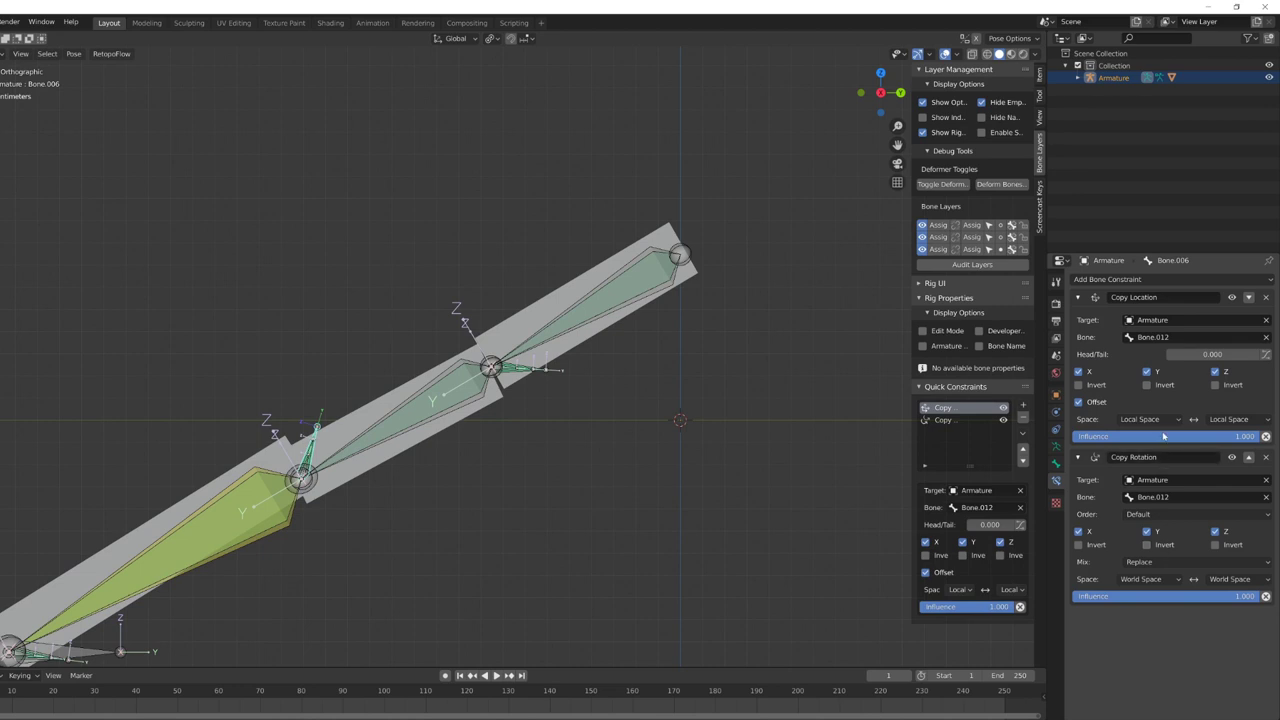
{"action": "key", "text": "g"}
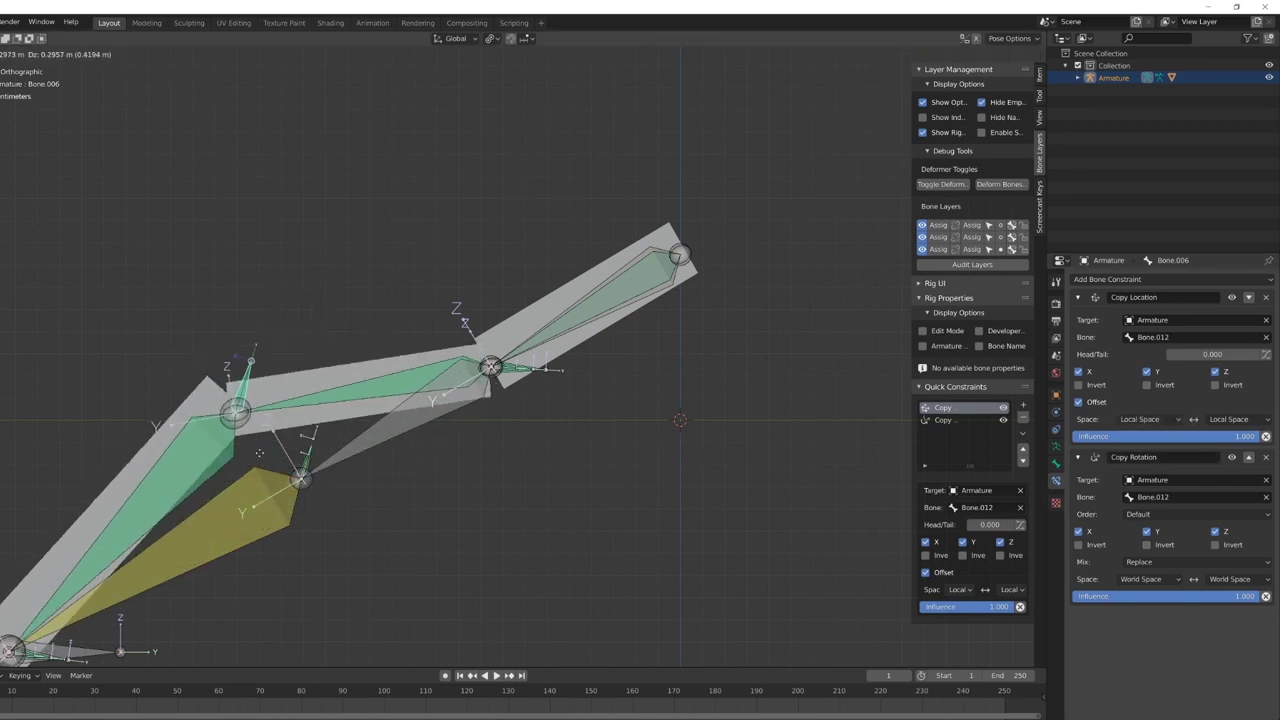
{"action": "left_click", "coordinate": [317, 399]}
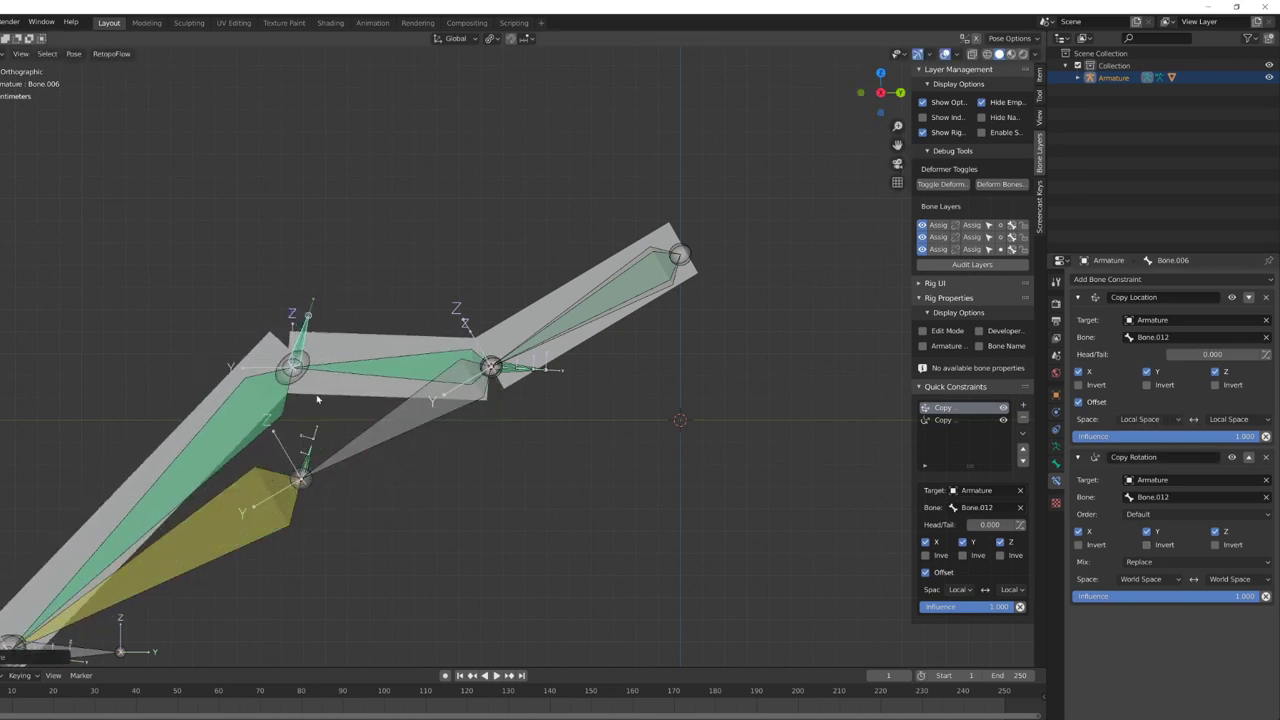
Step: Set Bone.005's Copy Location target and owner space to Local Space, and move the IK target Bone.008 to test the chain
{"action": "left_click", "coordinate": [546, 370]}
{"action": "left_click", "coordinate": [1148, 419]}
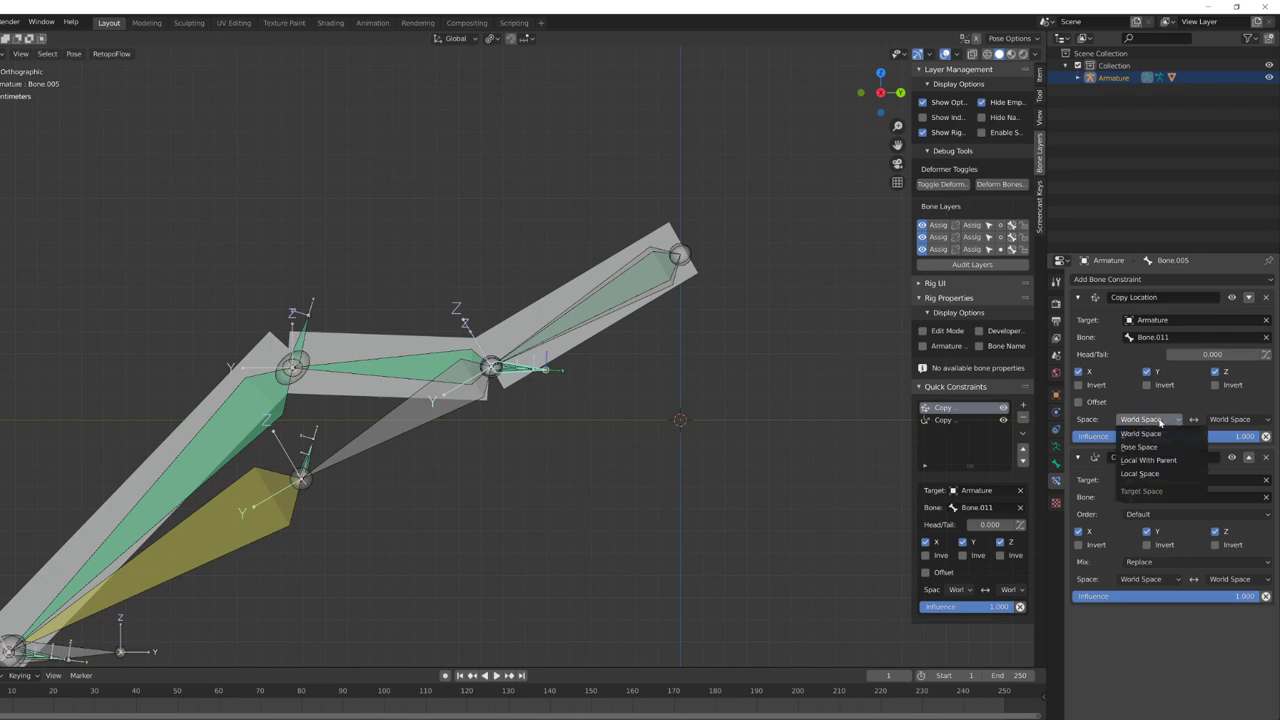
{"action": "left_click", "coordinate": [1148, 480]}
{"action": "left_click", "coordinate": [1218, 424]}
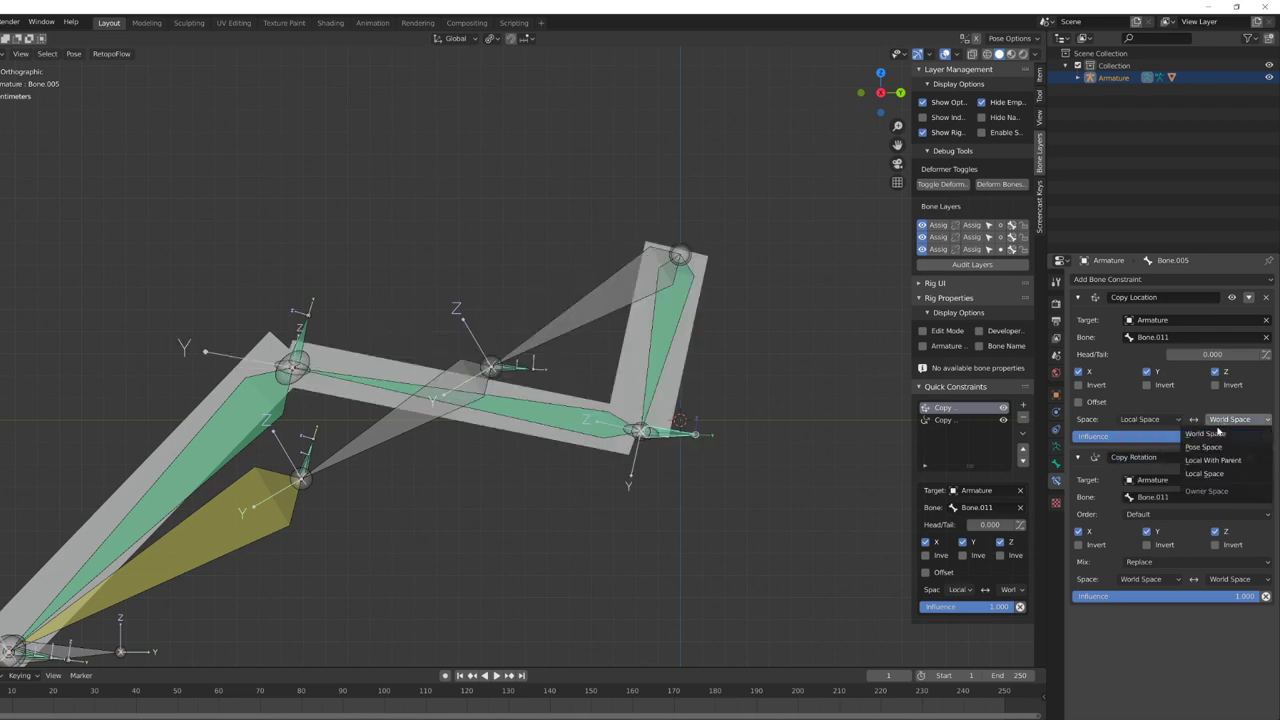
{"action": "left_click", "coordinate": [1204, 479]}
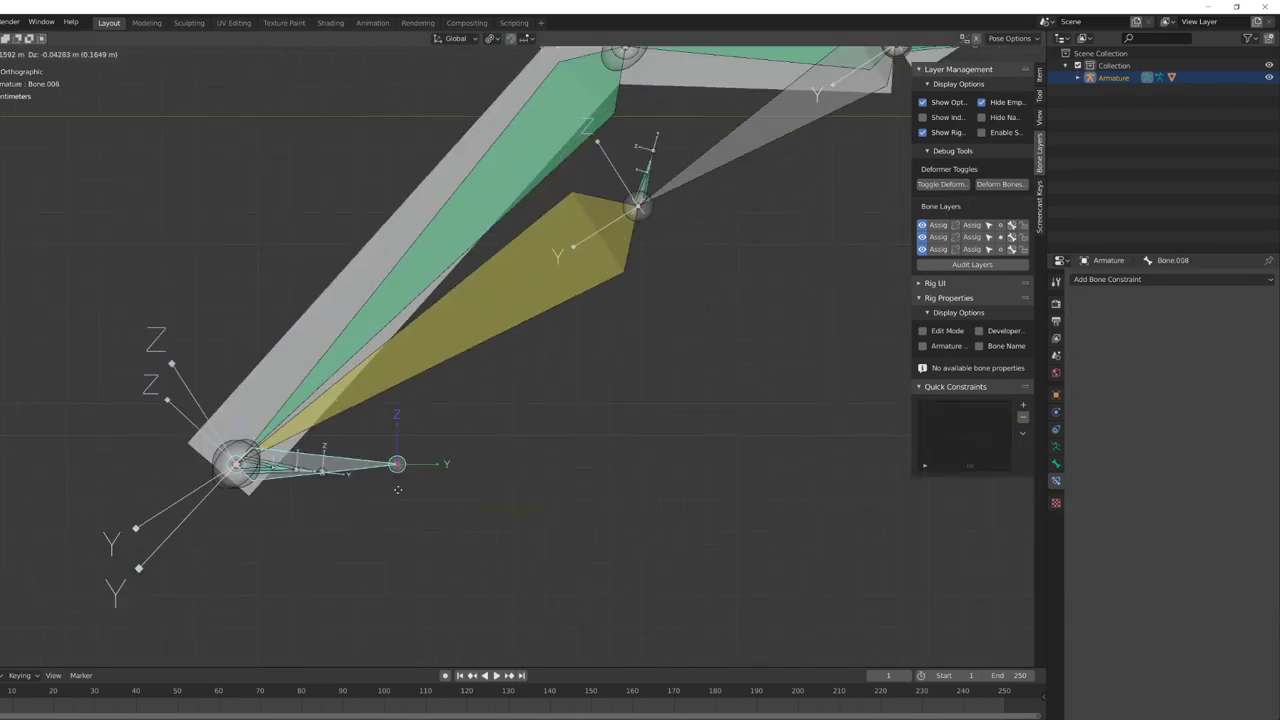
{"action": "scroll", "coordinate": [571, 351], "scroll_direction": "down", "scroll_amount": 4}
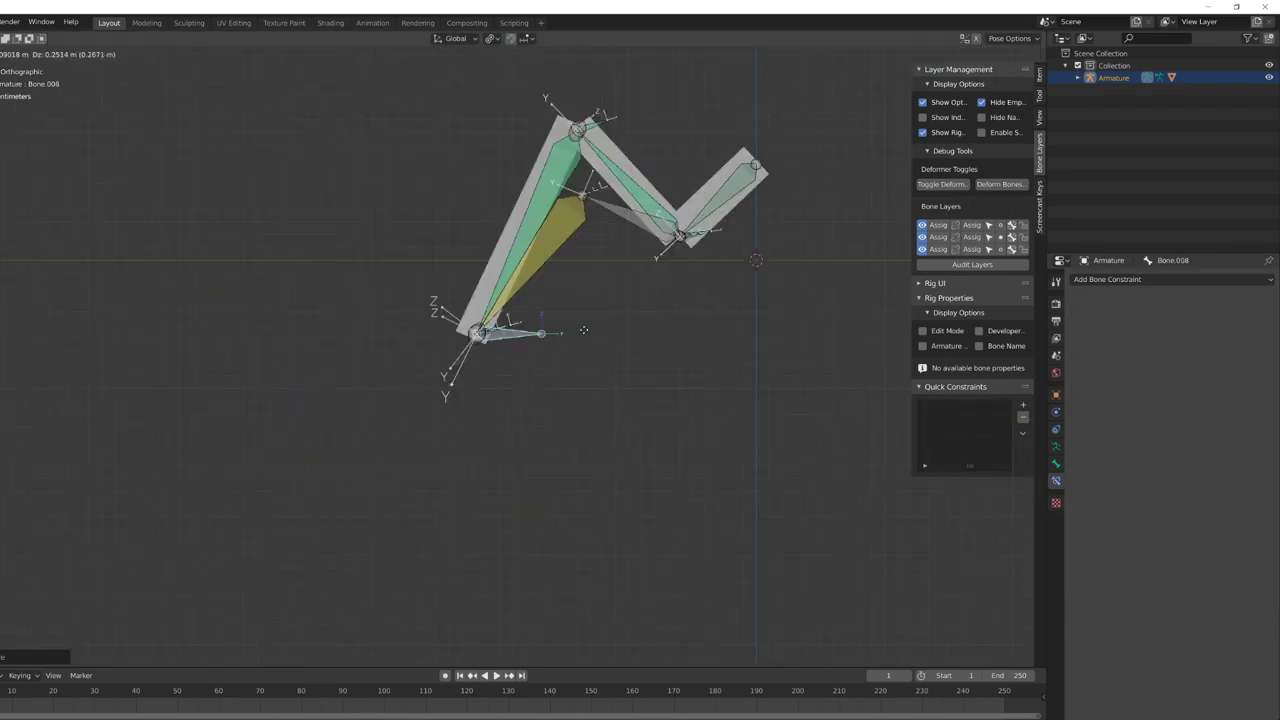
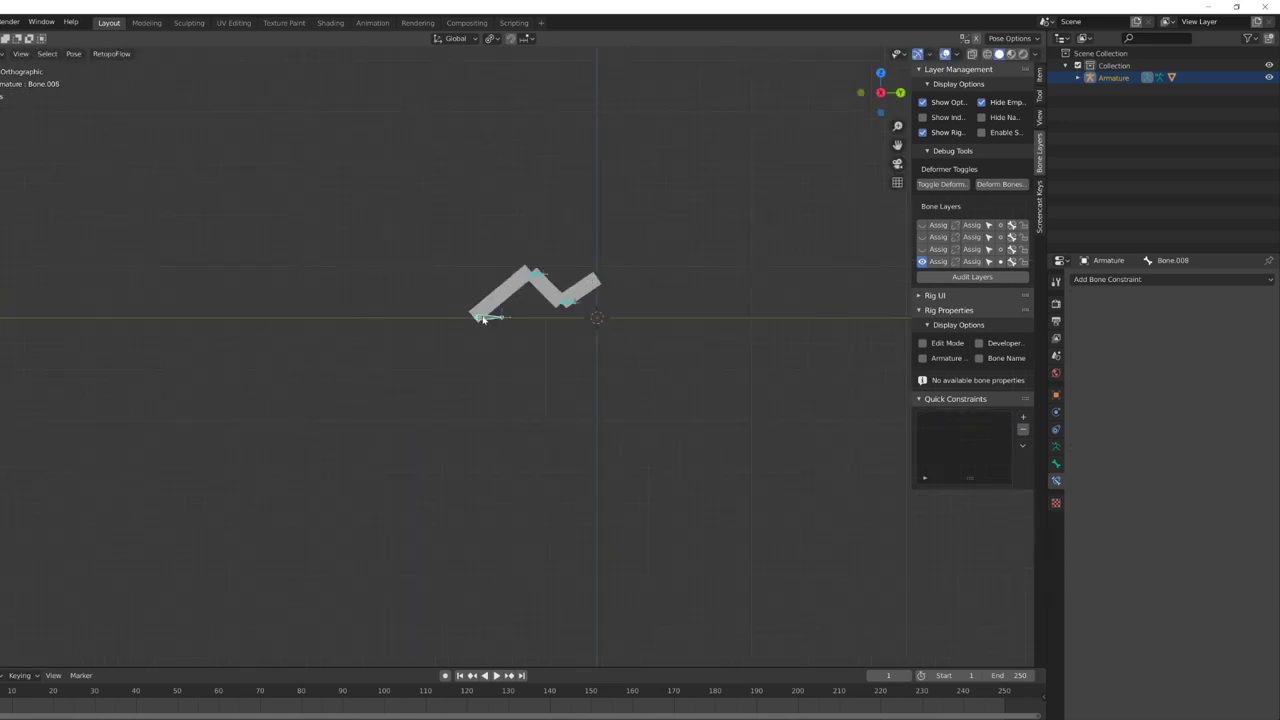
{"action": "left_click_drag", "start_coordinate": [483, 319], "coordinate": [440, 416]}
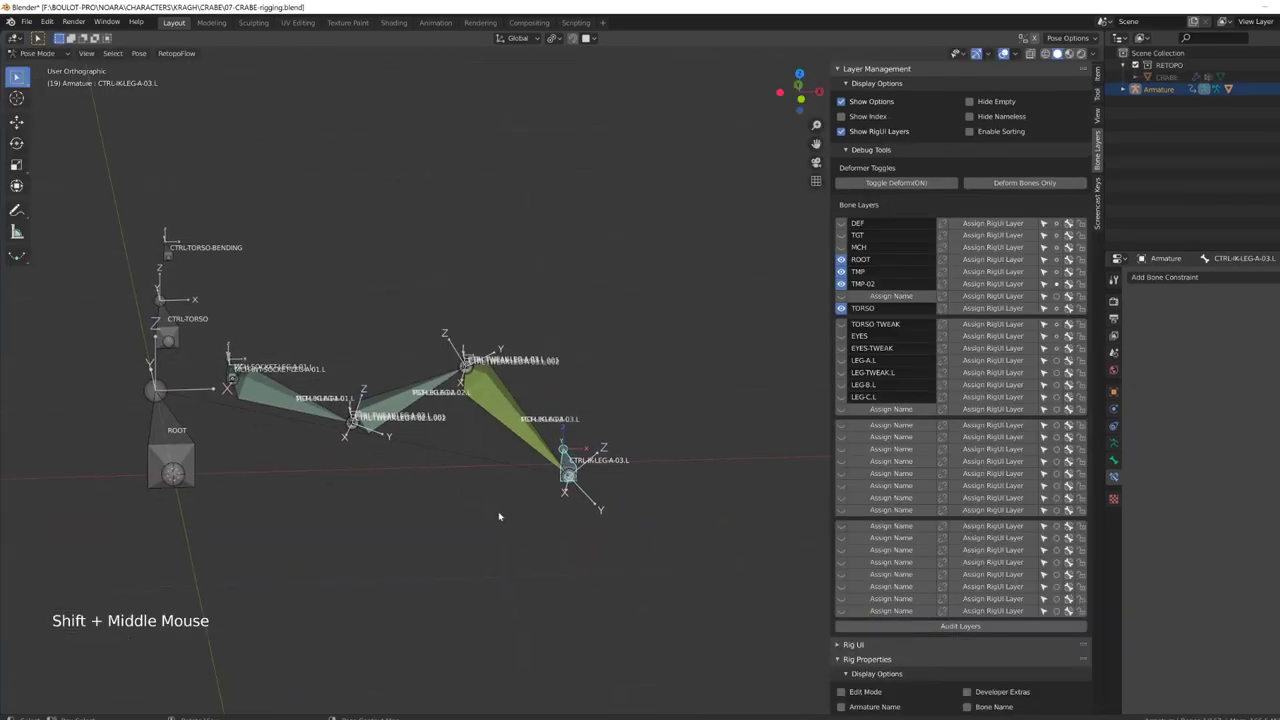
Step: In the crab rig, move CTRL-IK-LEG-A-03.L around to test the leg's stretch, and clear its location and rotation
{"action": "key", "text": "g"}
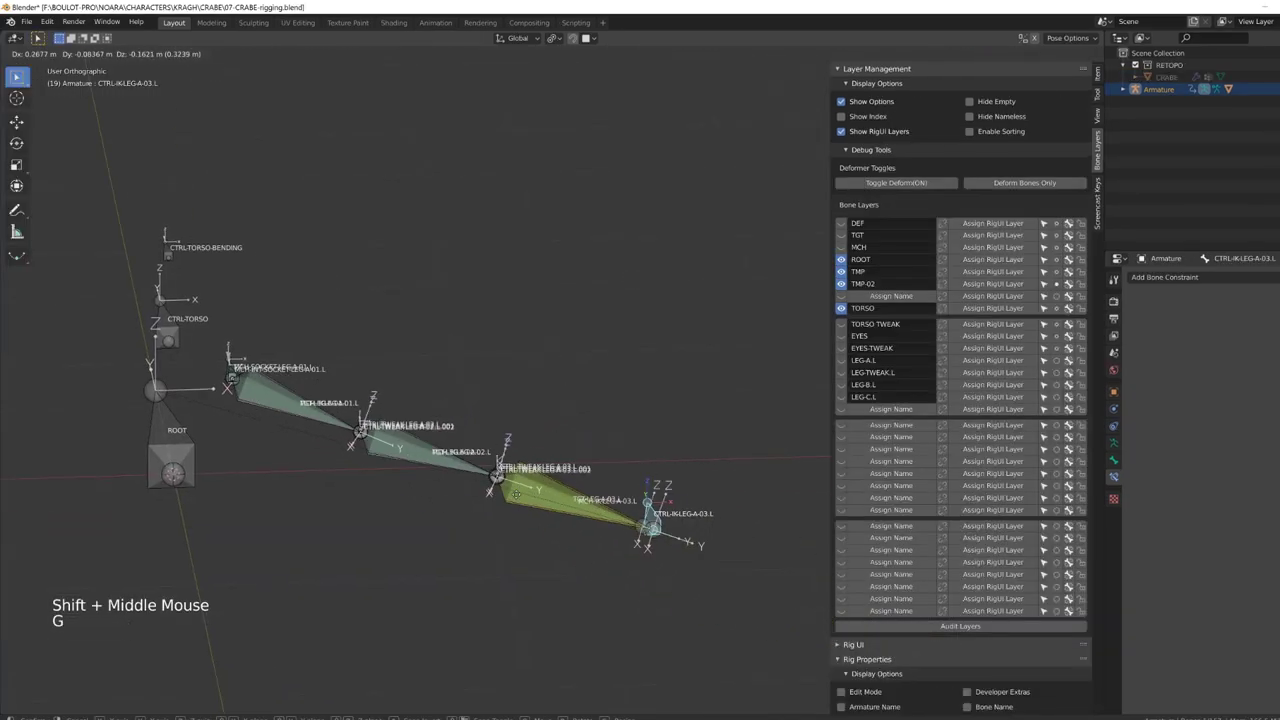
{"action": "key", "text": "g"}
{"action": "middle_click", "coordinate": [587, 455]}
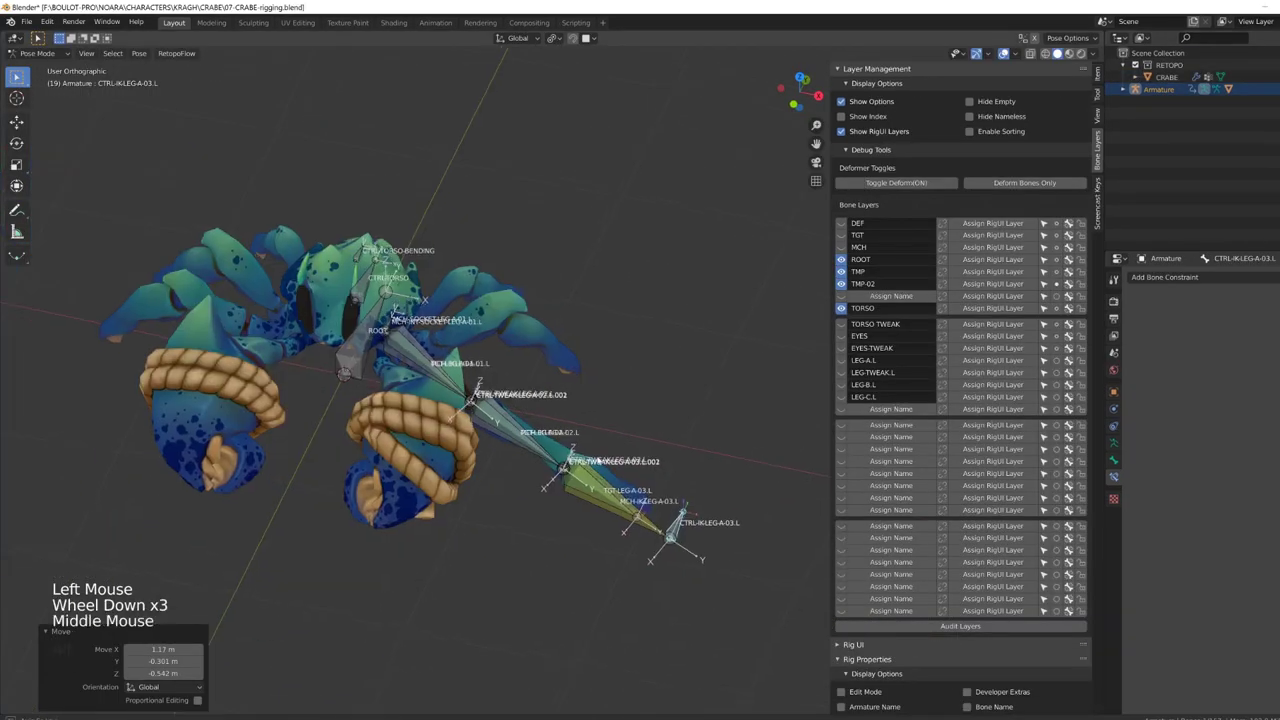
{"action": "left_click", "coordinate": [680, 420]}
{"action": "key", "text": "g"}
{"action": "middle_click", "coordinate": [600, 528]}
{"action": "key", "text": "g"}
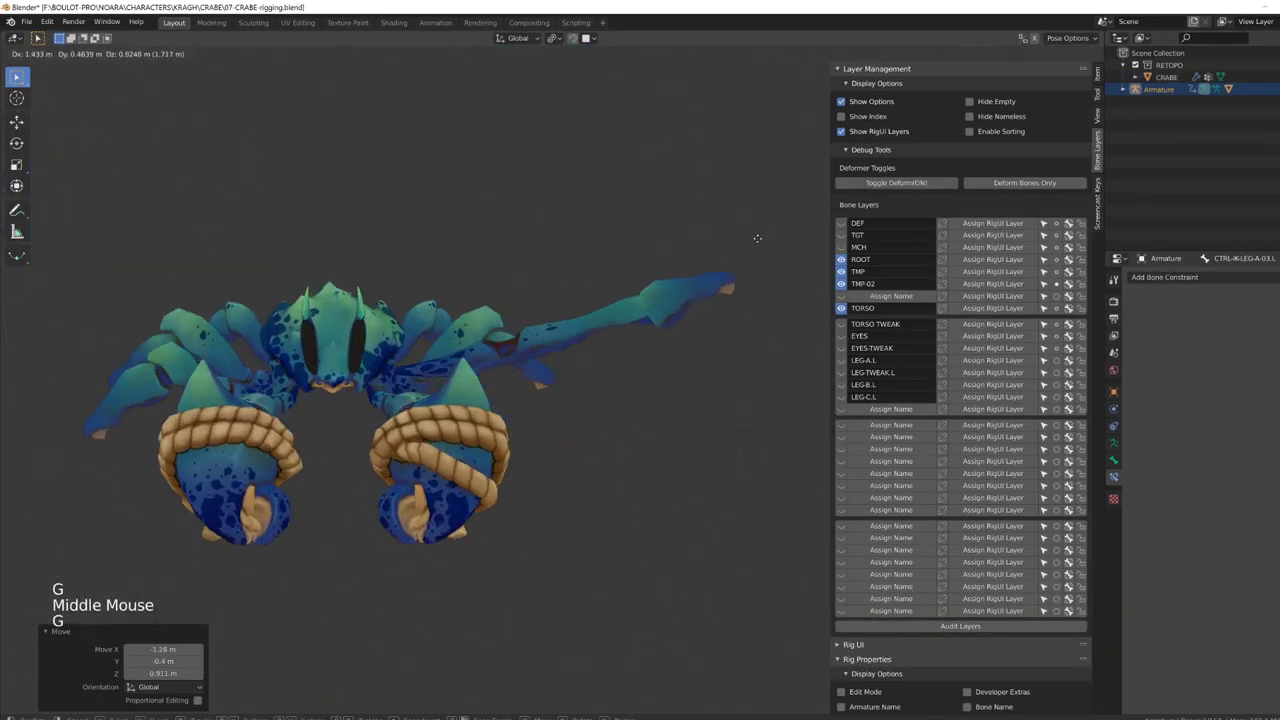
{"action": "left_click", "coordinate": [465, 350]}
{"action": "middle_click_drag", "start_coordinate": [465, 350], "coordinate": [493, 400]}
{"action": "key", "text": "alt+g"}
{"action": "key", "text": "alt+r"}
Step: Show only the TORSO bone layer and move the CTRL-TORSO bone to test the crab's torso
{"action": "scroll", "coordinate": [493, 400], "scroll_direction": "up", "scroll_amount": 2}
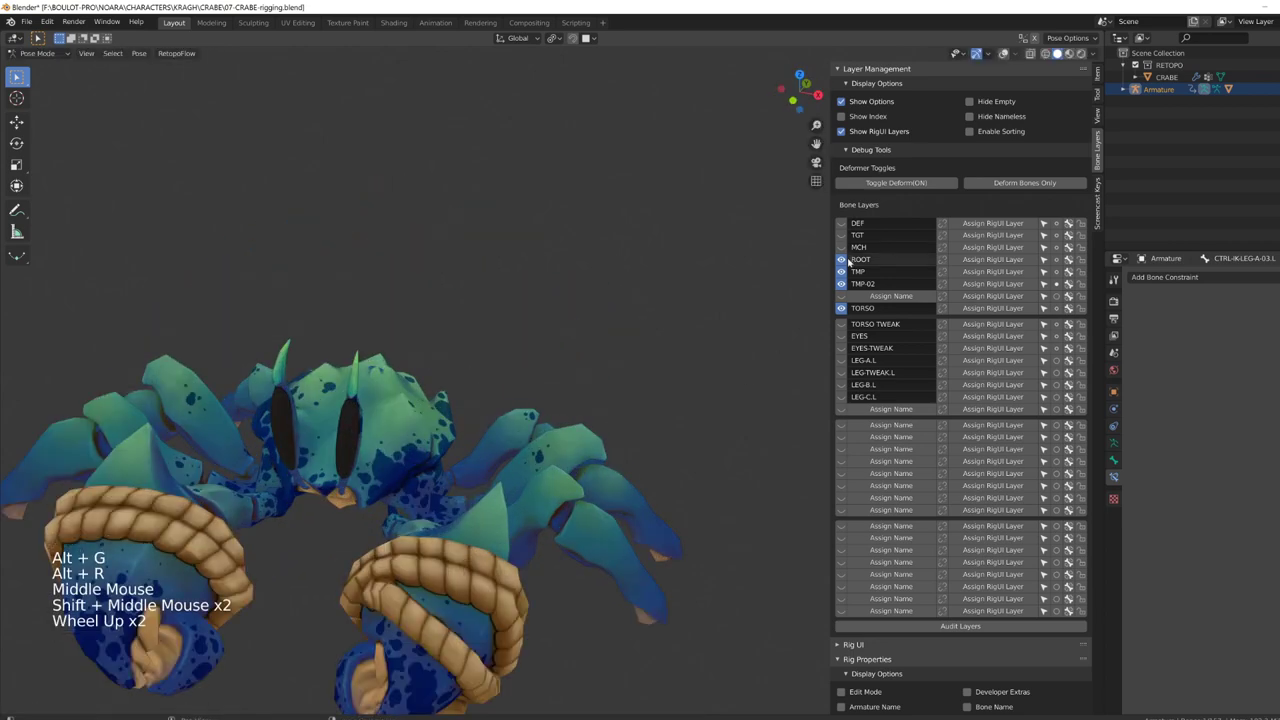
{"action": "middle_click_drag", "start_coordinate": [355, 420], "coordinate": [374, 434]}
{"action": "left_click", "coordinate": [374, 436]}
{"action": "key", "text": "g"}
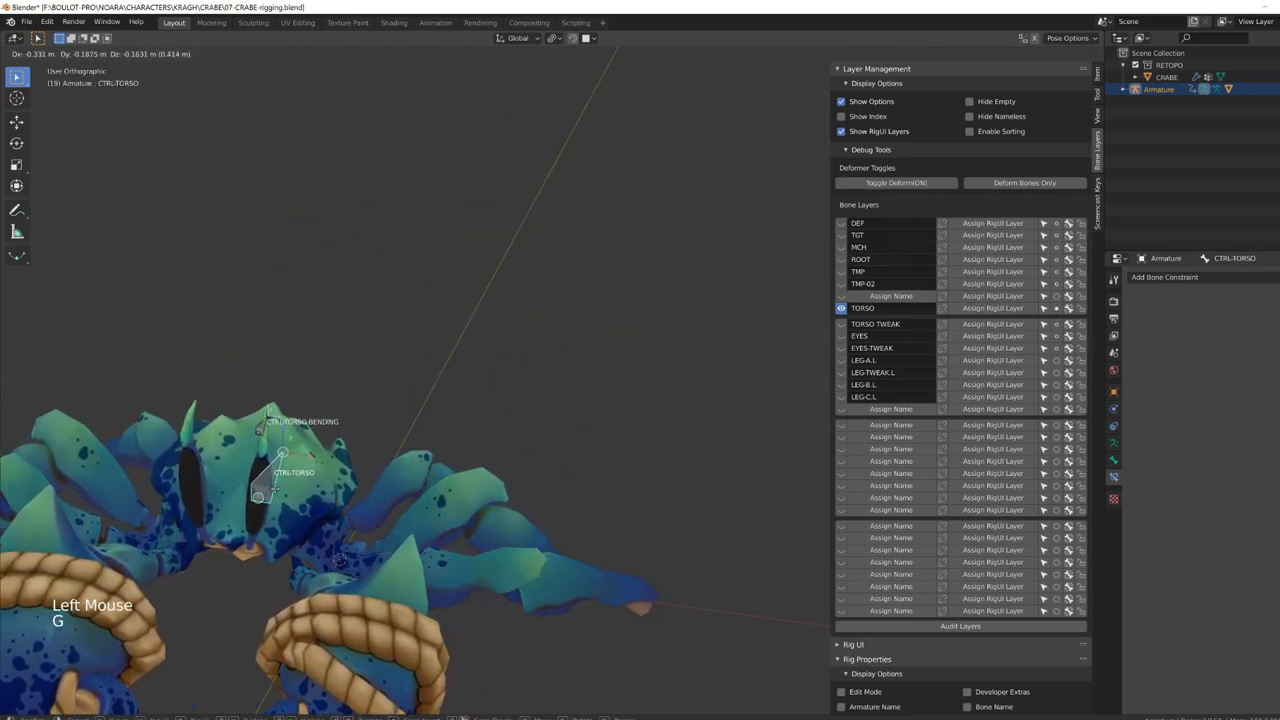
{"action": "left_click", "coordinate": [470, 476]}
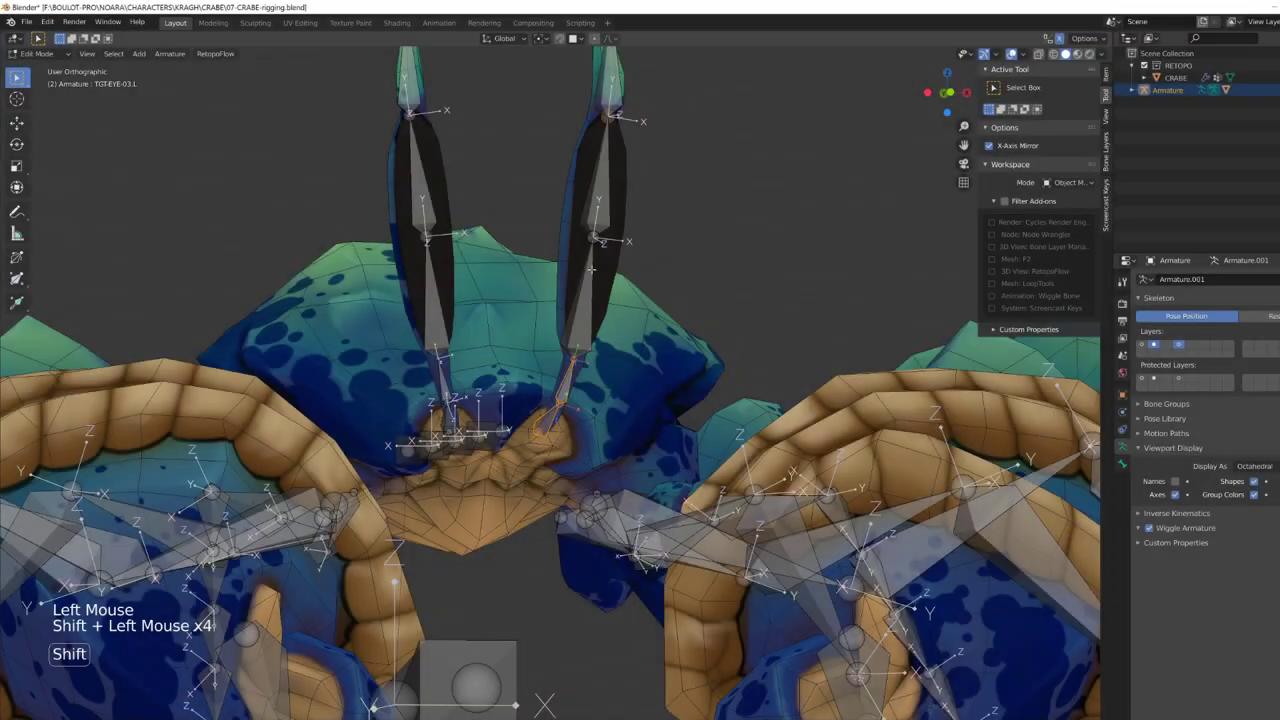
Step: Complete the selection of the left eye's bone chain in Edit Mode and hide all unselected bones
{"action": "left_click", "coordinate": [591, 268], "text": "shift"}
{"action": "middle_click_drag", "start_coordinate": [591, 268], "coordinate": [632, 189], "text": "shift"}
{"action": "key", "text": "shift+h"}
{"action": "key", "text": "KP_3"}
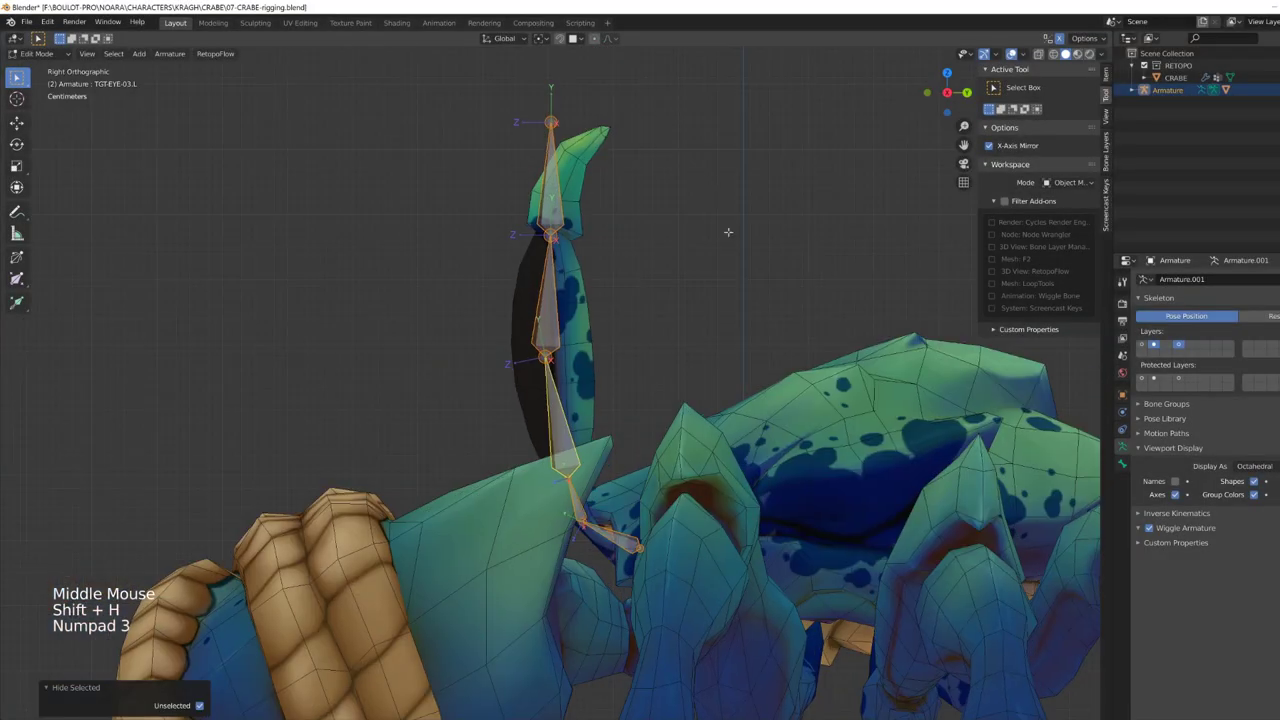
Step: Extrude a short new bone backward along the Y axis from the base of the left eye chain
{"action": "middle_click_drag", "start_coordinate": [729, 229], "coordinate": [660, 558]}
{"action": "left_click", "coordinate": [639, 543]}
{"action": "key", "text": "e"}
{"action": "key", "text": "y"}
{"action": "left_click", "coordinate": [692, 536]}
{"action": "middle_click_drag", "start_coordinate": [672, 410], "coordinate": [666, 466]}
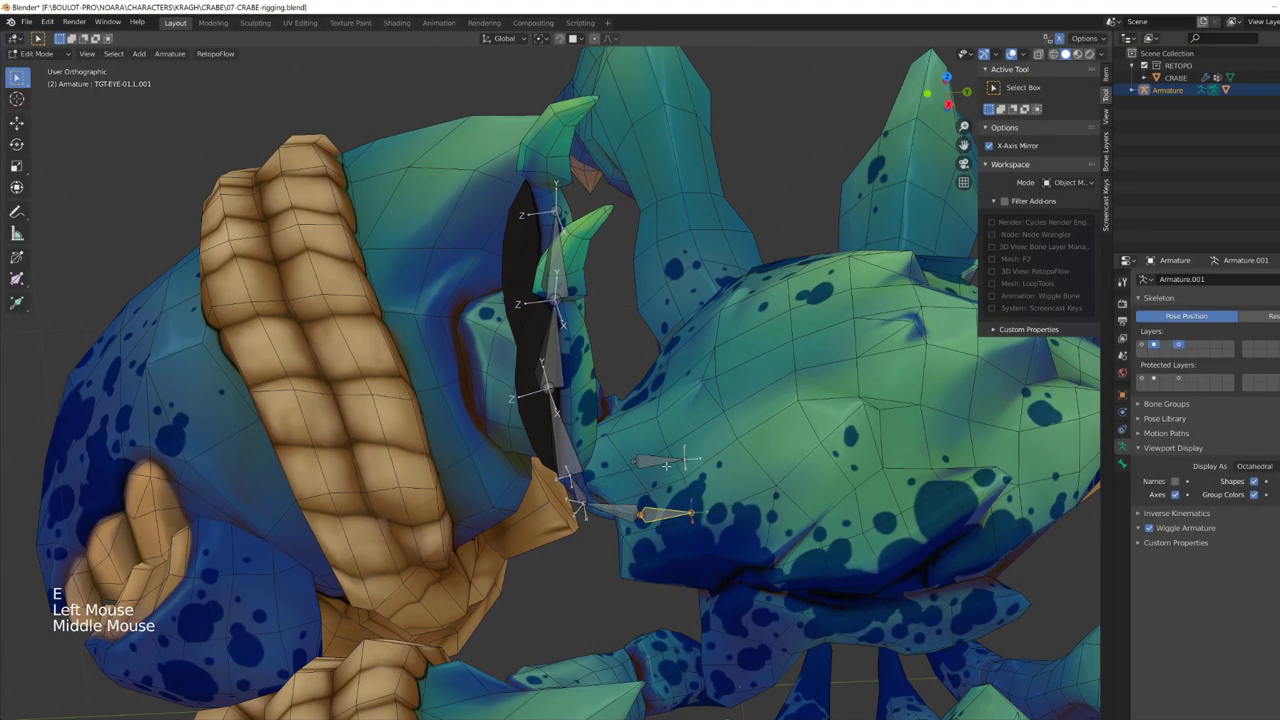
Step: Turn off X-Axis Mirror and rename the newly extruded eye bone MCH-eye-socket.L
{"action": "left_click", "coordinate": [668, 513]}
{"action": "left_click", "coordinate": [1123, 462]}
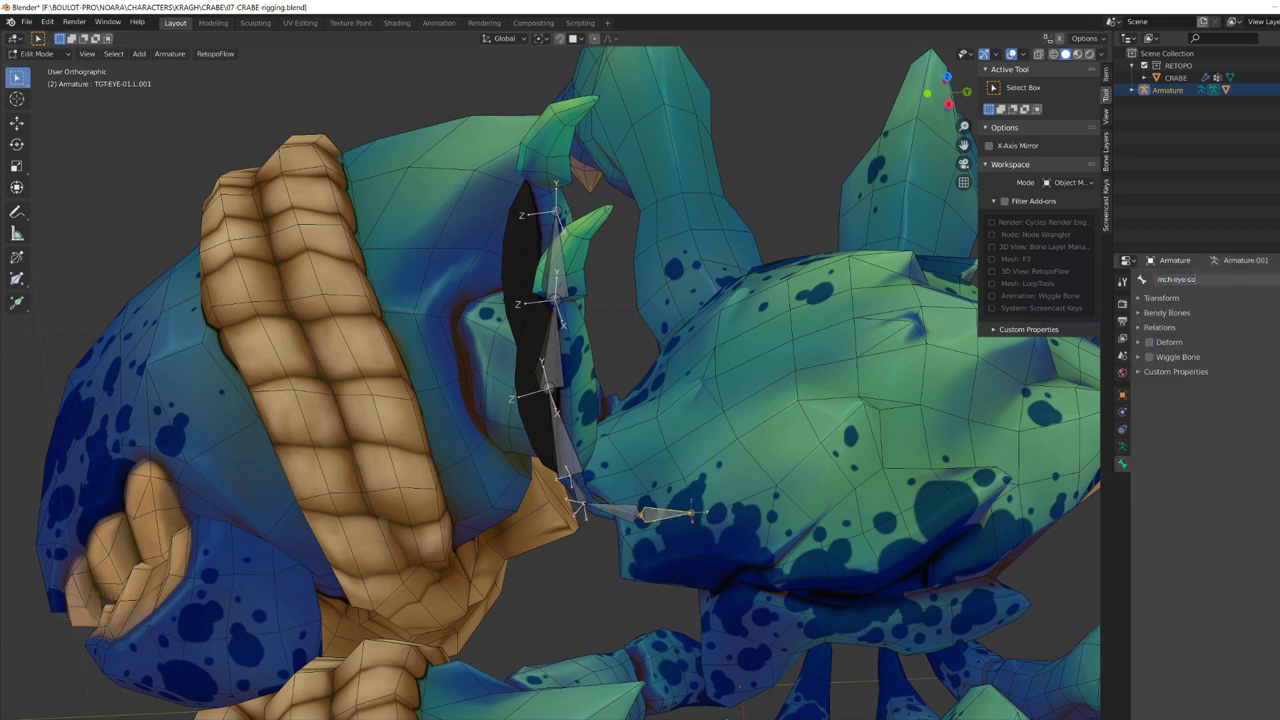
{"action": "middle_click_drag", "start_coordinate": [820, 420], "coordinate": [940, 318], "text": "shift"}
{"action": "scroll", "coordinate": [940, 318], "scroll_direction": "up", "scroll_amount": 1}
{"action": "left_click", "coordinate": [1214, 280]}
{"action": "type", "text": ".L"}
{"action": "key", "text": "Return"}
{"action": "middle_click_drag", "start_coordinate": [880, 470], "coordinate": [850, 480]}
{"action": "scroll", "coordinate": [850, 480], "scroll_direction": "up", "scroll_amount": 2}
{"action": "middle_click_drag", "start_coordinate": [812, 509], "coordinate": [935, 541], "text": "shift"}
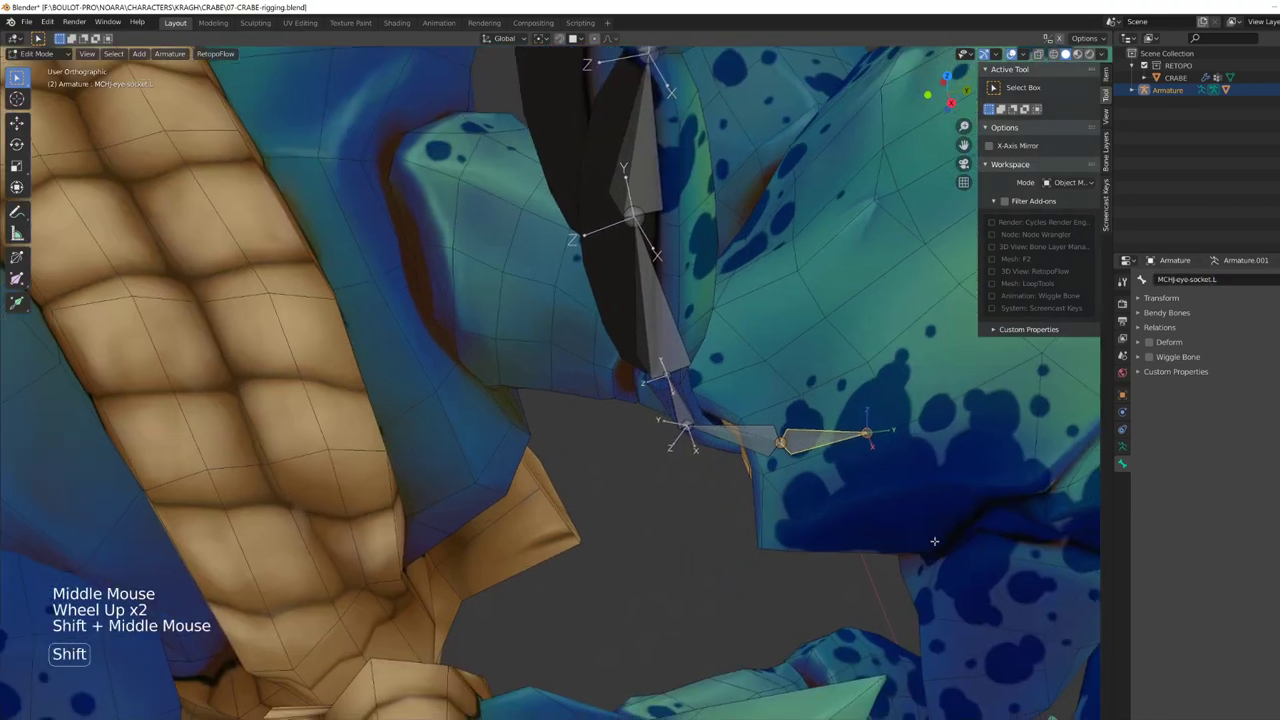
Step: Duplicate the MCH-eye-socket.L bone in place and scale the copy to 0.595
{"action": "scroll", "coordinate": [934, 541], "scroll_direction": "up", "scroll_amount": 1}
{"action": "key", "text": "shift+d"}
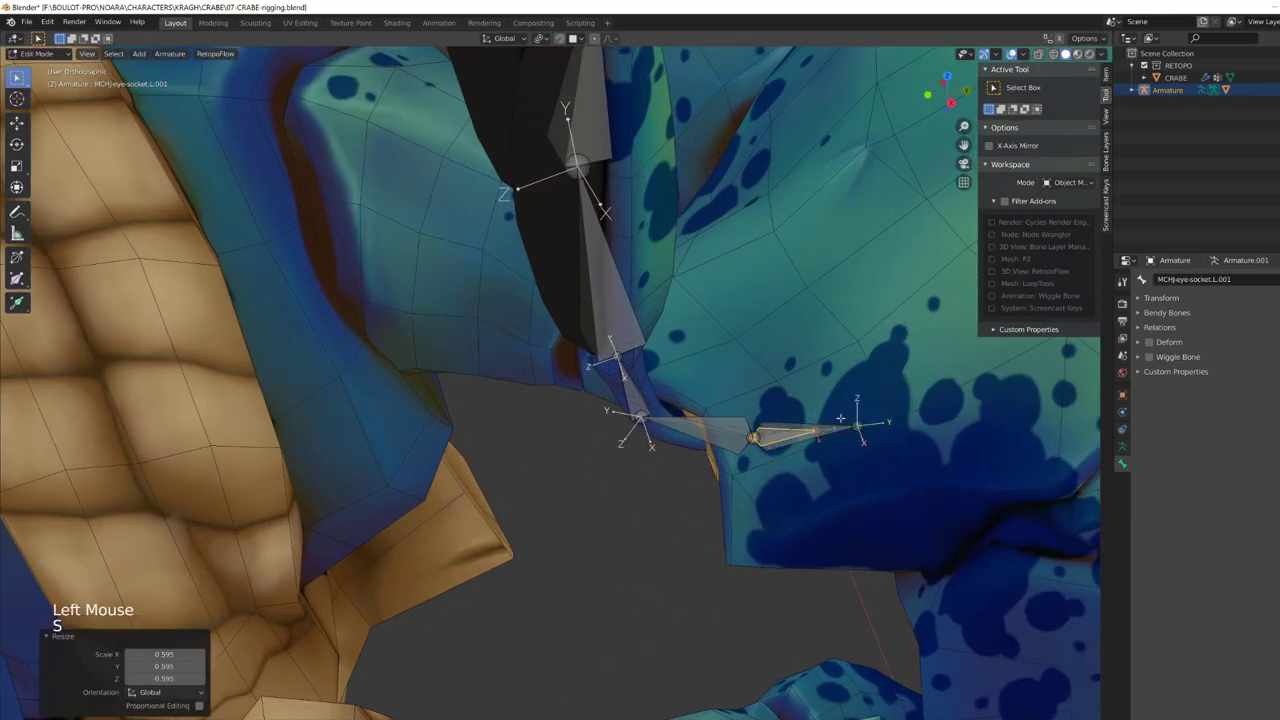
{"action": "left_click", "coordinate": [800, 437]}
Step: Set ROOT as the parent of the shortened MCH-eye-socket.L.001 bone
{"action": "scroll", "coordinate": [800, 437], "scroll_direction": "down", "scroll_amount": 1}
{"action": "scroll", "coordinate": [820, 432], "scroll_direction": "down", "scroll_amount": 6}
{"action": "middle_click_drag", "start_coordinate": [800, 437], "coordinate": [840, 425]}
{"action": "left_click", "coordinate": [1140, 414]}
{"action": "left_click", "coordinate": [1160, 327]}
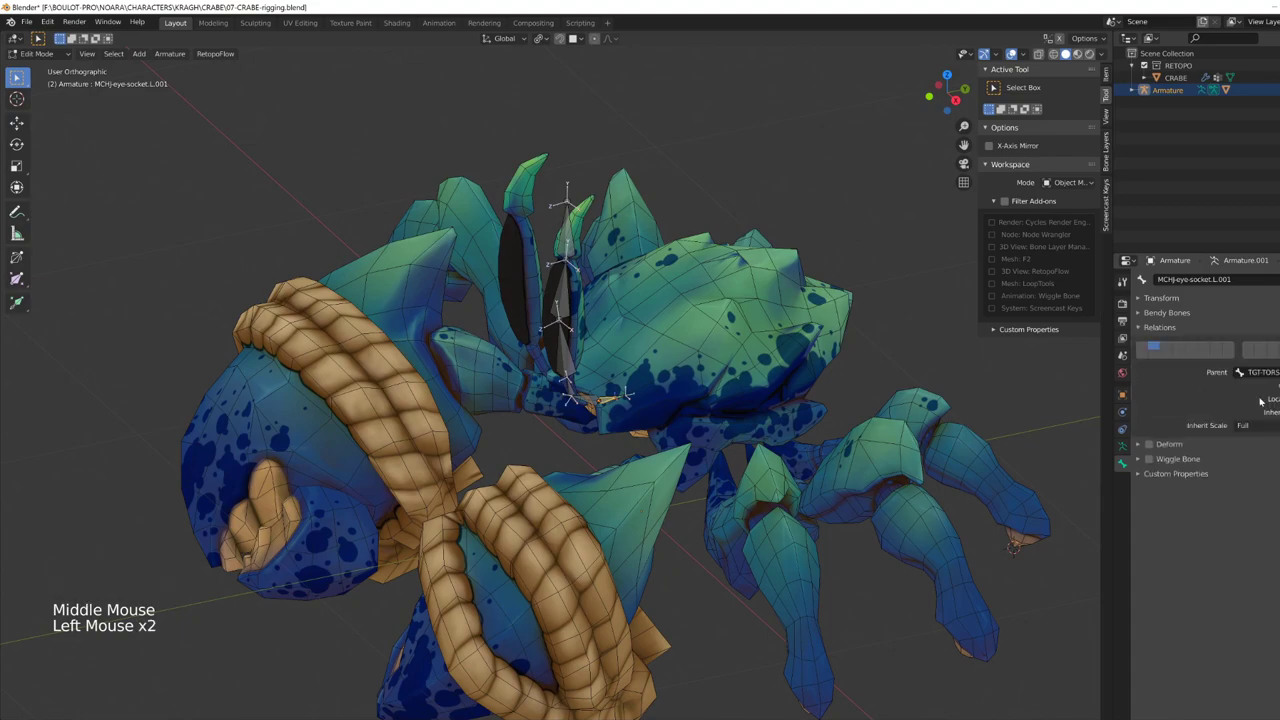
{"action": "left_click", "coordinate": [1262, 372]}
{"action": "type", "text": "RO"}
{"action": "left_click", "coordinate": [1243, 391]}
{"action": "scroll", "coordinate": [724, 449], "scroll_direction": "up", "scroll_amount": 3}
{"action": "middle_click_drag", "start_coordinate": [724, 449], "coordinate": [690, 455]}
{"action": "scroll", "coordinate": [663, 440], "scroll_direction": "up", "scroll_amount": 1}
{"action": "middle_click_drag", "start_coordinate": [690, 455], "coordinate": [635, 485], "text": "shift"}
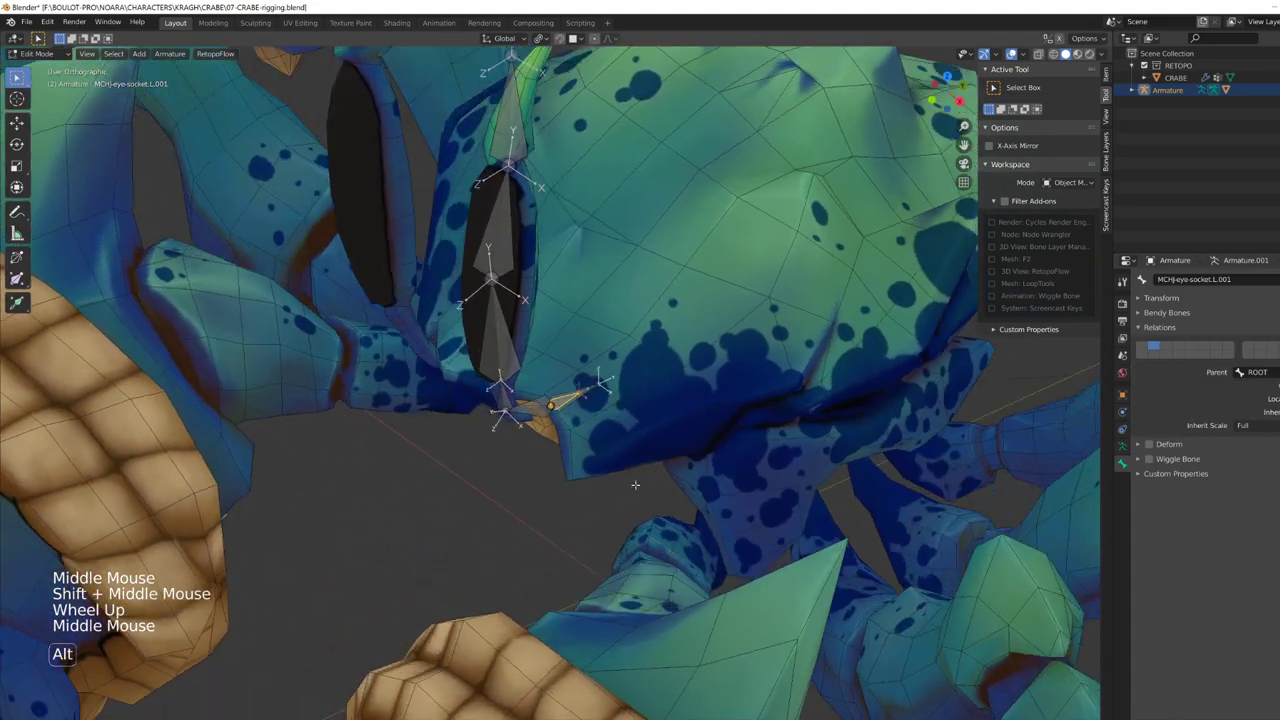
{"action": "scroll", "coordinate": [635, 485], "scroll_direction": "down", "scroll_amount": 3}
Step: Reveal all bones and extrude an unparented bone about 0.145 m long backward along Y from the TGT-TORSO02 joint, named CTRL-TORSO
{"action": "key", "text": "Tab"}
{"action": "middle_click_drag", "start_coordinate": [686, 426], "coordinate": [670, 490]}
{"action": "middle_click_drag", "start_coordinate": [670, 490], "coordinate": [660, 455], "text": "shift"}
{"action": "mouse_move", "coordinate": [660, 455]}
{"action": "middle_mouse_down"}
{"action": "mouse_move", "coordinate": [646, 474]}
{"action": "mouse_move", "coordinate": [650, 450]}
{"action": "middle_mouse_up"}
{"action": "left_click", "coordinate": [677, 306]}
{"action": "key", "text": "KP_3"}
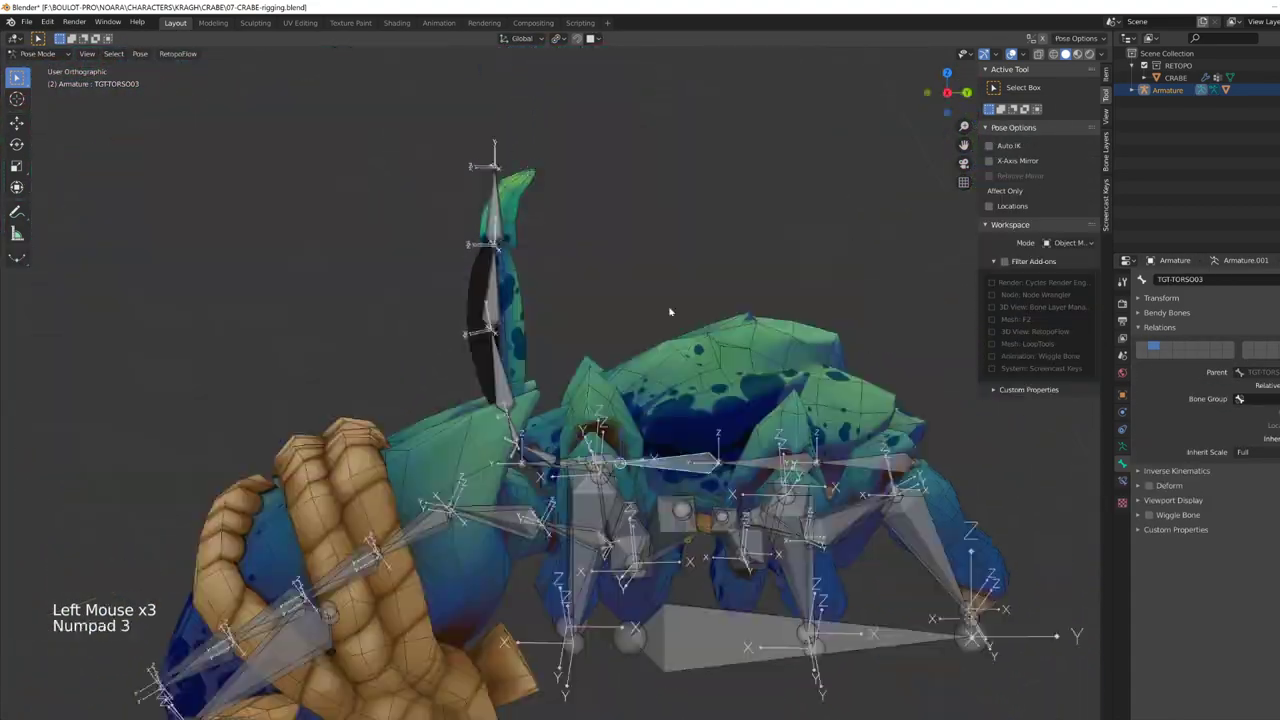
{"action": "key", "text": "Tab"}
{"action": "scroll", "coordinate": [731, 513], "scroll_direction": "up", "scroll_amount": 2}
{"action": "key", "text": "alt+h"}
{"action": "left_click", "coordinate": [770, 498]}
{"action": "left_click", "coordinate": [772, 499]}
{"action": "middle_click_drag", "start_coordinate": [770, 499], "coordinate": [637, 469], "text": "shift"}
{"action": "scroll", "coordinate": [637, 469], "scroll_direction": "up", "scroll_amount": 2}
{"action": "key", "text": "e"}
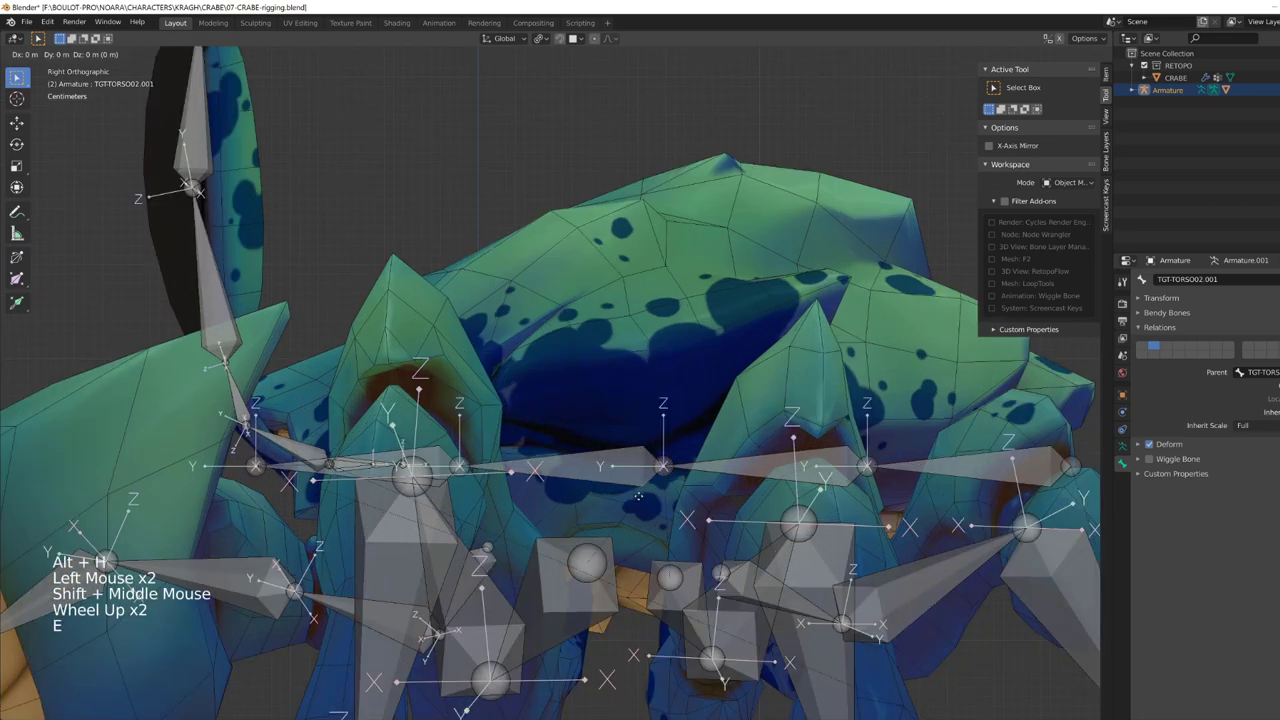
{"action": "key", "text": "y"}
{"action": "left_click", "coordinate": [776, 469]}
{"action": "left_click", "coordinate": [752, 469]}
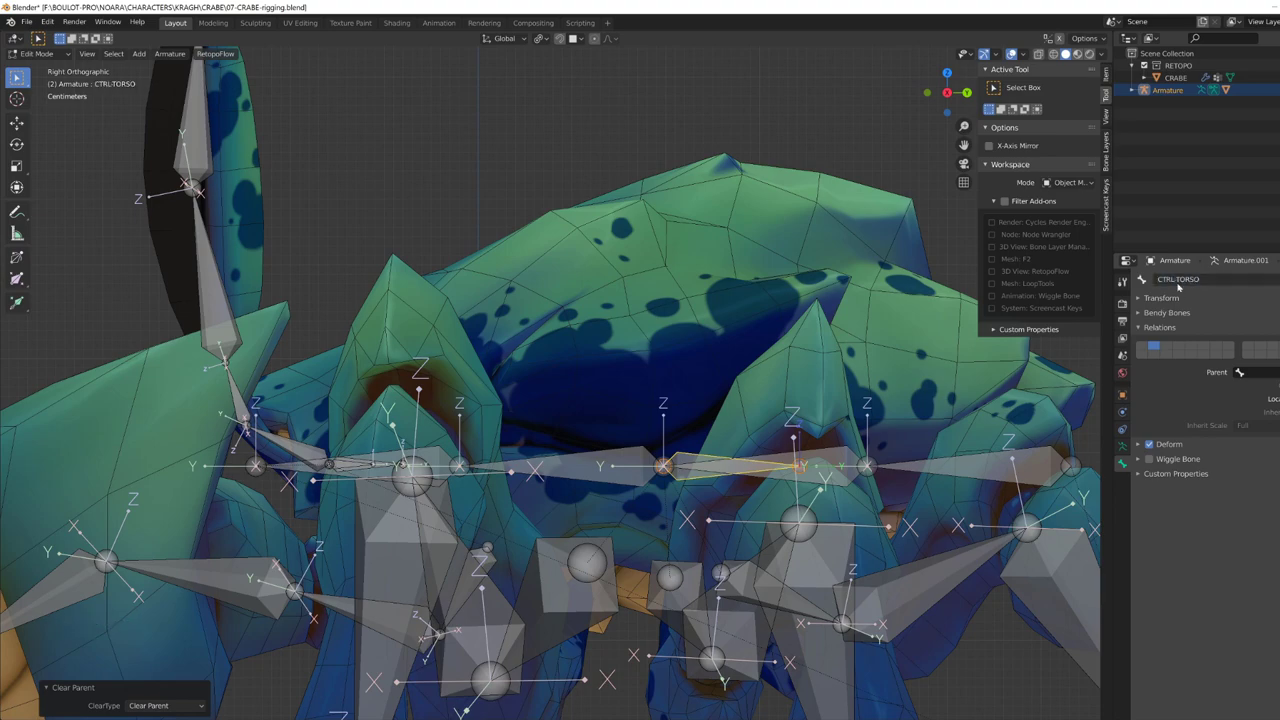
Step: Set up bone layers named MCH and TORSO, with CTRL-TORSO assigned to TORSO, and hide the empty layers in the list
{"action": "scroll", "coordinate": [760, 370], "scroll_direction": "down", "scroll_amount": 3}
{"action": "middle_click_drag", "start_coordinate": [760, 370], "coordinate": [785, 357]}
{"action": "scroll", "coordinate": [785, 357], "scroll_direction": "up", "scroll_amount": 4}
{"action": "left_click", "coordinate": [1106, 190]}
{"action": "left_click", "coordinate": [1106, 156]}
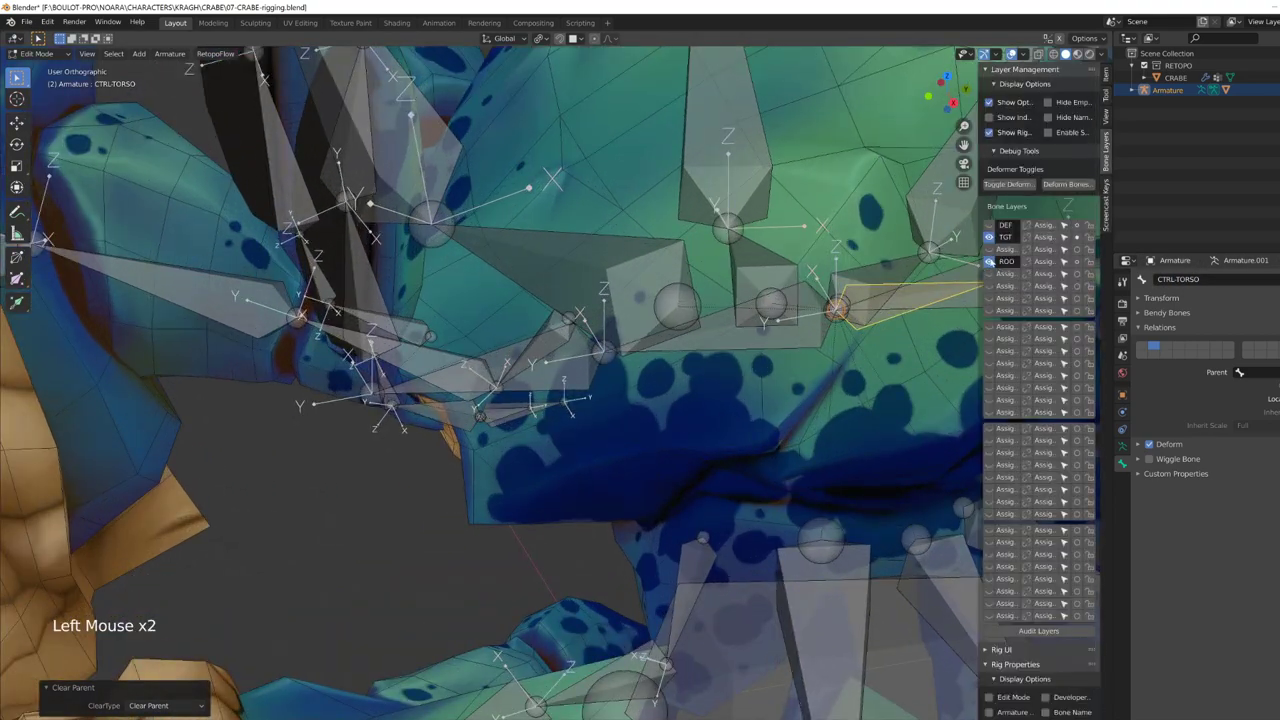
{"action": "left_click_drag", "start_coordinate": [976, 225], "coordinate": [932, 230]}
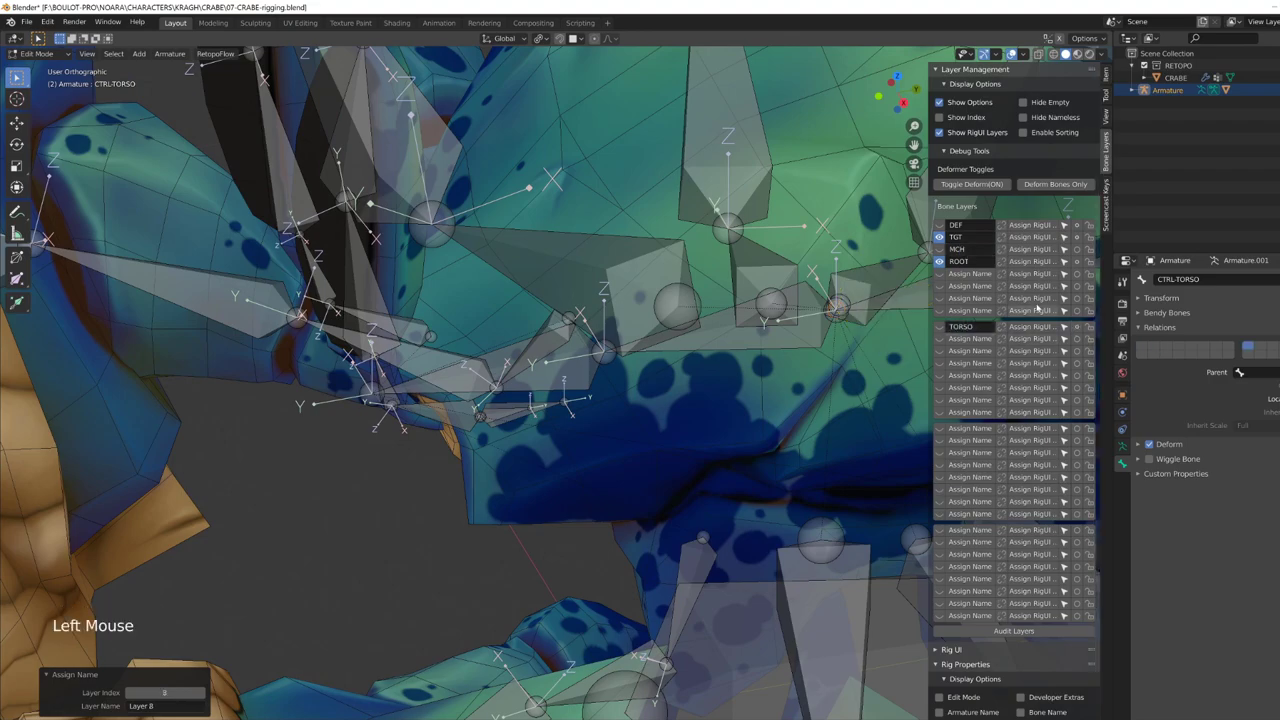
{"action": "left_click", "coordinate": [1050, 102]}
Step: Select the left eye's bone chain together with its socket bones and hide all other bones
{"action": "middle_click_drag", "start_coordinate": [476, 359], "coordinate": [491, 429]}
{"action": "left_click", "coordinate": [515, 420]}
{"action": "left_click", "coordinate": [490, 428], "text": "shift"}
{"action": "left_click", "coordinate": [491, 429], "text": "shift"}
{"action": "scroll", "coordinate": [570, 100], "scroll_direction": "down", "scroll_amount": 6}
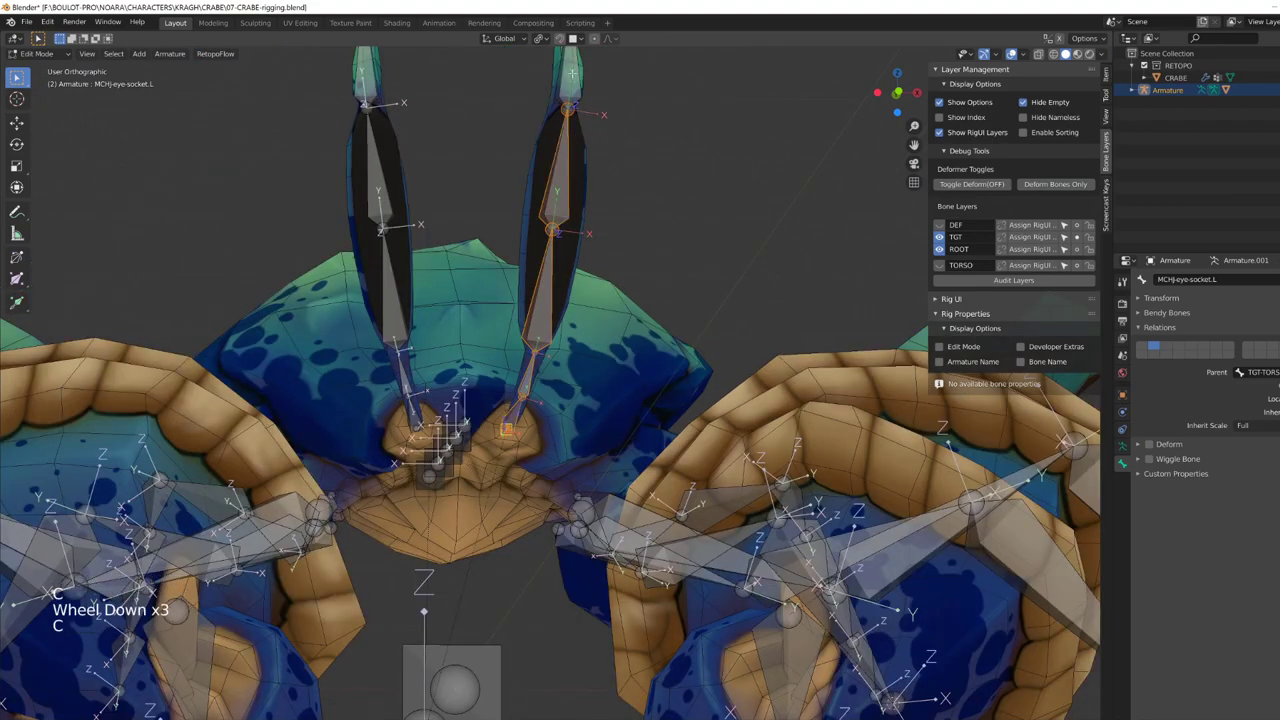
{"action": "left_click", "coordinate": [568, 164], "text": "shift"}
{"action": "key", "text": "shift+h"}
Step: Switch to Pose Mode and select the TGT-EYE-01.L bone at the base of the left eye
{"action": "scroll", "coordinate": [570, 180], "scroll_direction": "up", "scroll_amount": 3}
{"action": "middle_click_drag", "start_coordinate": [680, 330], "coordinate": [560, 350]}
{"action": "middle_click_drag", "start_coordinate": [560, 350], "coordinate": [585, 420], "text": "shift"}
{"action": "scroll", "coordinate": [585, 420], "scroll_direction": "up", "scroll_amount": 2}
{"action": "middle_click_drag", "start_coordinate": [600, 440], "coordinate": [513, 384]}
{"action": "key", "text": "Tab"}
{"action": "double_click", "coordinate": [600, 417]}
{"action": "key", "text": "Tab"}
{"action": "scroll", "coordinate": [629, 446], "scroll_direction": "up", "scroll_amount": 3}
{"action": "key", "text": "Tab"}
{"action": "left_click", "coordinate": [577, 443], "text": "shift"}
{"action": "left_click", "coordinate": [577, 443], "text": "shift"}
{"action": "scroll", "coordinate": [572, 430], "scroll_direction": "down", "scroll_amount": 3}
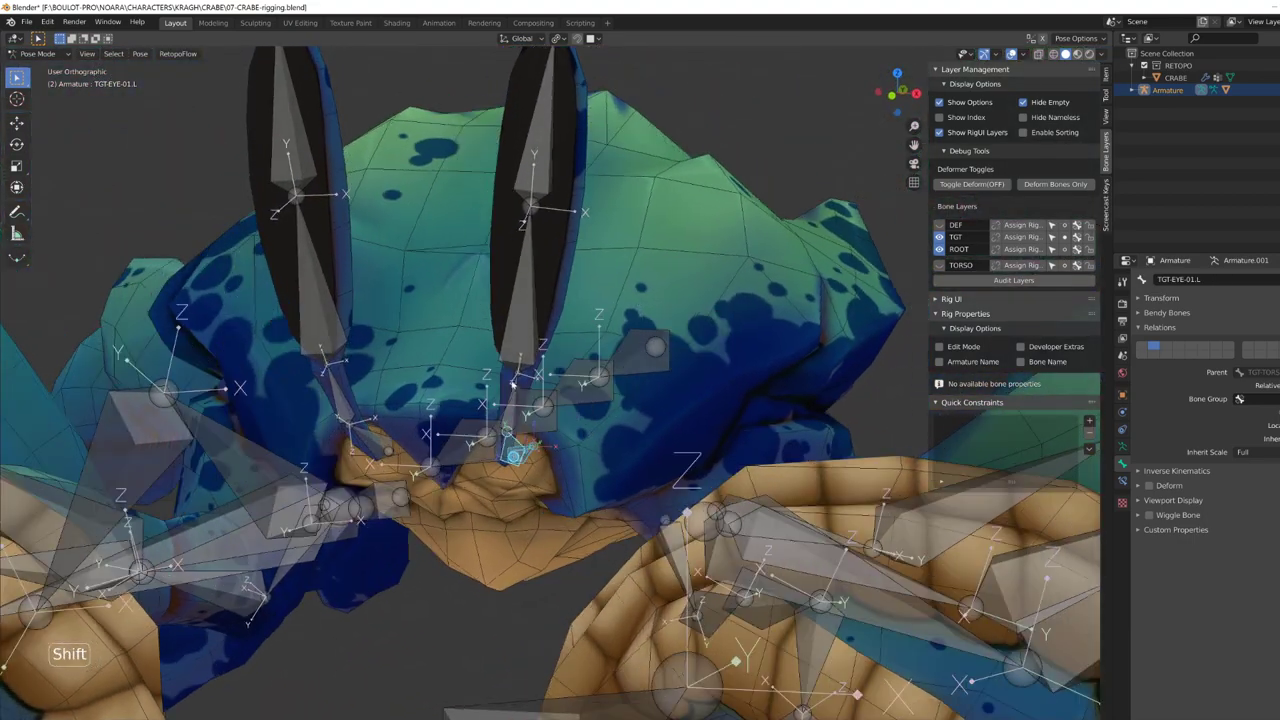
Step: Show the TORSO bone layer and reveal the hidden bones in Edit Mode around the torso chain
{"action": "left_click", "coordinate": [940, 265]}
{"action": "middle_click_drag", "start_coordinate": [612, 383], "coordinate": [621, 371]}
{"action": "key", "text": "Tab"}
{"action": "left_click", "coordinate": [621, 371]}
{"action": "key", "text": "alt+h"}
{"action": "left_click", "coordinate": [621, 371]}
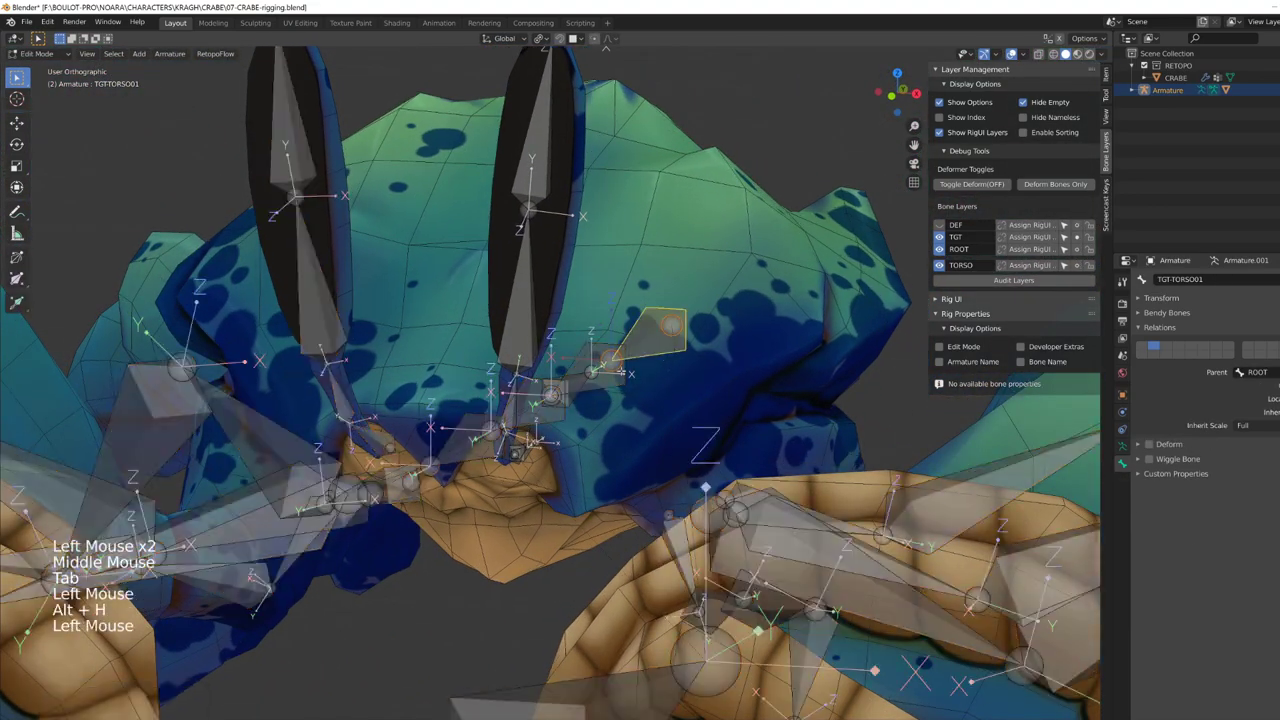
{"action": "left_click", "coordinate": [578, 381]}
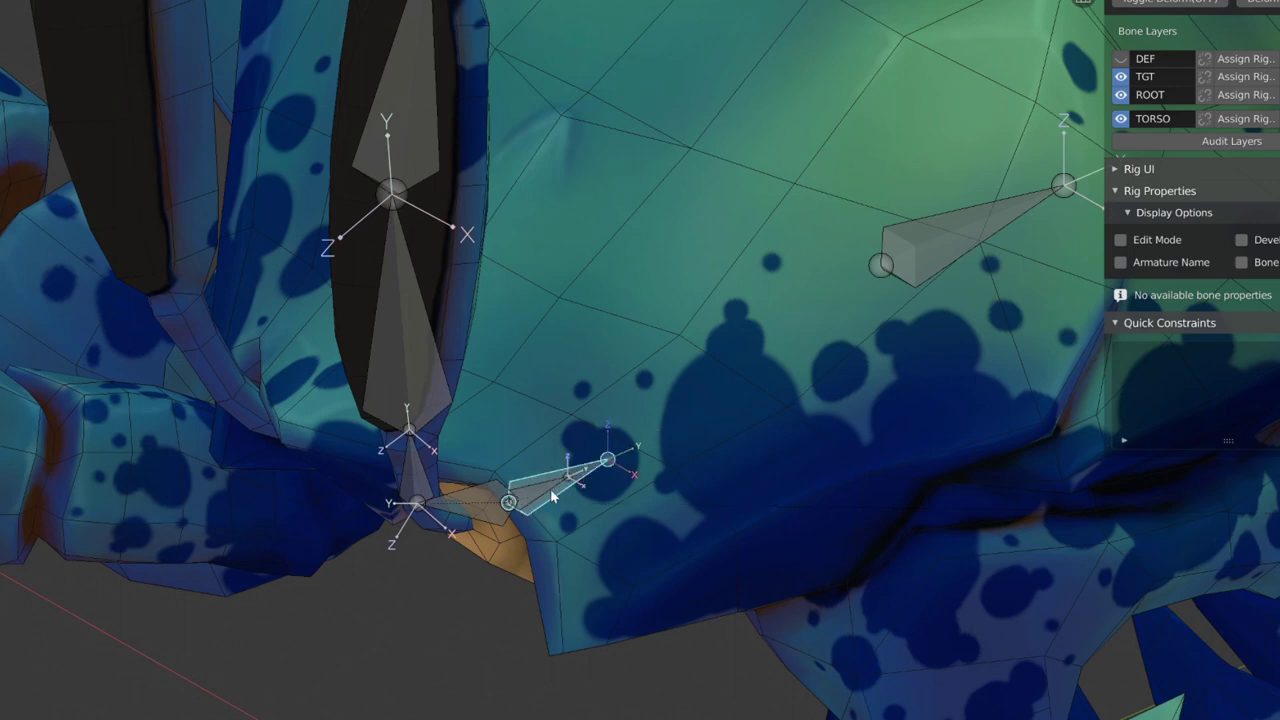
Step: Constrain the shorter left eye socket bone to the MCH-eye-socket.L bone in Pose Mode
{"action": "key", "text": "shift+ctrl+c"}
{"action": "key", "text": "Escape"}
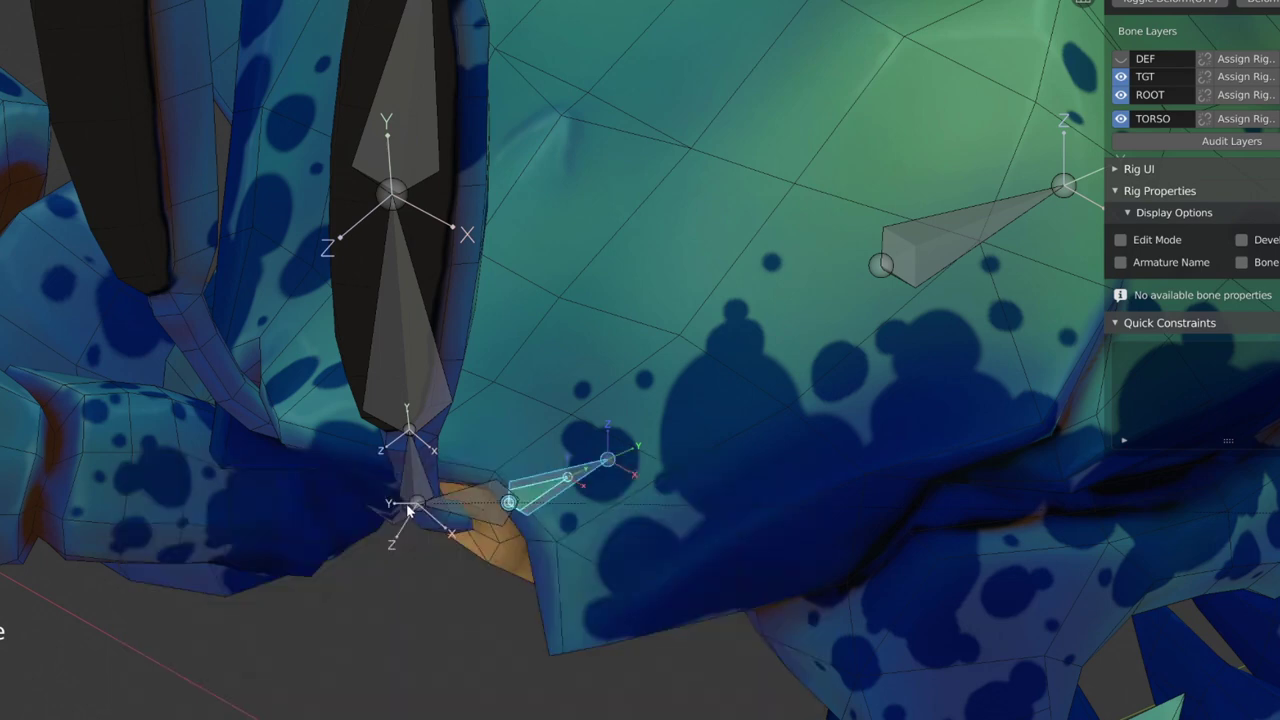
{"action": "key", "text": "shift+ctrl+c"}
{"action": "left_click", "coordinate": [461, 515]}
Step: Test the socket setup by scaling the CTRL-TORSO bone down
{"action": "scroll", "coordinate": [629, 606], "scroll_direction": "down", "scroll_amount": 6}
{"action": "key", "text": "s"}
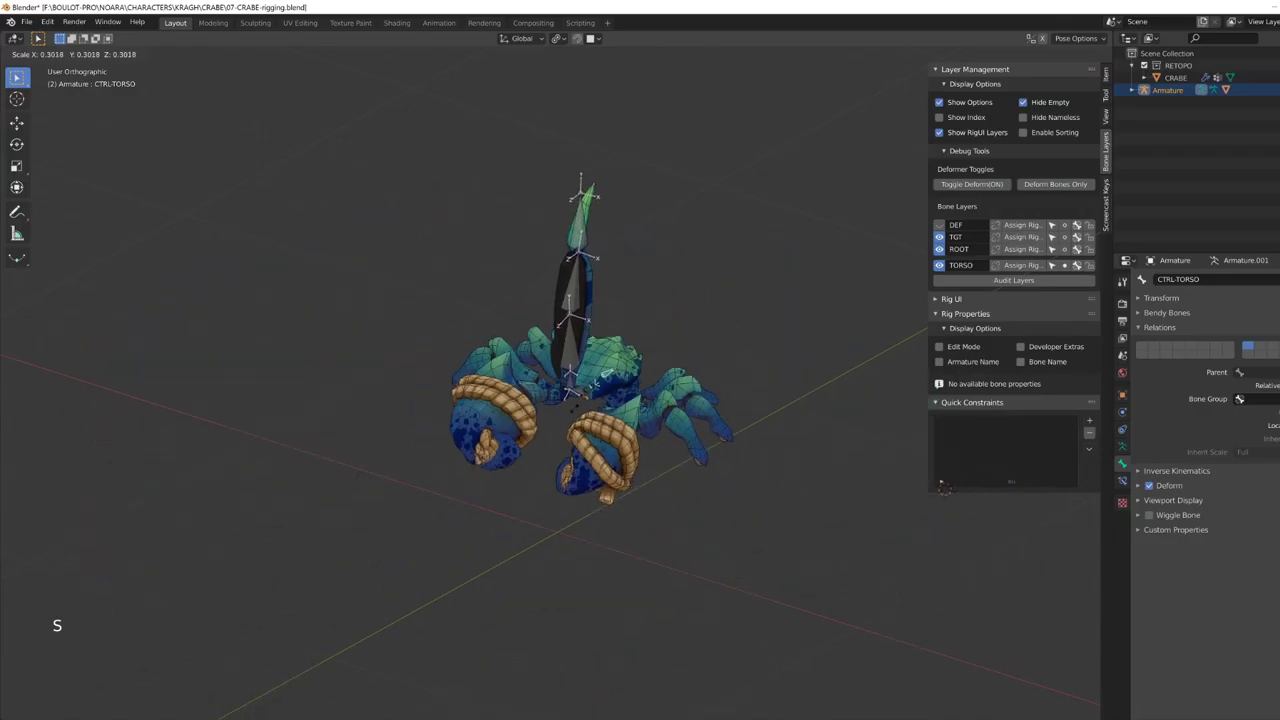
{"action": "scroll", "coordinate": [583, 457], "scroll_direction": "up", "scroll_amount": 3}
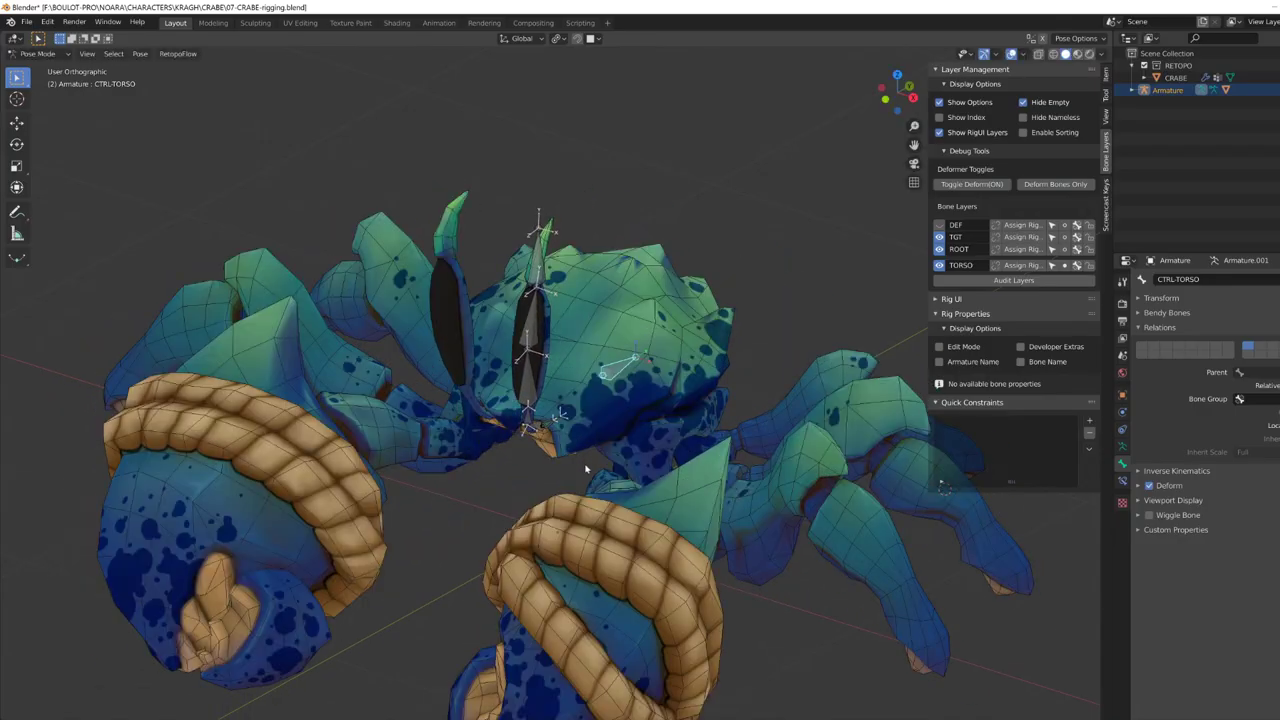
Step: Reveal all pose bones and test the eye's behaviour by rotating and scaling the TGT-TORSO04 bone
{"action": "key", "text": "alt+h"}
{"action": "left_click", "coordinate": [582, 456]}
{"action": "middle_click_drag", "start_coordinate": [582, 456], "coordinate": [620, 460]}
{"action": "left_click", "coordinate": [478, 465]}
{"action": "middle_click_drag", "start_coordinate": [478, 465], "coordinate": [500, 470]}
{"action": "key", "text": "r"}
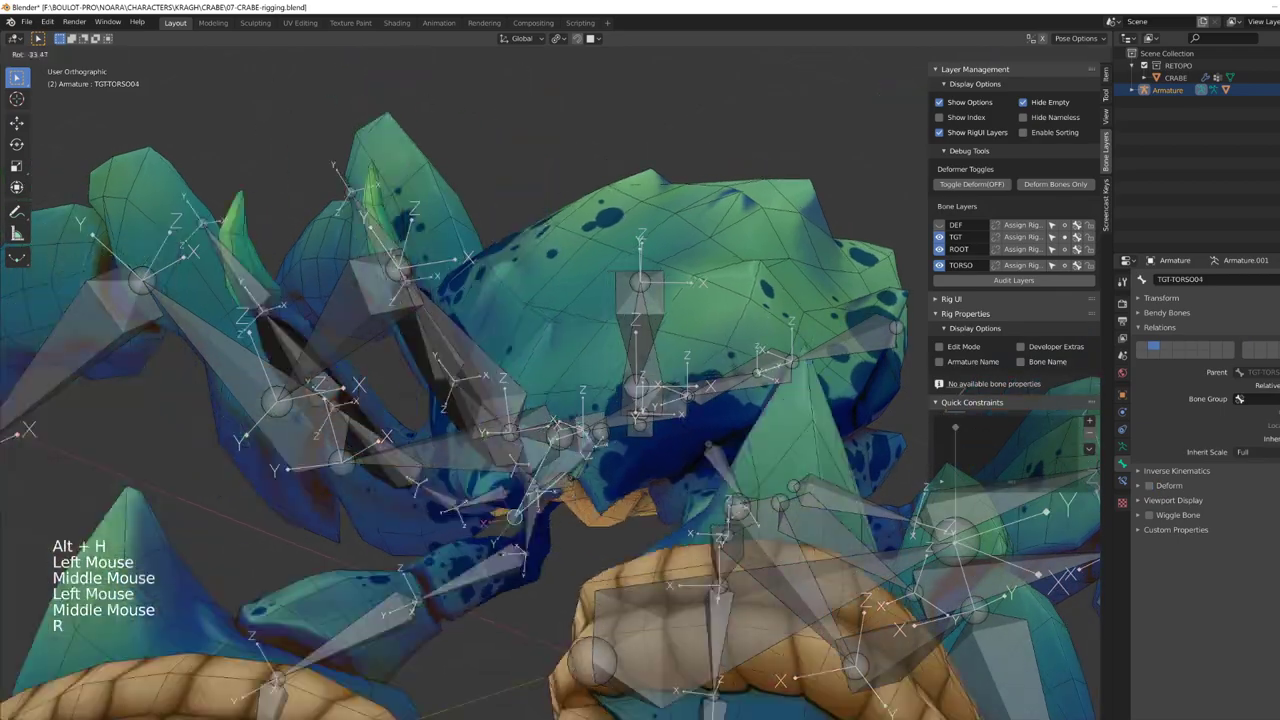
{"action": "key", "text": "s"}
{"action": "right_click", "coordinate": [346, 557]}
{"action": "middle_click_drag", "start_coordinate": [346, 557], "coordinate": [480, 530]}
{"action": "scroll", "coordinate": [480, 530], "scroll_direction": "up", "scroll_amount": 2}
{"action": "middle_click_drag", "start_coordinate": [480, 530], "coordinate": [490, 458]}
{"action": "left_click", "coordinate": [494, 474]}
{"action": "key", "text": "r"}
{"action": "left_click", "coordinate": [501, 410]}
Step: Extrude a new bone backward from the tip of TGT-EYE-02.L and name it CTRL-EYE.L
{"action": "key", "text": "Tab"}
{"action": "left_click", "coordinate": [496, 445]}
{"action": "key", "text": "e"}
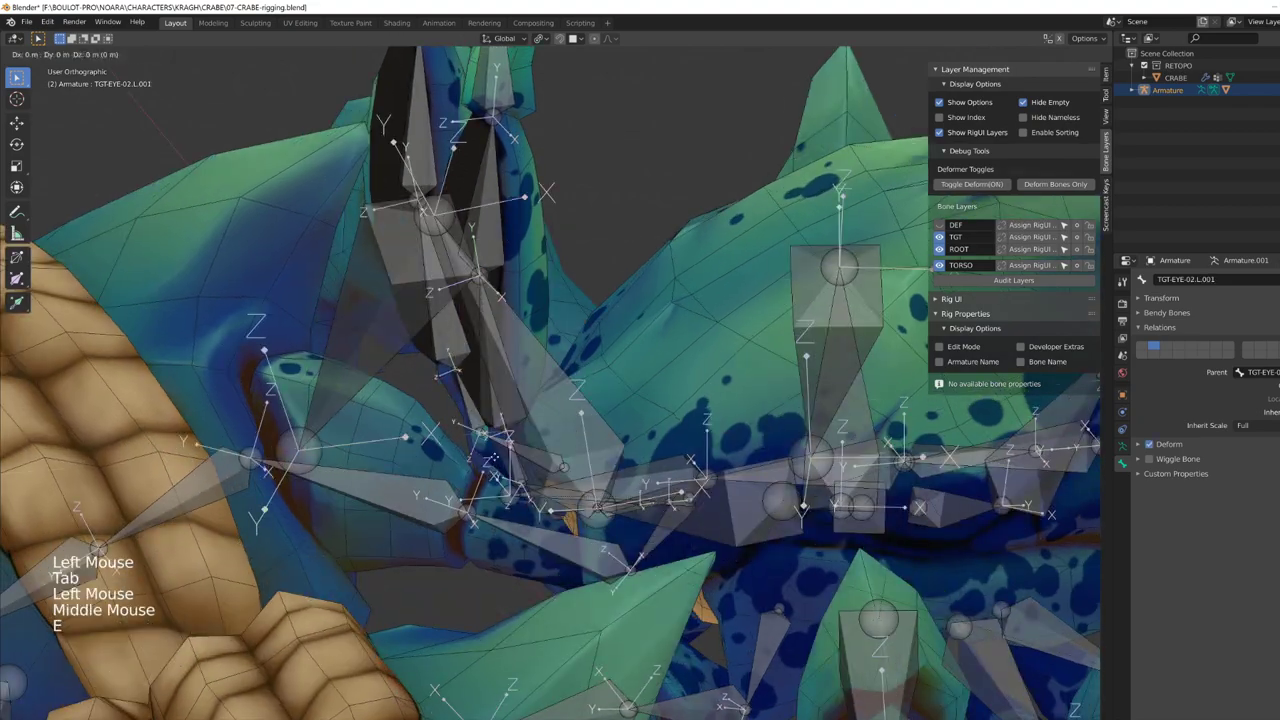
{"action": "left_click", "coordinate": [522, 428]}
{"action": "middle_click_drag", "start_coordinate": [557, 427], "coordinate": [612, 430]}
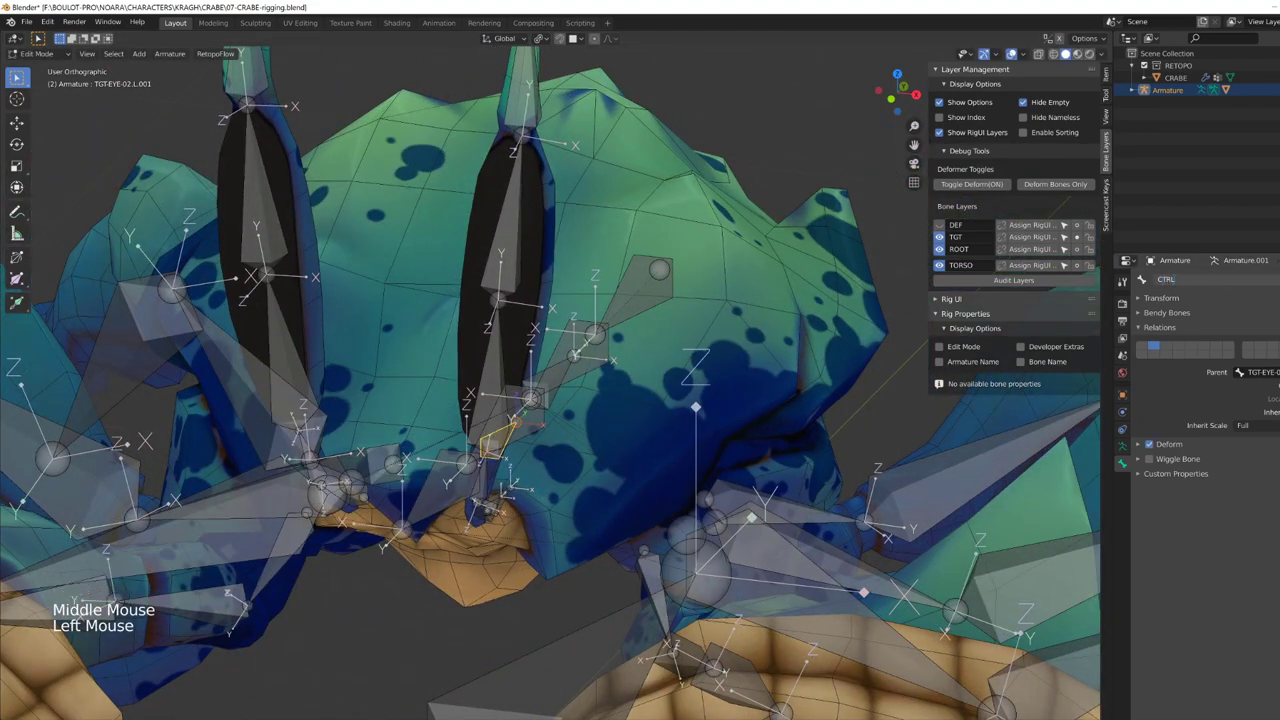
{"action": "scroll", "coordinate": [540, 450], "scroll_direction": "up", "scroll_amount": 2}
{"action": "middle_click_drag", "start_coordinate": [540, 450], "coordinate": [584, 441]}
Step: Parent the selected bones at the base of the left eye in Edit Mode
{"action": "left_click", "coordinate": [540, 470]}
{"action": "key", "text": "Tab"}
{"action": "key", "text": "Tab"}
{"action": "key", "text": "ctrl+p"}
{"action": "left_click", "coordinate": [530, 455]}
{"action": "key", "text": "Tab"}
Step: Turn on bone names in the viewport and try to move the CTRL-EYE.L bone, checking its transform values
{"action": "left_click", "coordinate": [533, 458]}
{"action": "scroll", "coordinate": [570, 450], "scroll_direction": "down", "scroll_amount": 3}
{"action": "left_click", "coordinate": [1122, 446]}
{"action": "left_click", "coordinate": [1175, 481]}
{"action": "scroll", "coordinate": [584, 441], "scroll_direction": "up", "scroll_amount": 2}
{"action": "mouse_move", "coordinate": [584, 441]}
{"action": "middle_mouse_down"}
{"action": "mouse_move", "coordinate": [535, 441]}
{"action": "mouse_move", "coordinate": [580, 441]}
{"action": "middle_mouse_up"}
{"action": "key", "text": "g"}
{"action": "right_click", "coordinate": [640, 310]}
{"action": "left_click", "coordinate": [1105, 74]}
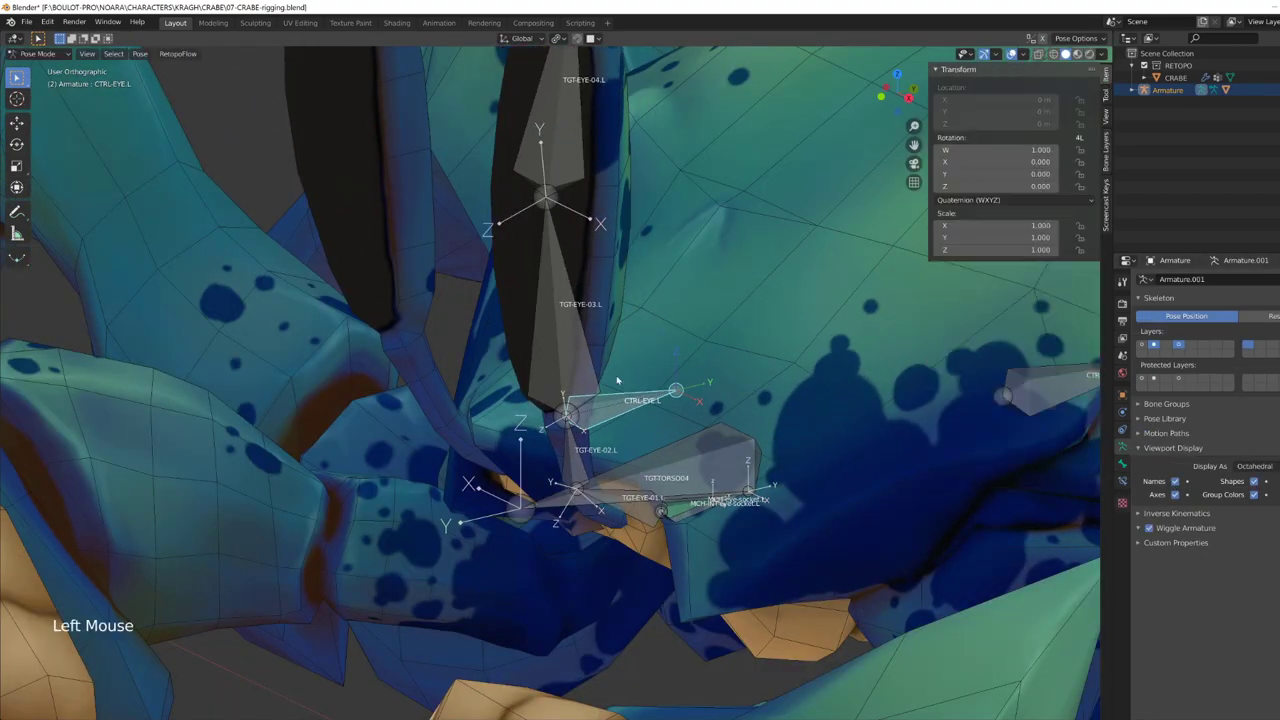
Step: Clear the parent of CTRL-EYE.L and parent it to CTRL-TORSO with Keep Offset
{"action": "key", "text": "Tab"}
{"action": "key", "text": "alt+p"}
{"action": "left_click", "coordinate": [645, 431]}
{"action": "scroll", "coordinate": [837, 428], "scroll_direction": "down", "scroll_amount": 2}
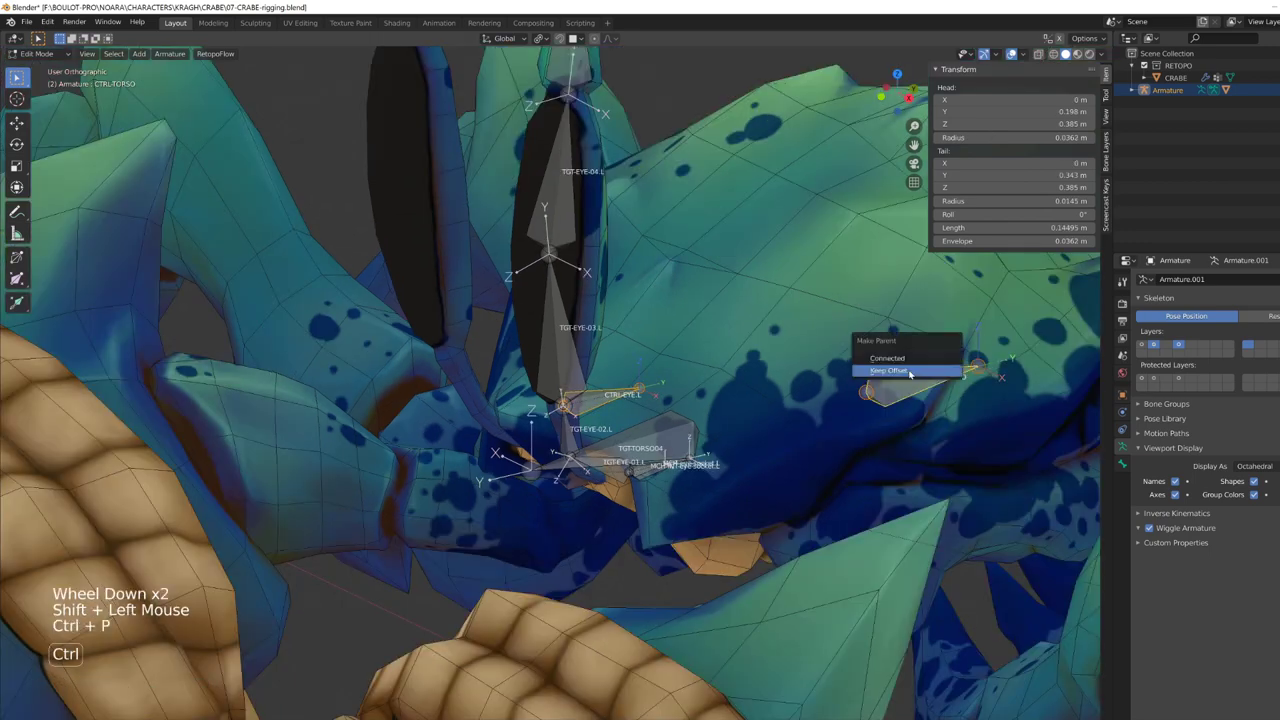
{"action": "left_click", "coordinate": [909, 374]}
Step: Test the new parenting in Pose Mode by moving the CTRL-TORSO and CTRL-EYE.L bones
{"action": "key", "text": "Tab"}
{"action": "left_click", "coordinate": [909, 374]}
{"action": "key", "text": "g"}
{"action": "right_click", "coordinate": [873, 340]}
{"action": "left_click", "coordinate": [626, 398]}
{"action": "key", "text": "g"}
{"action": "right_click", "coordinate": [650, 365]}
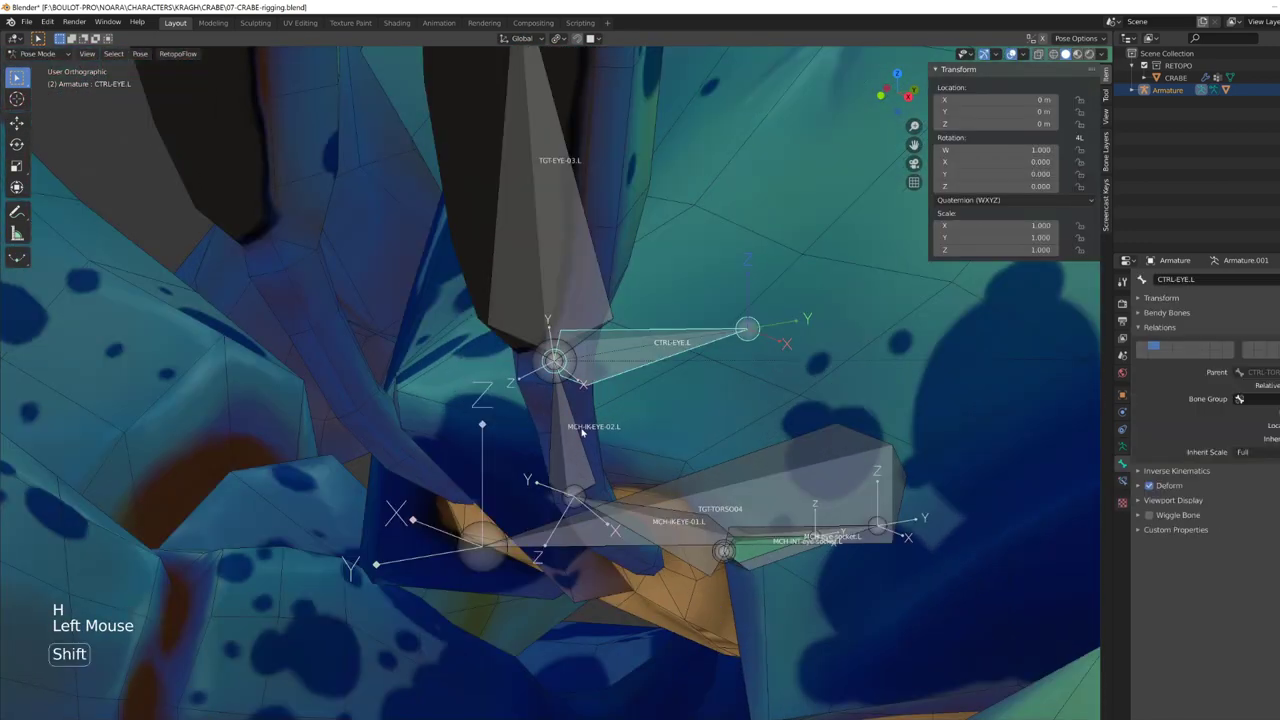
Step: Add an Inverse Kinematics constraint to MCH-IK-EYE-02.L targeting CTRL-EYE.L, with a chain length of 2
{"action": "left_click", "coordinate": [583, 432], "text": "shift"}
{"action": "key", "text": "ctrl+shift+c"}
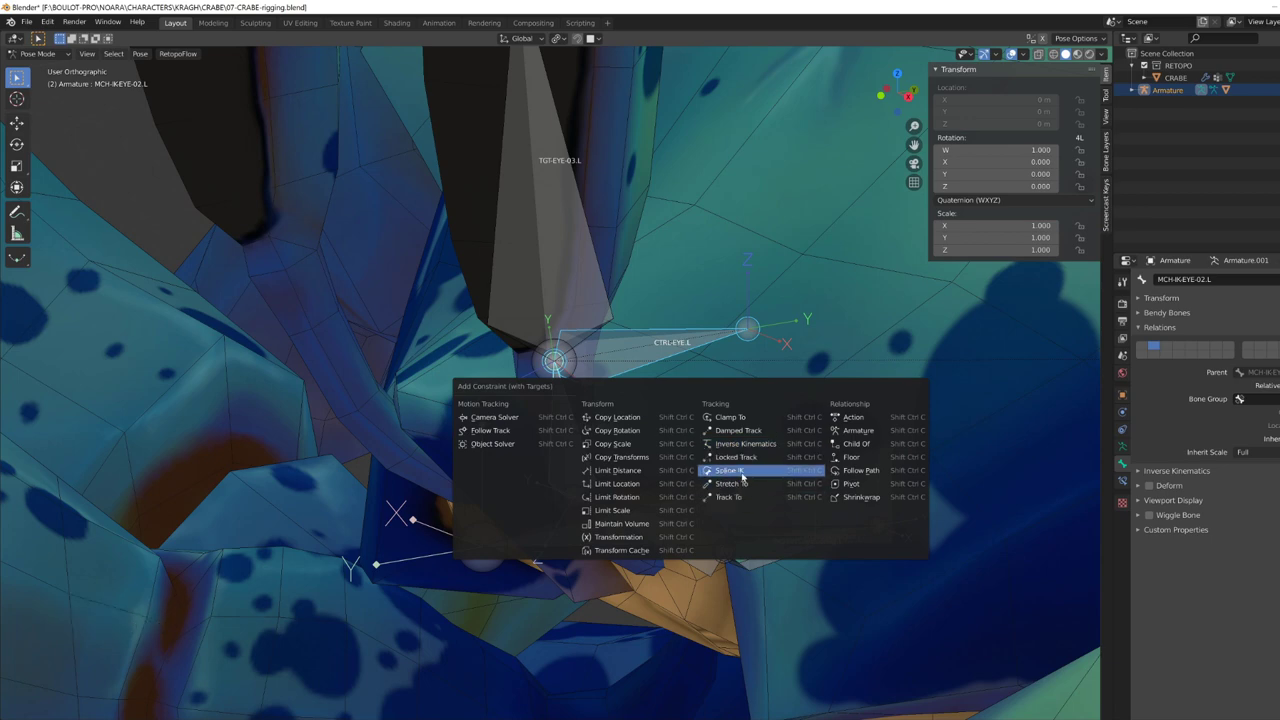
{"action": "left_click", "coordinate": [755, 444]}
{"action": "left_click", "coordinate": [1122, 482]}
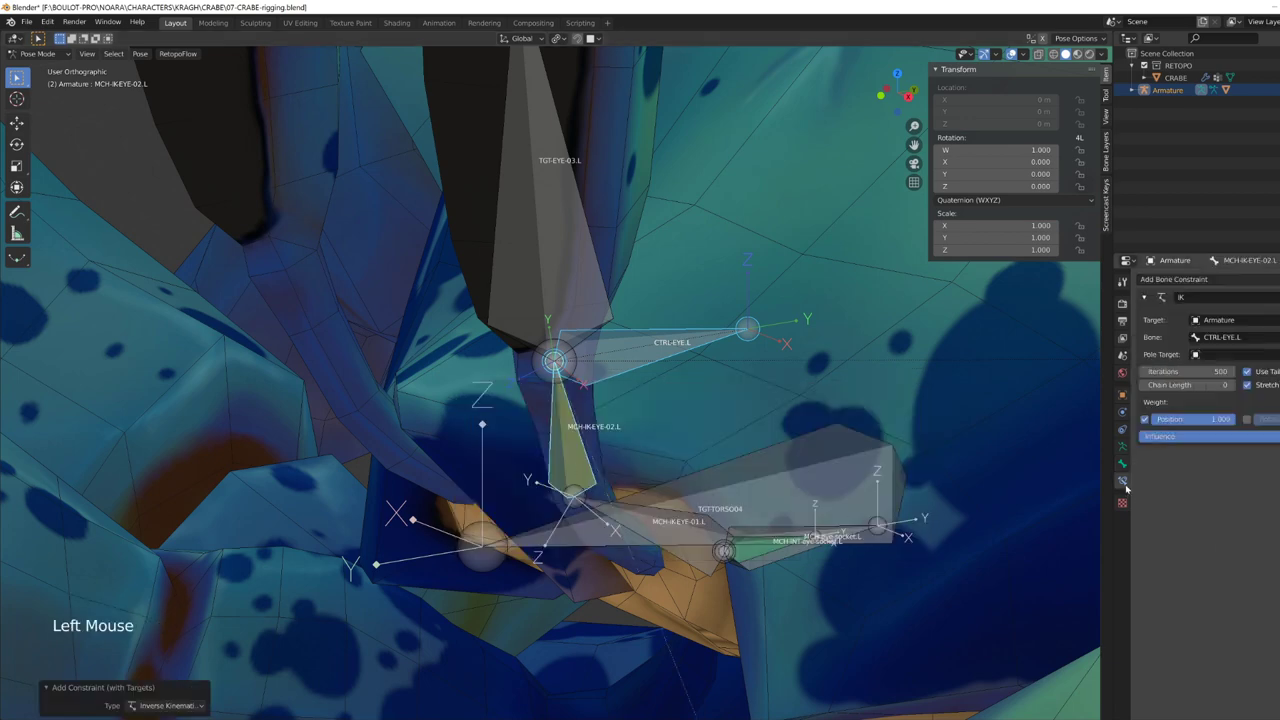
{"action": "left_click", "coordinate": [1229, 385]}
{"action": "left_click", "coordinate": [1229, 385]}
Step: Move CTRL-EYE.L upward to test the left eye's IK chain
{"action": "left_click", "coordinate": [686, 363]}
{"action": "left_click", "coordinate": [672, 349]}
{"action": "key", "text": "g"}
{"action": "left_click", "coordinate": [638, 274]}
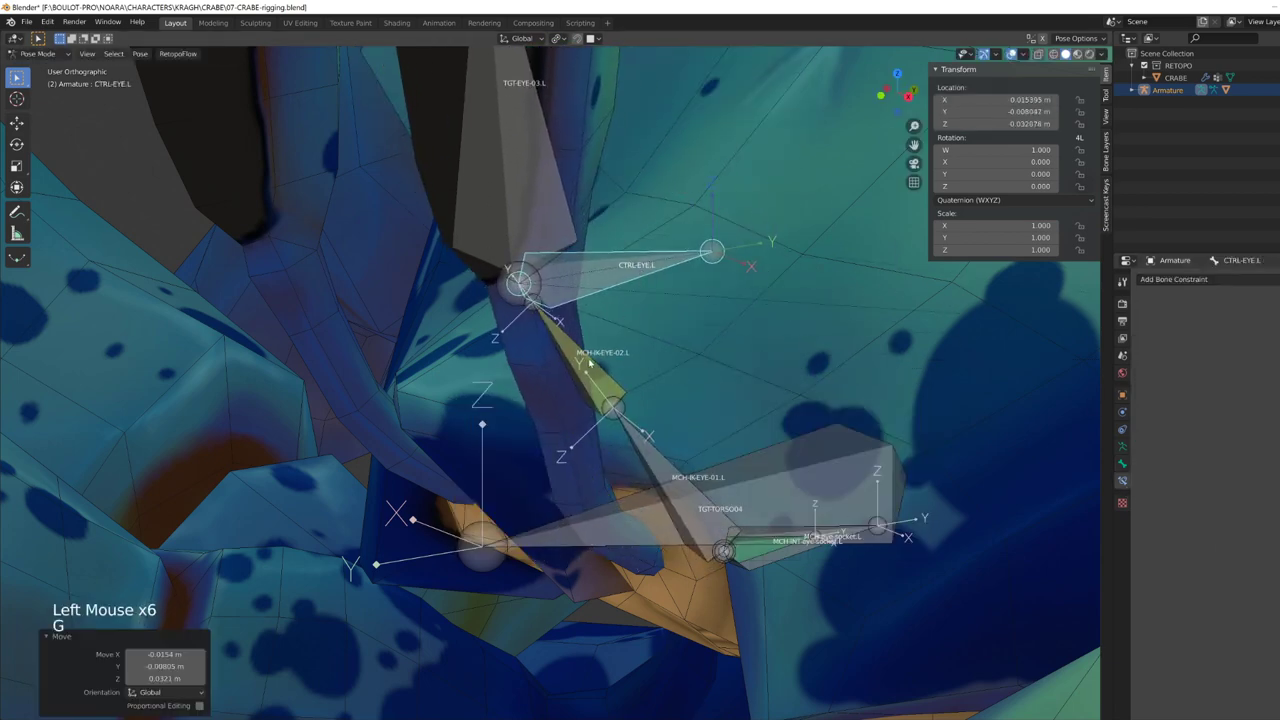
Step: Set IK Stretch to 1 on MCH-IK-EYE-02.L and copy the value to MCH-IK-EYE-01.L
{"action": "left_click", "coordinate": [591, 366]}
{"action": "left_click", "coordinate": [1122, 463]}
{"action": "left_click", "coordinate": [1176, 470]}
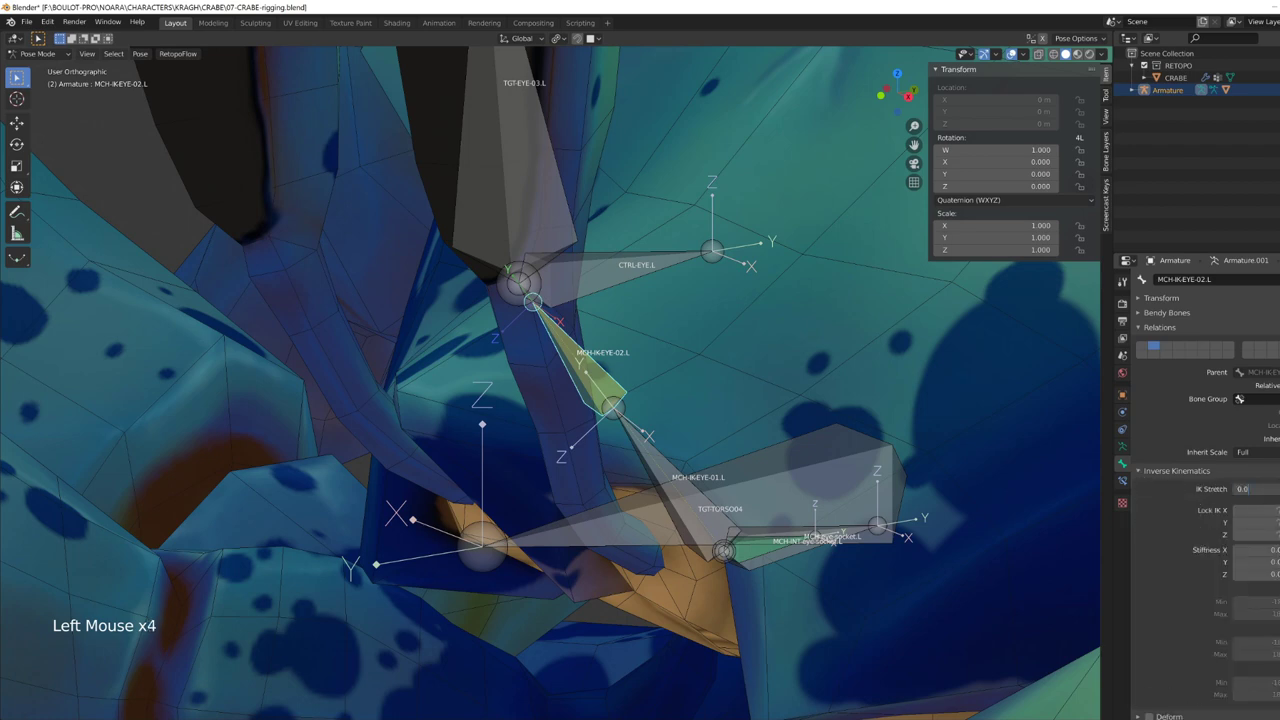
{"action": "type", "text": "1"}
{"action": "key", "text": "Return"}
{"action": "key", "text": "ctrl+c"}
{"action": "left_click", "coordinate": [650, 469]}
{"action": "key", "text": "ctrl+v"}
Step: Move CTRL-EYE.L farther up to test the stretch of the eye's IK chain
{"action": "scroll", "coordinate": [676, 322], "scroll_direction": "down", "scroll_amount": 1}
{"action": "middle_click_drag", "start_coordinate": [676, 322], "coordinate": [636, 308]}
{"action": "left_click", "coordinate": [643, 298]}
{"action": "key", "text": "g"}
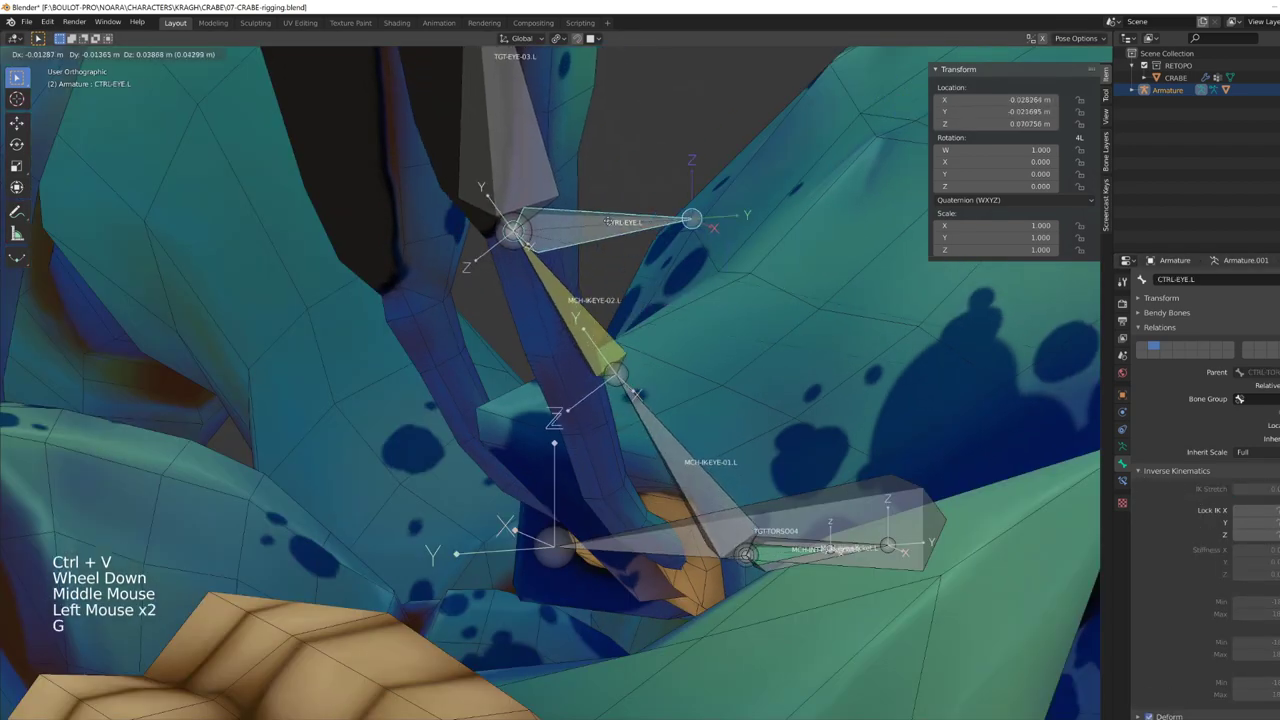
{"action": "middle_click_drag", "start_coordinate": [607, 221], "coordinate": [551, 366]}
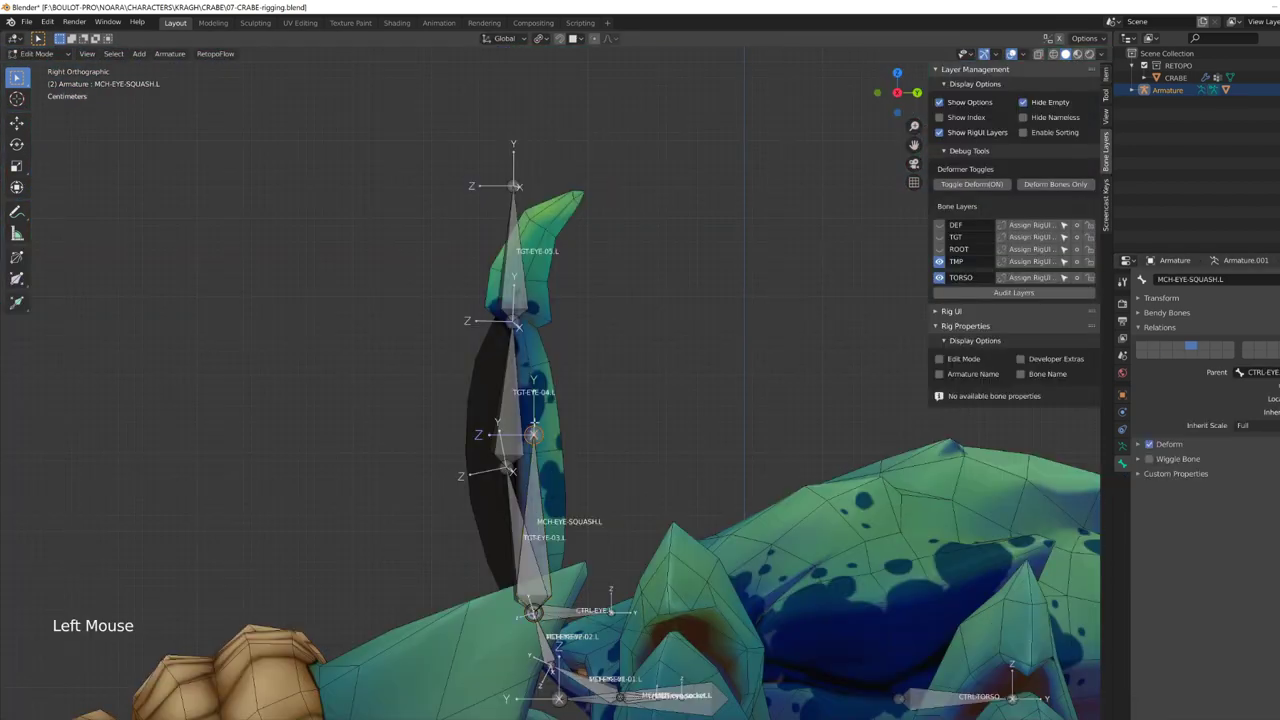
Step: Snap the 3D cursor to the tip of TGT-EYE-05.L and snap the tip of MCH-EYE-SQUASH.L to it
{"action": "left_click", "coordinate": [518, 188]}
{"action": "key", "text": "shift+s"}
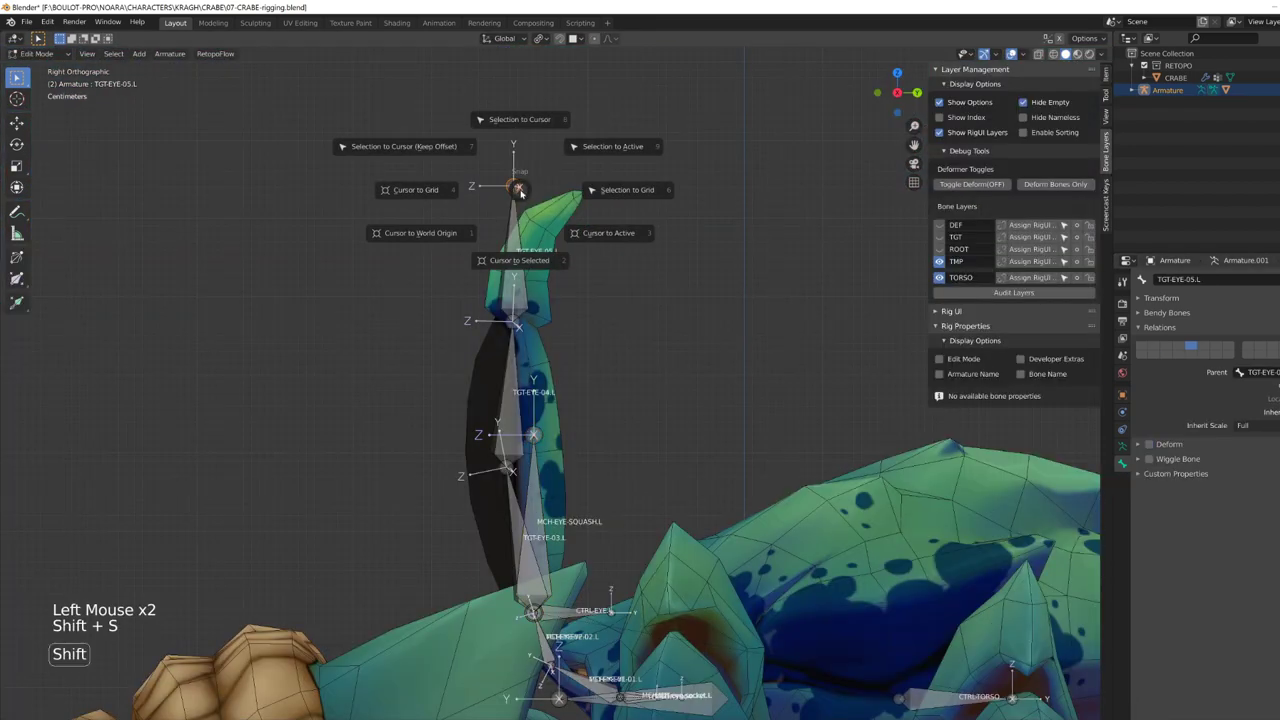
{"action": "left_click", "coordinate": [520, 258]}
{"action": "left_click", "coordinate": [540, 434]}
{"action": "key", "text": "shift+s"}
{"action": "left_click", "coordinate": [546, 363]}
{"action": "middle_click_drag", "start_coordinate": [546, 363], "coordinate": [636, 350]}
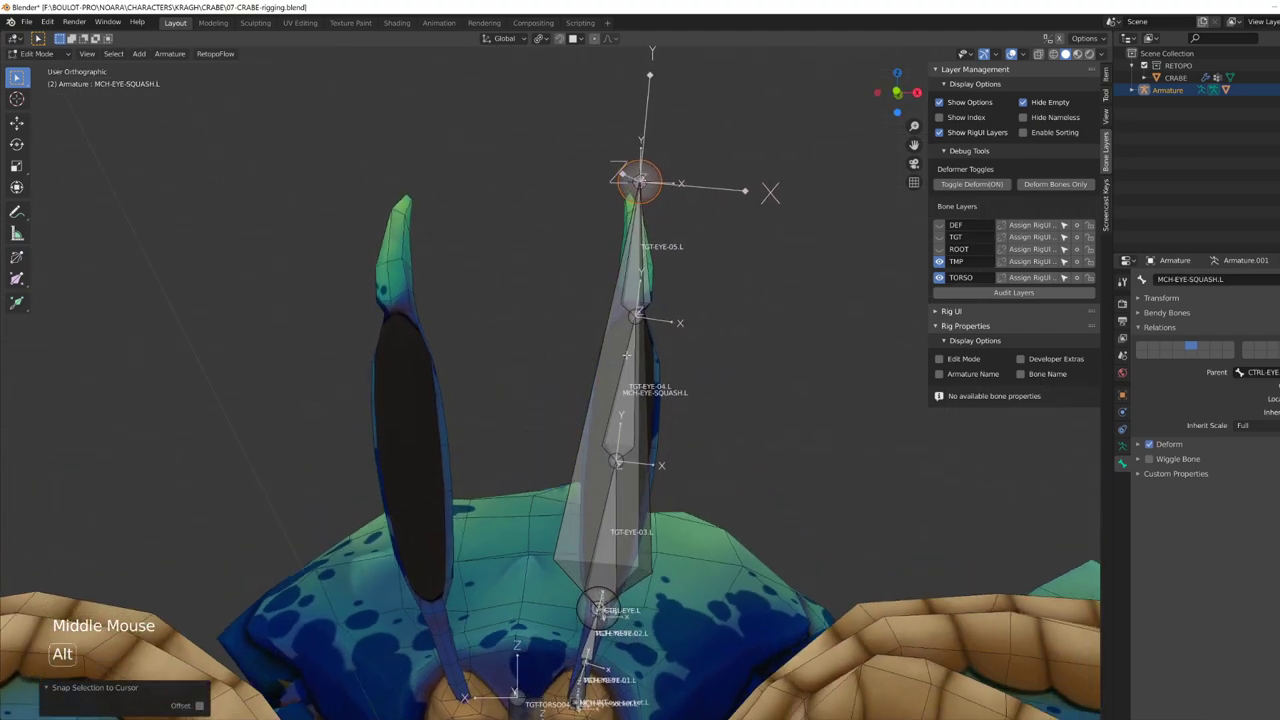
Step: Align MCH-EYE-SQUASH.L to the TGT-EYE-03.L bone and snap its tip back to the 3D cursor
{"action": "left_click", "coordinate": [588, 505]}
{"action": "left_click", "coordinate": [610, 515], "text": "shift"}
{"action": "key", "text": "ctrl+alt+a"}
{"action": "middle_click_drag", "start_coordinate": [655, 228], "coordinate": [560, 246]}
{"action": "left_click", "coordinate": [540, 218]}
{"action": "key", "text": "shift+s"}
{"action": "left_click", "coordinate": [540, 160]}
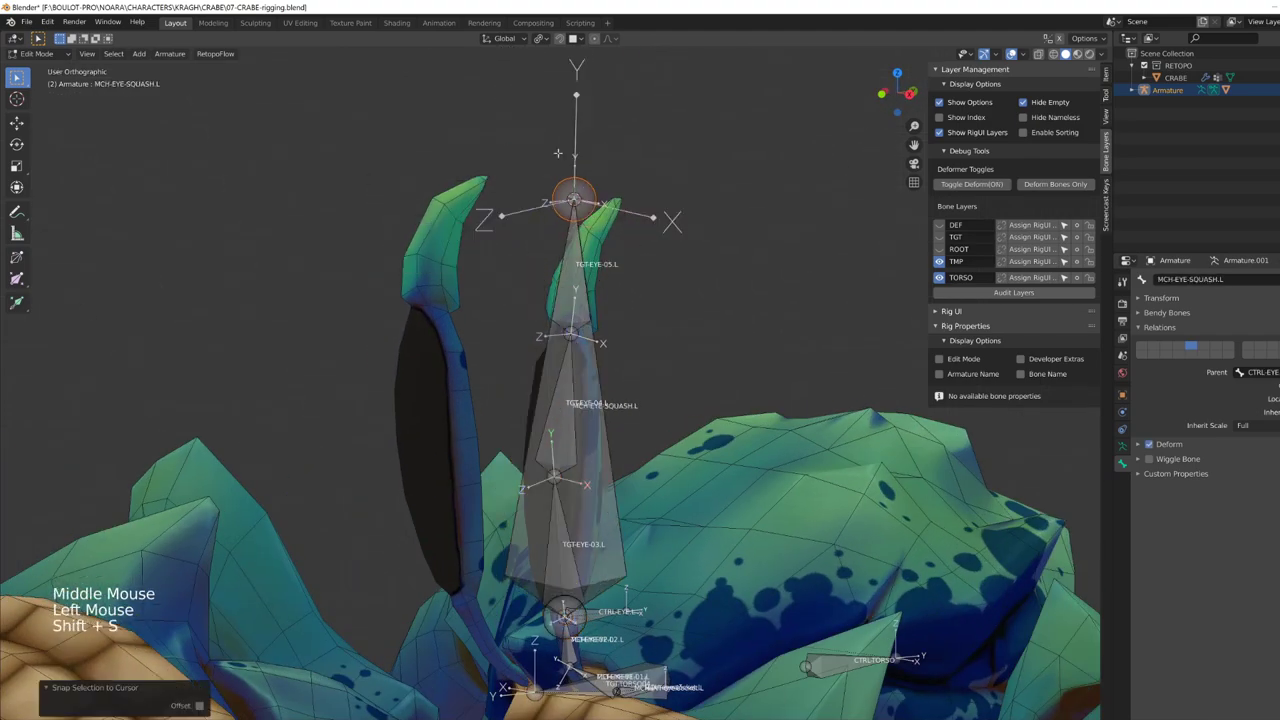
Step: Extrude short bones along global Y from the tips of TGT-EYE-03.L and TGT-EYE-04.L and disconnect them from their parents
{"action": "middle_click_drag", "start_coordinate": [540, 180], "coordinate": [686, 150]}
{"action": "middle_click_drag", "start_coordinate": [686, 150], "coordinate": [680, 135]}
{"action": "left_click", "coordinate": [543, 412]}
{"action": "key", "text": "KP_3"}
{"action": "key", "text": "Tab"}
{"action": "key", "text": "Tab"}
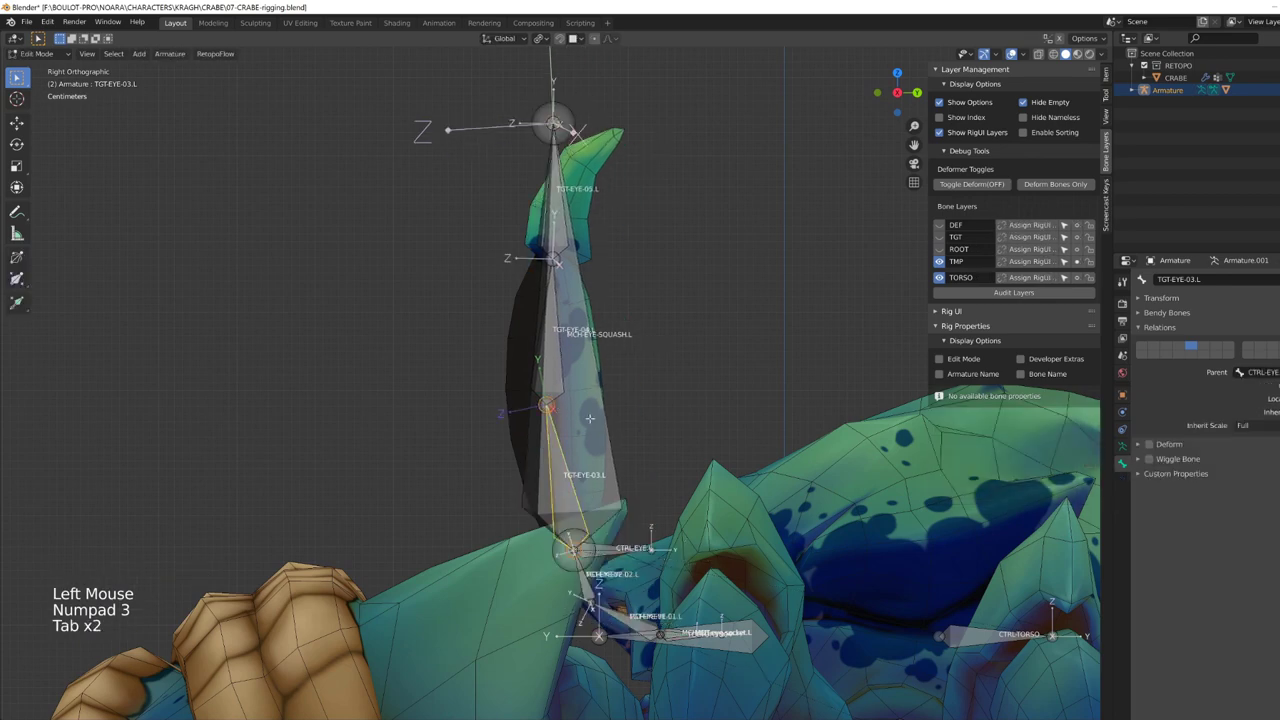
{"action": "left_click", "coordinate": [556, 266]}
{"action": "middle_click_drag", "start_coordinate": [556, 266], "coordinate": [531, 320], "text": "shift"}
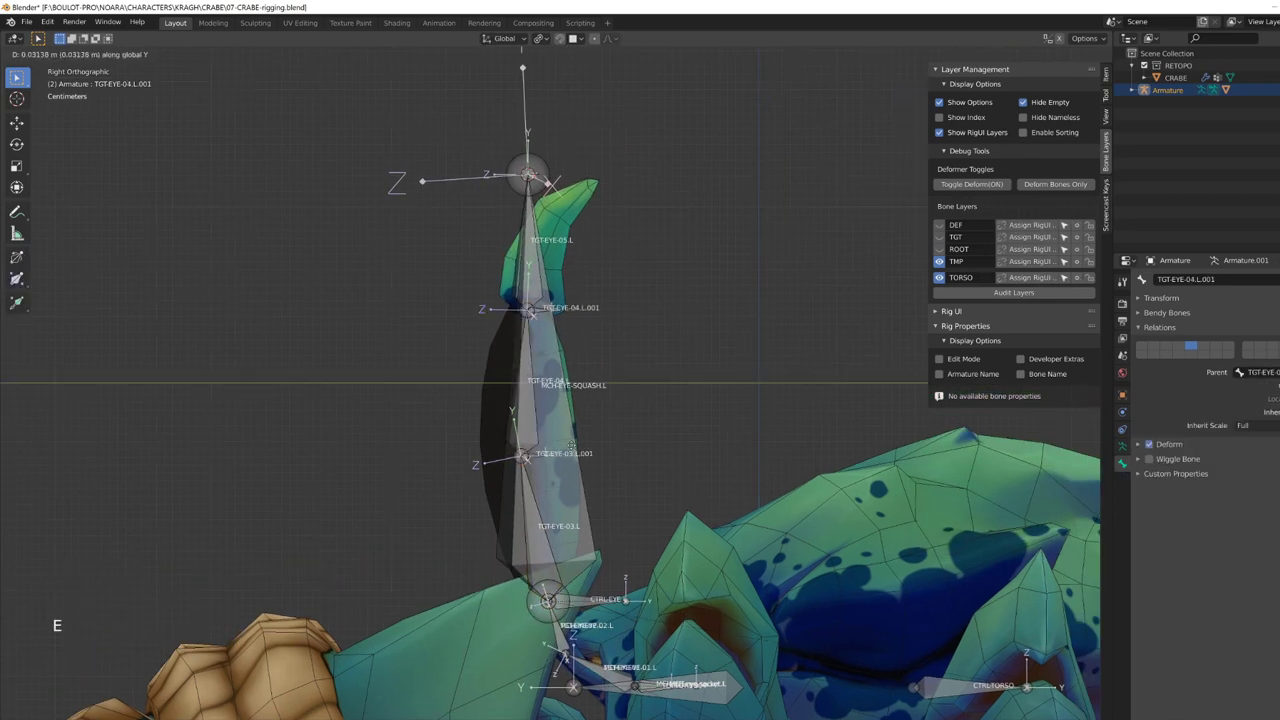
{"action": "left_click", "coordinate": [574, 432]}
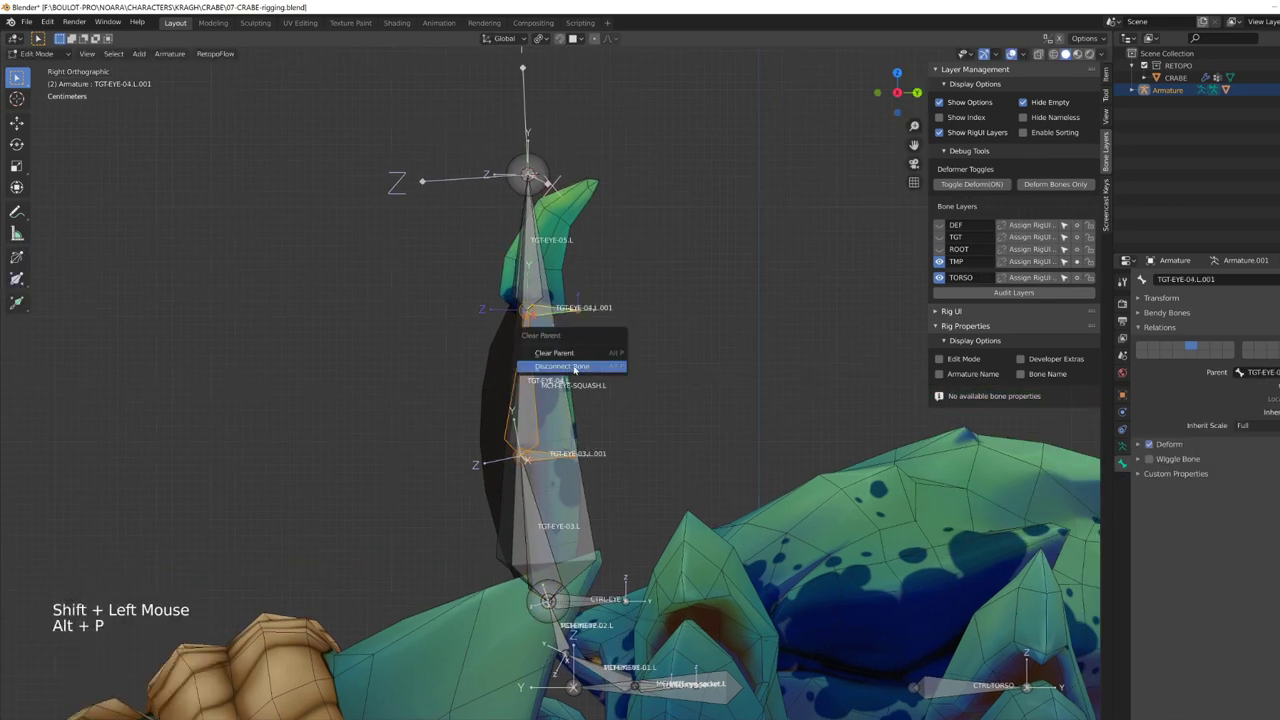
{"action": "left_click", "coordinate": [574, 367]}
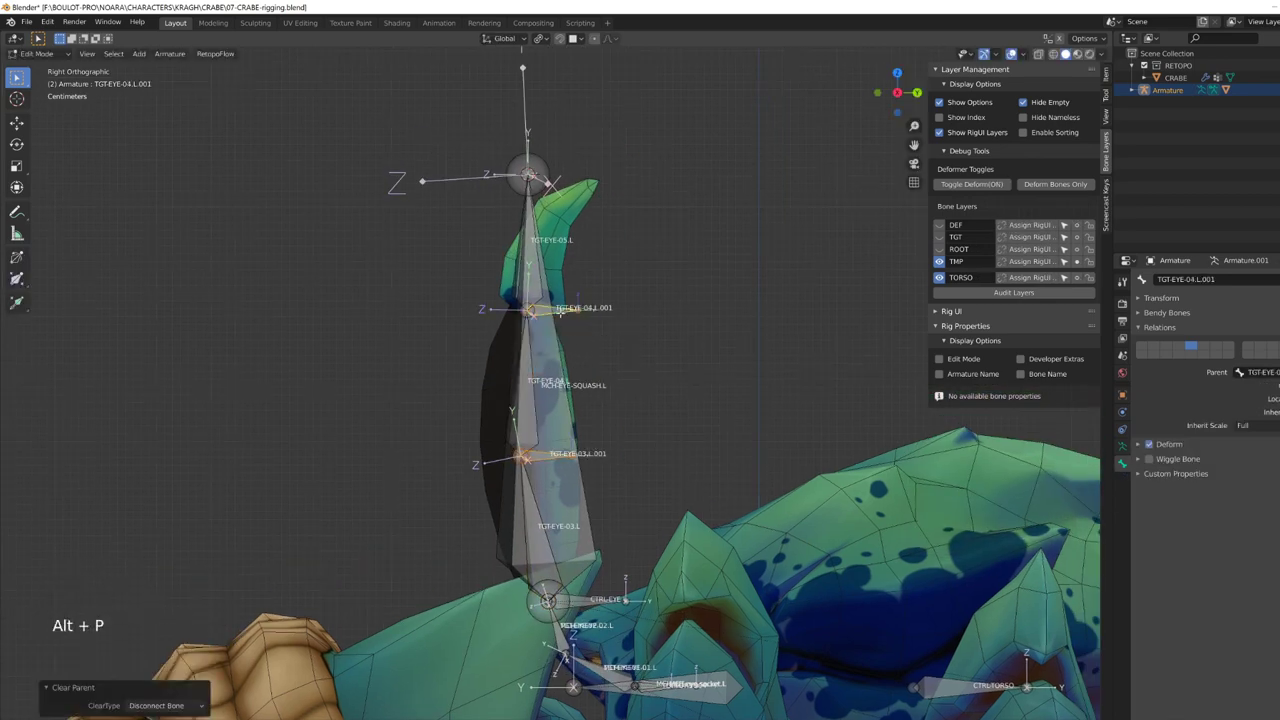
Step: Parent the short extruded eye bones to MCH-EYE-SQUASH.L and return to Pose Mode
{"action": "left_click", "coordinate": [542, 452]}
{"action": "left_click", "coordinate": [560, 482], "text": "shift"}
{"action": "key", "text": "ctrl+p"}
{"action": "left_click", "coordinate": [554, 468]}
{"action": "middle_click_drag", "start_coordinate": [550, 466], "coordinate": [612, 433], "text": "shift"}
{"action": "key", "text": "Tab"}
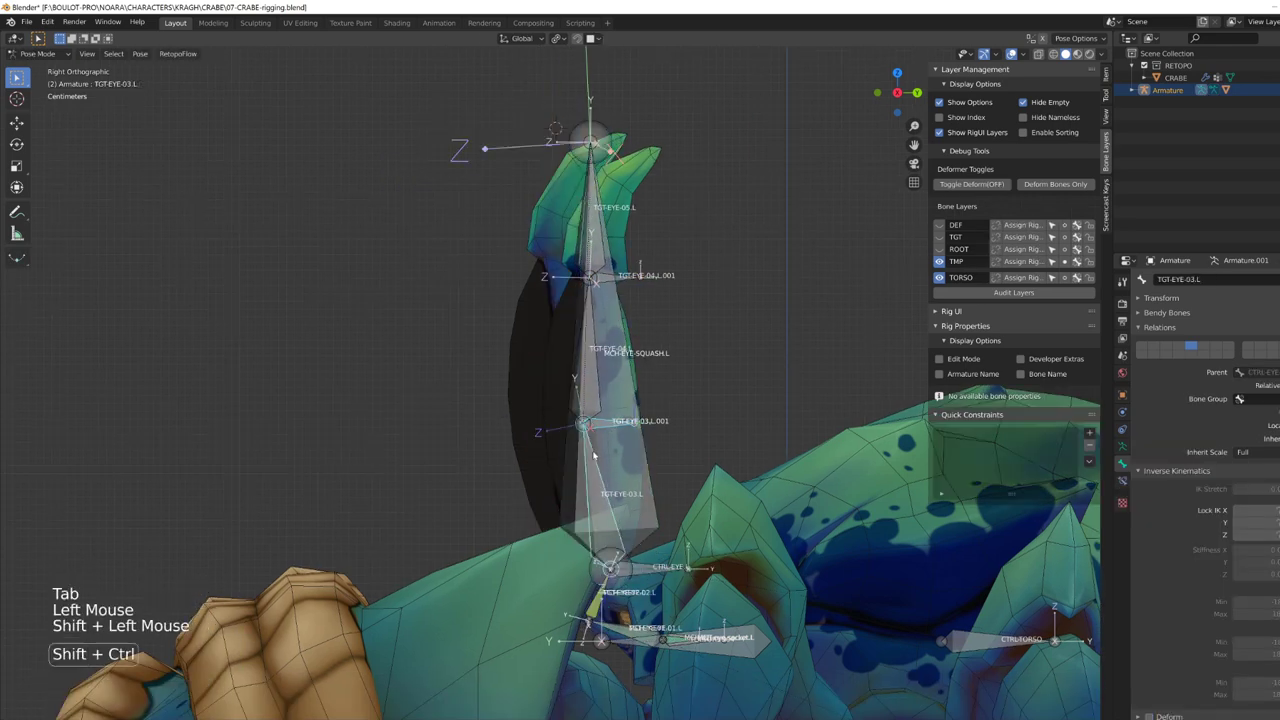
Step: Add Damped Track and Stretch To constraints to TGT-EYE-03.L and TGT-EYE-04.L, targeting the short bones at their tips
{"action": "key", "text": "shift+ctrl+c"}
{"action": "key", "text": "shift+ctrl+c"}
{"action": "left_click", "coordinate": [880, 450]}
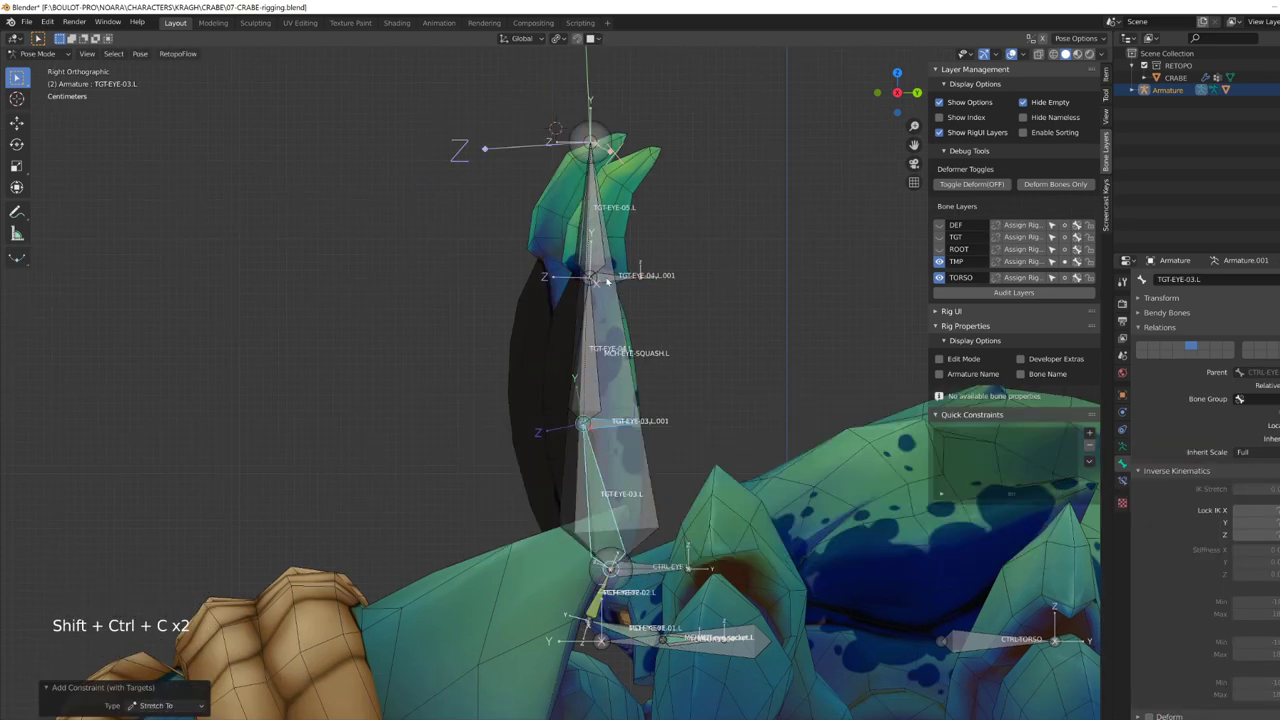
{"action": "left_click", "coordinate": [607, 281]}
{"action": "left_click", "coordinate": [595, 320], "text": "shift"}
{"action": "key", "text": "ctrl+shift+c"}
{"action": "left_click", "coordinate": [664, 267]}
{"action": "key", "text": "ctrl+shift+c"}
{"action": "left_click", "coordinate": [748, 318]}
Step: Rotate MCH-EYE-SQUASH.L to test how the eye chain follows it
{"action": "left_click", "coordinate": [631, 343]}
{"action": "key", "text": "r"}
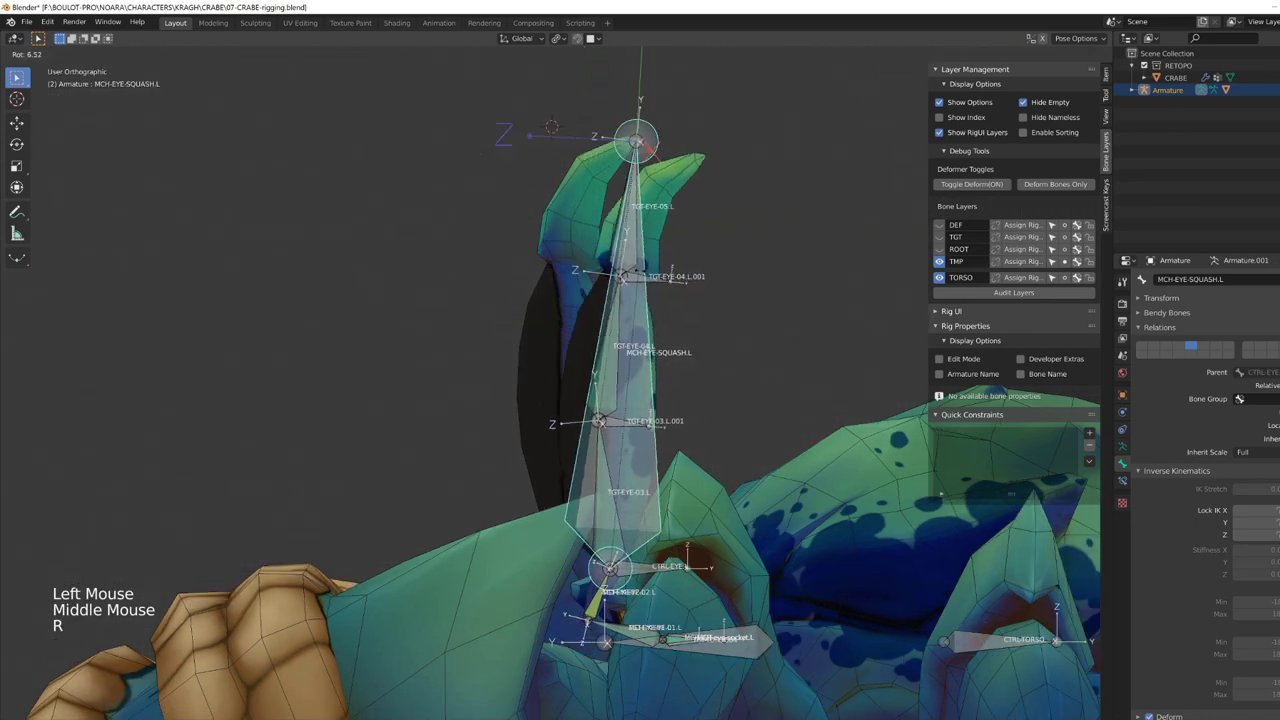
{"action": "left_click", "coordinate": [748, 405]}
{"action": "left_click", "coordinate": [727, 472]}
{"action": "key", "text": "g"}
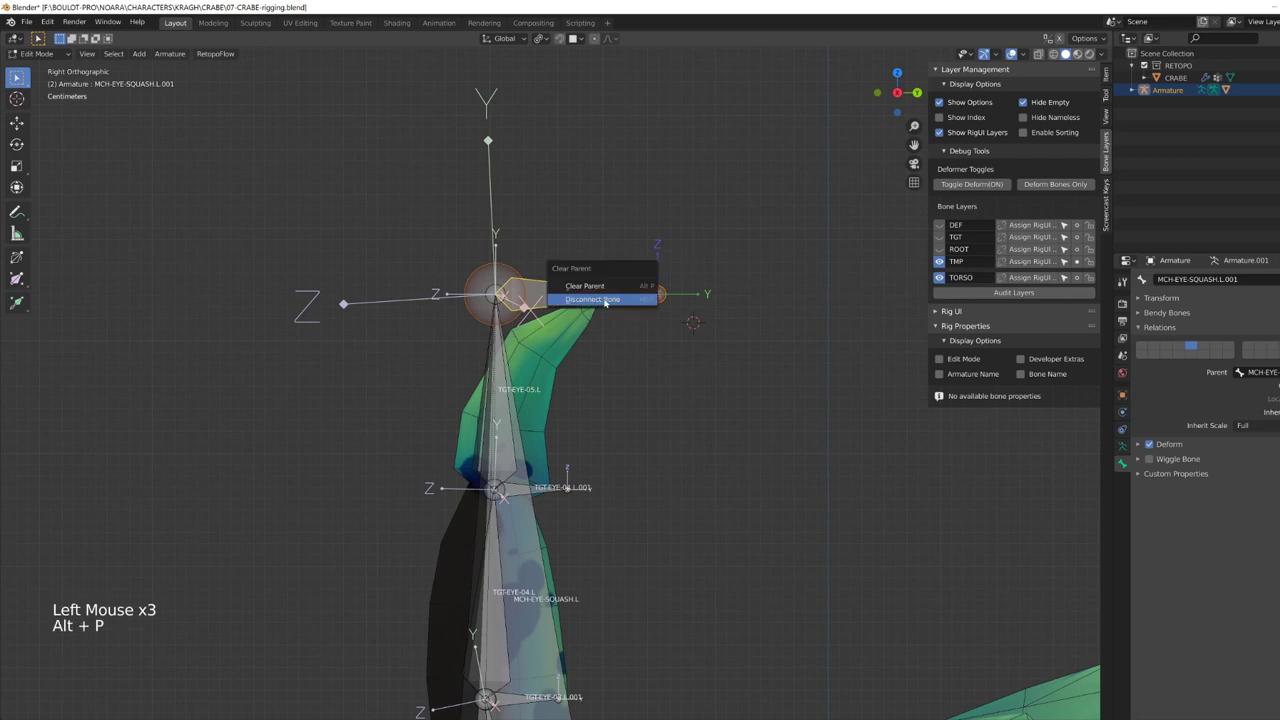
Step: Detach MCH-EYE-SQUASH.L.001 at the eye's tip from its parent and parent it to CTRL-EYE.L
{"action": "left_click", "coordinate": [585, 286]}
{"action": "scroll", "coordinate": [590, 400], "scroll_direction": "down", "scroll_amount": 2}
{"action": "middle_click_drag", "start_coordinate": [553, 684], "coordinate": [720, 664], "text": "shift"}
{"action": "key", "text": "ctrl+p"}
{"action": "left_click", "coordinate": [630, 477]}
{"action": "scroll", "coordinate": [720, 660], "scroll_direction": "up", "scroll_amount": 2}
Step: Try adding Damped Track and Stretch To constraints to MCH-EYE-SQUASH.L, and undo them
{"action": "key", "text": "Tab"}
{"action": "left_click", "coordinate": [640, 477], "text": "shift"}
{"action": "key", "text": "ctrl+shift+c"}
{"action": "left_click", "coordinate": [718, 420]}
{"action": "key", "text": "ctrl+shift+c"}
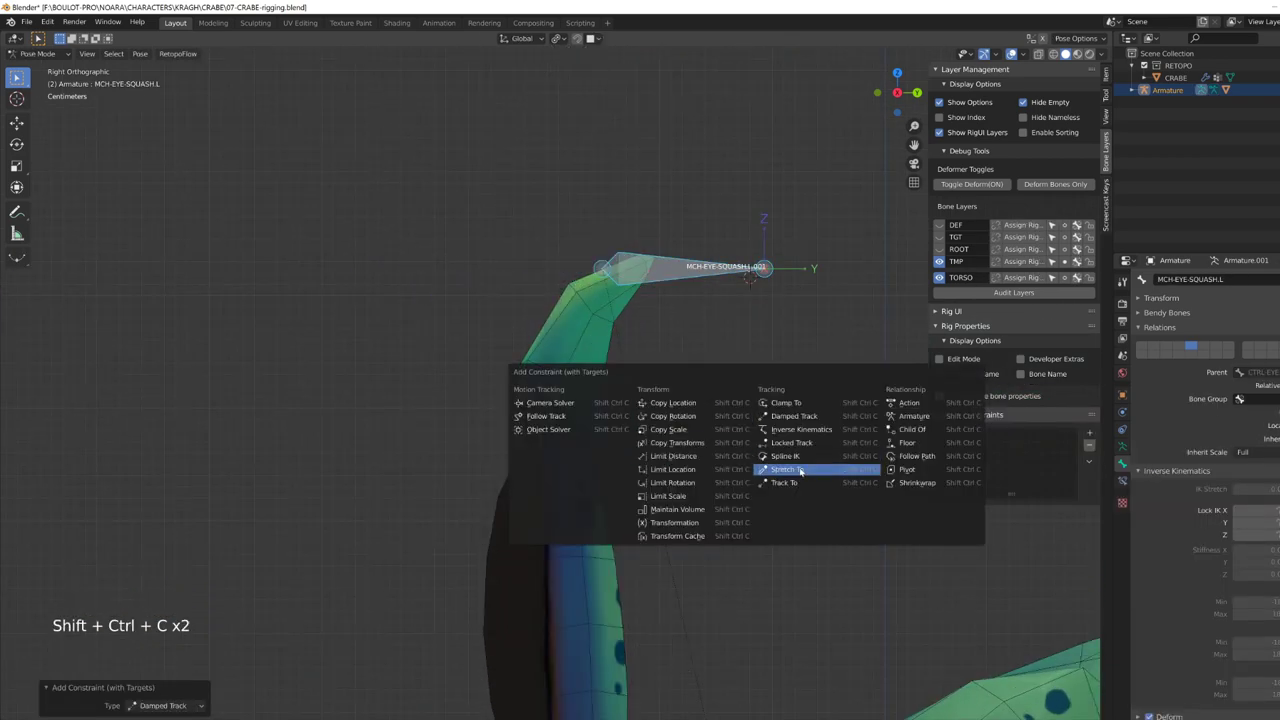
{"action": "left_click", "coordinate": [800, 470]}
{"action": "scroll", "coordinate": [749, 469], "scroll_direction": "down", "scroll_amount": 4}
{"action": "middle_click_drag", "start_coordinate": [749, 469], "coordinate": [691, 446]}
{"action": "key", "text": "ctrl+z"}
{"action": "key", "text": "ctrl+z"}
{"action": "key", "text": "ctrl+z"}
{"action": "scroll", "coordinate": [691, 446], "scroll_direction": "up", "scroll_amount": 2}
Step: Add Damped Track and Stretch To constraints to MCH-EYE-SQUASH.L, targeting MCH-EYE-SQUASH.L.001
{"action": "left_click", "coordinate": [657, 321]}
{"action": "left_click", "coordinate": [640, 443], "text": "shift"}
{"action": "key", "text": "shift+ctrl+c"}
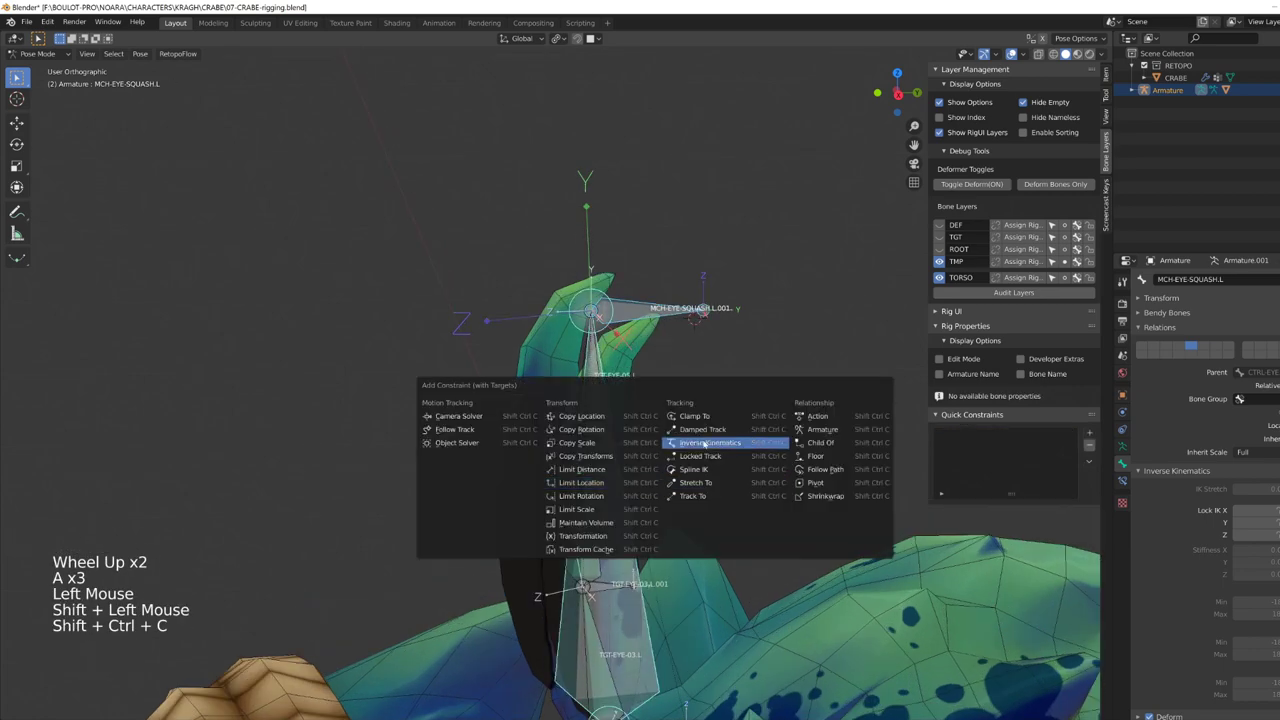
{"action": "key", "text": "shift+ctrl+c"}
Step: Move MCH-EYE-SQUASH.L.001 and the short tweak bones in side view to test the squash and stretch
{"action": "left_click", "coordinate": [690, 308]}
{"action": "key", "text": "KP_3"}
{"action": "key", "text": "g"}
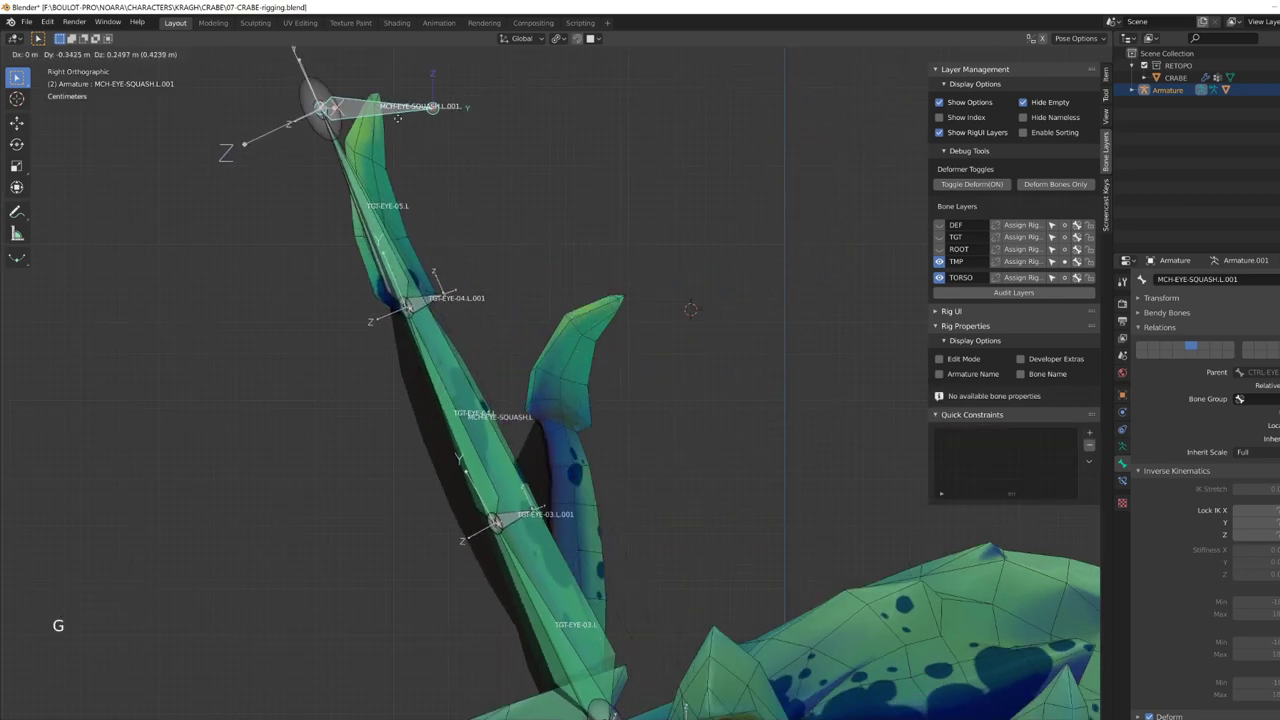
{"action": "left_click", "coordinate": [734, 151]}
{"action": "left_click", "coordinate": [671, 340]}
{"action": "key", "text": "g"}
{"action": "right_click", "coordinate": [747, 575]}
{"action": "left_click", "coordinate": [642, 536]}
{"action": "key", "text": "g"}
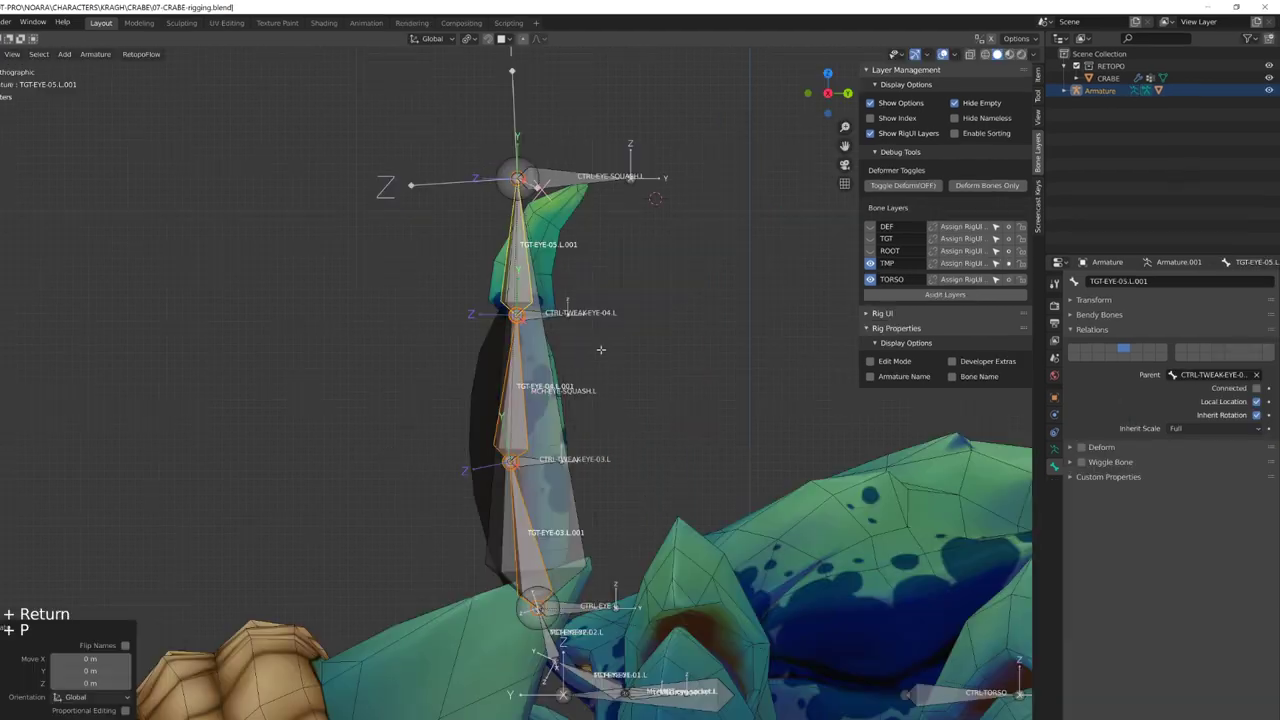
Step: Scale the duplicated bones TGT-EYE-03.L.001, TGT-EYE-04.L.001 and TGT-EYE-05.L.001 to 0.564, keeping their parents
{"action": "key", "text": "alt+p"}
{"action": "left_click", "coordinate": [602, 367]}
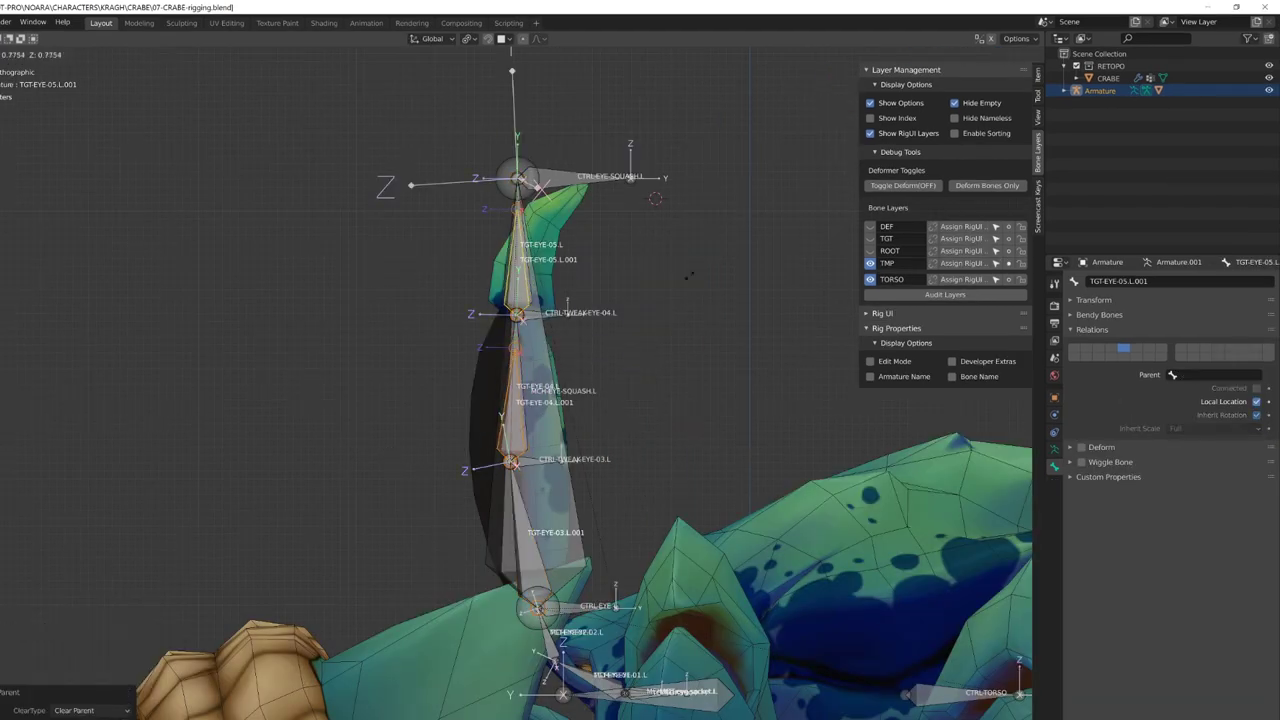
{"action": "key", "text": "ctrl+z"}
{"action": "left_click", "coordinate": [637, 370]}
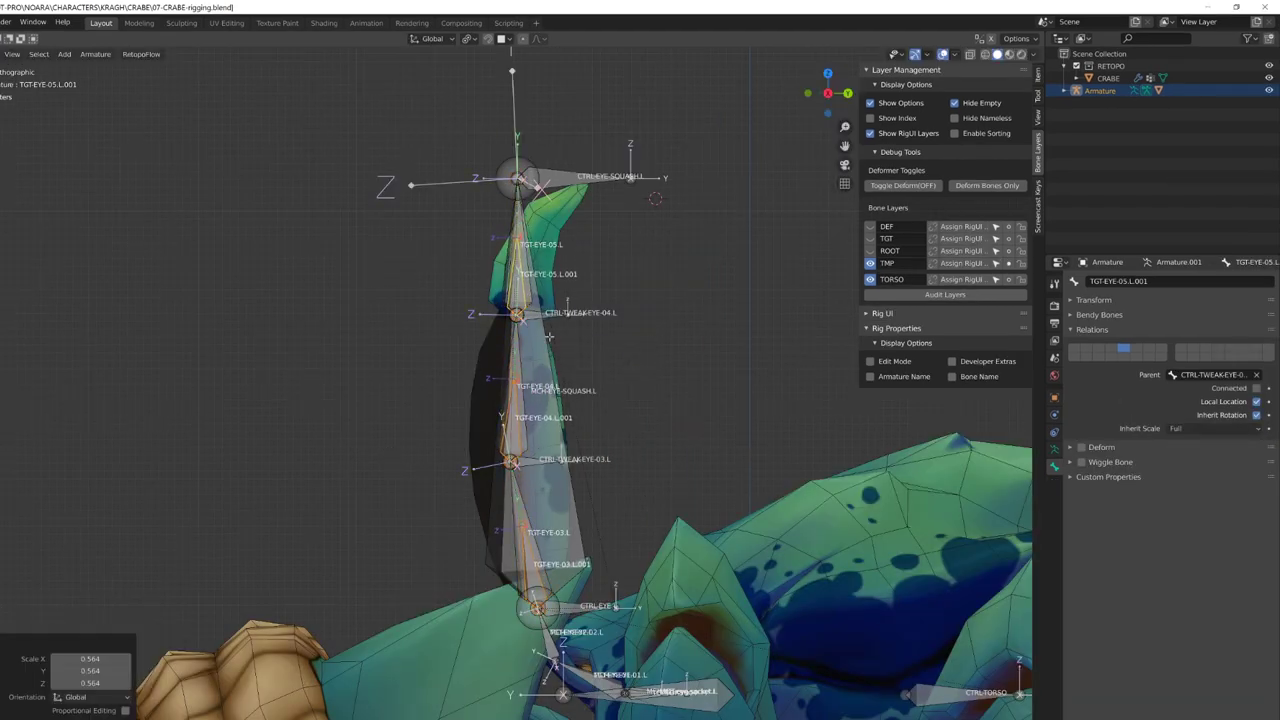
Step: Parent TGT-EYE-03.L.001 to MCH-EYE-SQUASH.L with Keep Offset and test the squash control's movement
{"action": "left_click", "coordinate": [518, 282]}
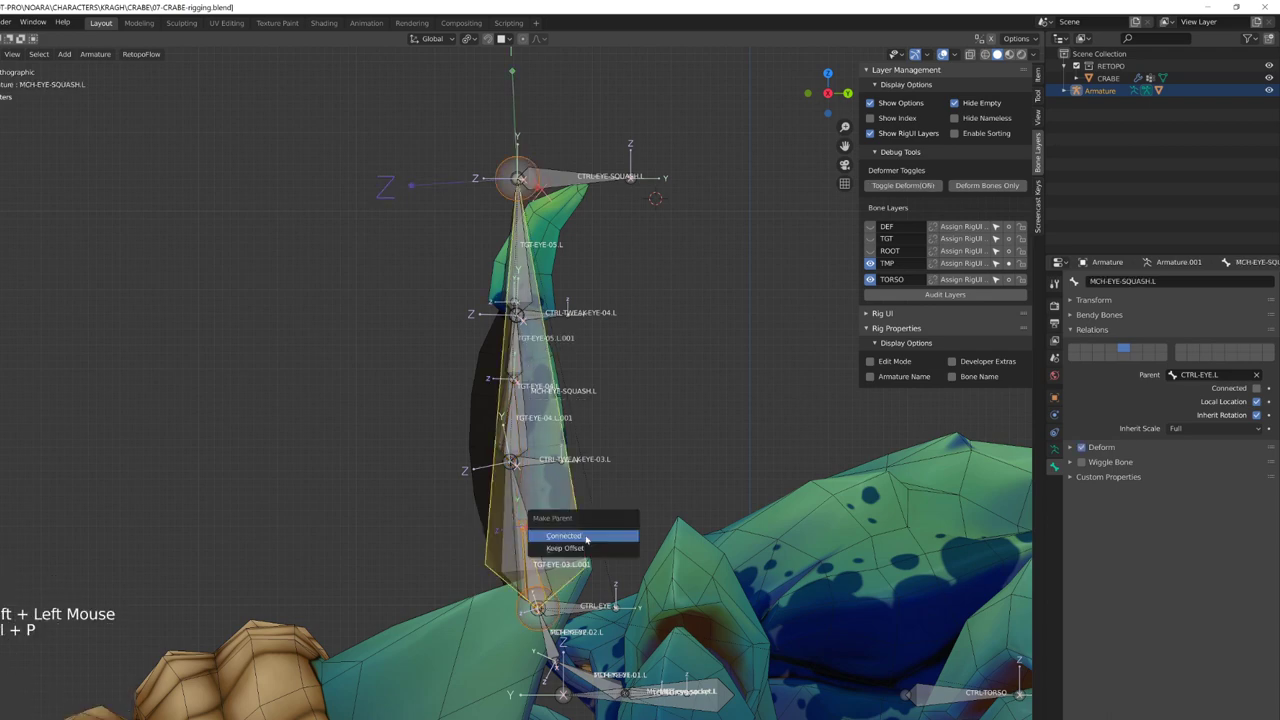
{"action": "left_click", "coordinate": [584, 548]}
{"action": "key", "text": "Tab"}
{"action": "middle_click_drag", "start_coordinate": [576, 365], "coordinate": [568, 342], "text": "shift"}
{"action": "left_click", "coordinate": [548, 157]}
{"action": "key", "text": "g"}
{"action": "key", "text": "Escape"}
{"action": "scroll", "coordinate": [530, 330], "scroll_direction": "up", "scroll_amount": 1}
{"action": "left_click", "coordinate": [510, 340]}
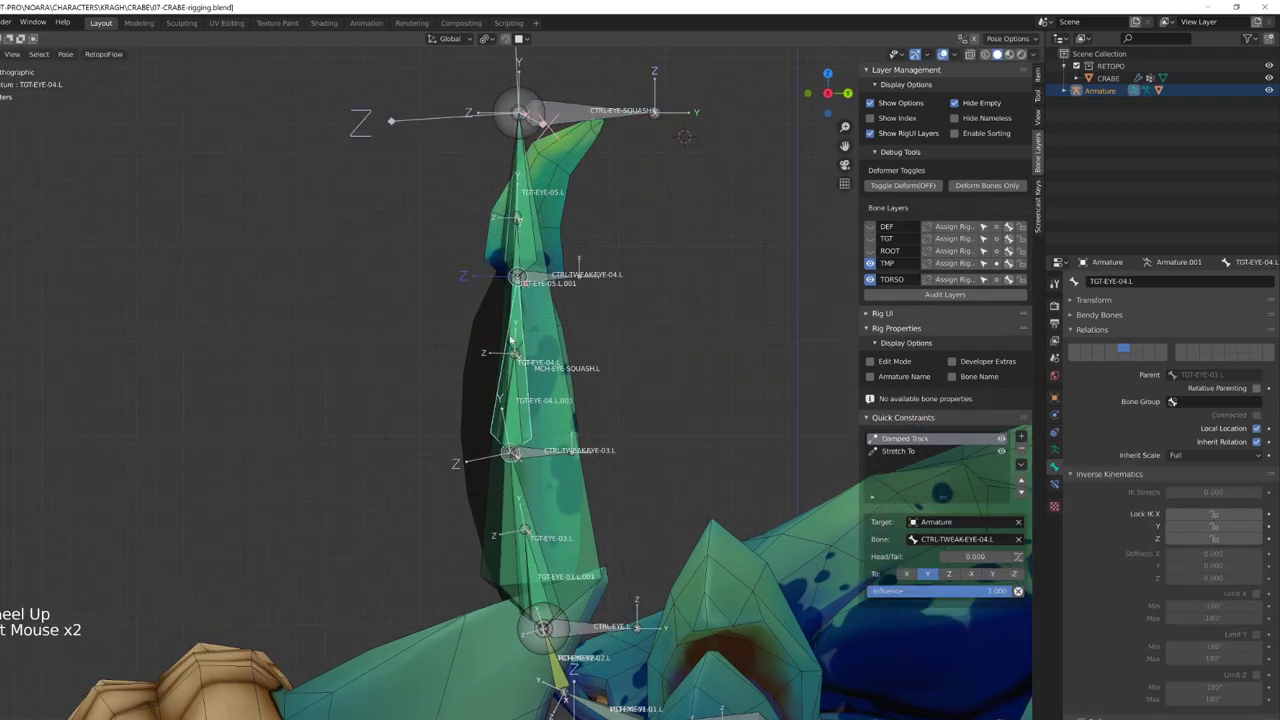
Step: Undo the recent parenting changes on the duplicated eye bones
{"action": "key", "text": "Tab"}
{"action": "left_click", "coordinate": [516, 300]}
{"action": "middle_click_drag", "start_coordinate": [516, 300], "coordinate": [513, 353]}
{"action": "key", "text": "ctrl+z"}
{"action": "key", "text": "ctrl+z"}
{"action": "key", "text": "ctrl+z"}
{"action": "key", "text": "ctrl+z"}
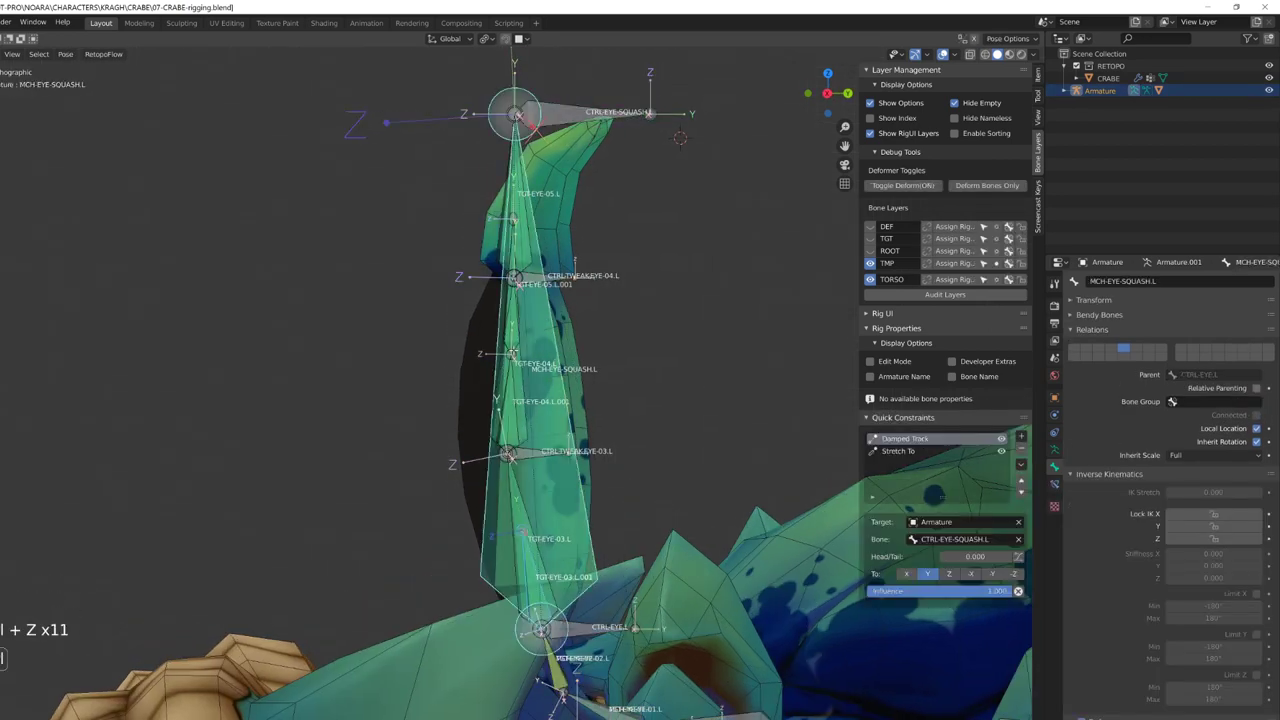
{"action": "key", "text": "ctrl+z"}
{"action": "key", "text": "ctrl+z"}
{"action": "key", "text": "ctrl+z"}
{"action": "key", "text": "ctrl+z"}
Step: Parent TGT-EYE-05.L.001 to TGT-EYE-04.L.001 and TGT-EYE-03.L.001 to MCH-EYE-SQUASH.L, both with Keep Offset
{"action": "double_click", "coordinate": [516, 256]}
{"action": "key", "text": "ctrl+Tab"}
{"action": "left_click", "coordinate": [516, 280]}
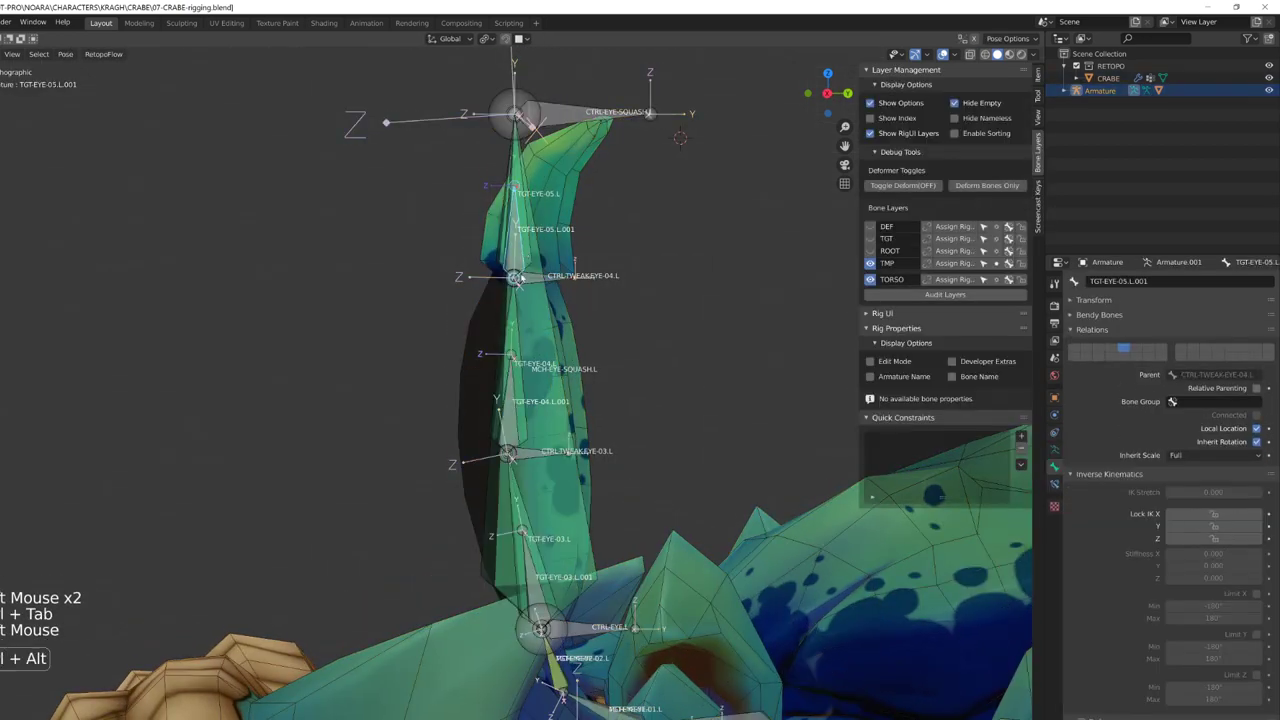
{"action": "key", "text": "Tab"}
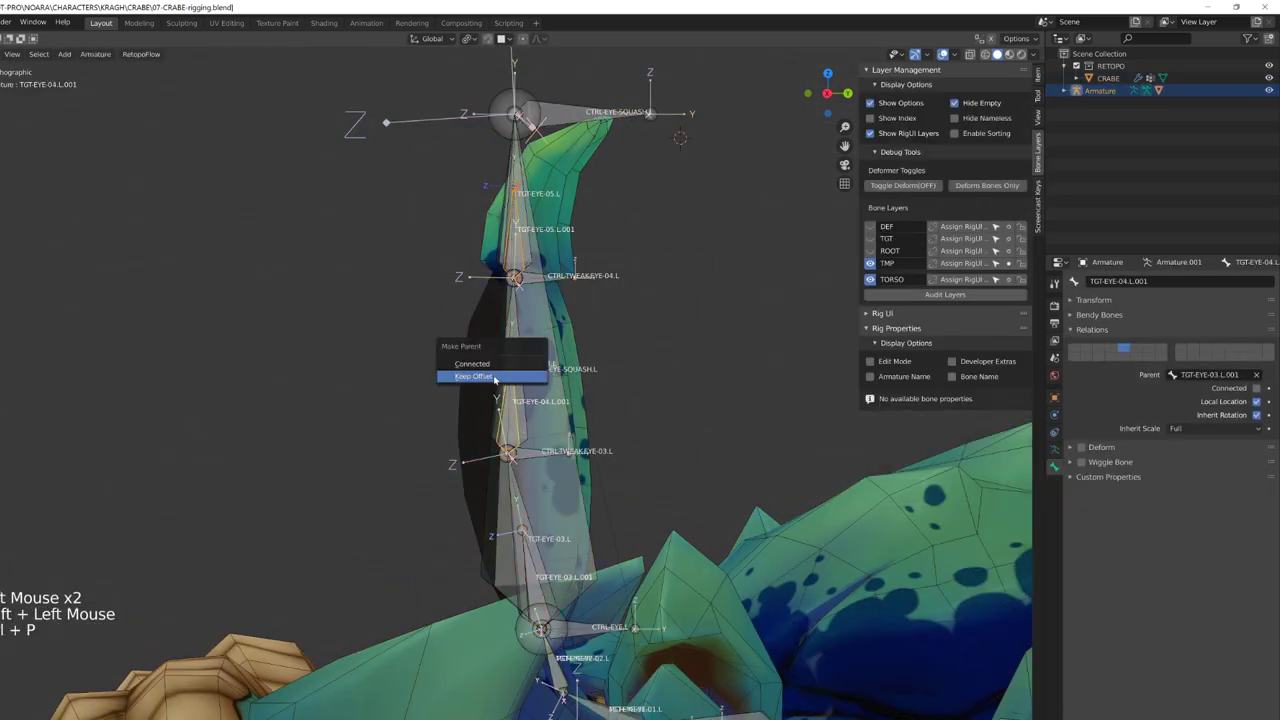
{"action": "key", "text": "ctrl+p"}
{"action": "left_click", "coordinate": [593, 536]}
{"action": "key", "text": "Tab"}
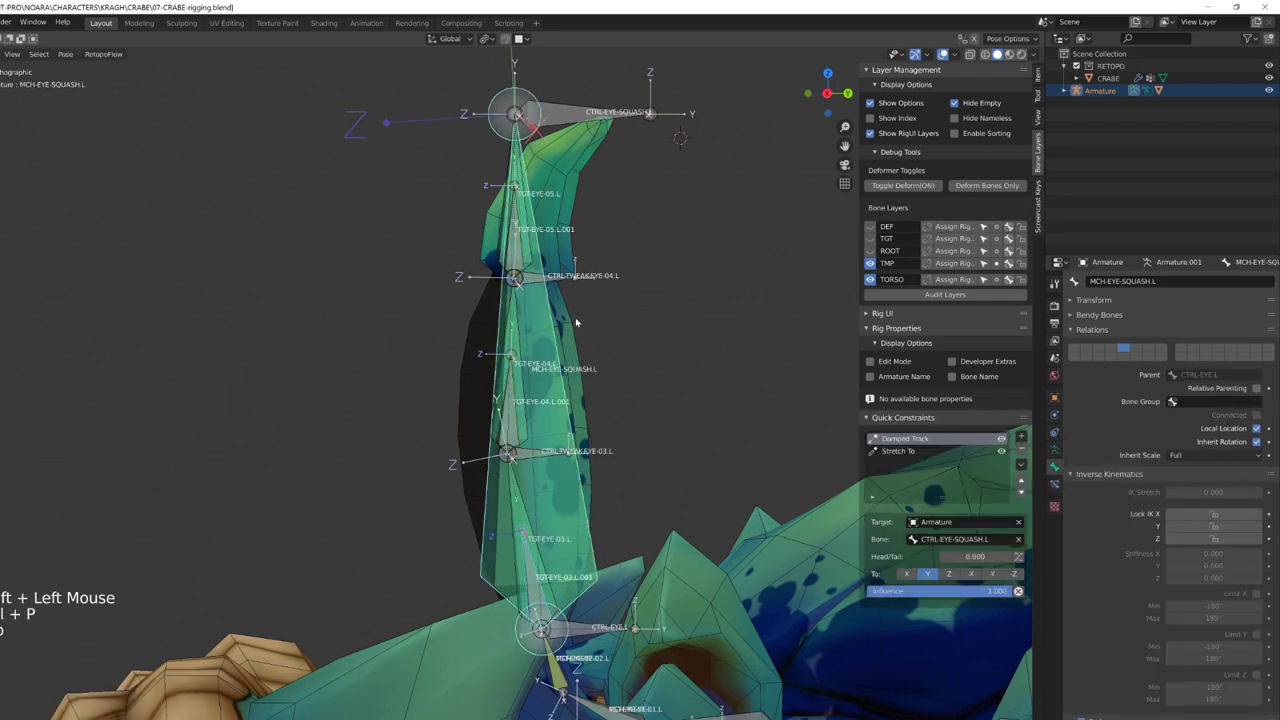
{"action": "left_click", "coordinate": [584, 113]}
{"action": "key", "text": "g"}
{"action": "right_click", "coordinate": [533, 305]}
Step: Parent CTRL-TWEAK-EYE-04.L to TGT-EYE-04.L.001 and CTRL-TWEAK-EYE-03.L to TGT-EYE-03.L.001, keeping the offset
{"action": "left_click", "coordinate": [534, 281]}
{"action": "key", "text": "Tab"}
{"action": "left_click", "coordinate": [509, 373], "text": "shift"}
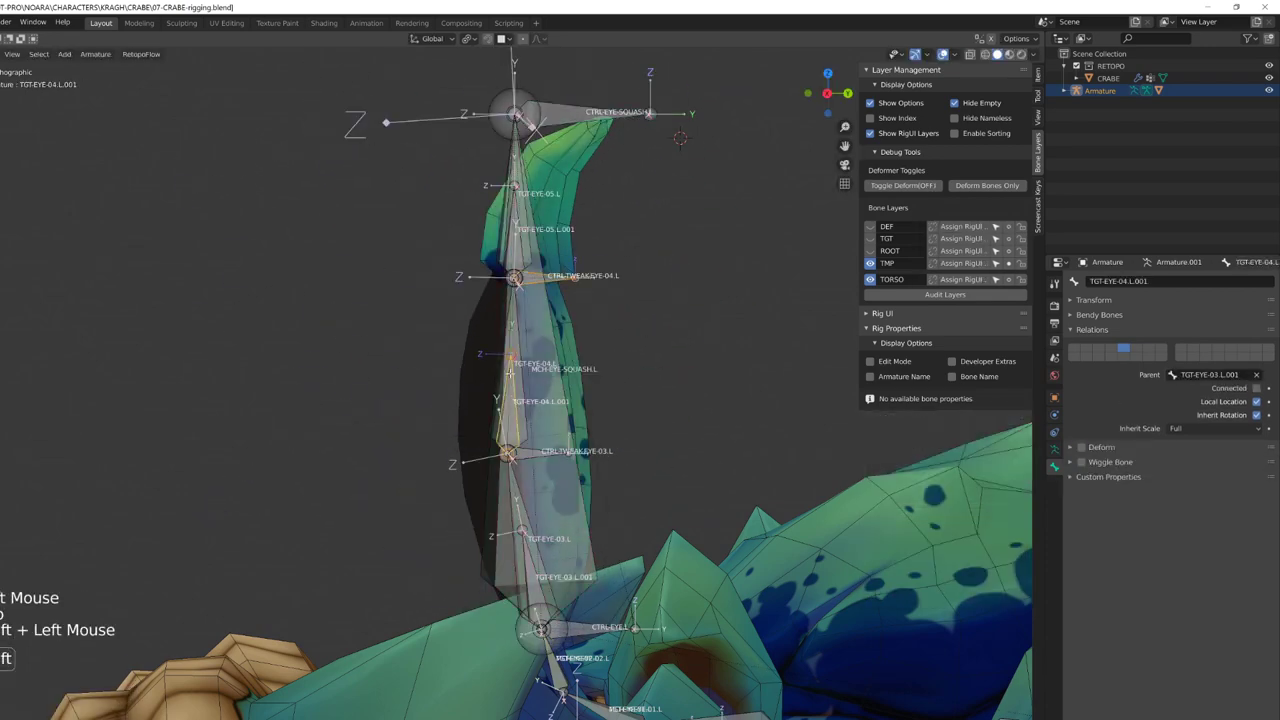
{"action": "key", "text": "ctrl+p"}
{"action": "left_click", "coordinate": [529, 549]}
{"action": "key", "text": "Tab"}
Step: Move CTRL-EYE-SQUASH.L up and down and rotate the short eye bones to test the squash and bend
{"action": "scroll", "coordinate": [578, 452], "scroll_direction": "down", "scroll_amount": 3}
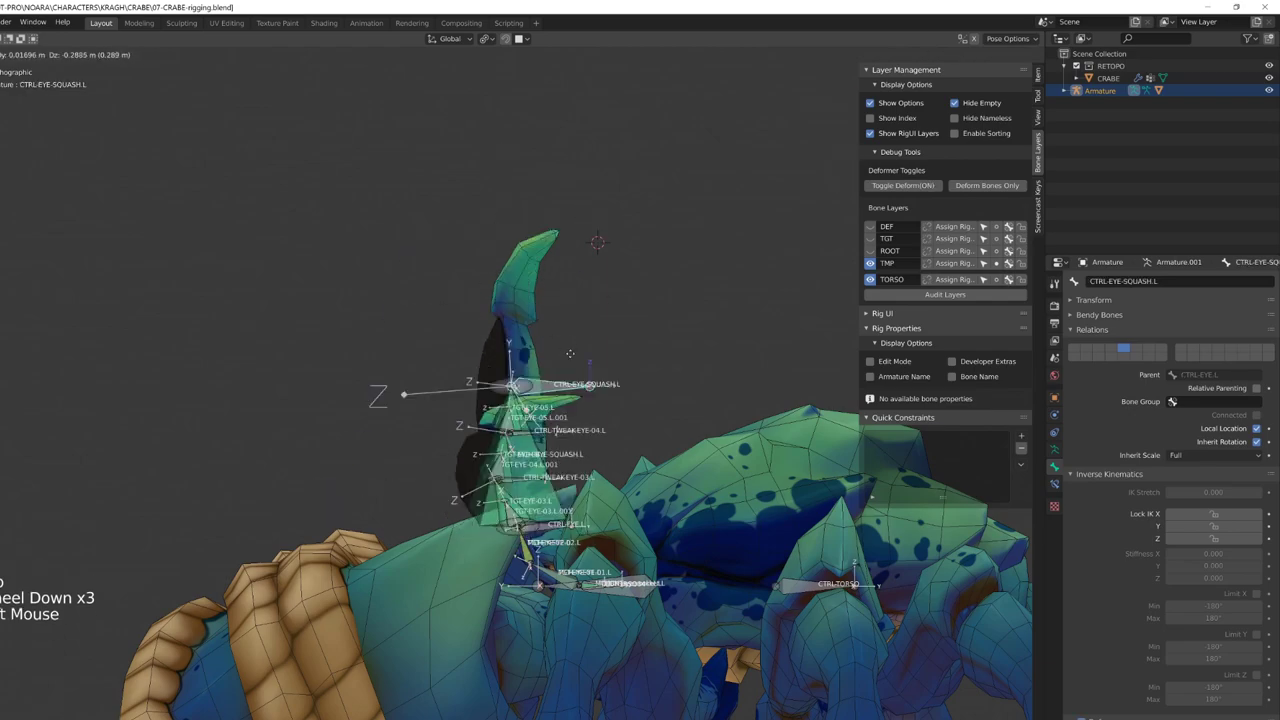
{"action": "left_click_drag", "start_coordinate": [570, 354], "coordinate": [570, 161]}
{"action": "middle_click_drag", "start_coordinate": [570, 161], "coordinate": [520, 385], "text": "alt"}
{"action": "scroll", "coordinate": [586, 357], "scroll_direction": "up", "scroll_amount": 2}
{"action": "left_click", "coordinate": [488, 400]}
{"action": "key", "text": "r"}
{"action": "left_click", "coordinate": [535, 379]}
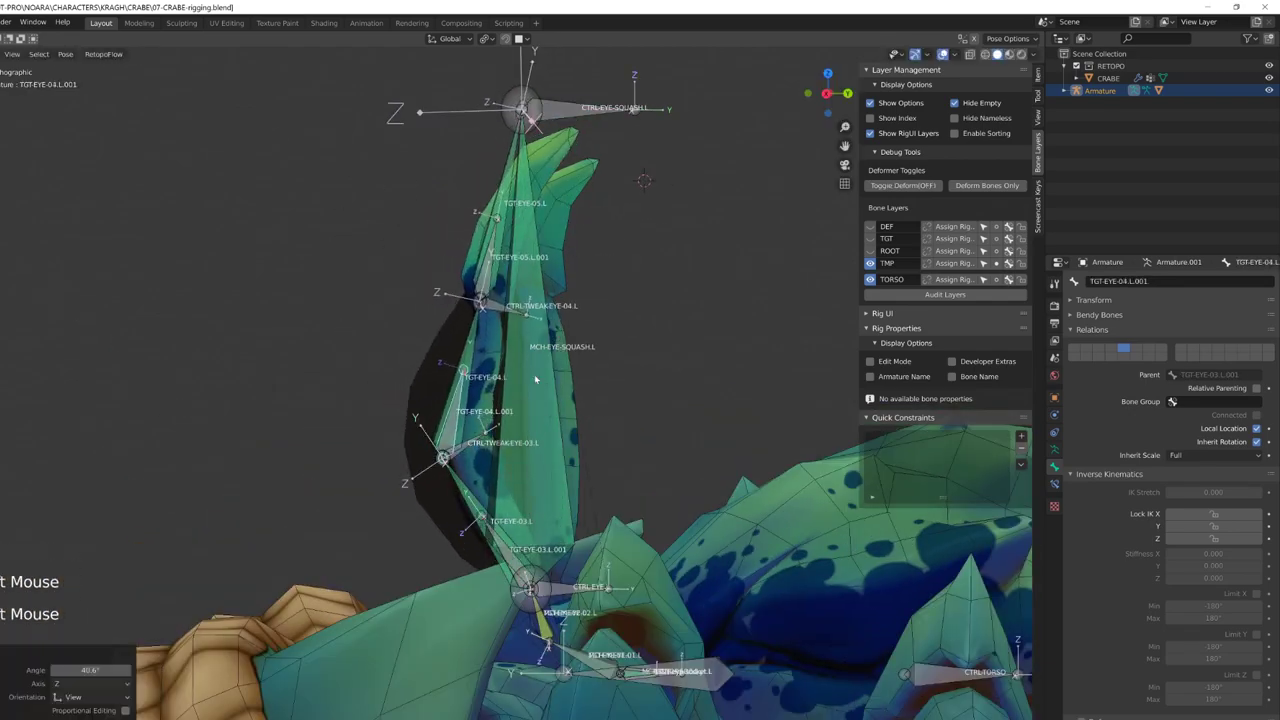
{"action": "left_click", "coordinate": [564, 109]}
{"action": "key", "text": "g"}
{"action": "left_click", "coordinate": [560, 100]}
Step: Clear the rotation, location and scale of all pose bones
{"action": "key", "text": "a"}
{"action": "key", "text": "alt+r"}
{"action": "key", "text": "alt+g"}
{"action": "key", "text": "alt+s"}
{"action": "left_click", "coordinate": [503, 250]}
{"action": "middle_click_drag", "start_coordinate": [505, 245], "coordinate": [500, 325], "text": "shift"}
{"action": "middle_click_drag", "start_coordinate": [500, 325], "coordinate": [528, 272]}
{"action": "left_click", "coordinate": [525, 278]}
{"action": "left_click", "coordinate": [566, 238]}
{"action": "key", "text": "g"}
{"action": "right_click", "coordinate": [594, 271]}
Step: Duplicate CTRL-EYE-SQUASH.L in place, scale the copy to 0.533 and rename it CTRL-TWEAK-EYE-05.L
{"action": "key", "text": "Tab"}
{"action": "key", "text": "shift+d"}
{"action": "right_click", "coordinate": [618, 288]}
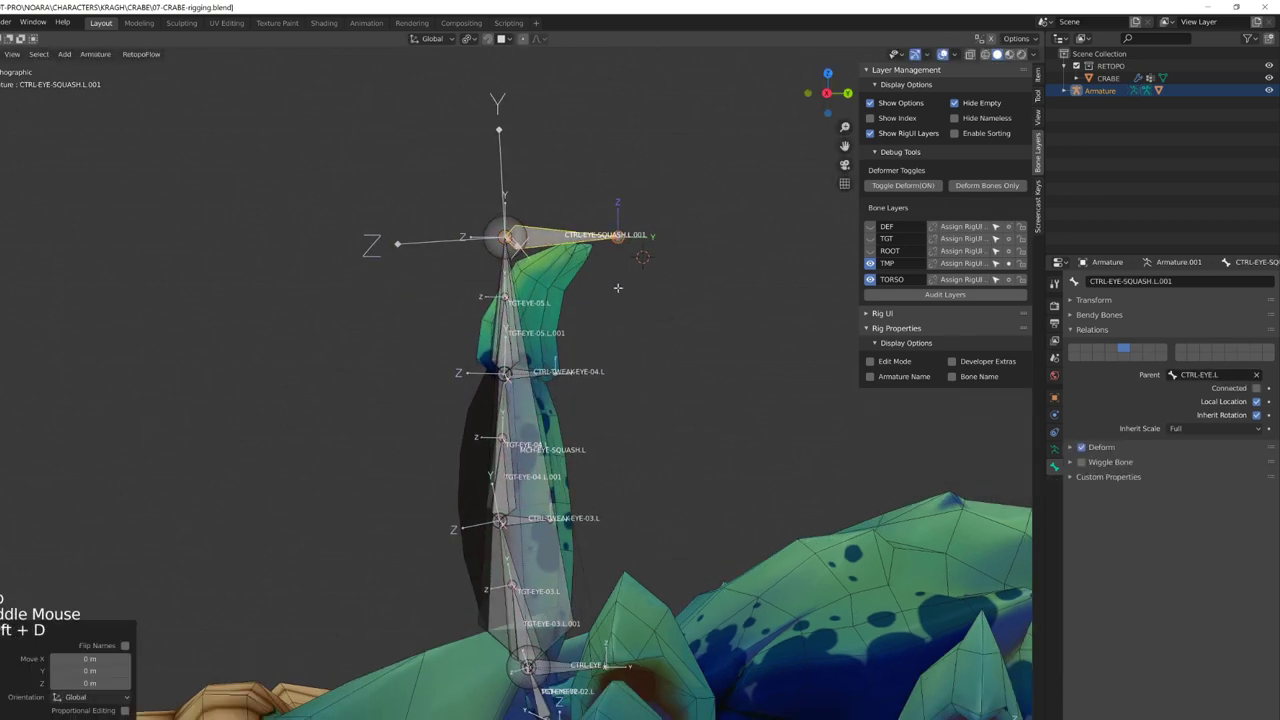
{"action": "left_click", "coordinate": [1172, 281]}
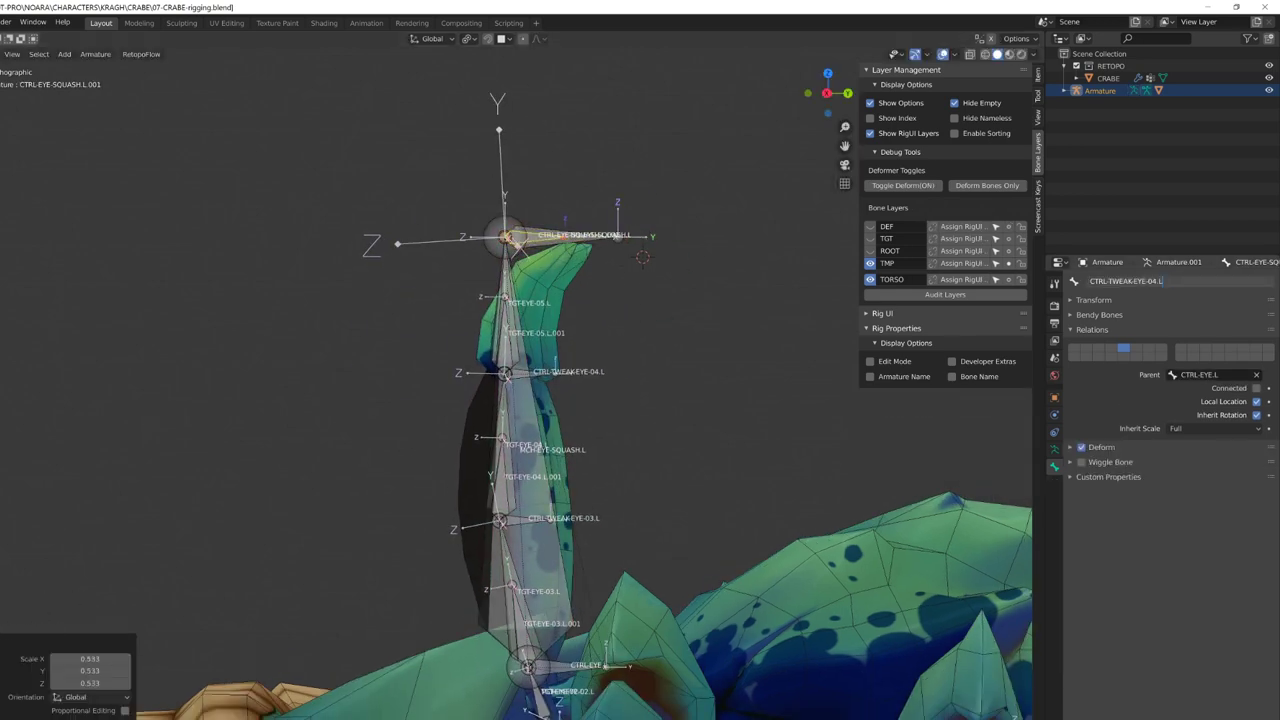
{"action": "key", "text": "Return"}
Step: Set CTRL-TWEAK-EYE-05.L as the target bone of both the Damped Track and Stretch To constraints on TGT-EYE-05.L
{"action": "scroll", "coordinate": [520, 330], "scroll_direction": "up", "scroll_amount": 2}
{"action": "key", "text": "Tab"}
{"action": "left_click", "coordinate": [522, 338]}
{"action": "left_click", "coordinate": [565, 204]}
{"action": "key", "text": "ctrl+c"}
{"action": "left_click", "coordinate": [518, 330]}
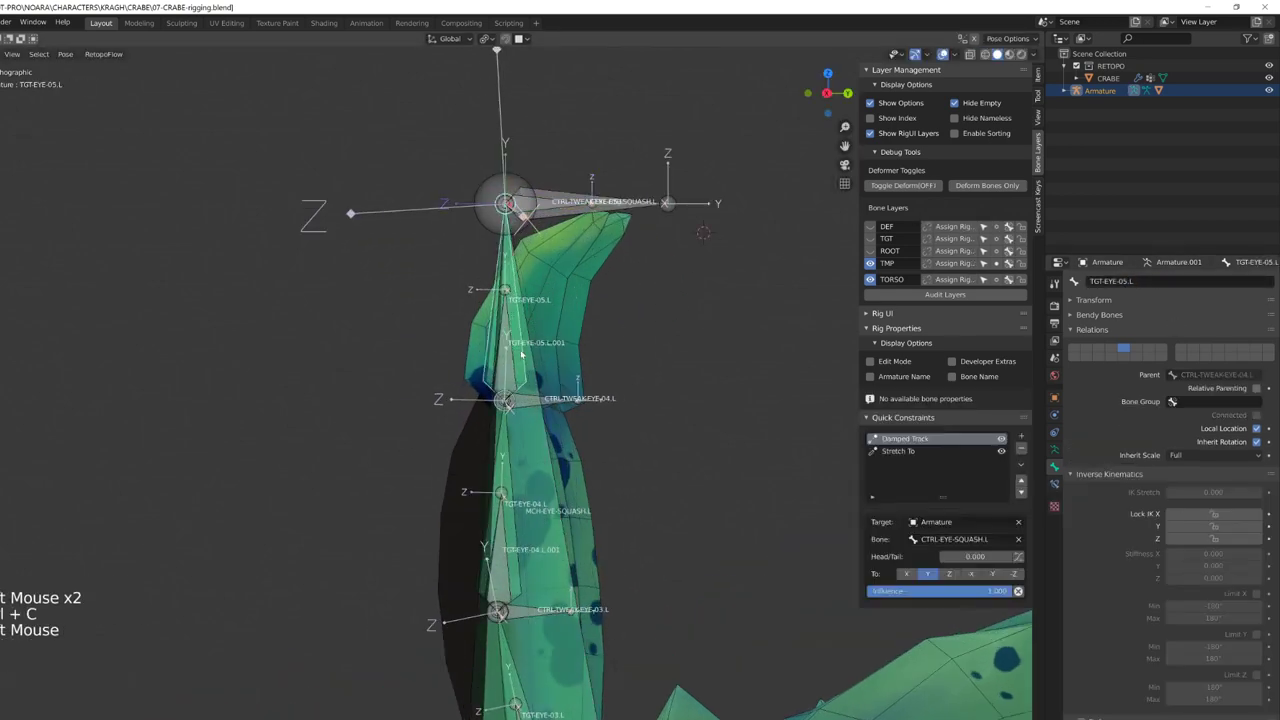
{"action": "left_click", "coordinate": [1054, 483]}
{"action": "key", "text": "ctrl+v"}
{"action": "key", "text": "ctrl+v"}
{"action": "key", "text": "KP_Enter"}
Step: Parent CTRL-TWEAK-EYE-05.L to TGT-EYE-05.L.001 in Edit Mode and return to Pose Mode
{"action": "left_click", "coordinate": [620, 204]}
{"action": "scroll", "coordinate": [620, 204], "scroll_direction": "down", "scroll_amount": 3}
{"action": "key", "text": "g"}
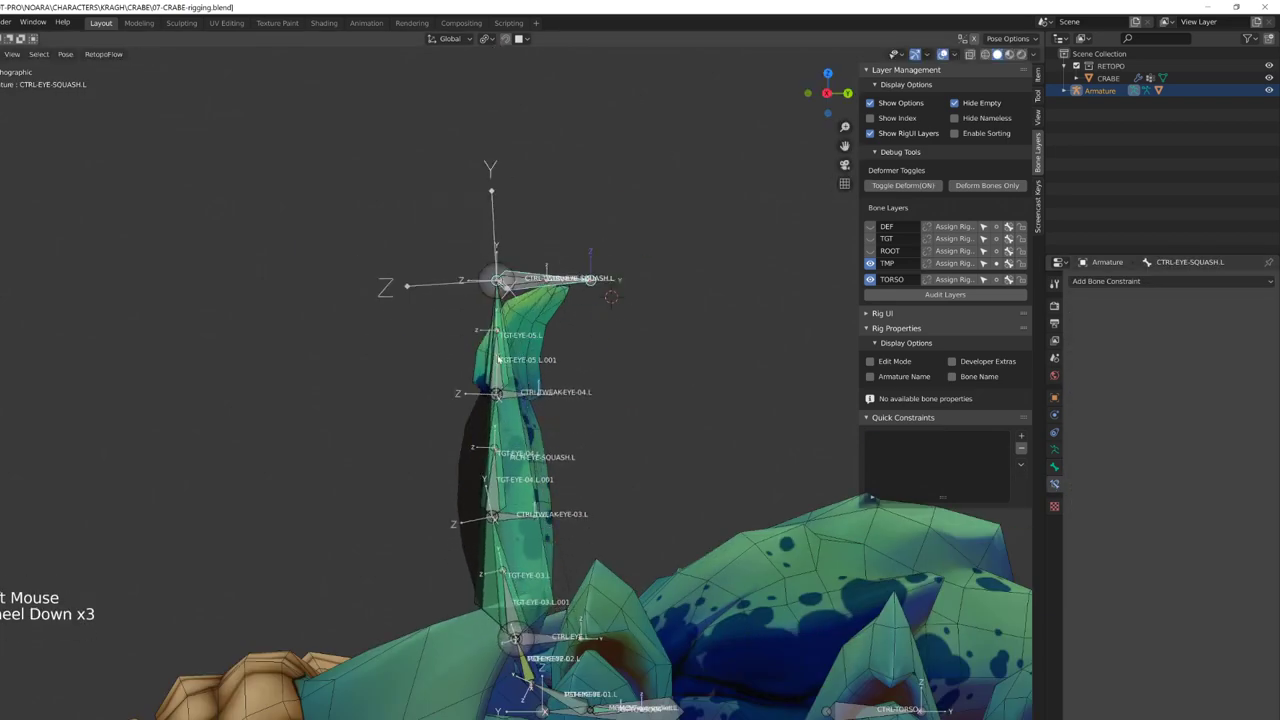
{"action": "left_click", "coordinate": [535, 280]}
{"action": "scroll", "coordinate": [535, 280], "scroll_direction": "up", "scroll_amount": 1}
{"action": "key", "text": "Tab"}
{"action": "left_click", "coordinate": [494, 342]}
{"action": "key", "text": "Tab"}
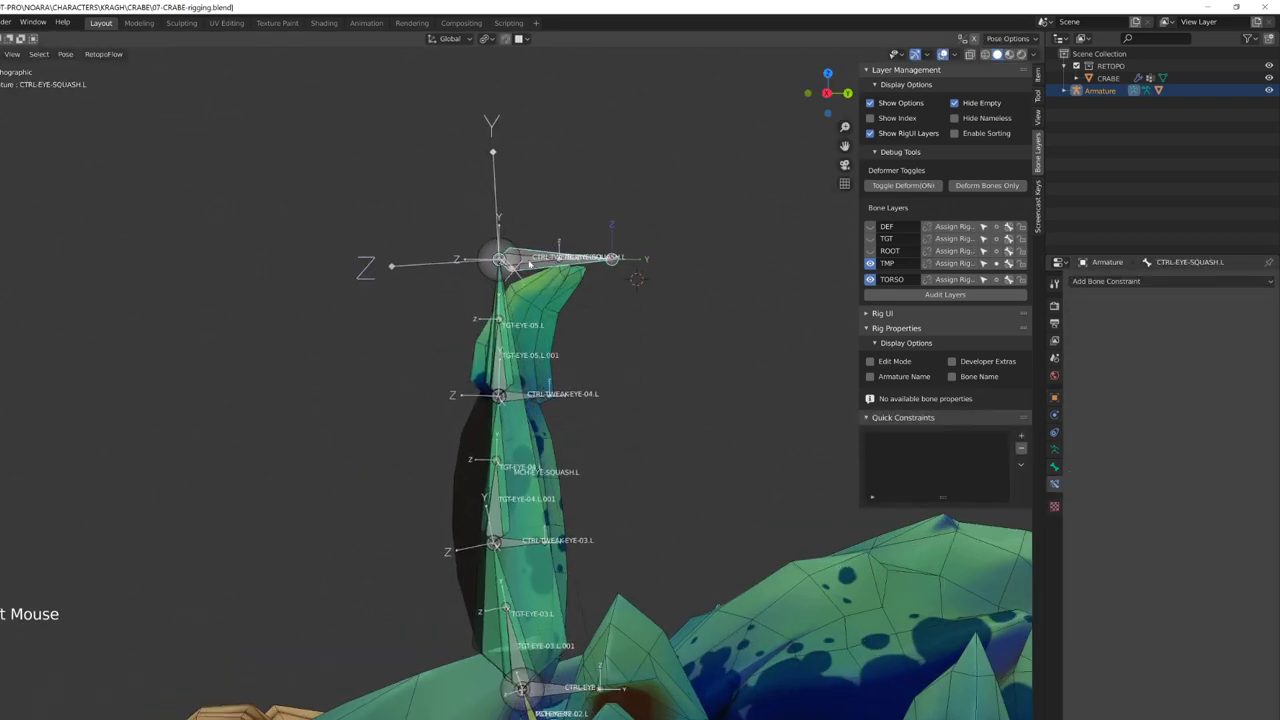
Step: Rotate TGT-EYE-04.L.001 and TGT-EYE-05.L.001 to test bending the eye, and clear their rotations
{"action": "left_click_drag", "start_coordinate": [515, 490], "coordinate": [620, 491]}
{"action": "left_click_drag", "start_coordinate": [630, 410], "coordinate": [686, 480]}
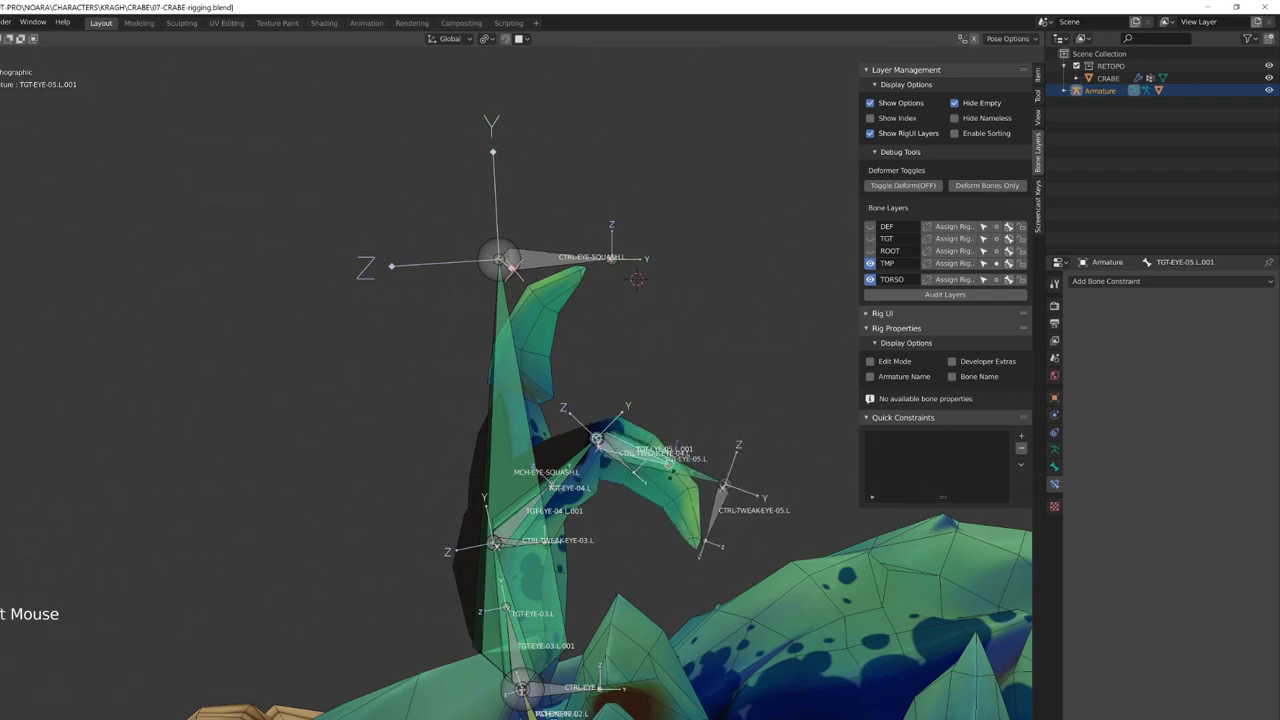
{"action": "key", "text": "alt+r"}
{"action": "left_click", "coordinate": [524, 510]}
{"action": "key", "text": "alt+r"}
{"action": "left_click", "coordinate": [506, 369]}
{"action": "key", "text": "alt+r"}
Step: Duplicate TGT-EYE-04.L.001 in place in Edit Mode, scale the copy to 1.563 and rename it CTRL-EYE-ROT.L
{"action": "middle_click_drag", "start_coordinate": [507, 631], "coordinate": [650, 495], "text": "shift"}
{"action": "left_click", "coordinate": [527, 537]}
{"action": "key", "text": "KP_3"}
{"action": "key", "text": "Tab"}
{"action": "left_click", "coordinate": [523, 388]}
{"action": "middle_click_drag", "start_coordinate": [523, 388], "coordinate": [460, 390]}
{"action": "key", "text": "KP_3"}
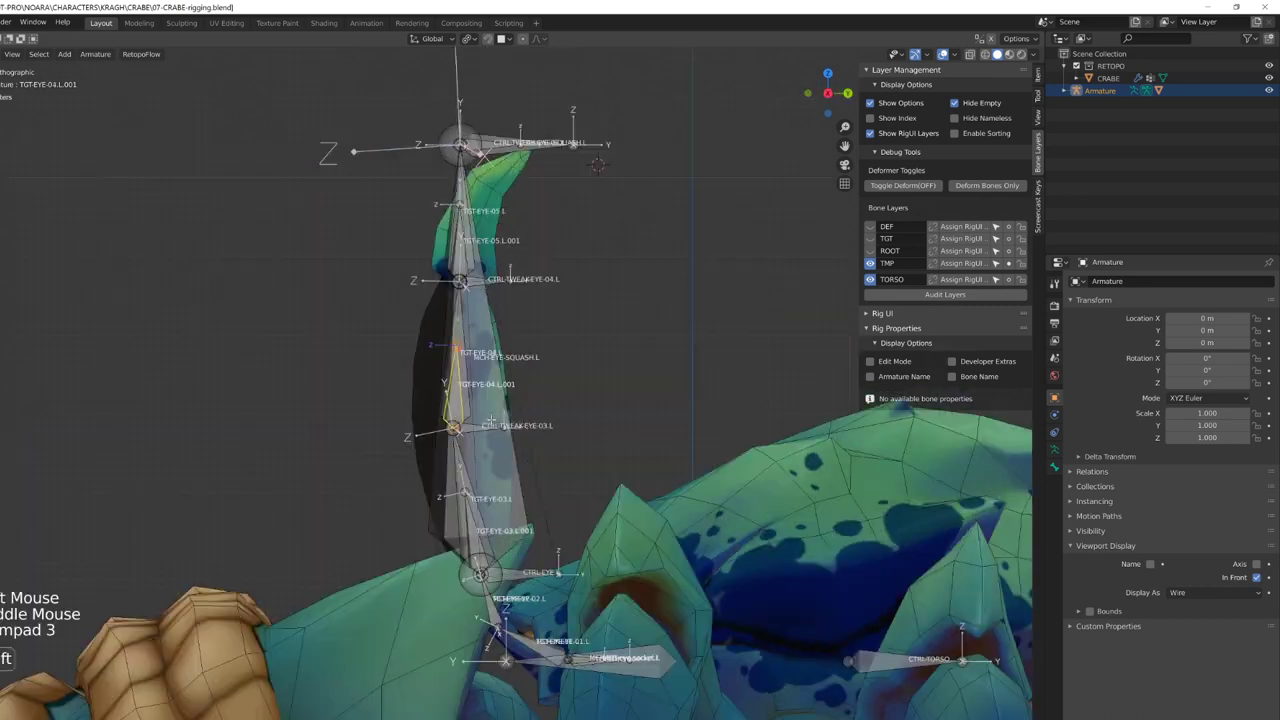
{"action": "key", "text": "shift+d"}
{"action": "key", "text": "s"}
{"action": "left_click", "coordinate": [460, 300]}
{"action": "left_click", "coordinate": [1054, 466]}
{"action": "type", "text": "CTRL-EYE-ROT."}
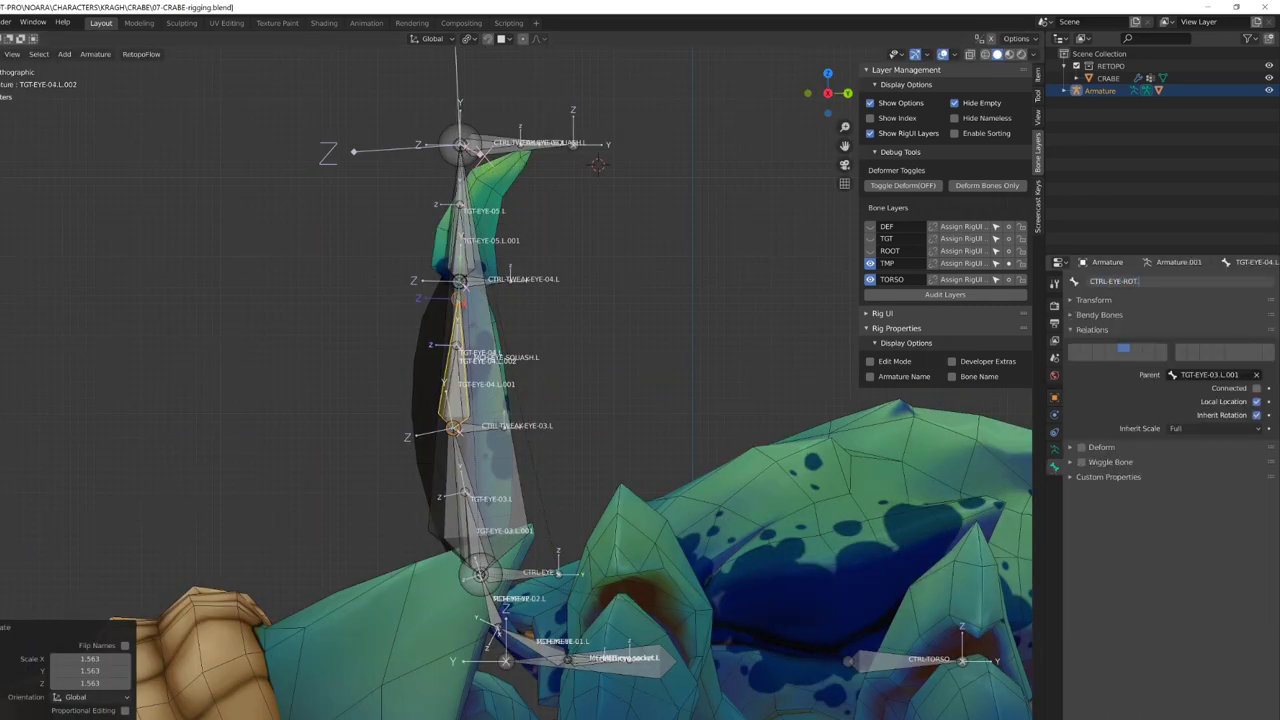
{"action": "type", "text": "L"}
{"action": "key", "text": "Return"}
Step: Parent CTRL-EYE-ROT.L to CTRL-EYE.L
{"action": "left_click", "coordinate": [521, 577], "text": "shift"}
{"action": "key", "text": "ctrl+p"}
{"action": "left_click", "coordinate": [526, 569]}
Step: Add a Copy Rotation constraint targeting CTRL-EYE.L to TGT-EYE-03.L.001 in Pose Mode, using Local Space and Offset (Legacy) mix
{"action": "key", "text": "Tab"}
{"action": "left_click", "coordinate": [478, 532], "text": "shift"}
{"action": "key", "text": "ctrl+shift+c"}
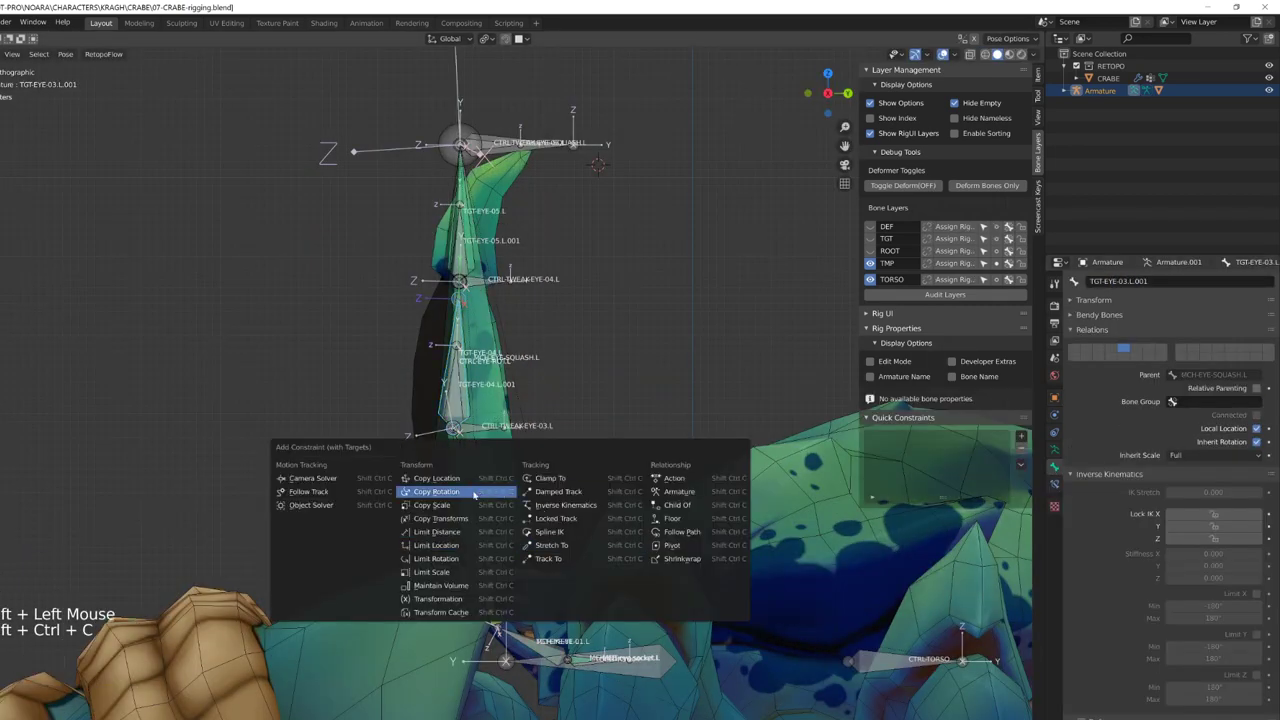
{"action": "left_click", "coordinate": [474, 492]}
{"action": "left_click", "coordinate": [1156, 478]}
{"action": "left_click", "coordinate": [1151, 405]}
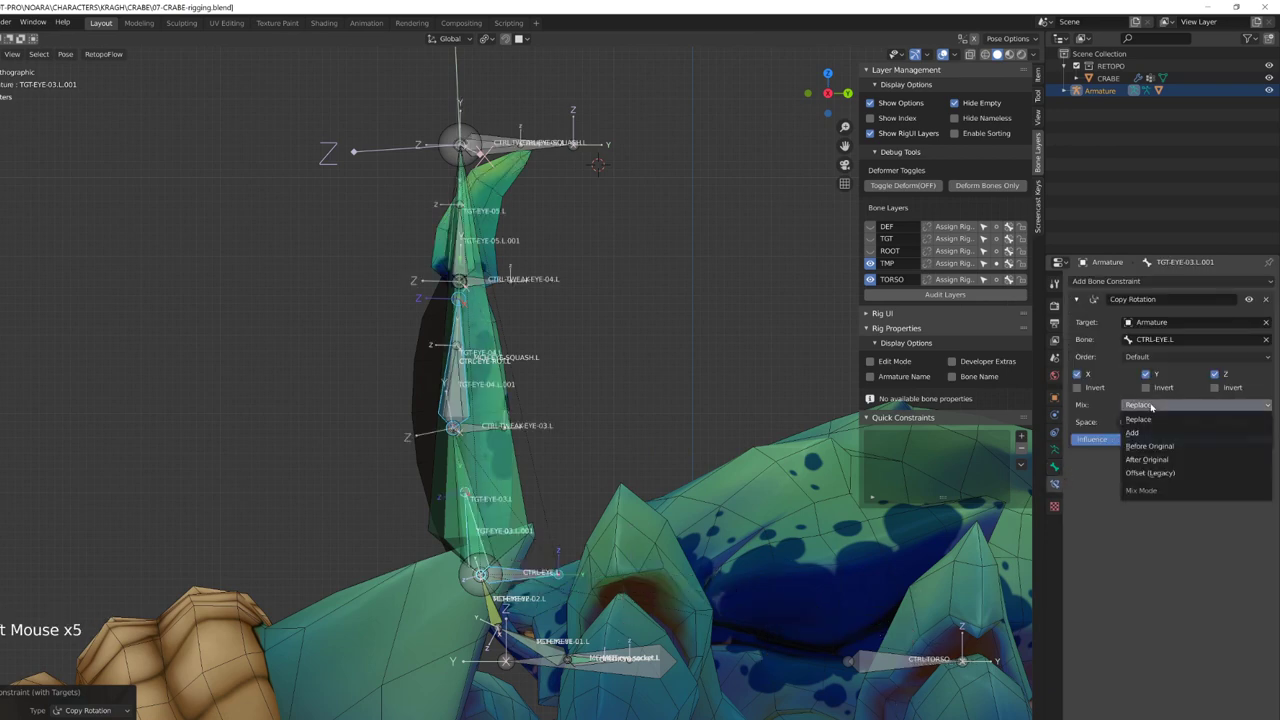
{"action": "left_click", "coordinate": [1192, 474]}
Step: Rotate the selected eye bones and CTRL-EYE-ROT.L alone to test the Copy Rotation constraint, cancelling each rotation
{"action": "middle_click_drag", "start_coordinate": [640, 420], "coordinate": [634, 412]}
{"action": "key", "text": "r"}
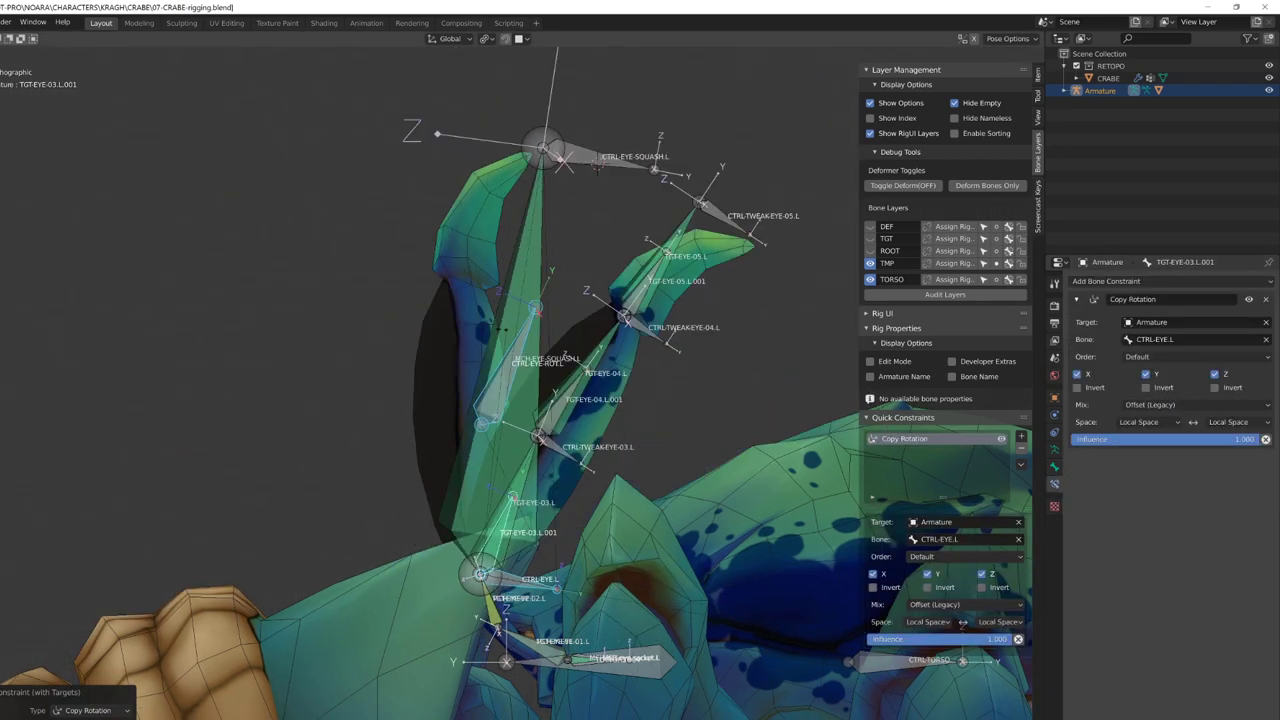
{"action": "right_click", "coordinate": [470, 330]}
{"action": "left_click", "coordinate": [457, 340]}
{"action": "key", "text": "r"}
{"action": "right_click", "coordinate": [520, 372]}
{"action": "left_click", "coordinate": [462, 380]}
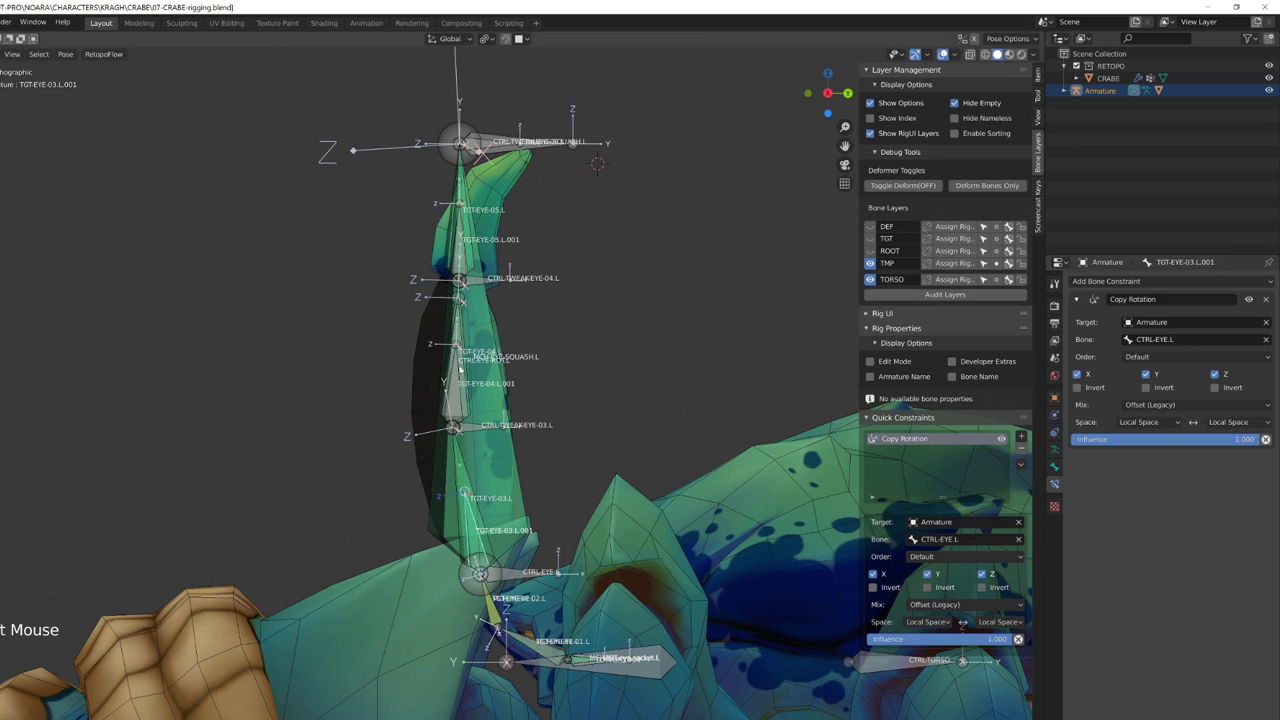
{"action": "left_click", "coordinate": [462, 380]}
{"action": "left_click", "coordinate": [462, 370]}
{"action": "left_click", "coordinate": [460, 370]}
{"action": "key", "text": "r"}
{"action": "right_click", "coordinate": [474, 487]}
Step: Set CTRL-EYE-ROT.L as the target bone of the Copy Rotation constraint on TGT-EYE-03.L.001
{"action": "left_click", "coordinate": [474, 487]}
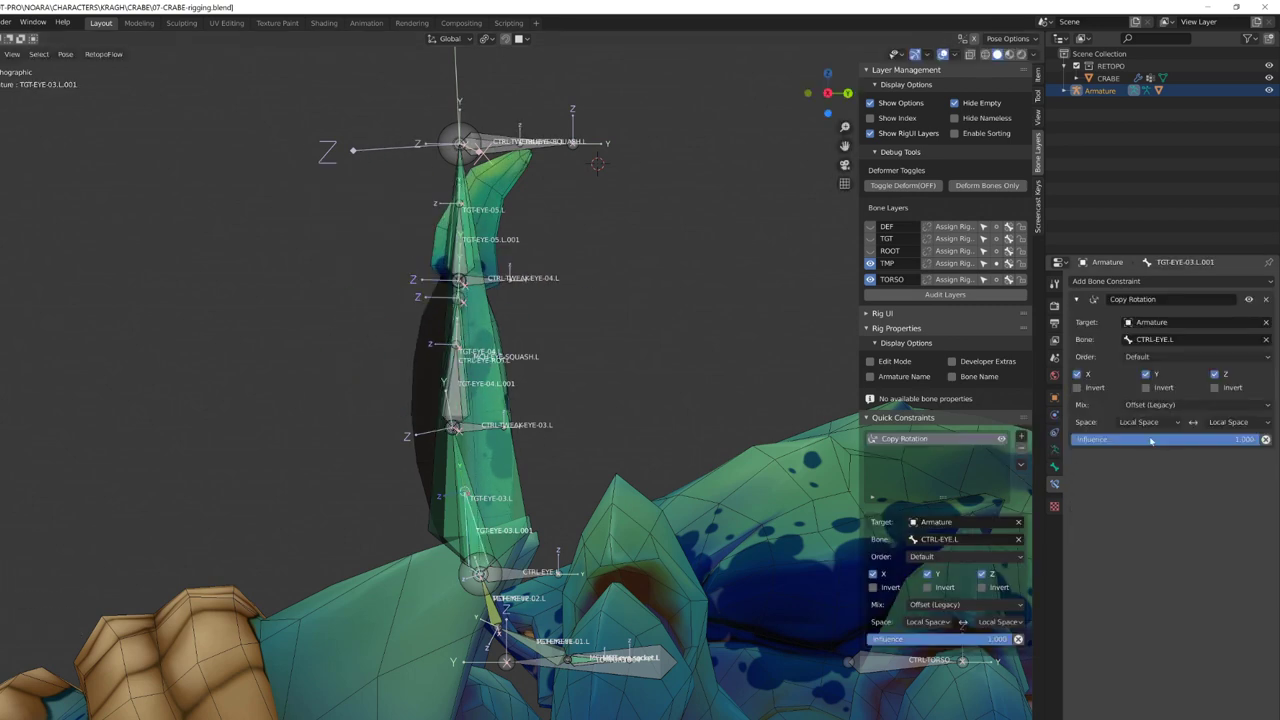
{"action": "left_click", "coordinate": [1238, 422]}
{"action": "left_click", "coordinate": [462, 370]}
{"action": "left_click", "coordinate": [462, 370]}
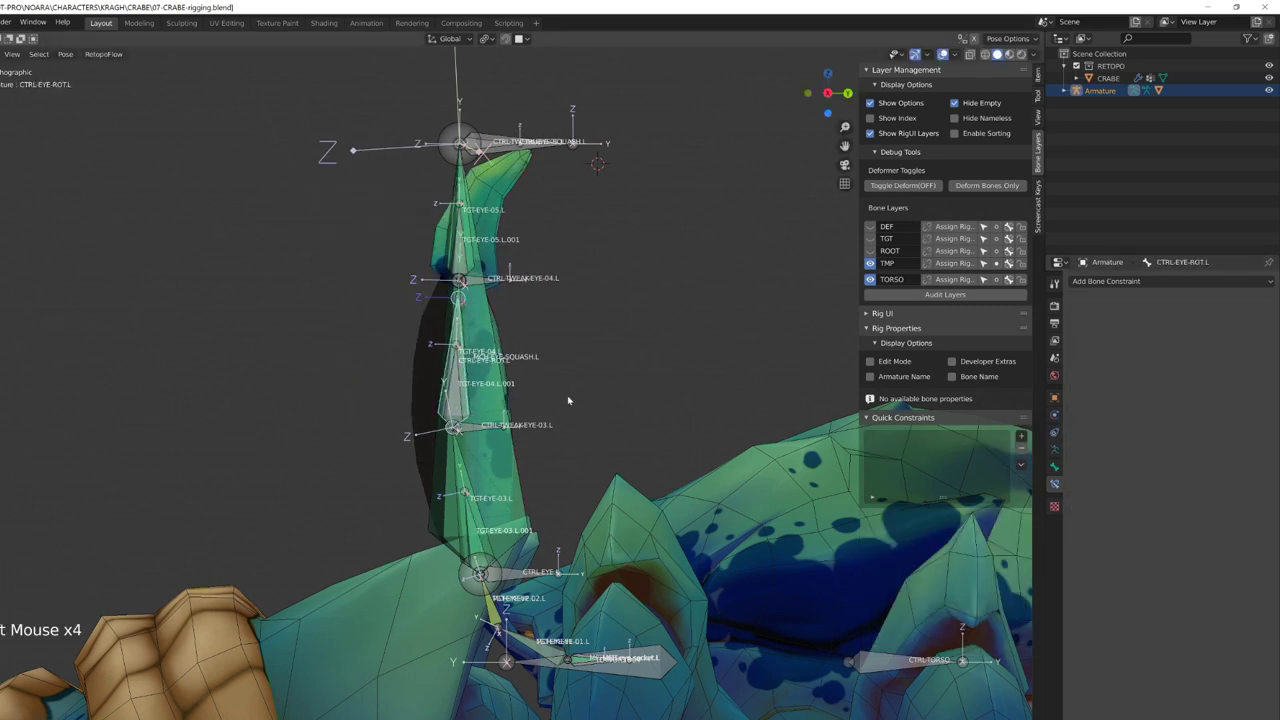
{"action": "left_click", "coordinate": [1054, 467]}
{"action": "key", "text": "ctrl+c"}
{"action": "left_click", "coordinate": [474, 500]}
{"action": "left_click", "coordinate": [1054, 484]}
{"action": "key", "text": "ctrl+v"}
Step: Test-rotate CTRL-EYE-ROT.L to check its effect on TGT-EYE-03.L.001, and cancel the rotation
{"action": "middle_click", "coordinate": [474, 403]}
{"action": "left_click", "coordinate": [466, 401]}
{"action": "left_click", "coordinate": [466, 401]}
{"action": "left_click", "coordinate": [466, 401]}
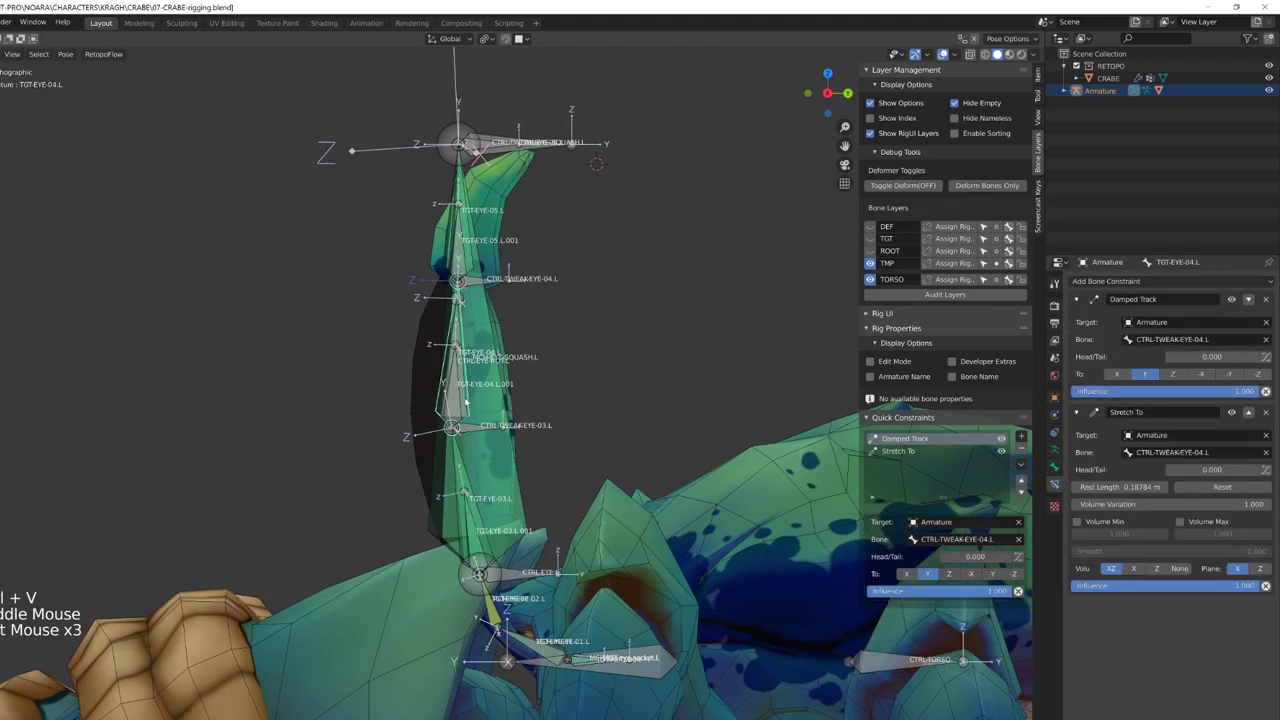
{"action": "left_click", "coordinate": [463, 398]}
{"action": "key", "text": "r"}
{"action": "right_click", "coordinate": [540, 350]}
Step: Copy the Copy Rotation constraint from TGT-EYE-03.L.001 to TGT-EYE-04.L.001 and TGT-EYE-05.L.001
{"action": "mouse_move", "coordinate": [470, 400]}
{"action": "middle_mouse_down"}
{"action": "mouse_move", "coordinate": [451, 446]}
{"action": "mouse_move", "coordinate": [456, 381]}
{"action": "middle_mouse_up"}
{"action": "left_click", "coordinate": [470, 515], "text": "shift"}
{"action": "left_click", "coordinate": [65, 54]}
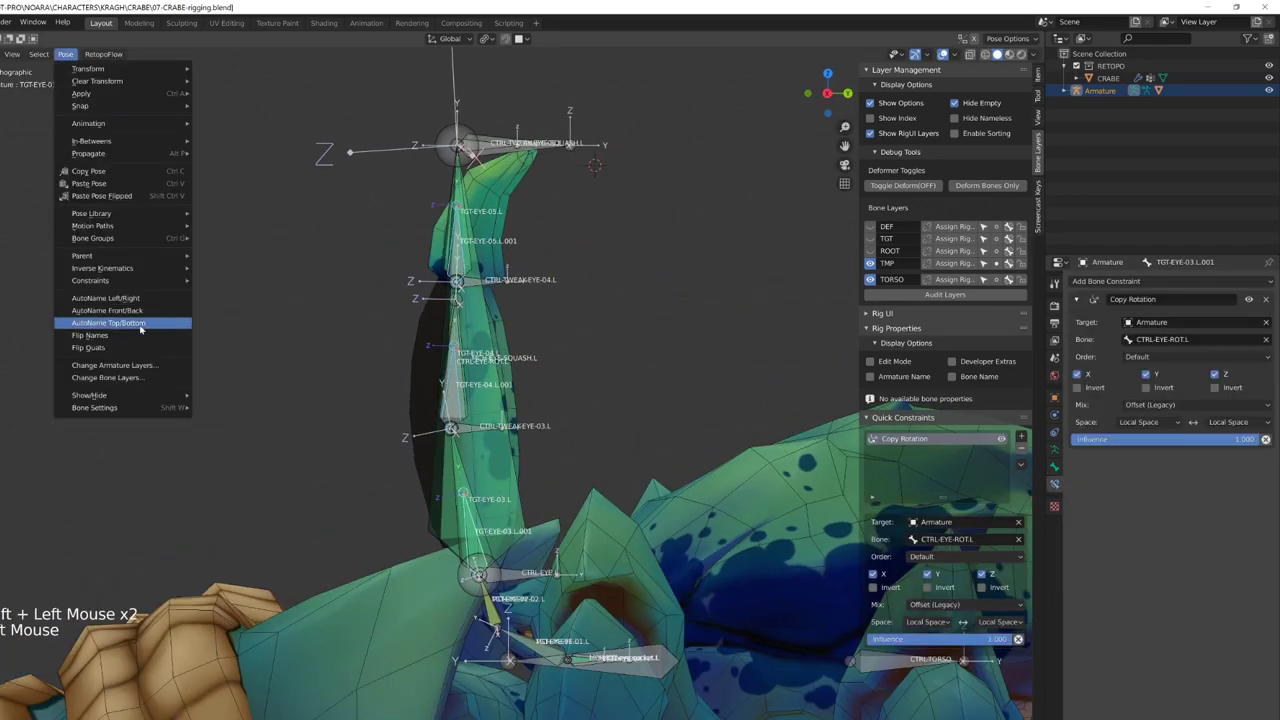
{"action": "mouse_move", "coordinate": [110, 280]}
{"action": "left_click", "coordinate": [254, 292]}
Step: Rotate CTRL-EYE-ROT.L by about 53.7° to test bending the whole left eye and view it from several angles
{"action": "left_click", "coordinate": [461, 370]}
{"action": "key", "text": "r"}
{"action": "right_click", "coordinate": [520, 400]}
{"action": "left_click", "coordinate": [454, 380]}
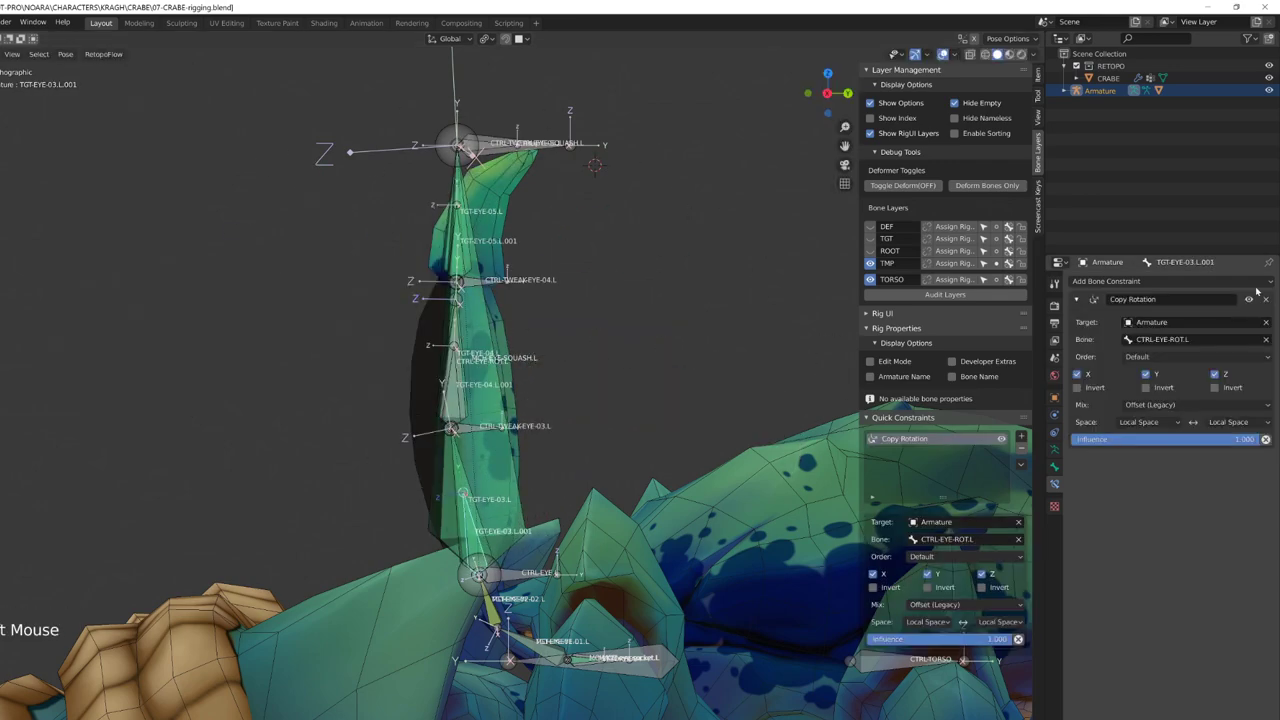
{"action": "left_click", "coordinate": [457, 374]}
{"action": "left_click", "coordinate": [457, 374]}
{"action": "left_click", "coordinate": [457, 374]}
{"action": "key", "text": "r"}
{"action": "left_click", "coordinate": [575, 385]}
{"action": "middle_click_drag", "start_coordinate": [575, 385], "coordinate": [592, 398]}
{"action": "key", "text": "r"}
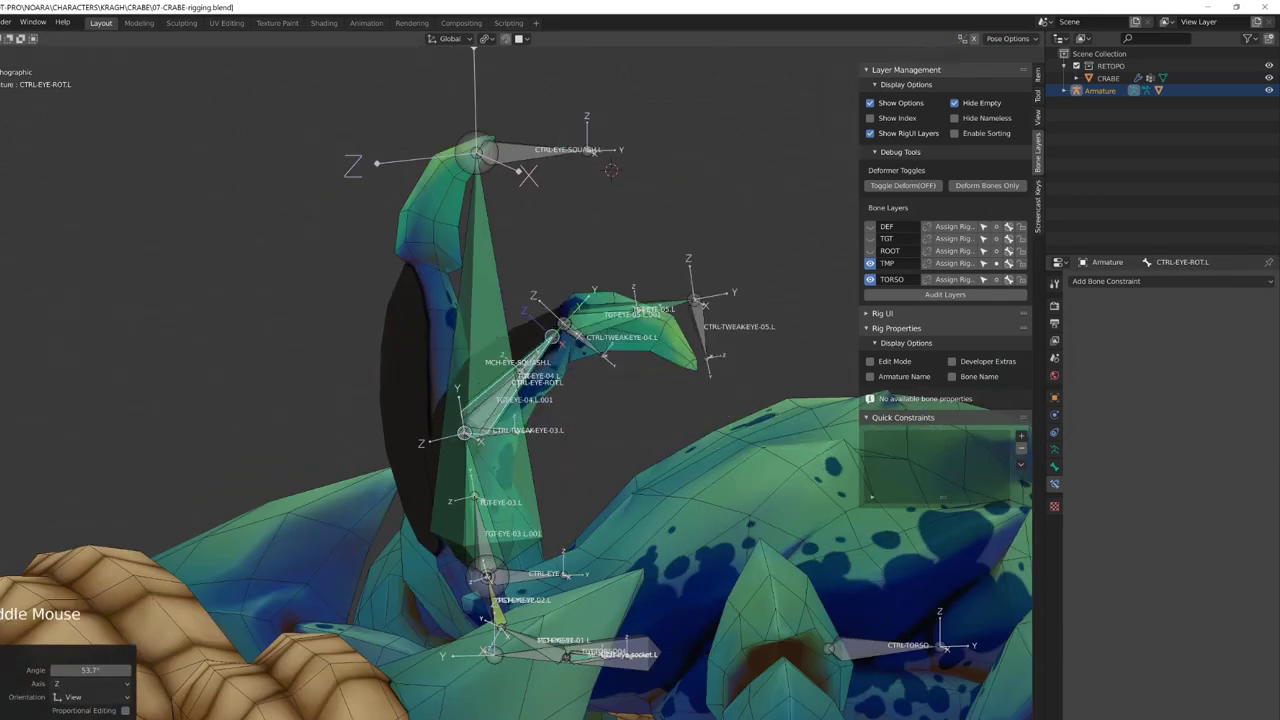
{"action": "left_click", "coordinate": [540, 350]}
{"action": "scroll", "coordinate": [540, 350], "scroll_direction": "down", "scroll_amount": 2}
{"action": "middle_click_drag", "start_coordinate": [540, 350], "coordinate": [684, 367]}
{"action": "left_click", "coordinate": [488, 398]}
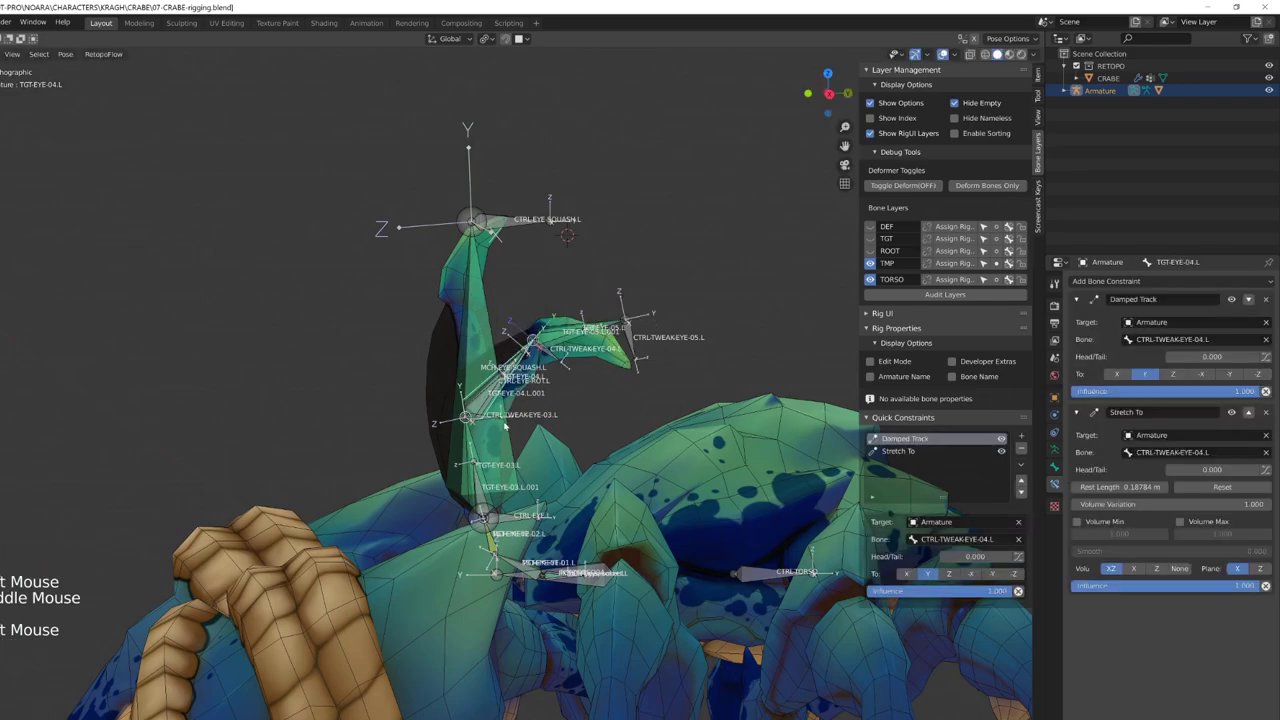
Step: Show the empty bone layers, name one EYES and move the left eye's tweak controls, CTRL-EYE-ROT.L and CTRL-EYE.L to it
{"action": "left_click", "coordinate": [470, 418]}
{"action": "scroll", "coordinate": [563, 386], "scroll_direction": "up", "scroll_amount": 1}
{"action": "middle_click_drag", "start_coordinate": [563, 386], "coordinate": [590, 372]}
{"action": "left_click", "coordinate": [572, 352], "text": "shift"}
{"action": "middle_click_drag", "start_coordinate": [572, 352], "coordinate": [550, 362]}
{"action": "left_click", "coordinate": [512, 380], "text": "shift"}
{"action": "left_click", "coordinate": [661, 338], "text": "shift"}
{"action": "middle_click_drag", "start_coordinate": [655, 350], "coordinate": [628, 398]}
{"action": "left_click", "coordinate": [515, 543], "text": "shift"}
{"action": "middle_click_drag", "start_coordinate": [515, 543], "coordinate": [592, 536]}
{"action": "left_click", "coordinate": [954, 117]}
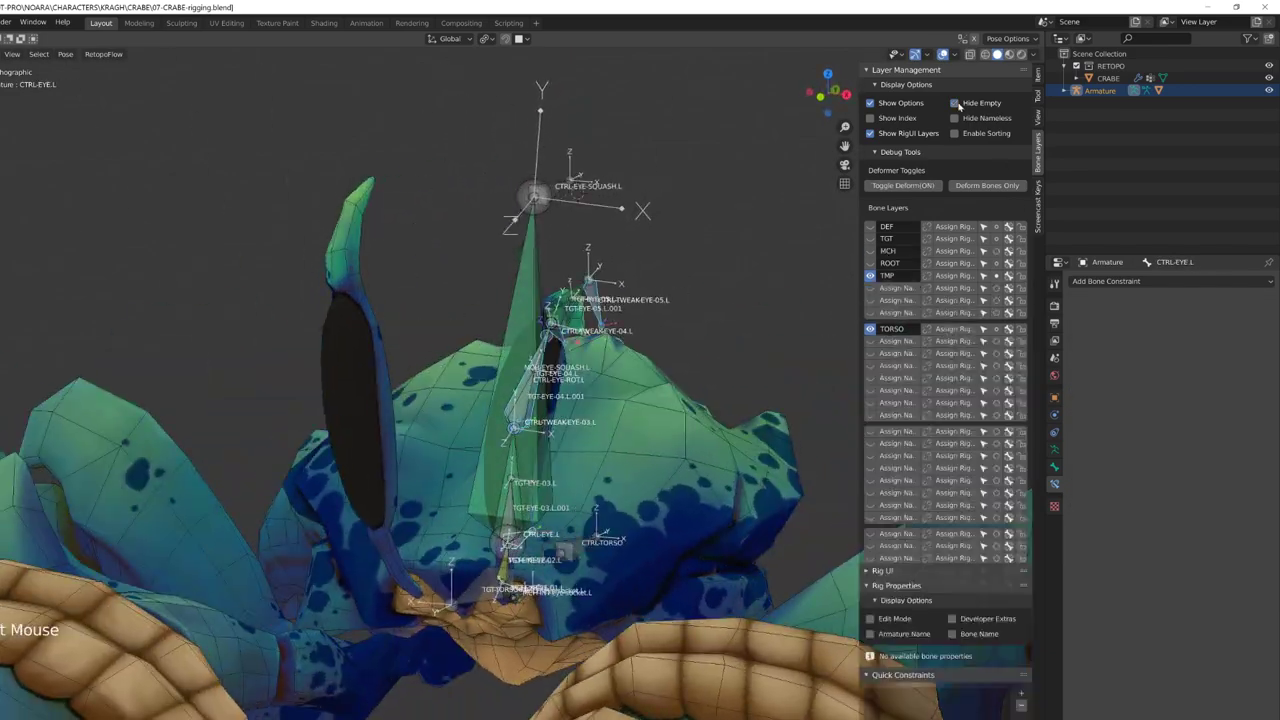
{"action": "left_click", "coordinate": [903, 342]}
{"action": "middle_click_drag", "start_coordinate": [772, 420], "coordinate": [400, 440]}
Step: Move CTRL-EYE-SQUASH.L to the EYES bone layer
{"action": "left_click", "coordinate": [566, 449]}
{"action": "left_click", "coordinate": [566, 445]}
{"action": "left_click", "coordinate": [557, 189]}
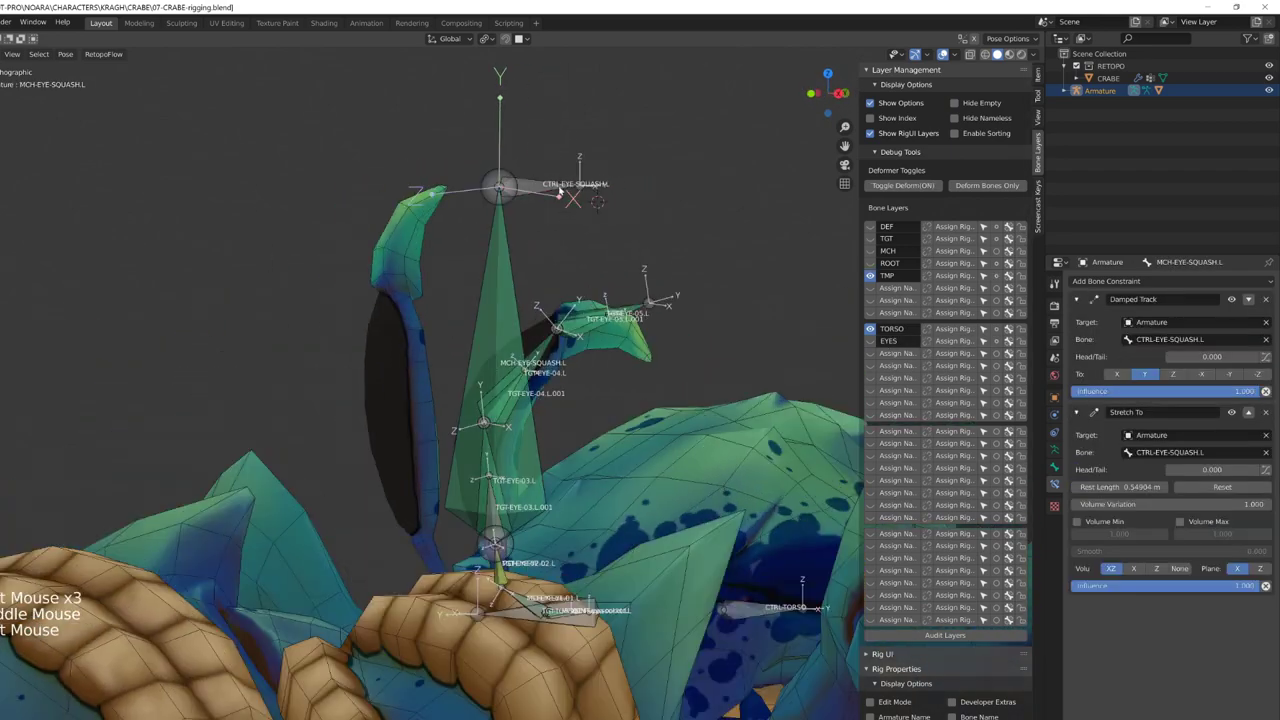
{"action": "left_click", "coordinate": [1008, 341]}
Step: Move the TGT-EYE-03.L, TGT-EYE-04.L and TGT-EYE-05.L bones and their .001 bend bones to the MCH layer
{"action": "middle_click_drag", "start_coordinate": [669, 372], "coordinate": [612, 382]}
{"action": "left_click", "coordinate": [610, 323]}
{"action": "scroll", "coordinate": [598, 418], "scroll_direction": "up", "scroll_amount": 2}
{"action": "left_click", "coordinate": [625, 306], "text": "shift"}
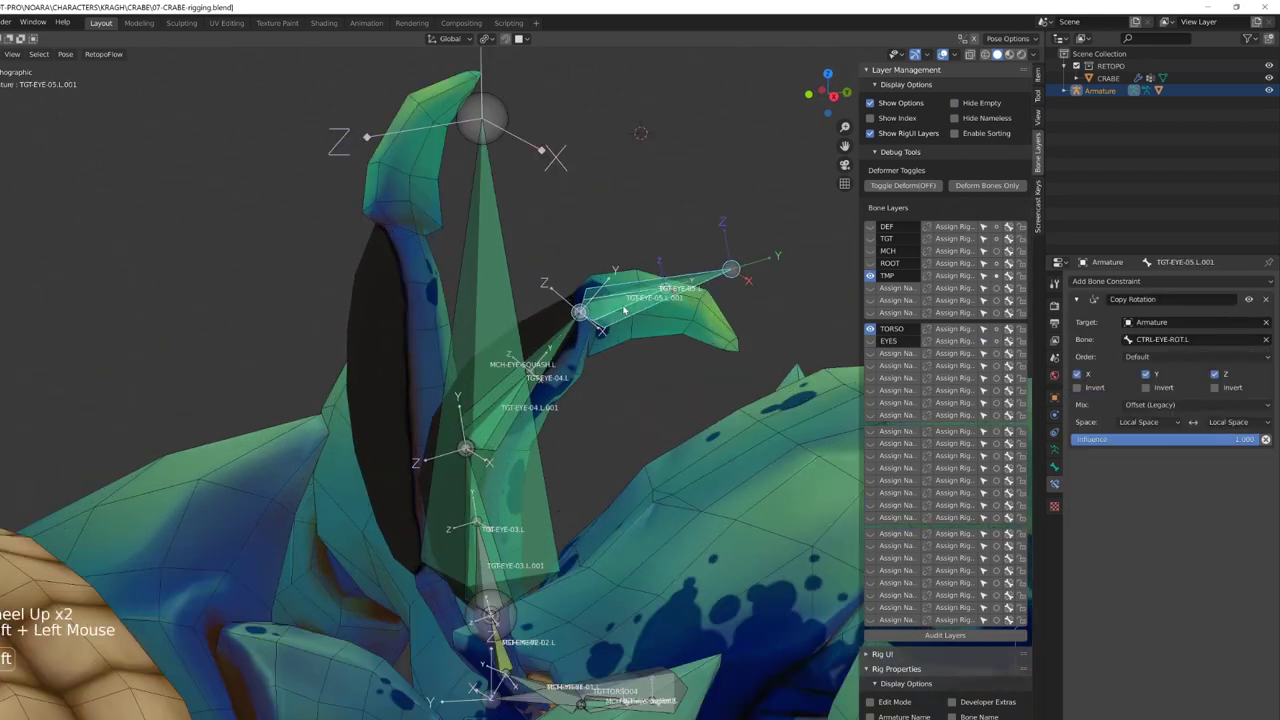
{"action": "left_click", "coordinate": [555, 352], "text": "shift"}
{"action": "left_click", "coordinate": [508, 408], "text": "shift"}
{"action": "left_click", "coordinate": [996, 239]}
{"action": "left_click", "coordinate": [475, 496]}
{"action": "left_click", "coordinate": [495, 555], "text": "shift"}
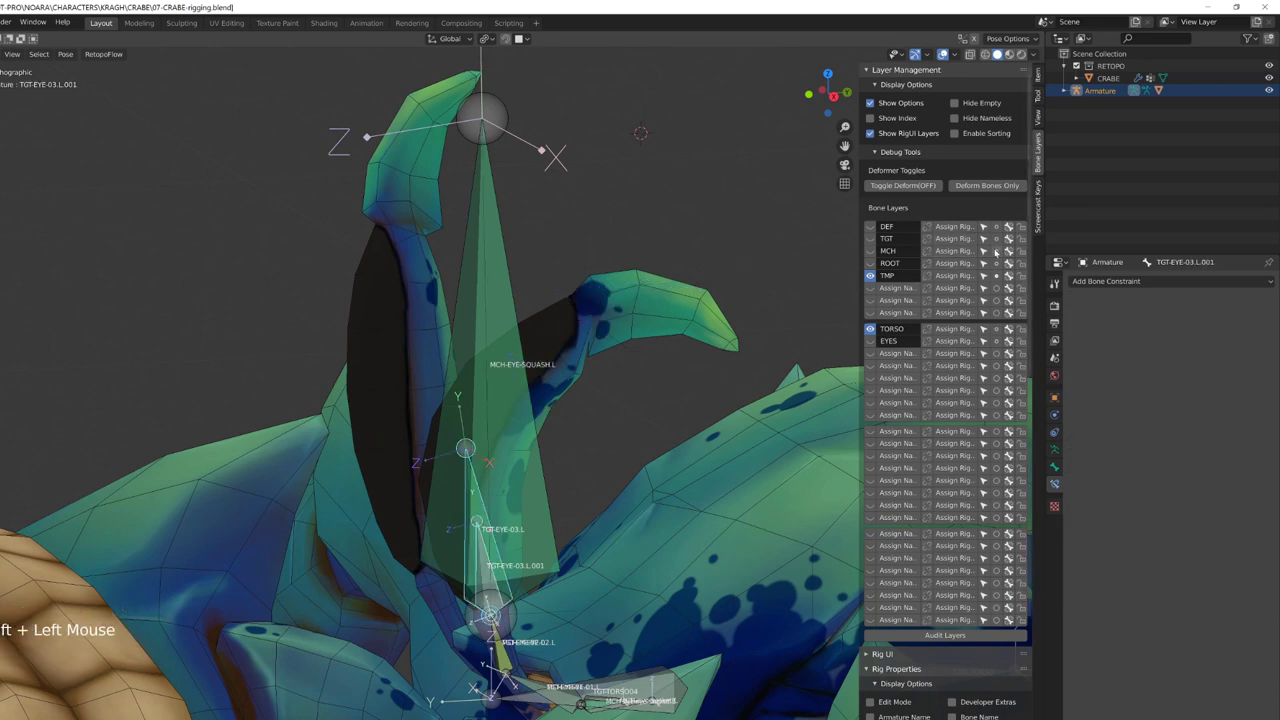
{"action": "left_click", "coordinate": [996, 239]}
Step: Move the remaining bones at the left eye's base, including MCH-IK-EYE-01.L and MCH-IK-EYE-02.L, to the MCH layer
{"action": "middle_click_drag", "start_coordinate": [640, 470], "coordinate": [720, 385], "text": "shift"}
{"action": "middle_click_drag", "start_coordinate": [680, 420], "coordinate": [730, 420]}
{"action": "left_click", "coordinate": [580, 535]}
{"action": "middle_click_drag", "start_coordinate": [822, 380], "coordinate": [787, 317], "text": "shift"}
{"action": "left_click", "coordinate": [1002, 238]}
{"action": "left_click", "coordinate": [543, 480]}
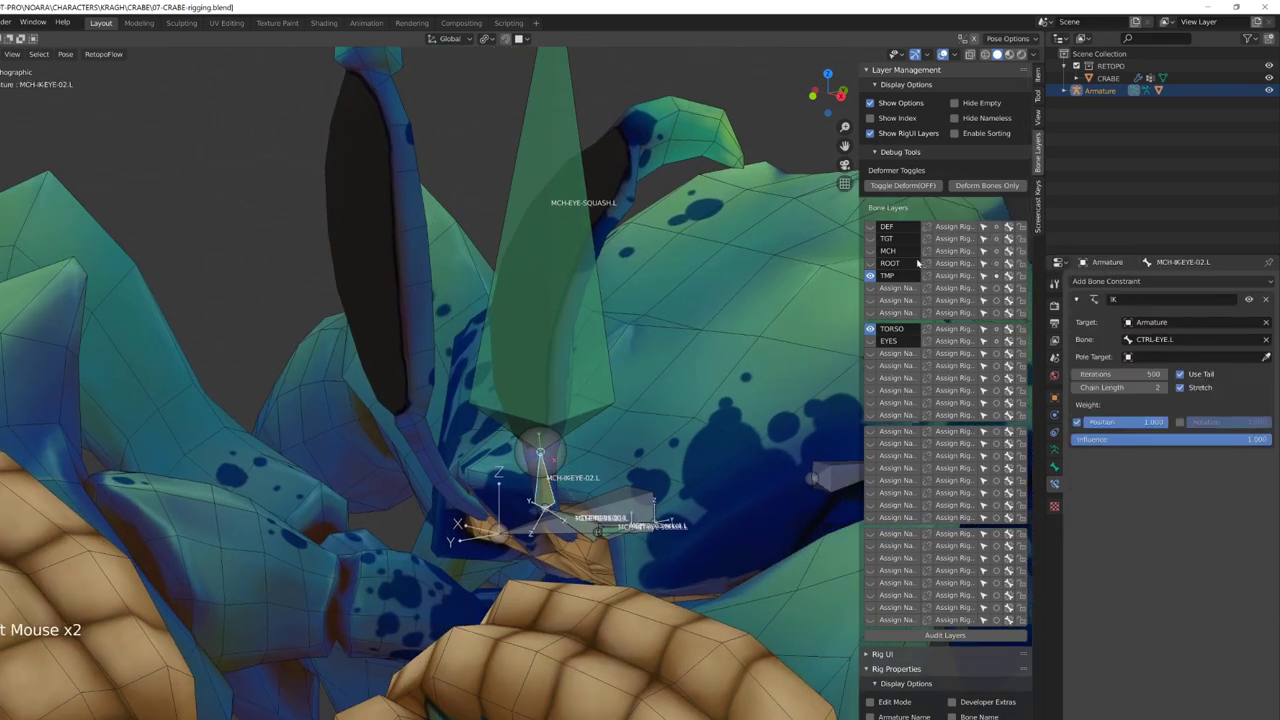
{"action": "left_click", "coordinate": [574, 520]}
{"action": "left_click", "coordinate": [1003, 250]}
{"action": "left_click", "coordinate": [566, 522]}
{"action": "left_click", "coordinate": [1003, 250]}
Step: Hide the empty bone layers, show every named layer in front view and clear the bone selection
{"action": "middle_click_drag", "start_coordinate": [590, 540], "coordinate": [477, 420]}
{"action": "scroll", "coordinate": [443, 525], "scroll_direction": "down", "scroll_amount": 4}
{"action": "key", "text": "space"}
{"action": "key", "text": "space"}
{"action": "left_click", "coordinate": [519, 385]}
{"action": "key", "text": "KP_1"}
{"action": "left_click", "coordinate": [955, 103]}
{"action": "left_click_drag", "start_coordinate": [870, 226], "coordinate": [870, 304]}
{"action": "middle_click_drag", "start_coordinate": [700, 345], "coordinate": [620, 375]}
{"action": "key", "text": "KP_1"}
{"action": "key", "text": "alt+a"}
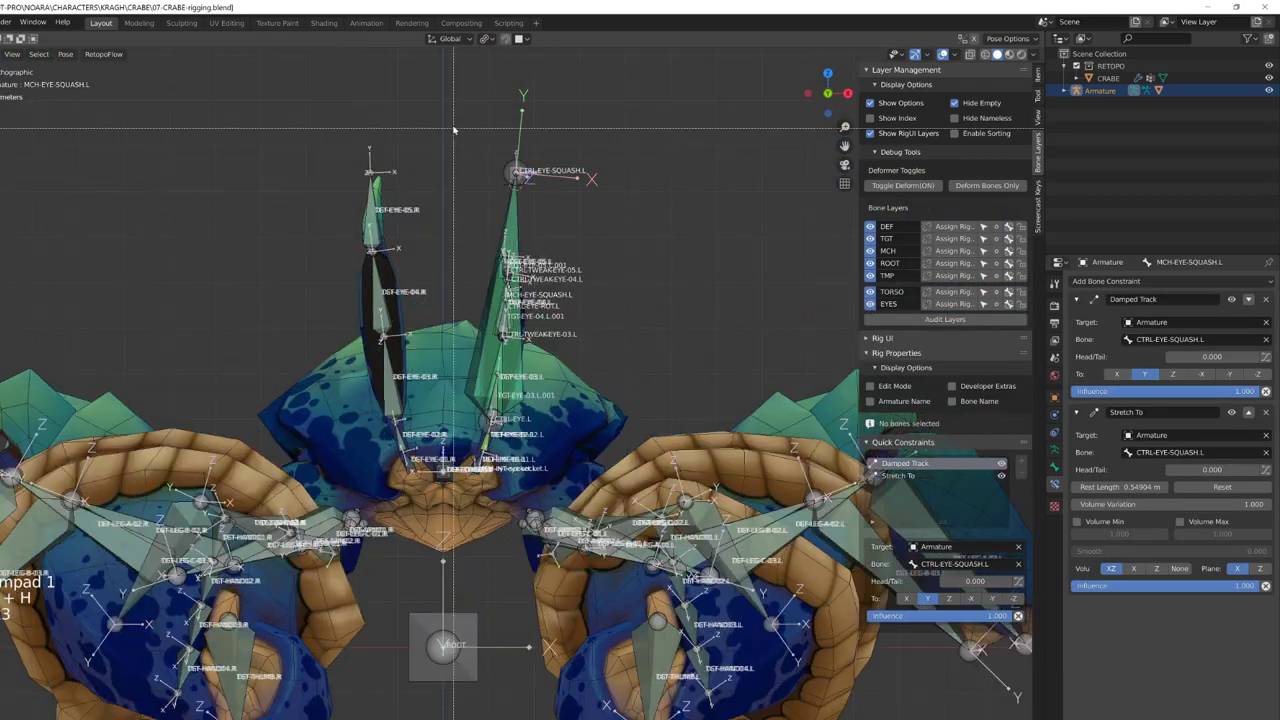
Step: Unhide all bones in Edit Mode and delete the old right-side eye bones
{"action": "left_click_drag", "start_coordinate": [450, 120], "coordinate": [616, 496]}
{"action": "left_click_drag", "start_coordinate": [457, 134], "coordinate": [600, 466]}
{"action": "key", "text": "Tab"}
{"action": "left_click_drag", "start_coordinate": [326, 121], "coordinate": [416, 476]}
{"action": "key", "text": "alt+h"}
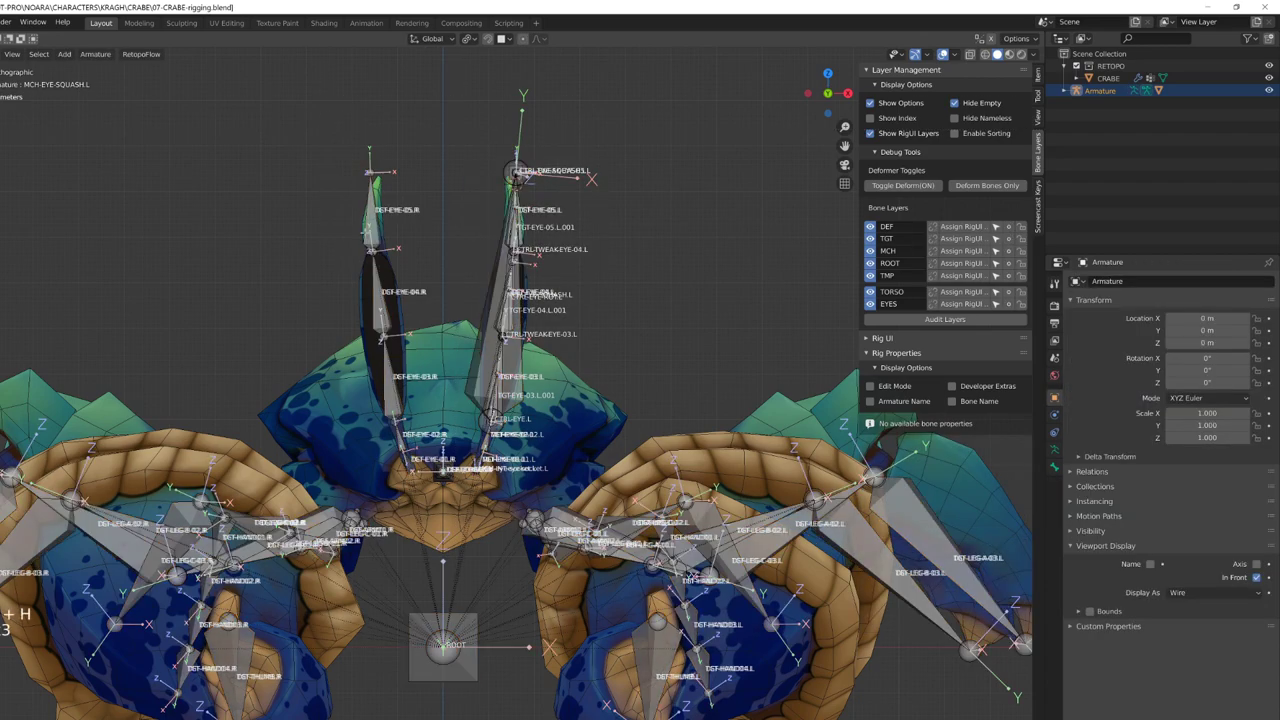
{"action": "left_click_drag", "start_coordinate": [324, 148], "coordinate": [424, 482]}
{"action": "key", "text": "Delete"}
Step: Symmetrize the left eye's bones to the right side and return to Pose Mode
{"action": "middle_click_drag", "start_coordinate": [534, 464], "coordinate": [600, 400]}
{"action": "right_click", "coordinate": [523, 410]}
{"action": "key", "text": "Tab"}
Step: Hide the DEF, TGT, MCH and TMP layers and clear rotation, location and scale on all visible controls
{"action": "left_click_drag", "start_coordinate": [870, 226], "coordinate": [870, 251]}
{"action": "left_click", "coordinate": [870, 276]}
{"action": "middle_click_drag", "start_coordinate": [465, 243], "coordinate": [509, 243]}
{"action": "key", "text": "a"}
{"action": "key", "text": "alt+r"}
{"action": "key", "text": "alt+g"}
{"action": "key", "text": "alt+s"}
Step: Move CTRL-TWEAK-EYE-05.R and CTRL-TWEAK-EYE-05.L to the MCH layer and keep that layer hidden
{"action": "left_click", "coordinate": [446, 399]}
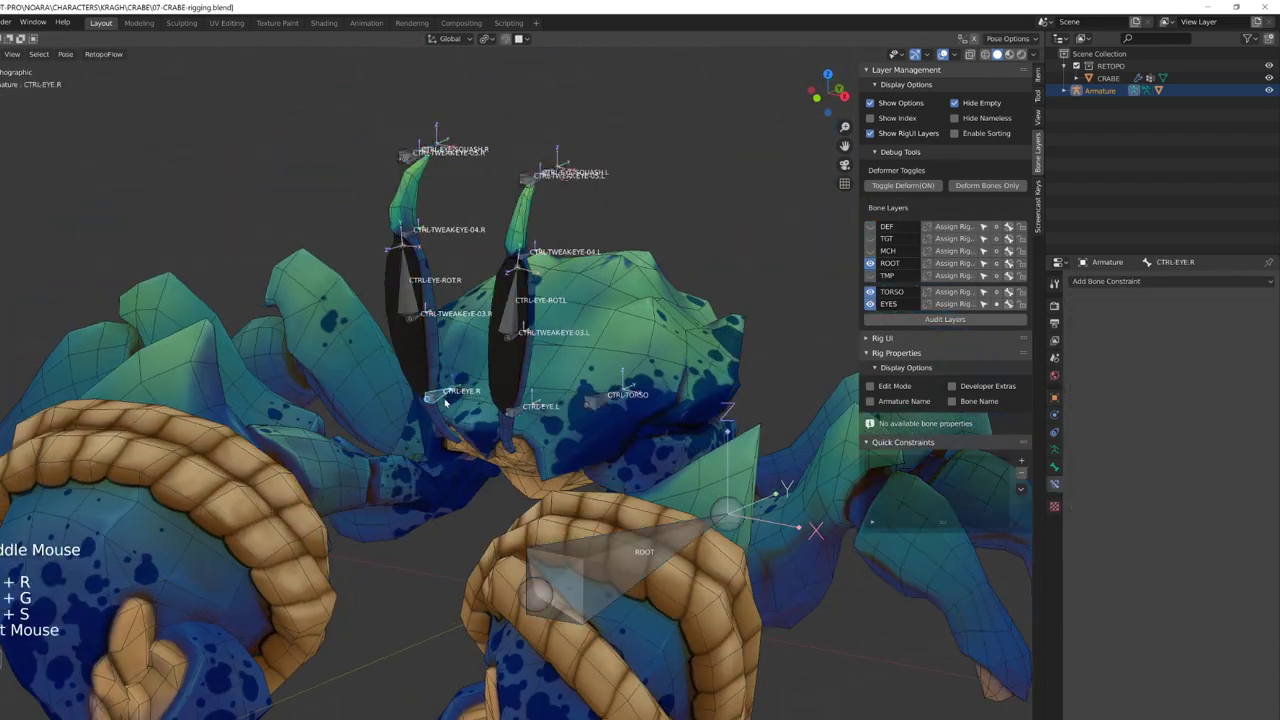
{"action": "left_click", "coordinate": [434, 288]}
{"action": "middle_click_drag", "start_coordinate": [350, 240], "coordinate": [405, 280]}
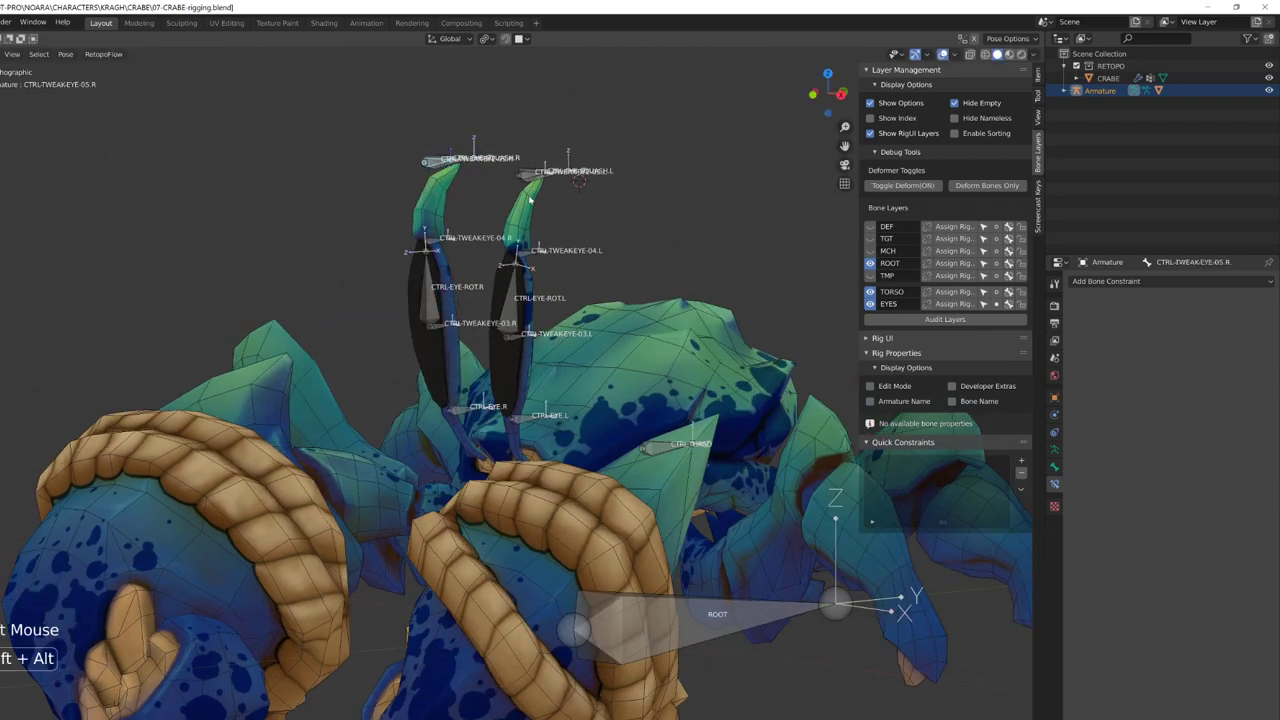
{"action": "middle_click_drag", "start_coordinate": [530, 200], "coordinate": [527, 244], "text": "shift"}
{"action": "scroll", "coordinate": [527, 244], "scroll_direction": "up", "scroll_amount": 2}
{"action": "left_click", "coordinate": [522, 207], "text": "shift"}
{"action": "left_click", "coordinate": [872, 252]}
{"action": "scroll", "coordinate": [525, 305], "scroll_direction": "down", "scroll_amount": 2}
{"action": "middle_click_drag", "start_coordinate": [530, 305], "coordinate": [525, 305]}
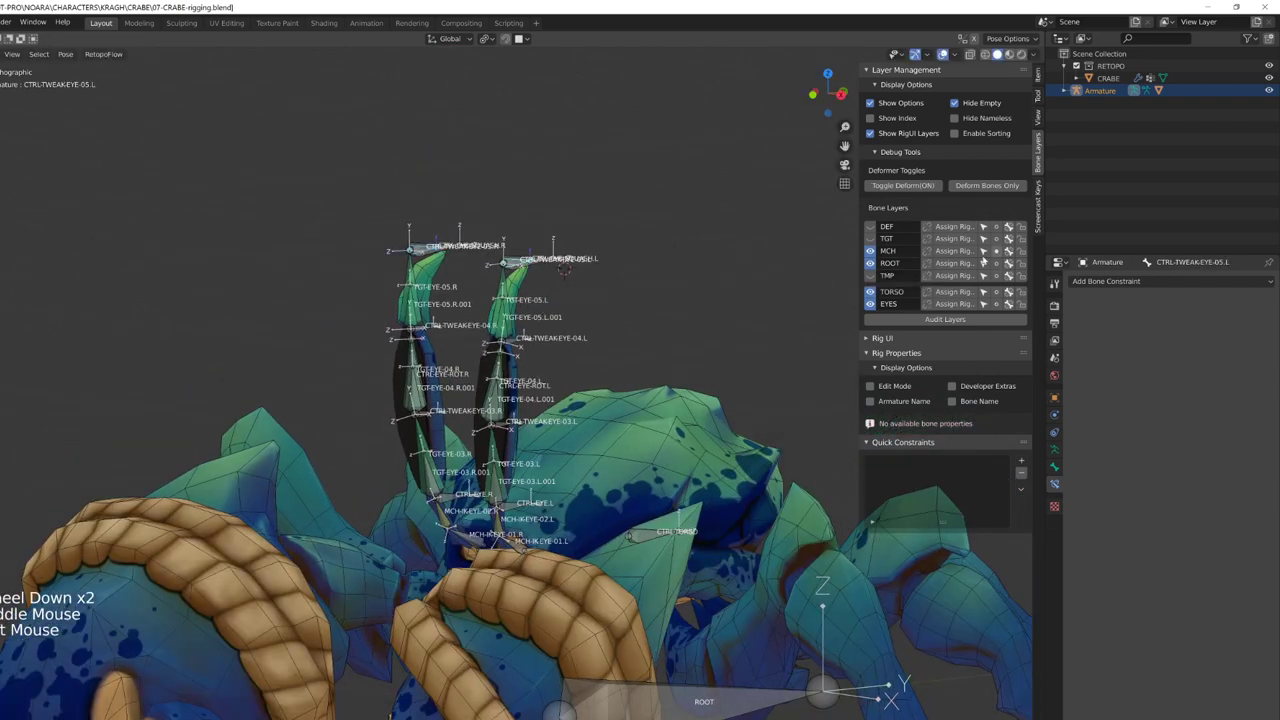
{"action": "left_click", "coordinate": [870, 251]}
Step: Test the left eye stalk by moving CTRL-EYE.L, and cancel the move
{"action": "middle_click_drag", "start_coordinate": [560, 265], "coordinate": [577, 265]}
{"action": "left_click", "coordinate": [540, 255]}
{"action": "left_click", "coordinate": [540, 255]}
{"action": "middle_click_drag", "start_coordinate": [455, 300], "coordinate": [563, 303]}
{"action": "middle_click_drag", "start_coordinate": [555, 397], "coordinate": [497, 343]}
{"action": "left_click", "coordinate": [497, 343]}
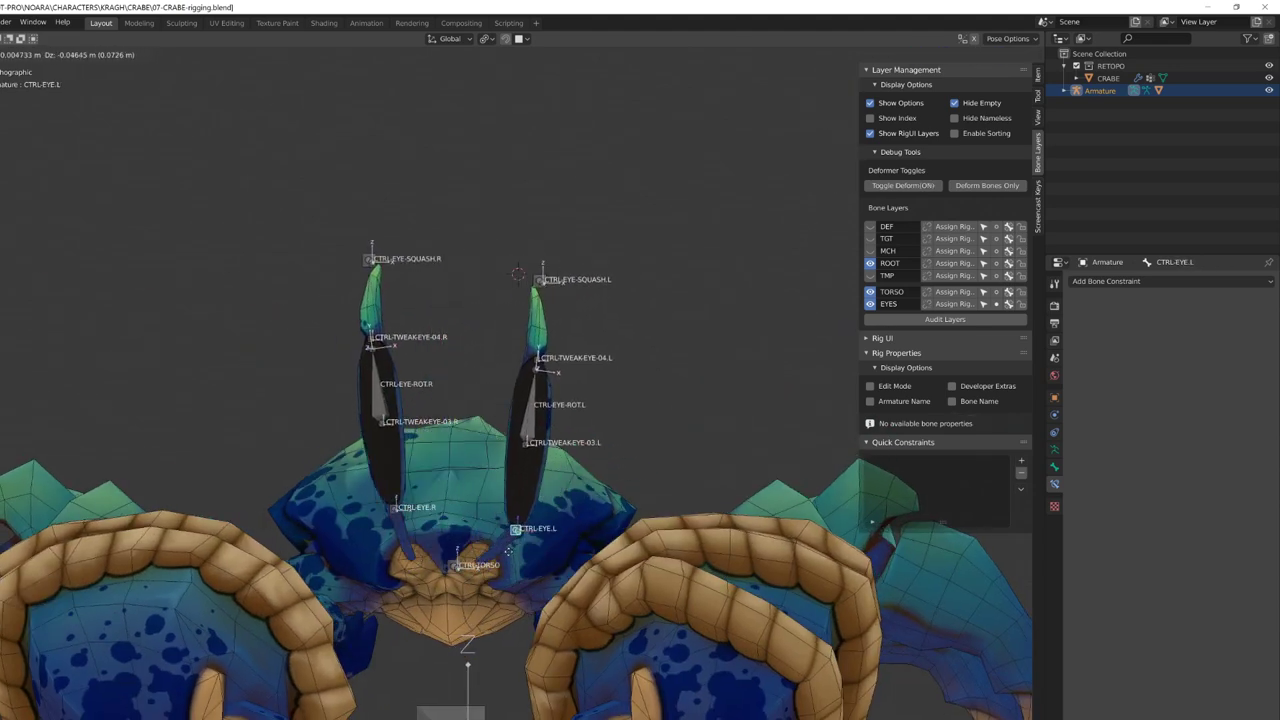
{"action": "mouse_move", "coordinate": [508, 549]}
{"action": "middle_mouse_down"}
{"action": "mouse_move", "coordinate": [437, 556]}
{"action": "mouse_move", "coordinate": [476, 512]}
{"action": "mouse_move", "coordinate": [503, 536]}
{"action": "mouse_move", "coordinate": [491, 531]}
{"action": "middle_mouse_up"}
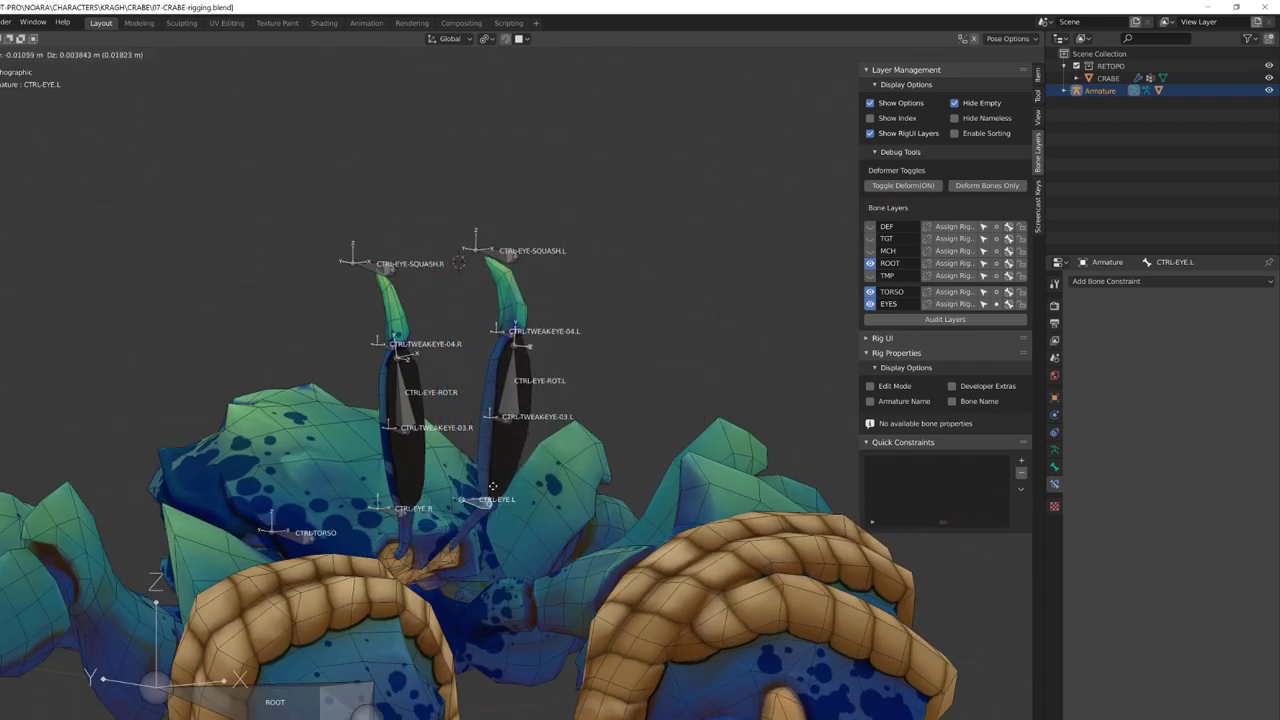
{"action": "right_click", "coordinate": [493, 486]}
Step: Test the right eye by moving CTRL-EYE.R and rotating CTRL-EYE-ROT.R, cancelling both transforms
{"action": "middle_click_drag", "start_coordinate": [493, 486], "coordinate": [440, 546]}
{"action": "left_click", "coordinate": [414, 540]}
{"action": "key", "text": "g"}
{"action": "right_click", "coordinate": [417, 560]}
{"action": "left_click", "coordinate": [400, 420]}
{"action": "key", "text": "r"}
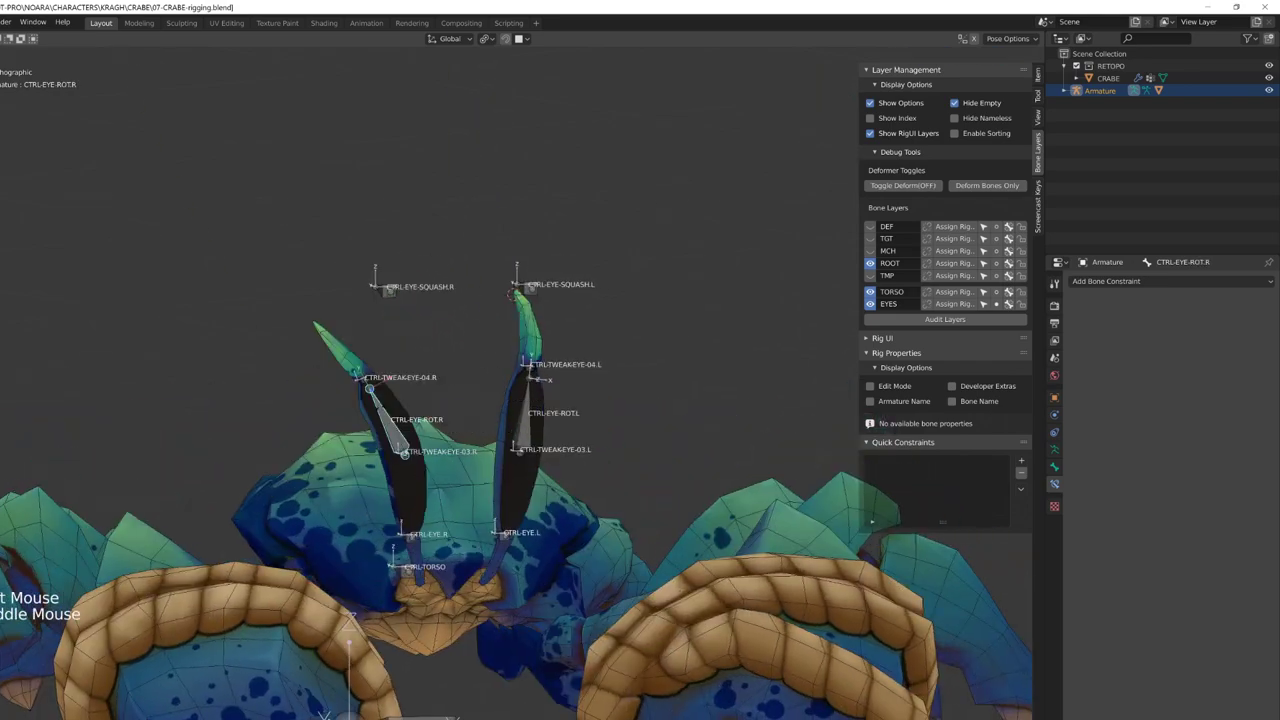
{"action": "right_click", "coordinate": [474, 408]}
{"action": "middle_click_drag", "start_coordinate": [474, 408], "coordinate": [444, 402], "text": "alt"}
{"action": "key", "text": "s"}
{"action": "middle_click_drag", "start_coordinate": [676, 433], "coordinate": [630, 480]}
{"action": "middle_click_drag", "start_coordinate": [630, 480], "coordinate": [625, 390], "text": "shift"}
{"action": "middle_click_drag", "start_coordinate": [625, 390], "coordinate": [611, 397]}
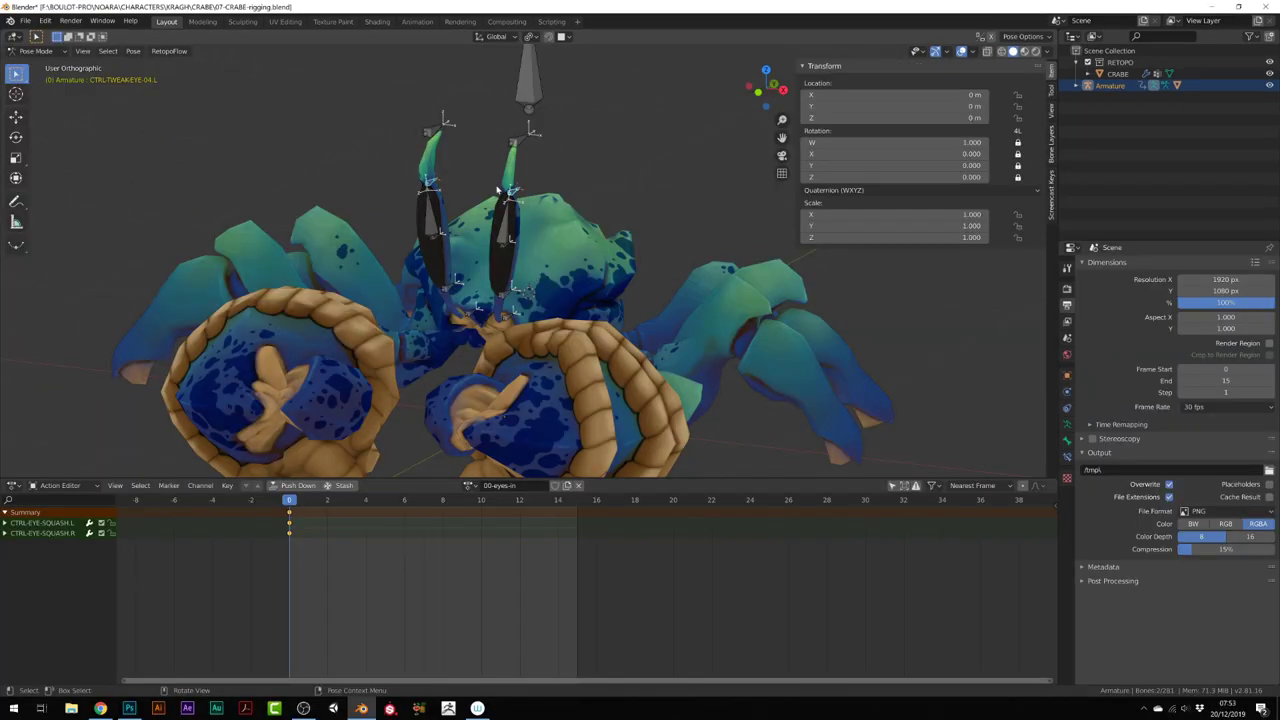
Step: Key location and scale on both CTRL-TWEAK-EYE-04 controls and X and Z rotation on both CTRL-EYE-ROT controls at frame 0
{"action": "key", "text": "i"}
{"action": "left_click", "coordinate": [467, 249]}
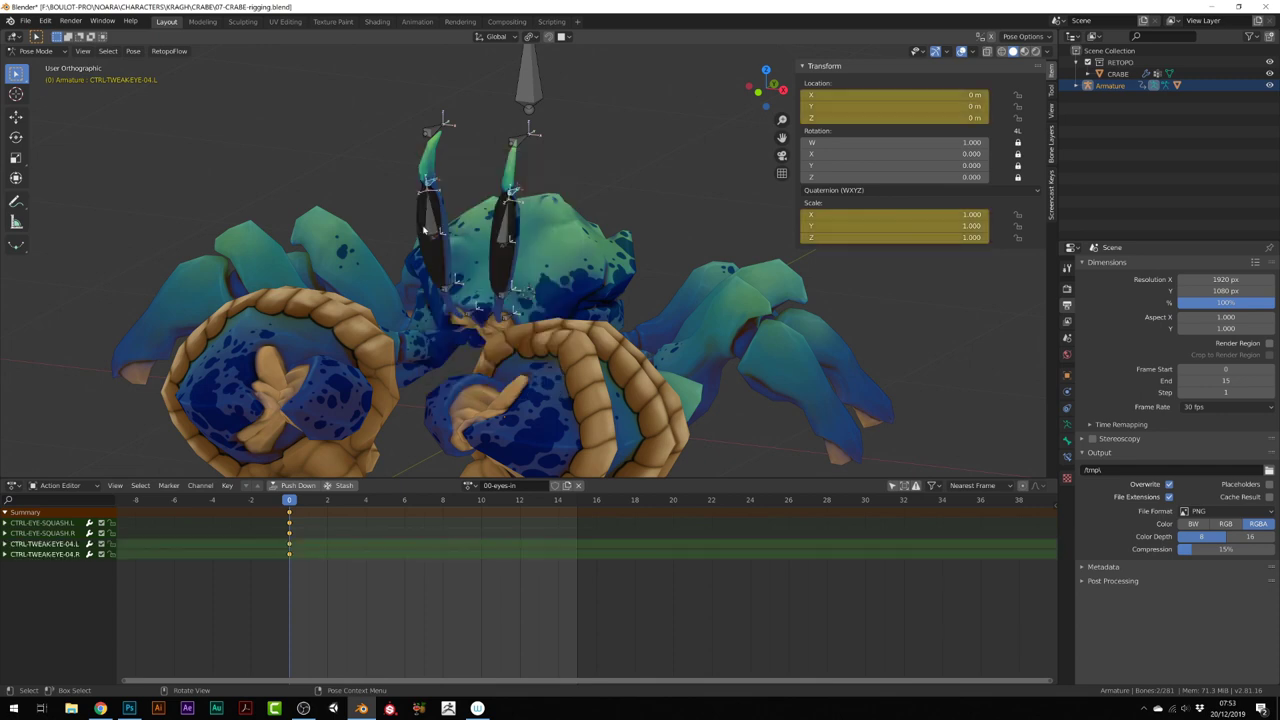
{"action": "left_click", "coordinate": [507, 235]}
{"action": "left_click", "coordinate": [503, 228]}
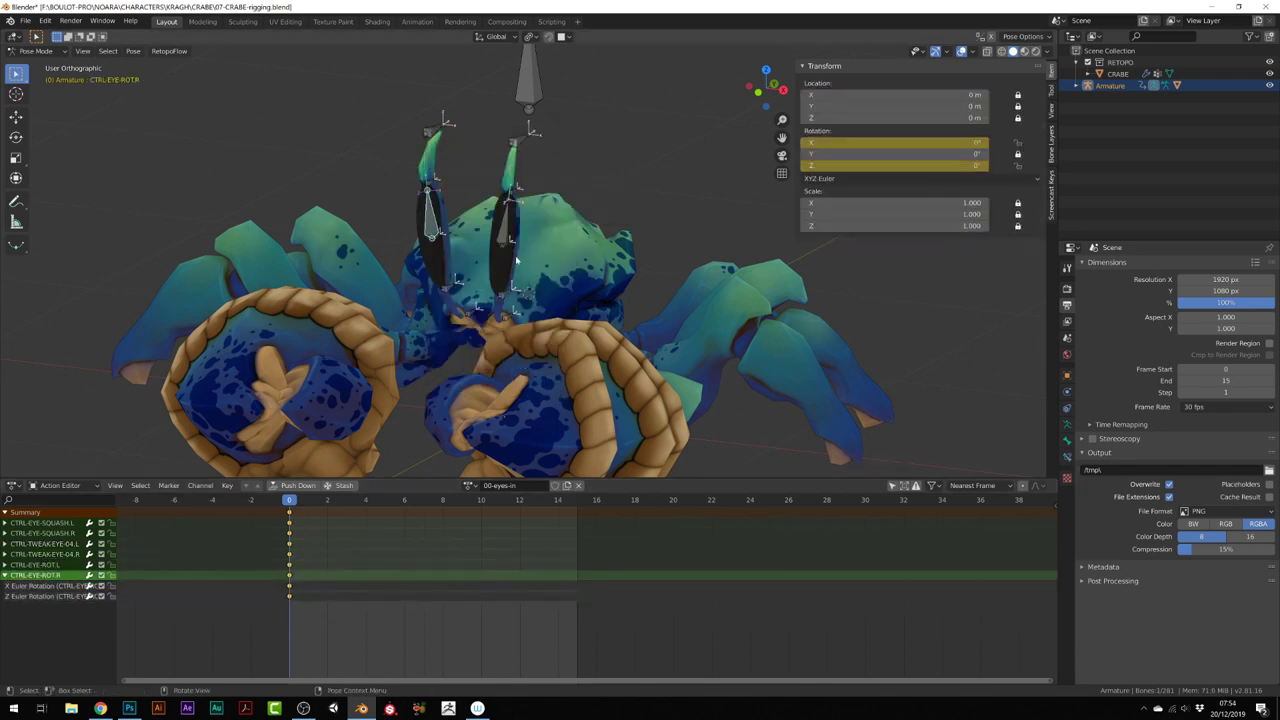
{"action": "scroll", "coordinate": [517, 260], "scroll_direction": "up", "scroll_amount": 4}
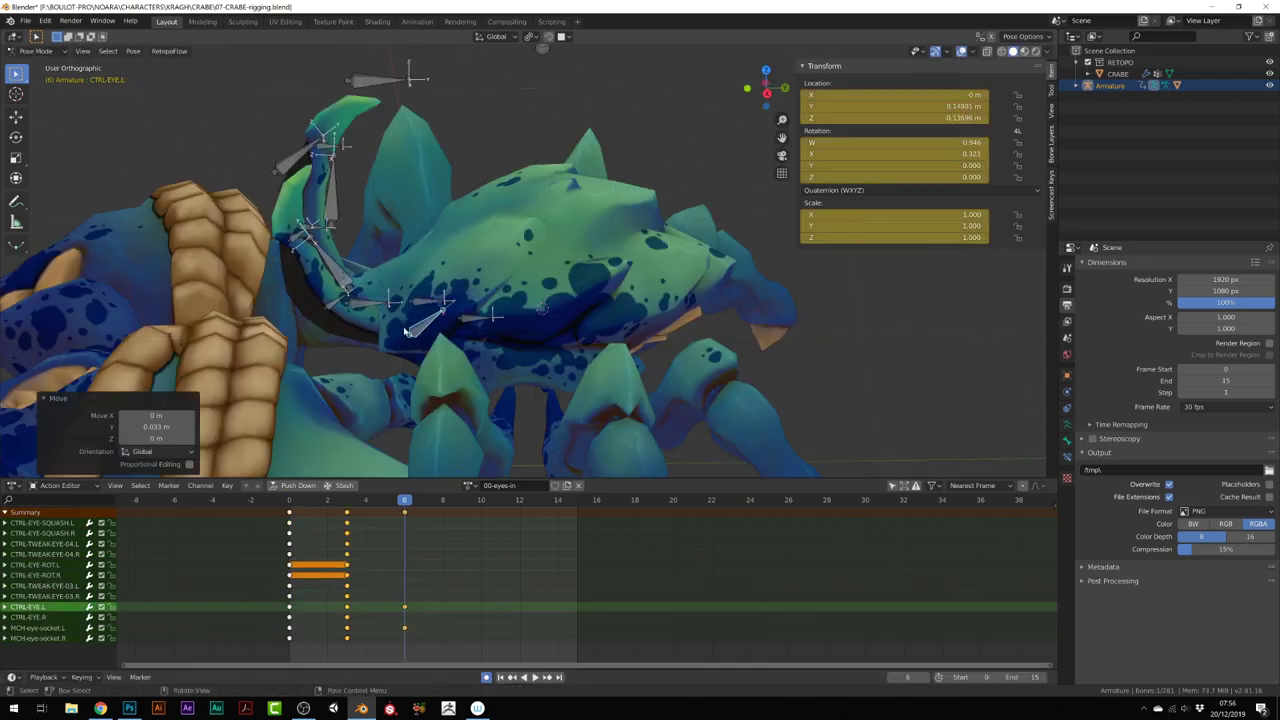
Step: Pose the left eye's tweak and squash controls in side view at frame 6 to fold the eye toward the body
{"action": "key", "text": "KP_3"}
{"action": "left_click", "coordinate": [352, 303]}
{"action": "key", "text": "g"}
{"action": "left_click", "coordinate": [346, 300]}
{"action": "left_click", "coordinate": [311, 232]}
{"action": "left_click", "coordinate": [347, 298]}
{"action": "key", "text": "g"}
{"action": "left_click", "coordinate": [340, 294]}
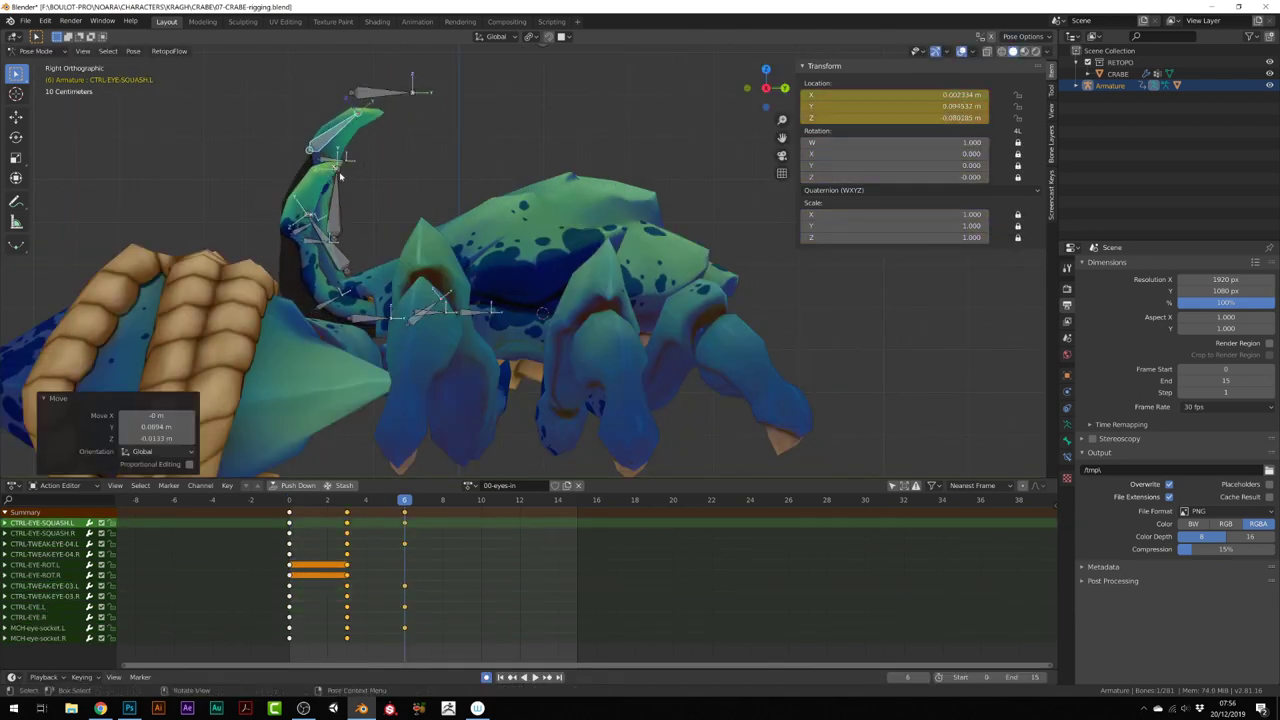
Step: Copy the left eye controls' pose at frame 6, paste it flipped onto the right eye, key it and scrub back through the action
{"action": "middle_click_drag", "start_coordinate": [340, 176], "coordinate": [400, 200]}
{"action": "key", "text": "KP_1"}
{"action": "left_click_drag", "start_coordinate": [530, 102], "coordinate": [634, 348]}
{"action": "key", "text": "ctrl+c"}
{"action": "key", "text": "ctrl+shift+v"}
{"action": "key", "text": "i"}
{"action": "left_click_drag", "start_coordinate": [404, 500], "coordinate": [335, 508]}
{"action": "middle_click_drag", "start_coordinate": [560, 250], "coordinate": [360, 275]}
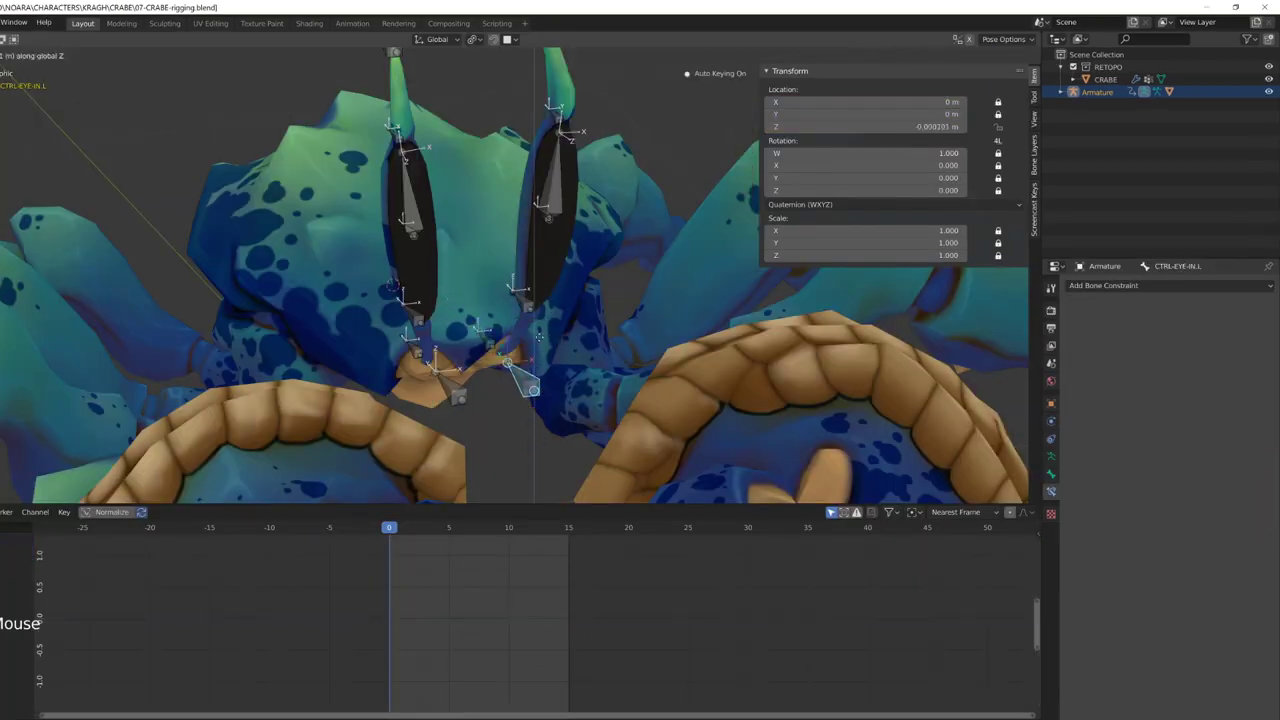
Step: Cancel the CTRL-EYE-IN.L test move and copy the Action constraint from MCH-eye-socket.L to the other selected left eye bones
{"action": "right_click", "coordinate": [538, 337]}
{"action": "scroll", "coordinate": [497, 376], "scroll_direction": "down", "scroll_amount": 3}
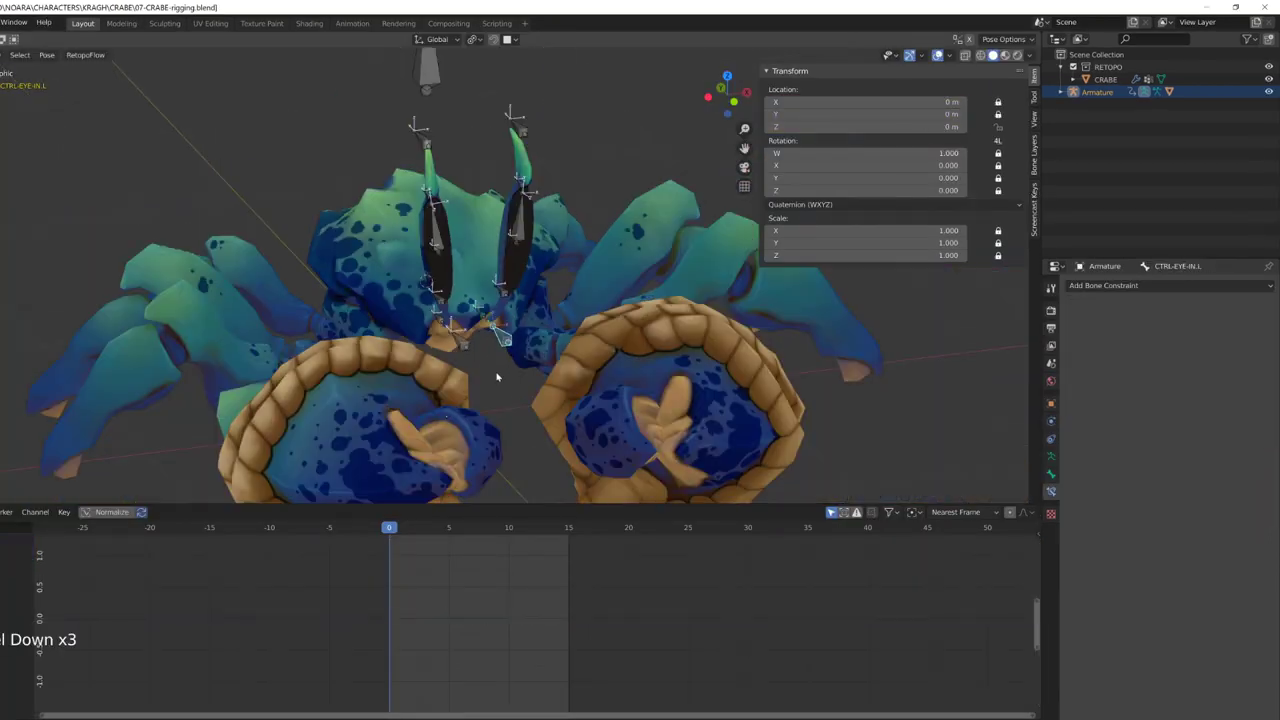
{"action": "scroll", "coordinate": [490, 272], "scroll_direction": "up", "scroll_amount": 2}
{"action": "left_click", "coordinate": [480, 329], "text": "shift"}
{"action": "left_click", "coordinate": [47, 55]}
{"action": "mouse_move", "coordinate": [100, 287]}
{"action": "left_click", "coordinate": [225, 299]}
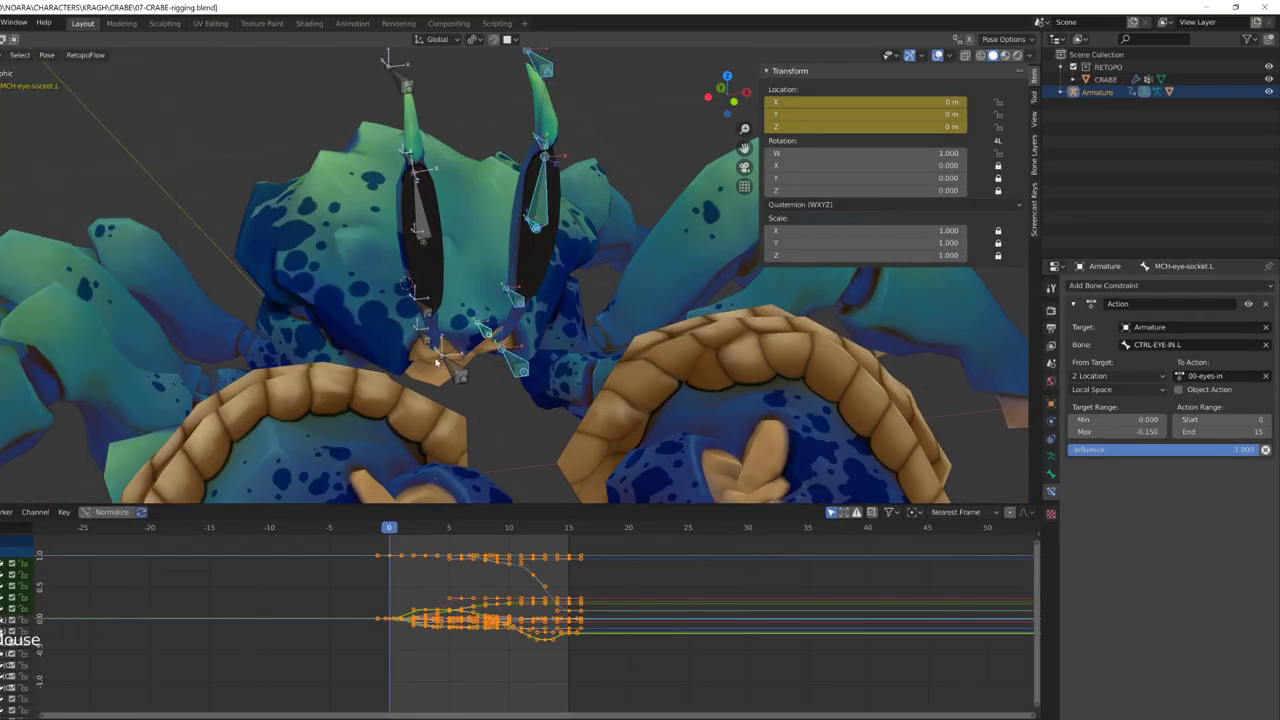
Step: Remove the Action constraint from CTRL-EYE-IN.L and test the left eye's retraction by moving that control down along Z
{"action": "left_click", "coordinate": [515, 365]}
{"action": "left_click", "coordinate": [1266, 305]}
{"action": "key", "text": "g"}
{"action": "key", "text": "z"}
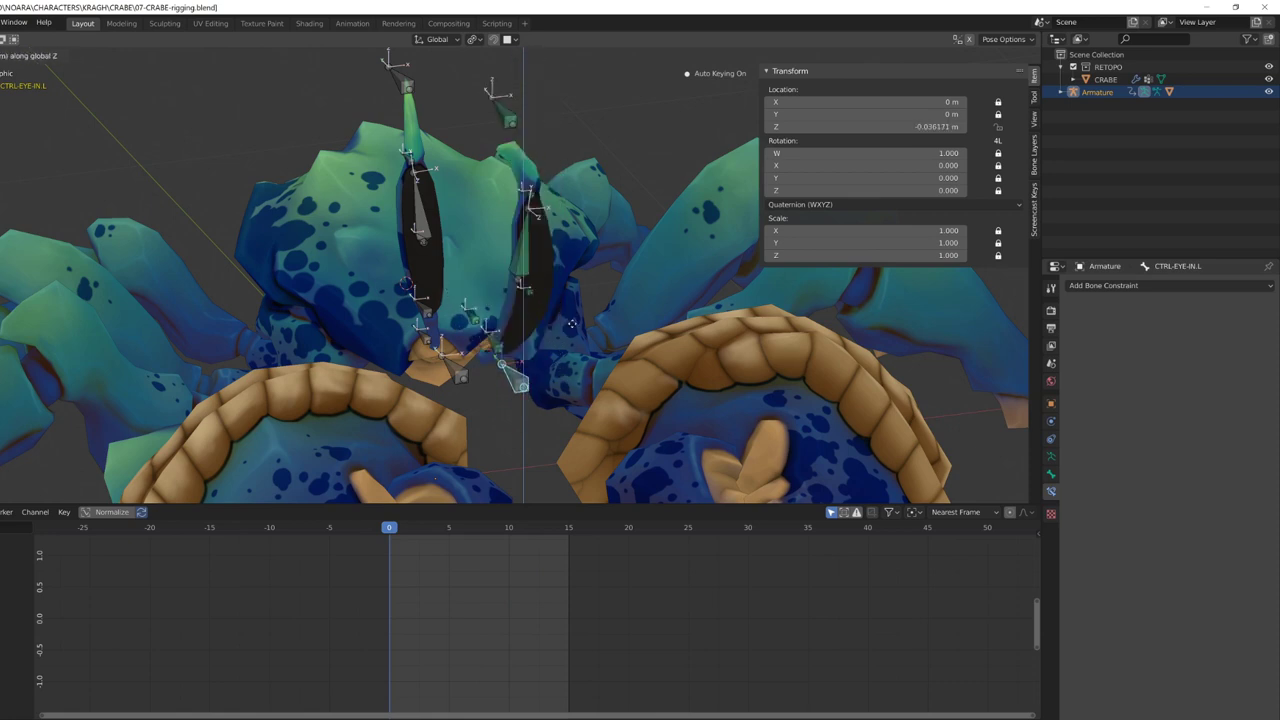
{"action": "scroll", "coordinate": [484, 347], "scroll_direction": "down", "scroll_amount": 3}
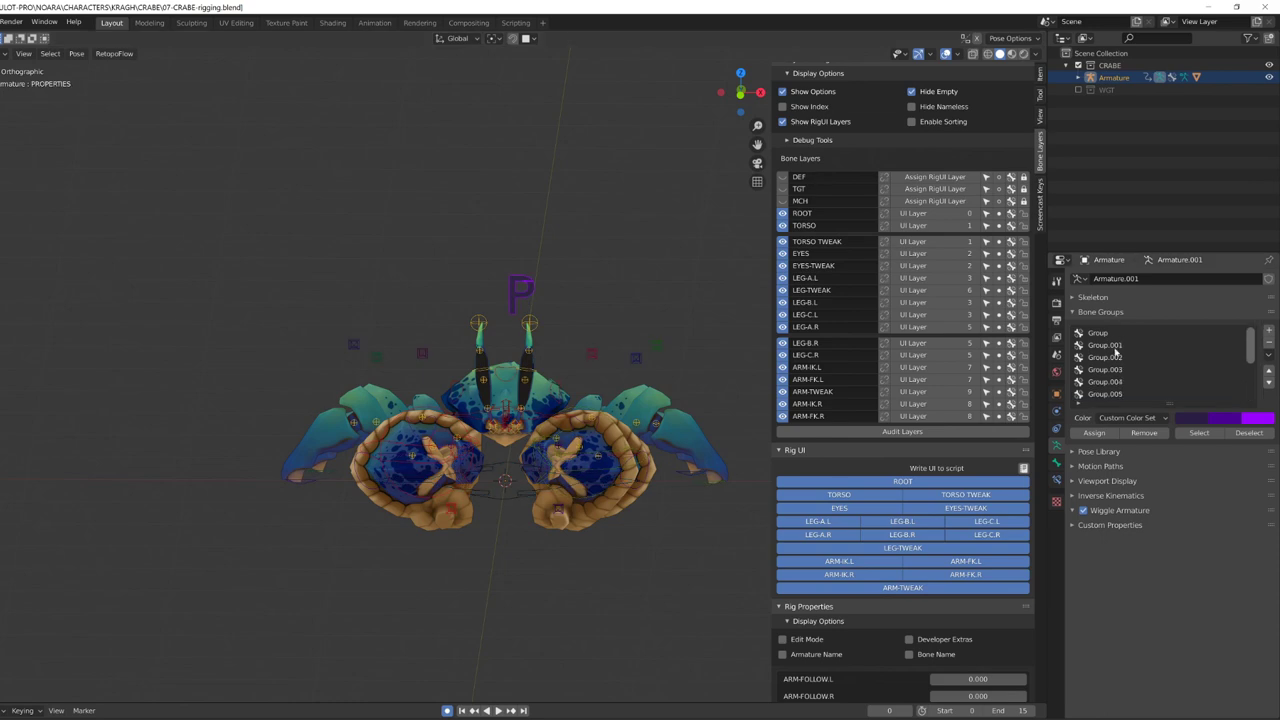
Step: Narrow the sidebar to give the 3D view of the crab rig more room
{"action": "middle_click_drag", "start_coordinate": [594, 413], "coordinate": [578, 366]}
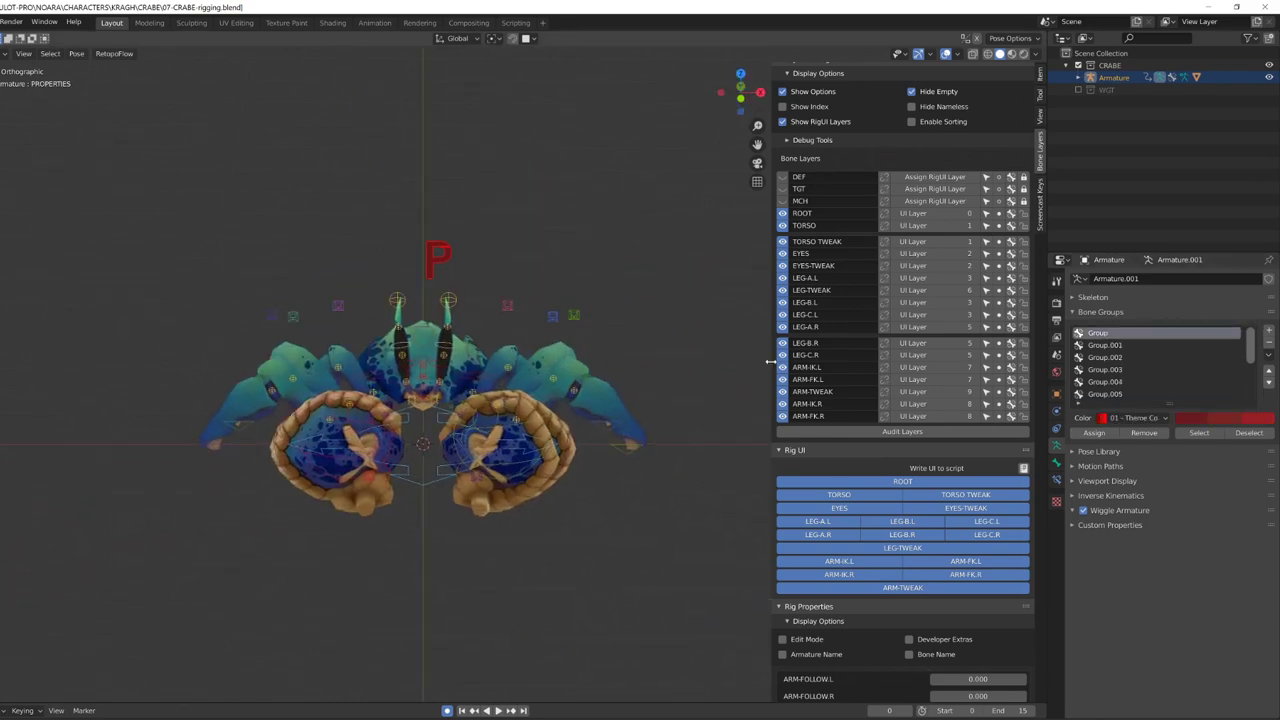
{"action": "left_click_drag", "start_coordinate": [770, 363], "coordinate": [853, 372]}
{"action": "scroll", "coordinate": [669, 414], "scroll_direction": "up", "scroll_amount": 2}
{"action": "middle_click_drag", "start_coordinate": [670, 415], "coordinate": [195, 410]}
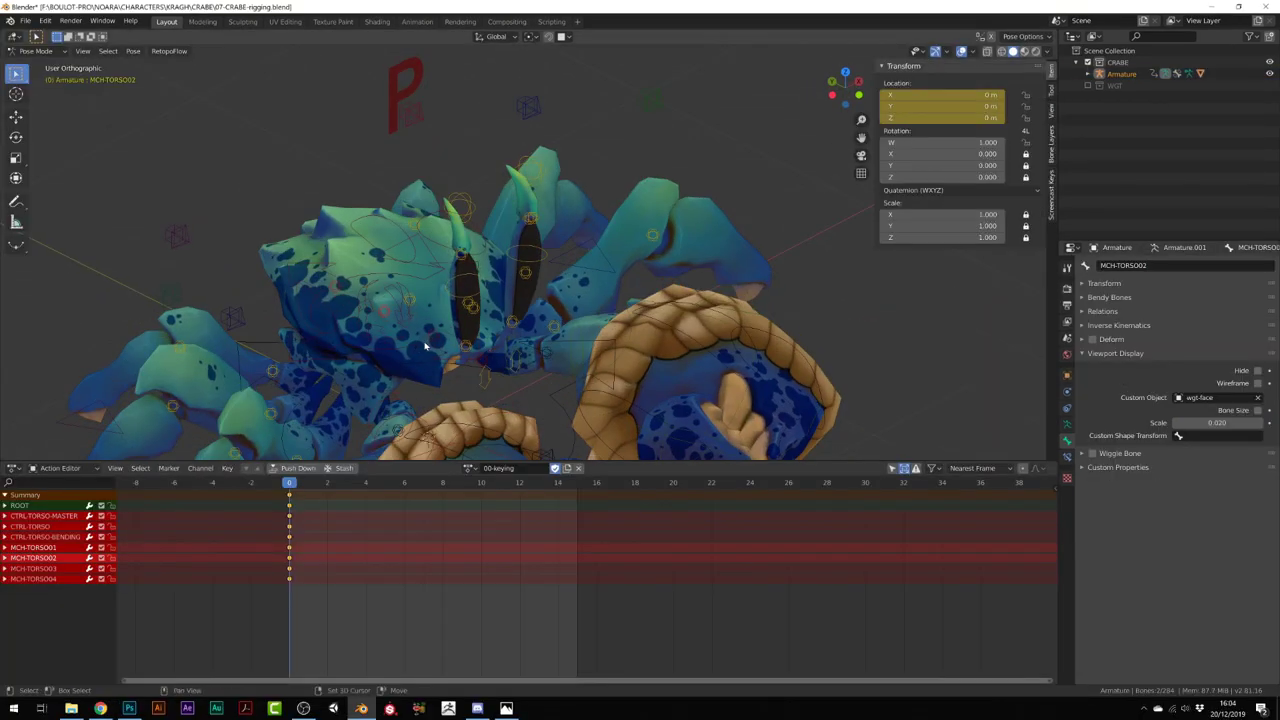
Step: Complete the selection of the MCH-TORSO bones and try to batch-rename them with the Objects data type, replacing mch with CTRL-TWEAK
{"action": "left_click", "coordinate": [470, 434], "text": "shift"}
{"action": "key", "text": "ctrl+F2"}
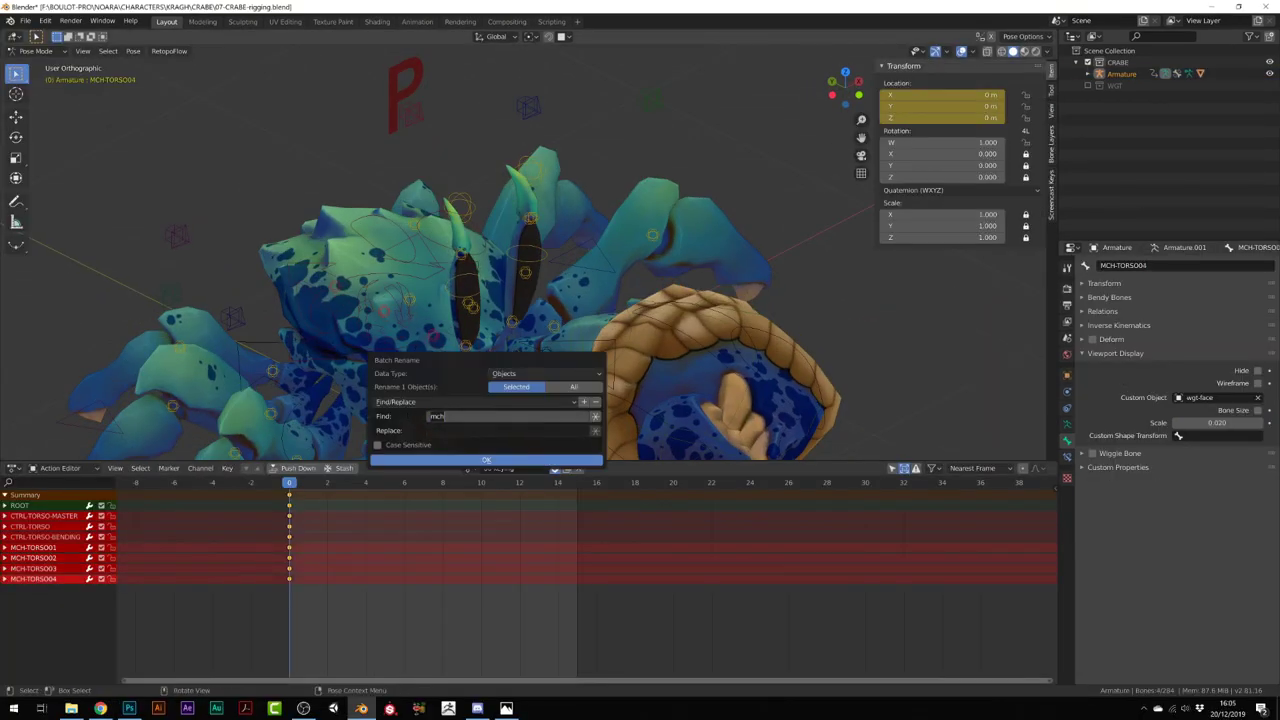
{"action": "type", "text": "EAK"}
{"action": "key", "text": "Return"}
{"action": "key", "text": "Return"}
{"action": "middle_click_drag", "start_coordinate": [455, 362], "coordinate": [451, 391]}
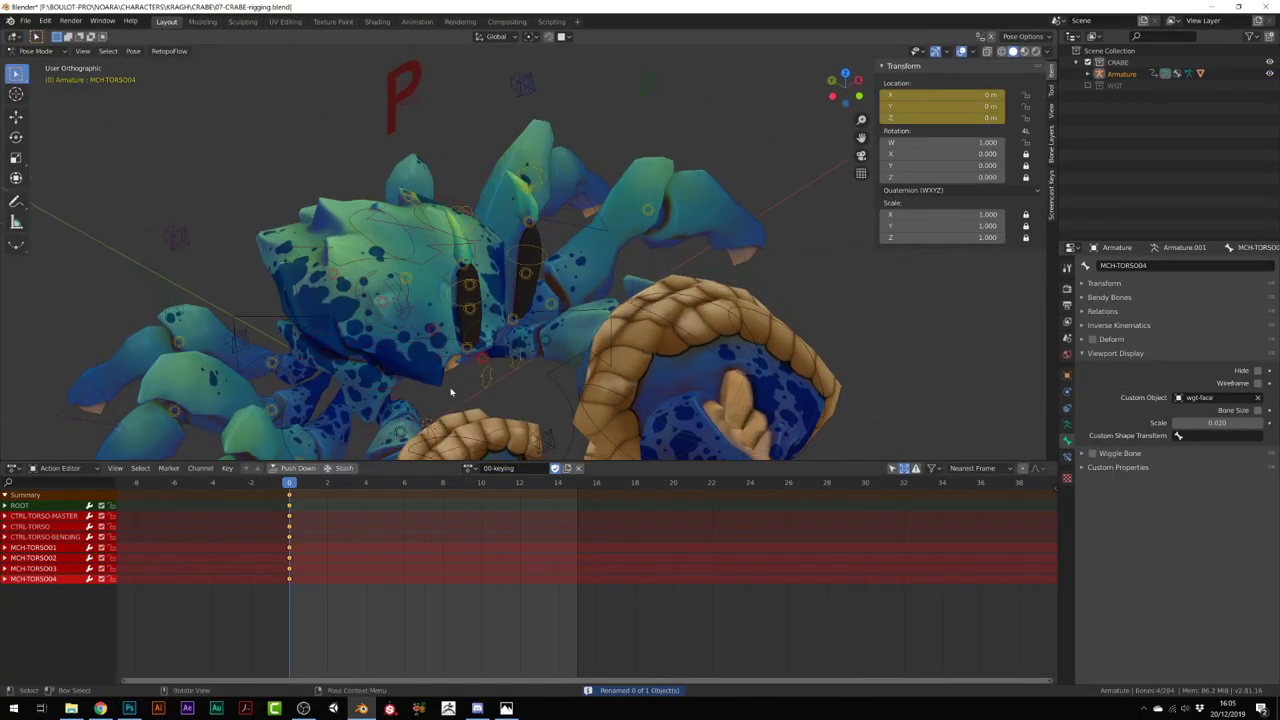
Step: Batch-rename the selected torso bones with the bone data type, replacing MCH with CTRL-TWEAK, and hide them
{"action": "key", "text": "ctrl+F2"}
{"action": "left_click", "coordinate": [507, 401]}
{"action": "left_click", "coordinate": [474, 566]}
{"action": "key", "text": "Return"}
{"action": "middle_click_drag", "start_coordinate": [600, 380], "coordinate": [700, 360]}
{"action": "middle_click_drag", "start_coordinate": [530, 300], "coordinate": [460, 320]}
{"action": "middle_click_drag", "start_coordinate": [460, 320], "coordinate": [420, 257], "text": "ctrl"}
{"action": "key", "text": "h"}
Step: Delete CTRL-TORSO-MASTER's animation channels from the 00-keying action and set its rotation mode to Quaternion (WXYZ)
{"action": "left_click", "coordinate": [380, 198]}
{"action": "left_click", "coordinate": [354, 183]}
{"action": "middle_click_drag", "start_coordinate": [560, 290], "coordinate": [570, 240]}
{"action": "scroll", "coordinate": [570, 240], "scroll_direction": "down", "scroll_amount": 1}
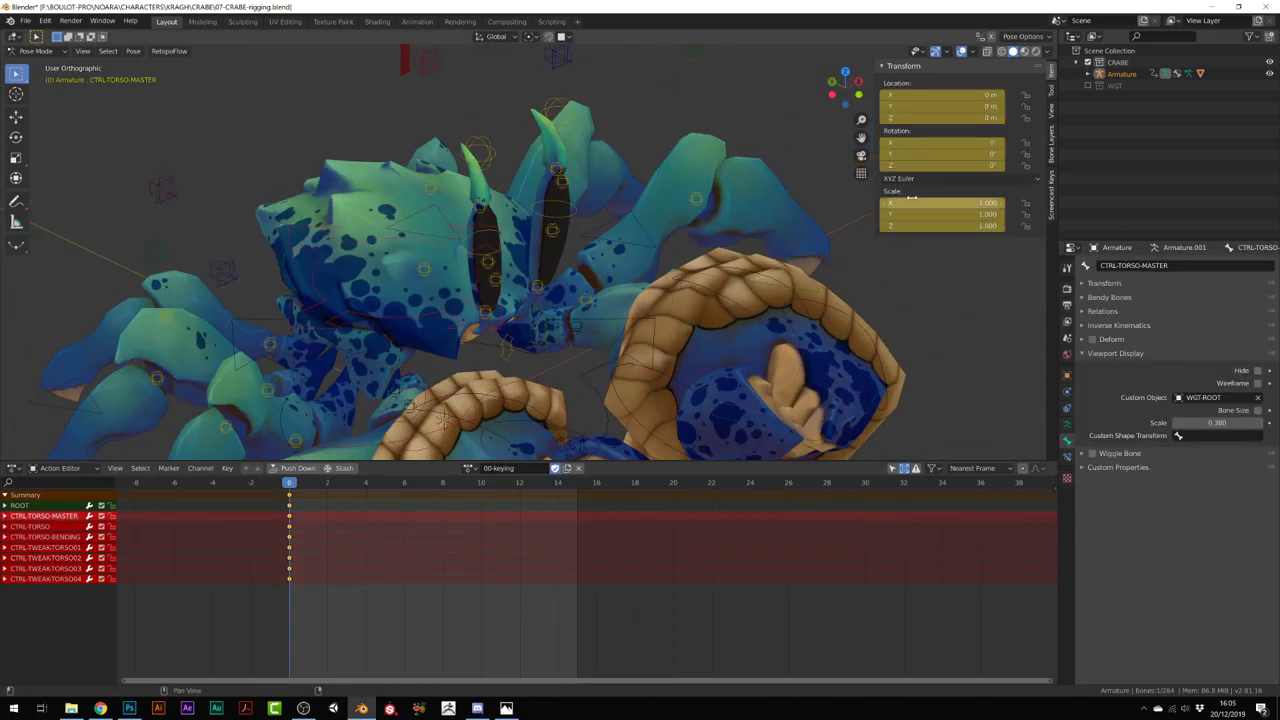
{"action": "left_click", "coordinate": [5, 515]}
{"action": "left_click_drag", "start_coordinate": [34, 584], "coordinate": [50, 555]}
{"action": "key", "text": "x"}
{"action": "key", "text": "ctrl+r"}
{"action": "left_click", "coordinate": [444, 318]}
{"action": "left_click", "coordinate": [416, 330]}
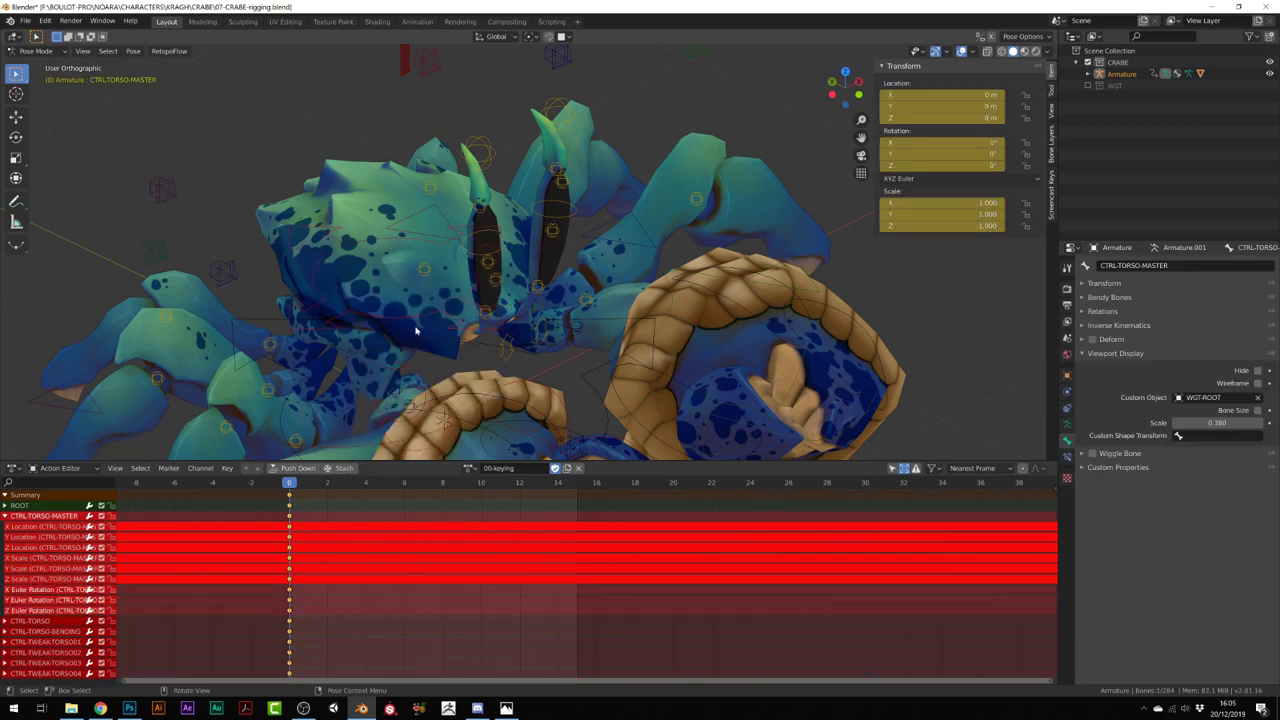
{"action": "key", "text": "h"}
{"action": "left_click", "coordinate": [402, 320]}
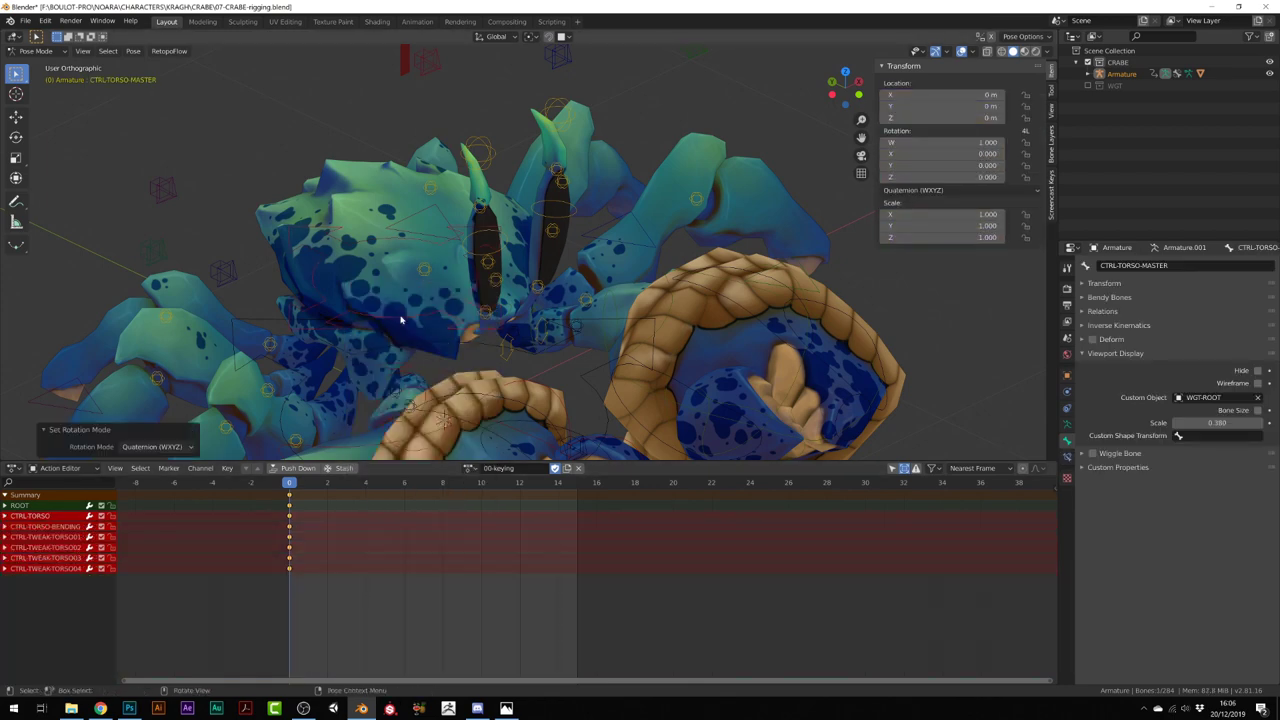
Step: Key CTRL-TORSO-MASTER again at frame 0 and hide the torso controls that are already keyed
{"action": "key", "text": "i"}
{"action": "left_click", "coordinate": [391, 300]}
{"action": "left_click", "coordinate": [393, 290]}
{"action": "key", "text": "h"}
{"action": "left_click", "coordinate": [345, 279]}
{"action": "key", "text": "h"}
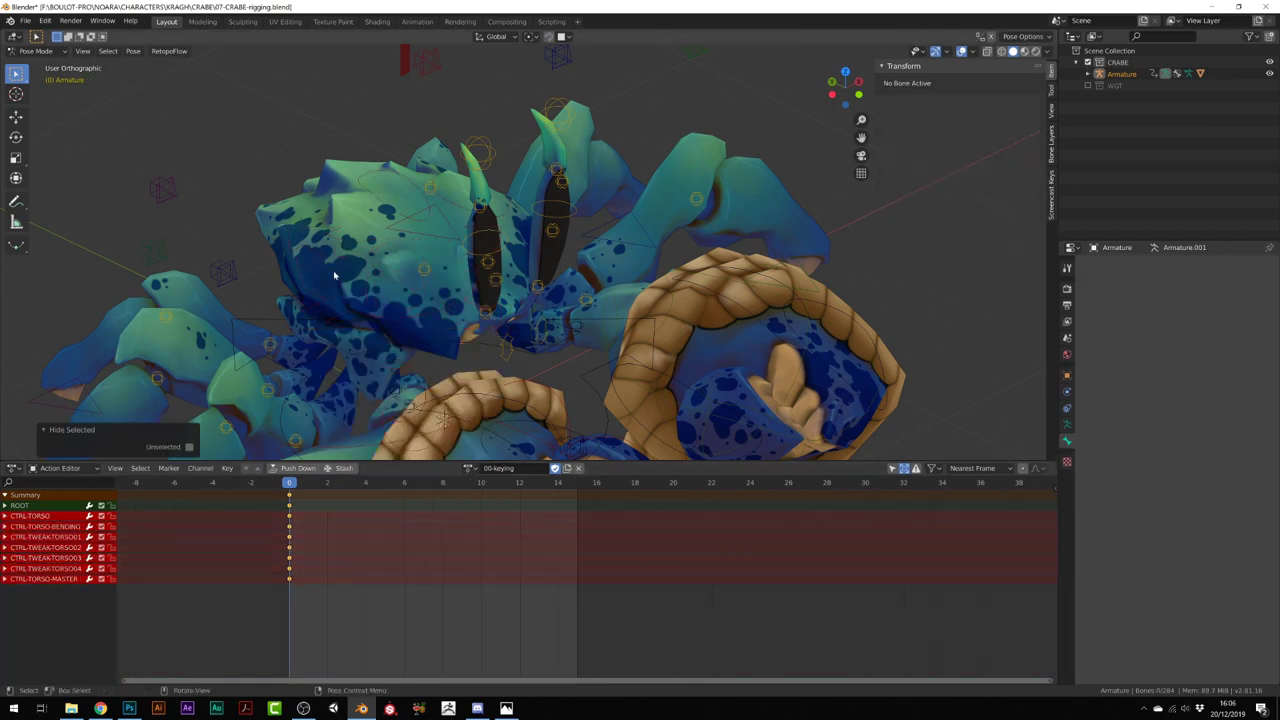
{"action": "left_click", "coordinate": [337, 277]}
Step: Select the PROPERTIES bone and key its ARM-FOLLOW.L and ARM-FOLLOW.R properties at frame 0
{"action": "scroll", "coordinate": [337, 277], "scroll_direction": "down", "scroll_amount": 4}
{"action": "middle_click_drag", "start_coordinate": [450, 250], "coordinate": [380, 250]}
{"action": "left_click", "coordinate": [519, 108]}
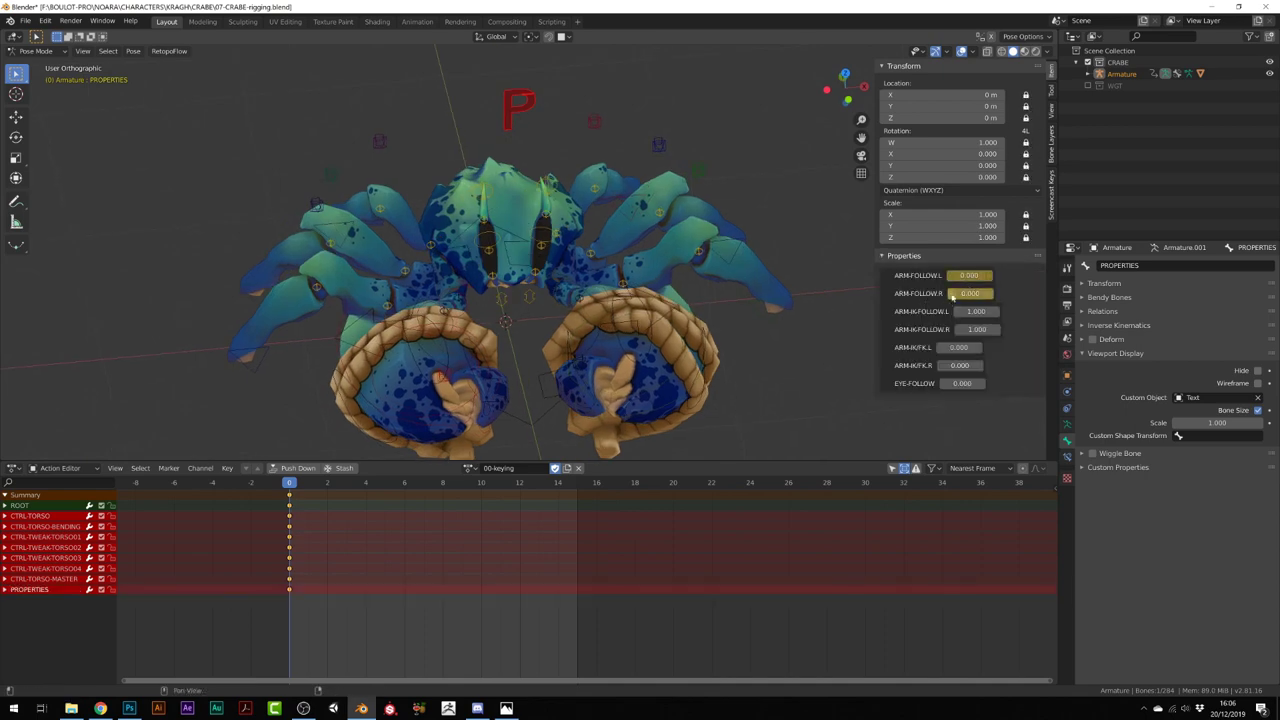
Step: Key both CTRL-EYE-IN controls at frame 0 in the 00-keying action and expand their channels
{"action": "middle_click_drag", "start_coordinate": [578, 217], "coordinate": [540, 200]}
{"action": "scroll", "coordinate": [540, 250], "scroll_direction": "up", "scroll_amount": 2}
{"action": "left_click", "coordinate": [497, 311]}
{"action": "left_click", "coordinate": [532, 308], "text": "shift"}
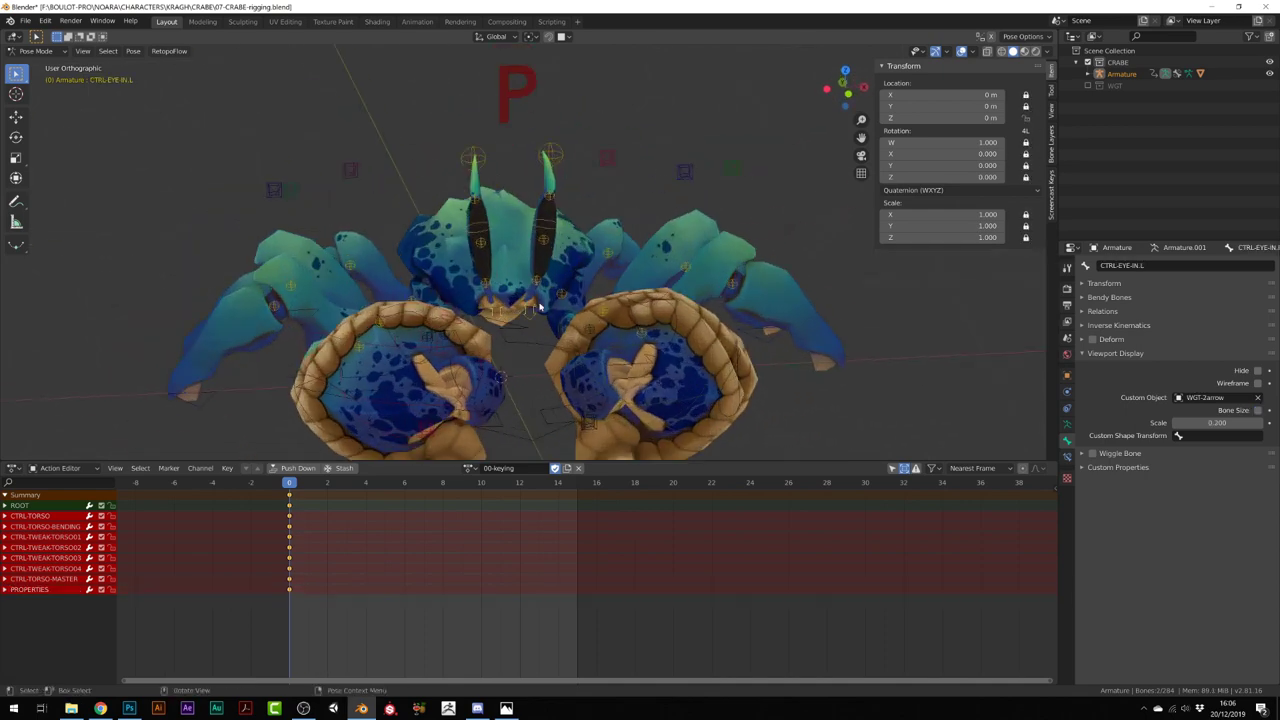
{"action": "key", "text": "i"}
{"action": "left_click", "coordinate": [540, 452]}
{"action": "left_click_drag", "start_coordinate": [5, 600], "coordinate": [5, 611]}
{"action": "left_click", "coordinate": [22, 646]}
{"action": "left_click", "coordinate": [22, 645]}
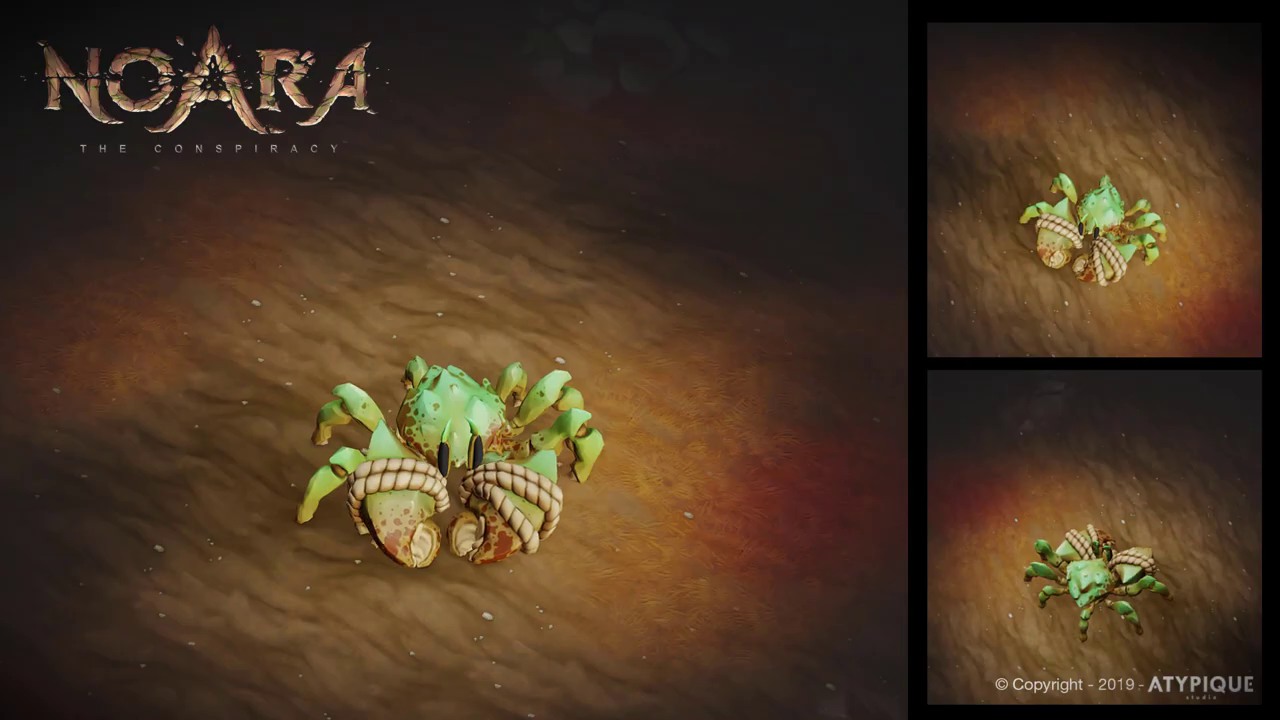